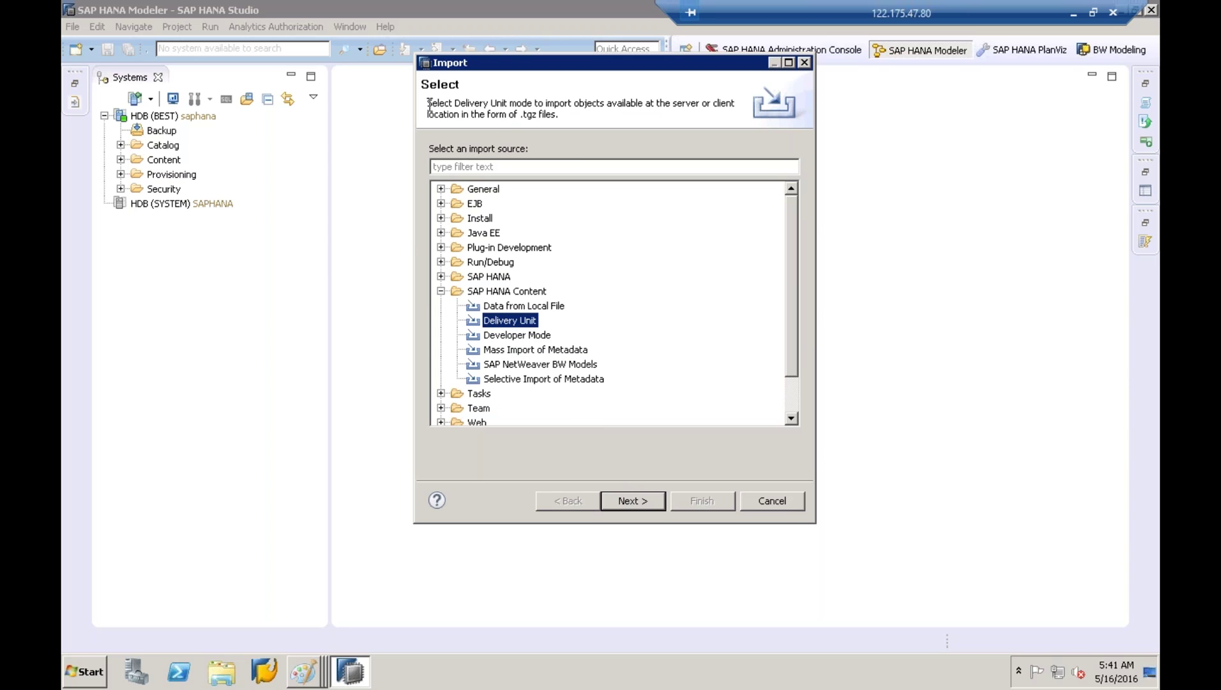
Step: Start a Delivery Unit import with HDB (BEST) saphana as the target system and continue to file selection
drag(428, 102, 746, 107)
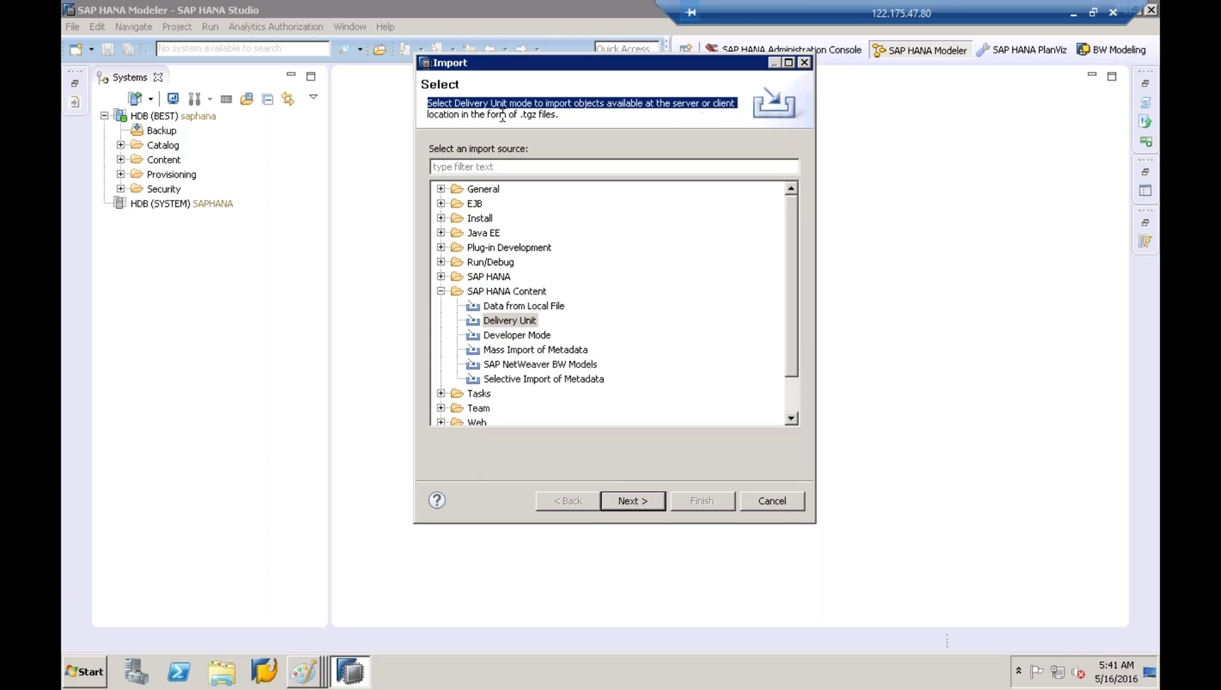
drag(427, 116, 574, 117)
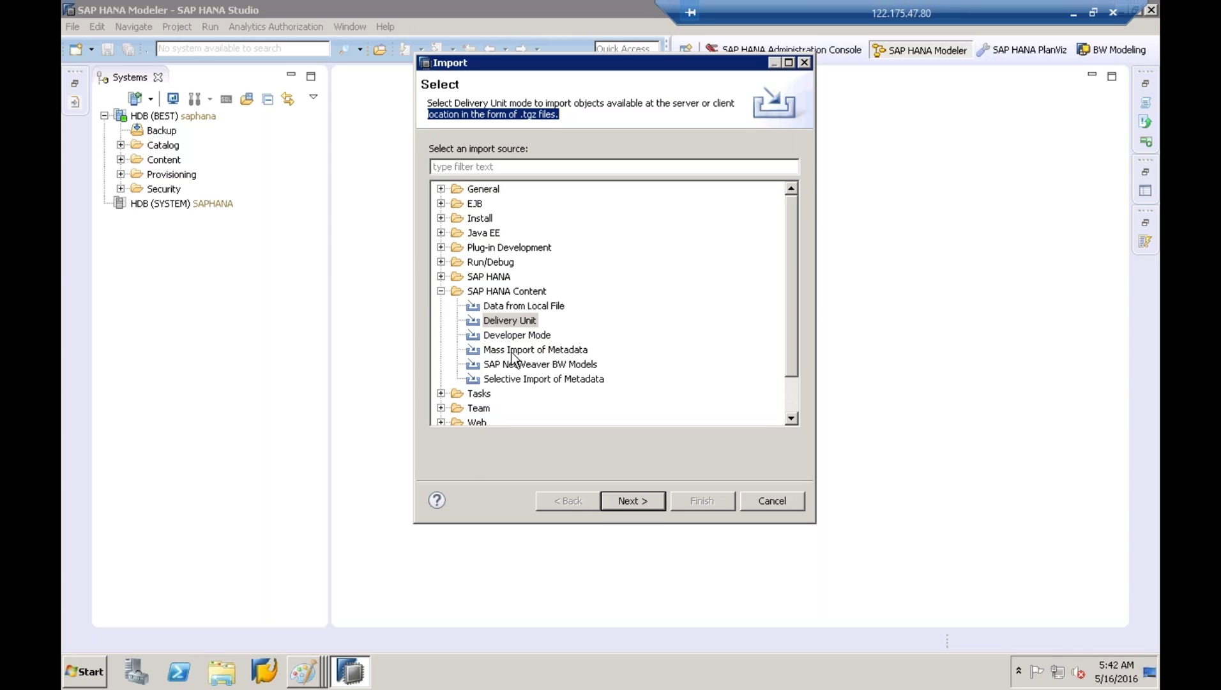
click(499, 325)
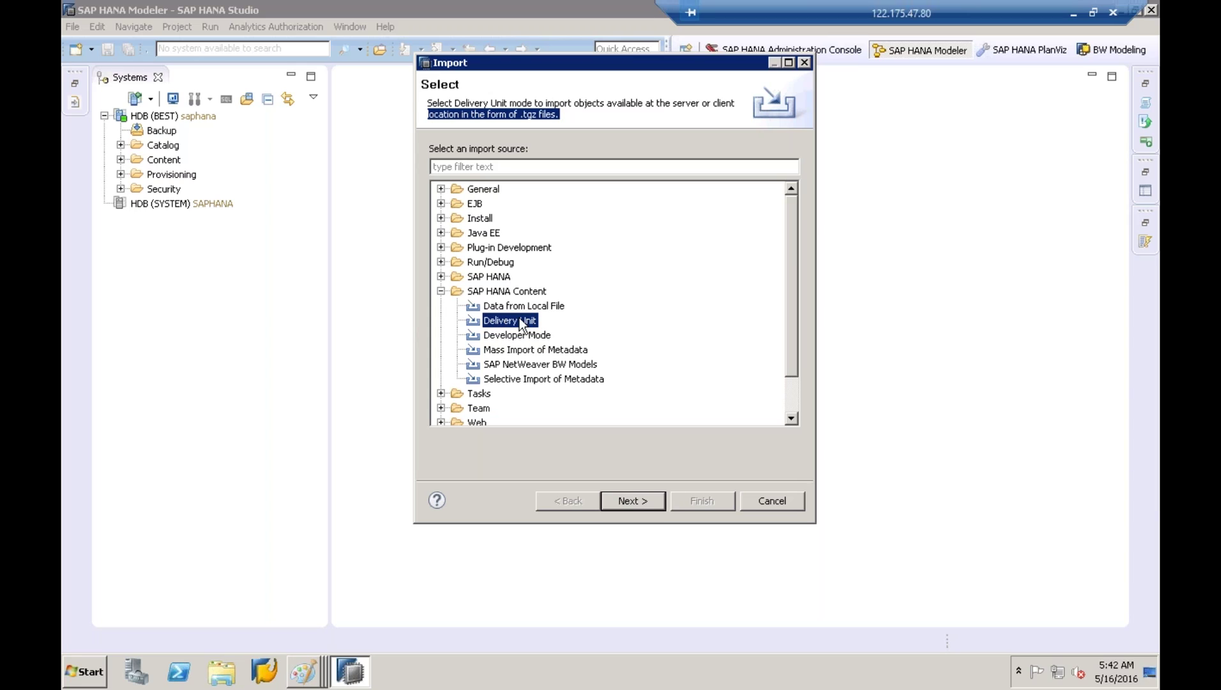
click(632, 500)
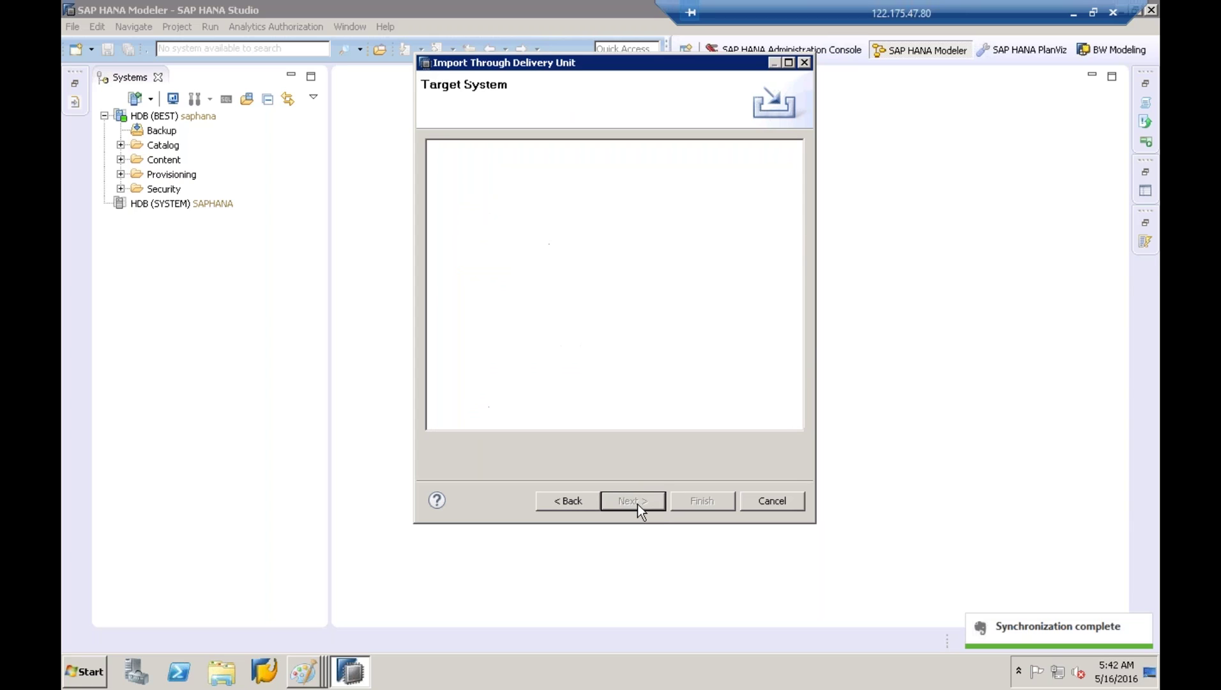
click(492, 164)
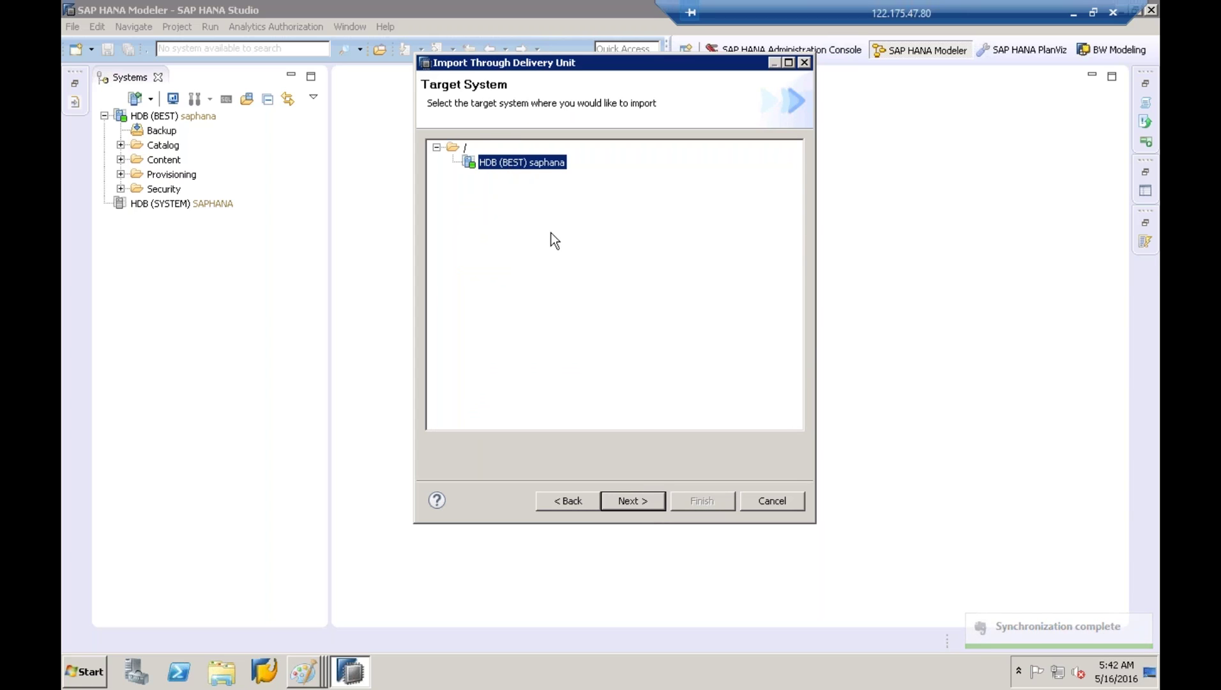
click(633, 502)
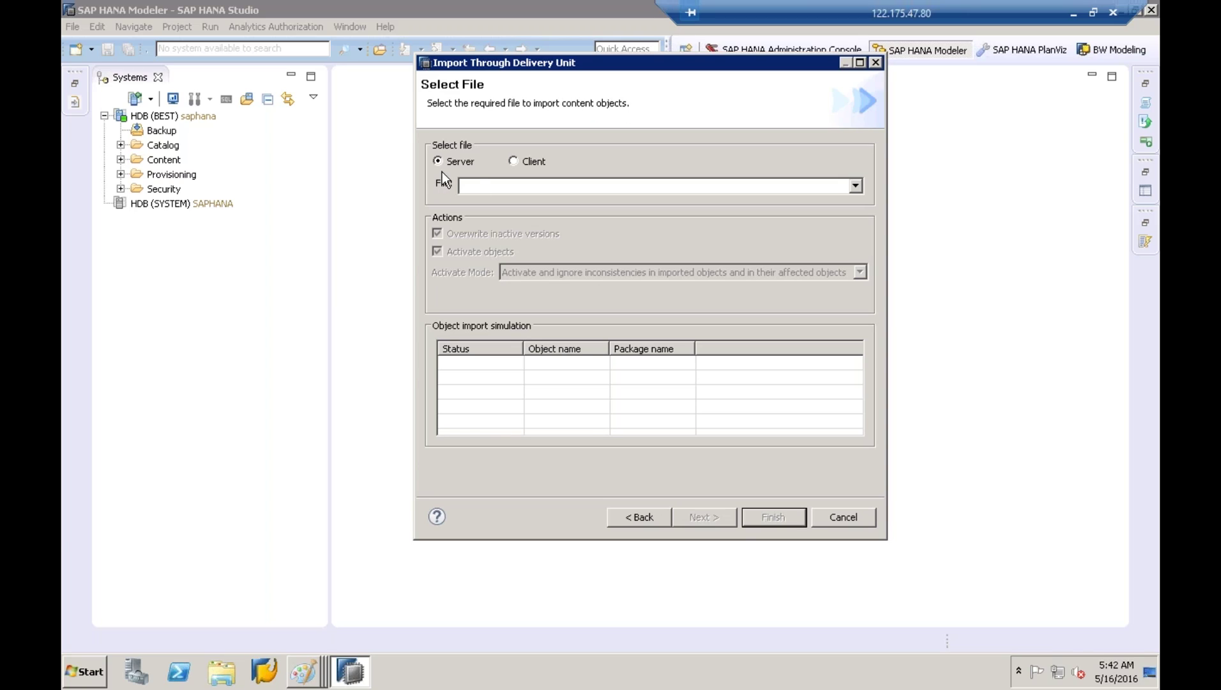
Step: Set the import file source to Client and browse for the file, showing the Desktop folders in Details view
click(514, 161)
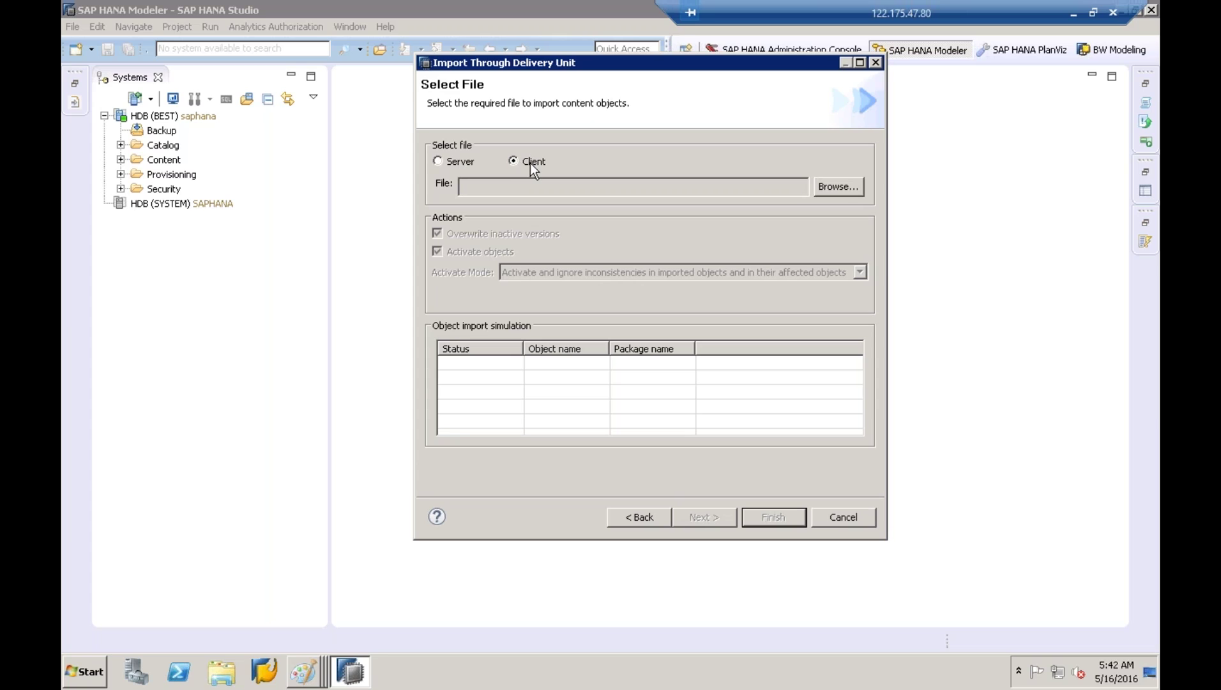
click(829, 190)
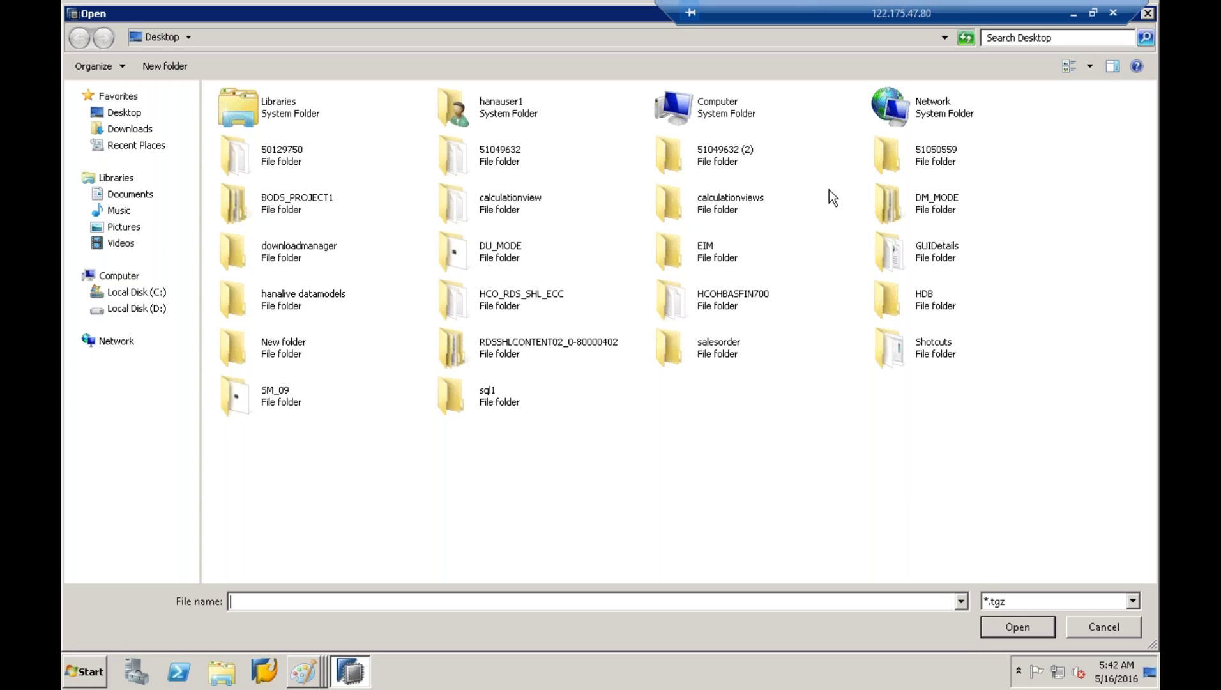
click(1105, 670)
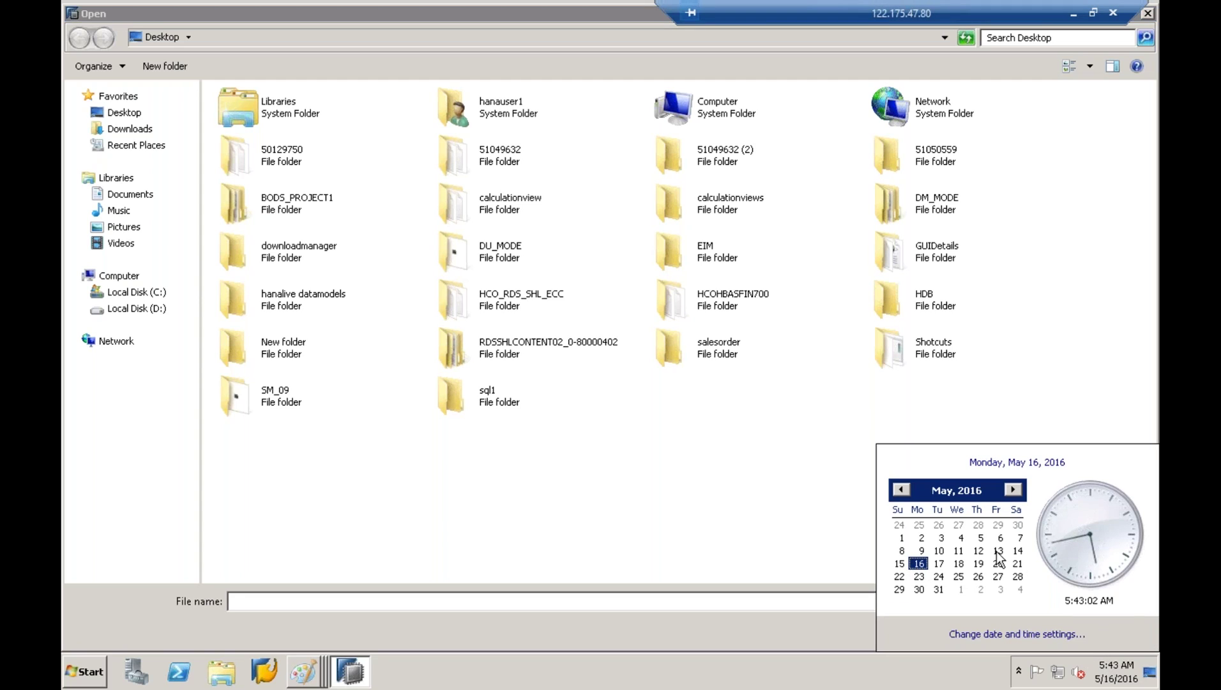
right_click(796, 493)
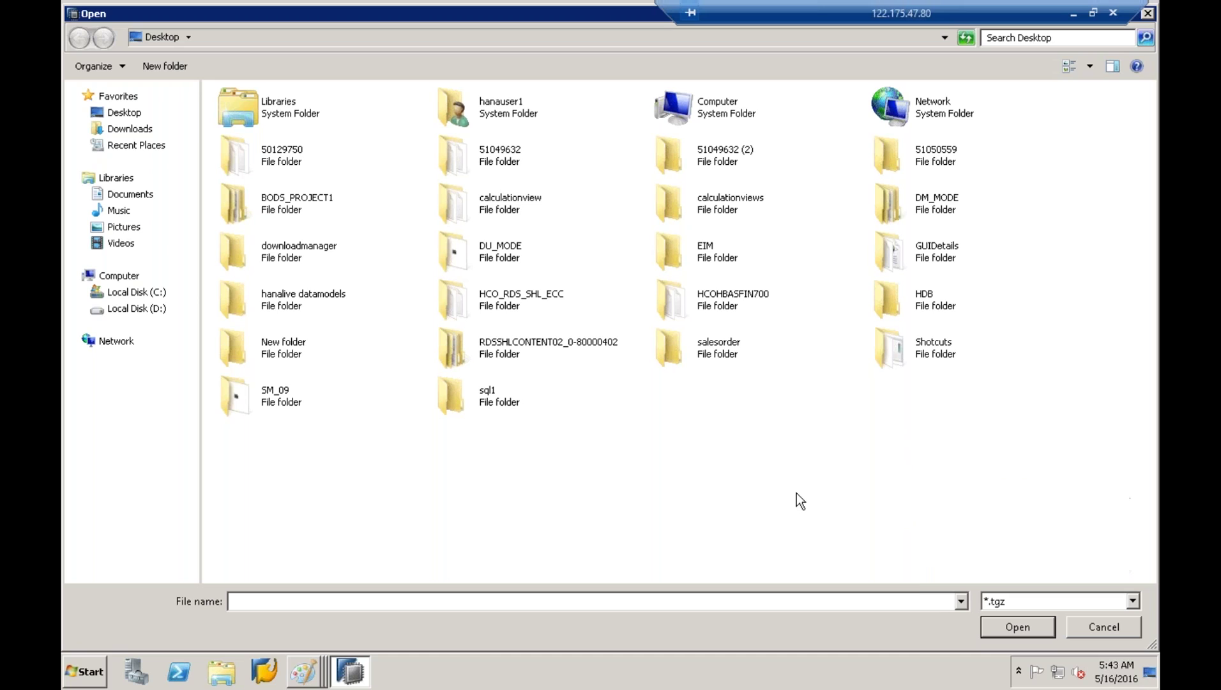
click(1088, 69)
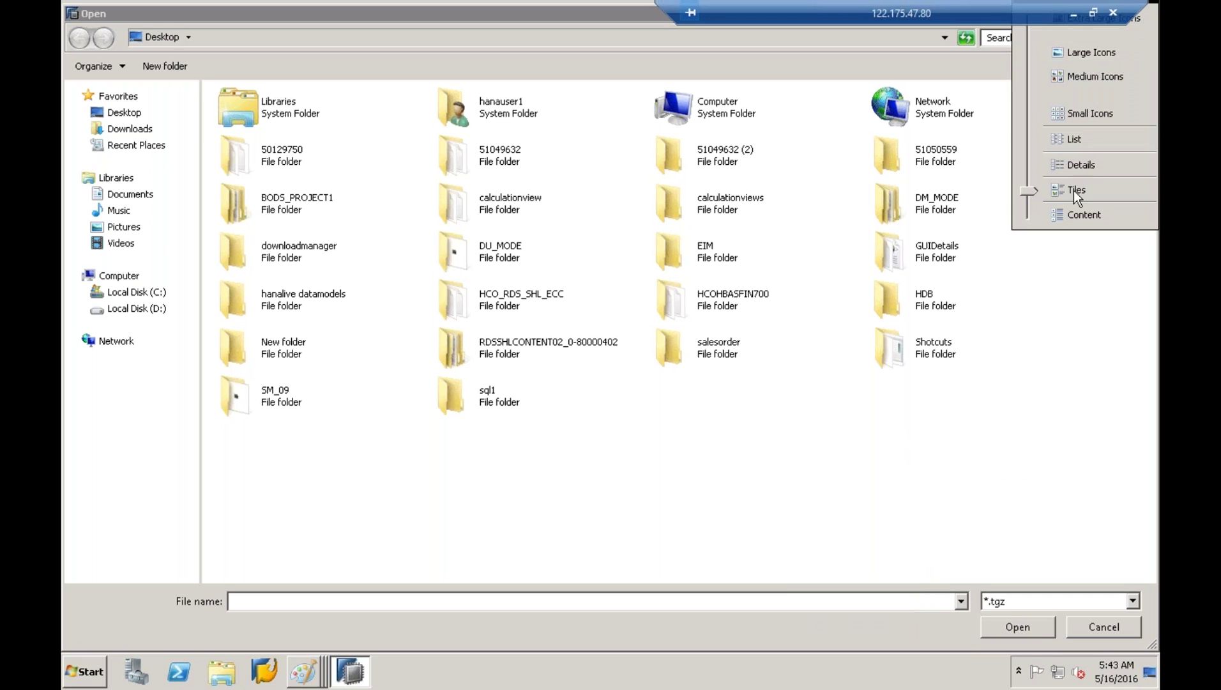
click(1075, 167)
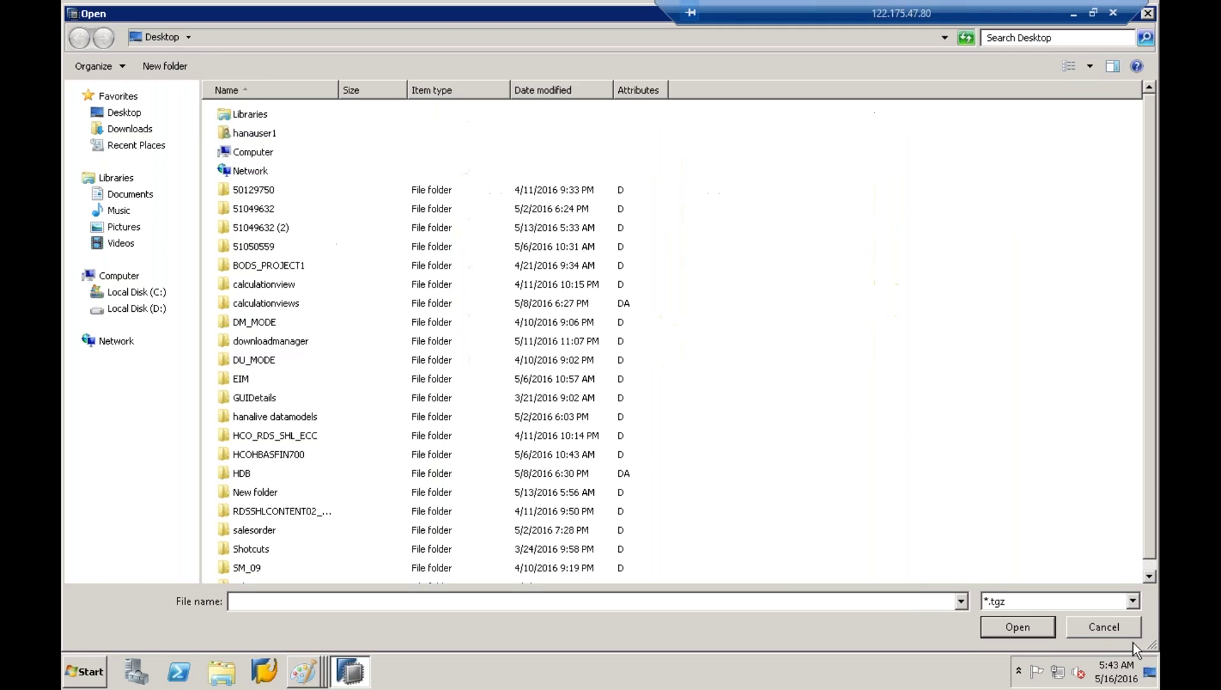
Step: Check today's date in the calendar and sort the Desktop folders by modification date, newest first
click(1116, 671)
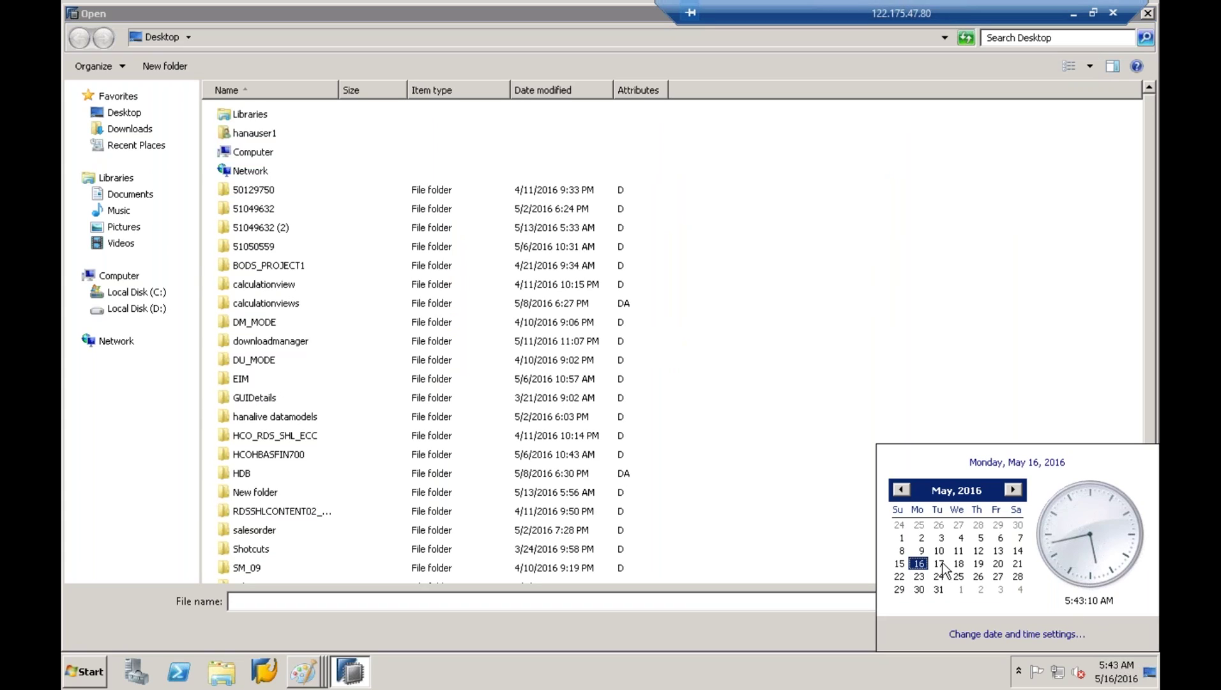
click(963, 365)
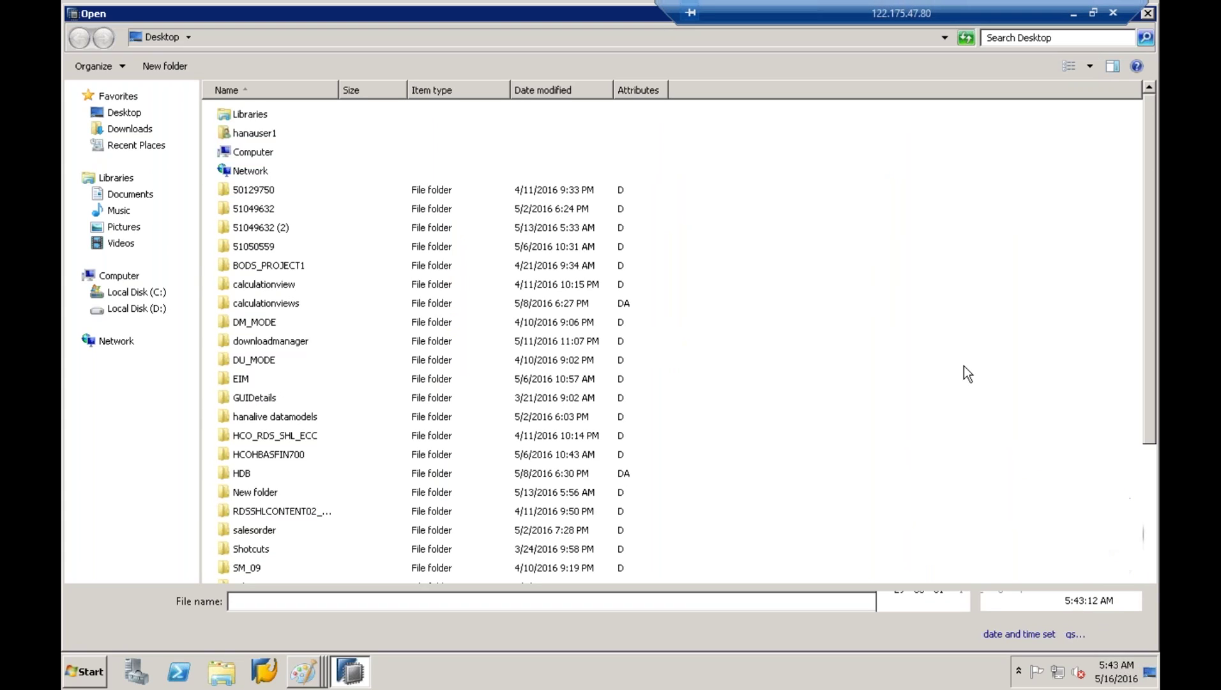
click(520, 229)
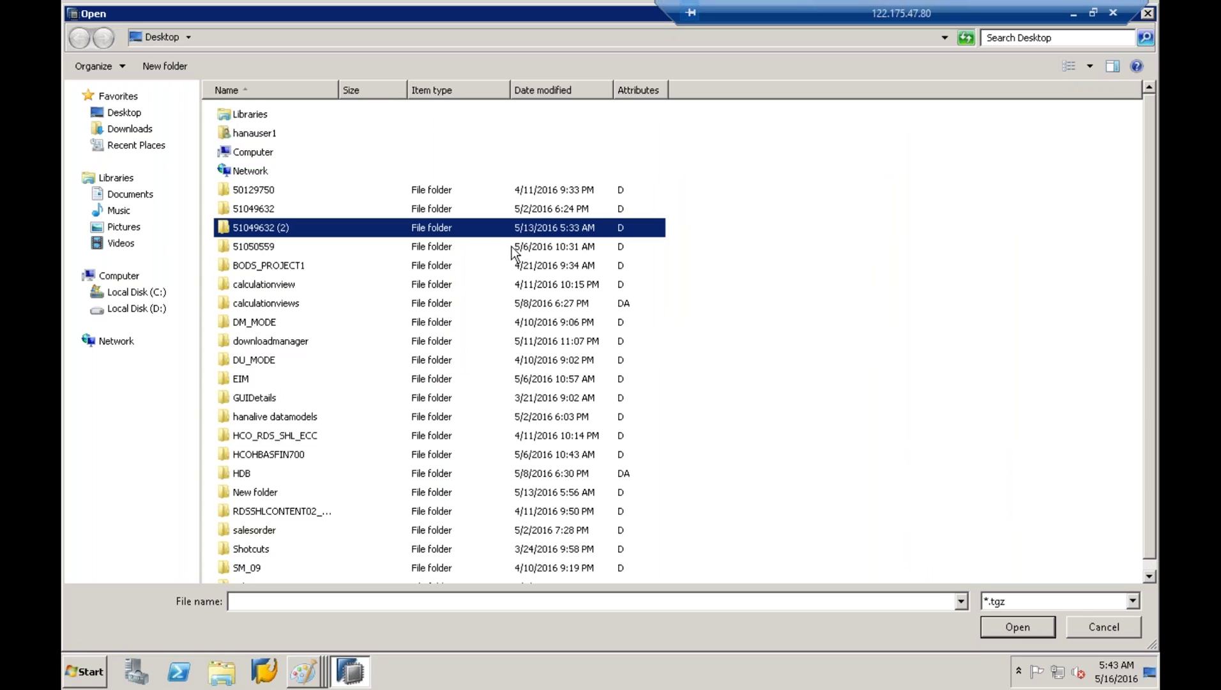
click(587, 92)
click(550, 113)
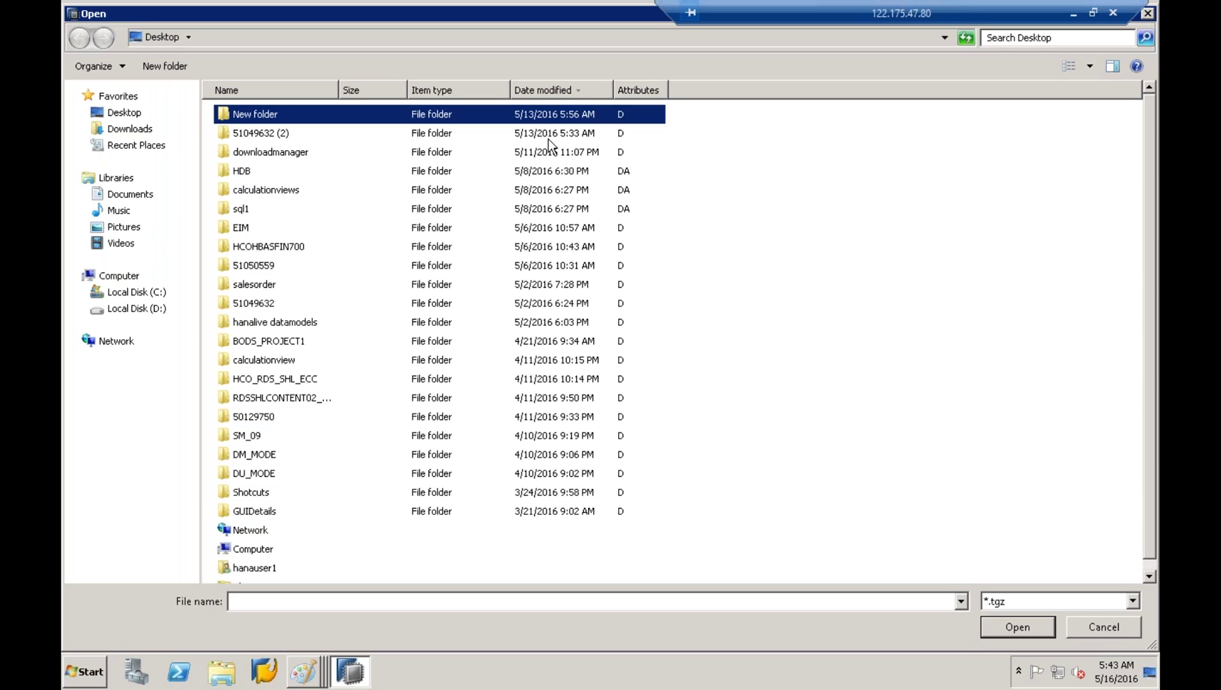
click(548, 138)
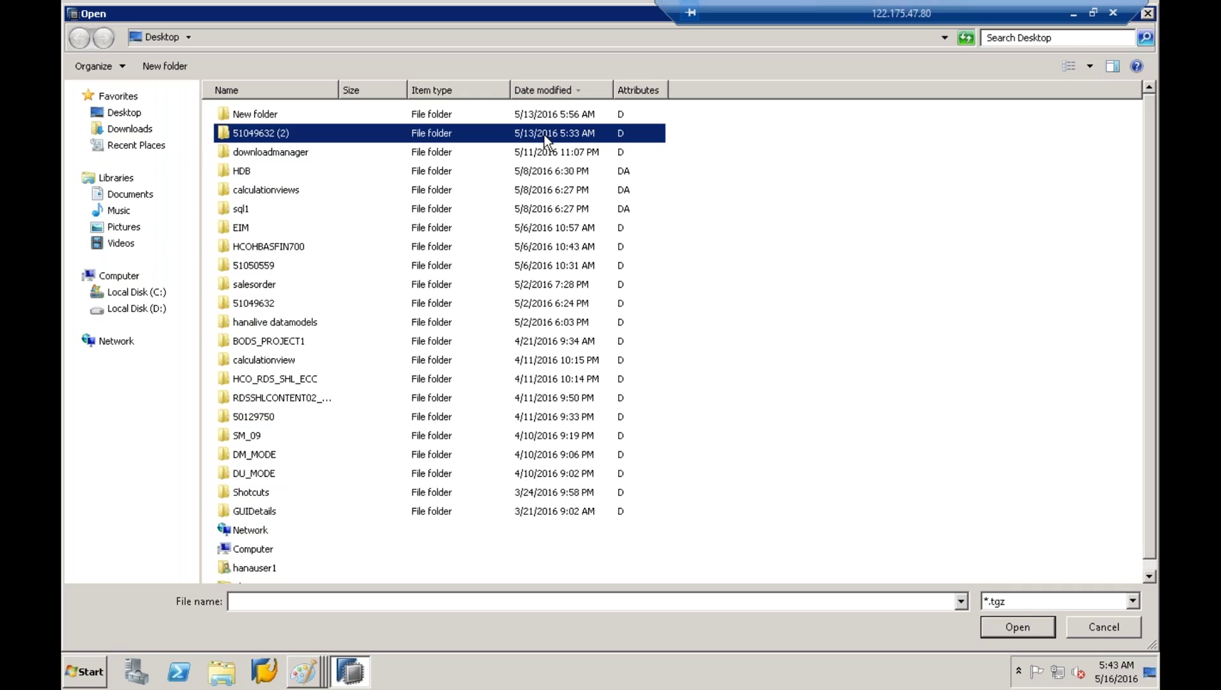
double_click(543, 134)
double_click(443, 112)
double_click(414, 113)
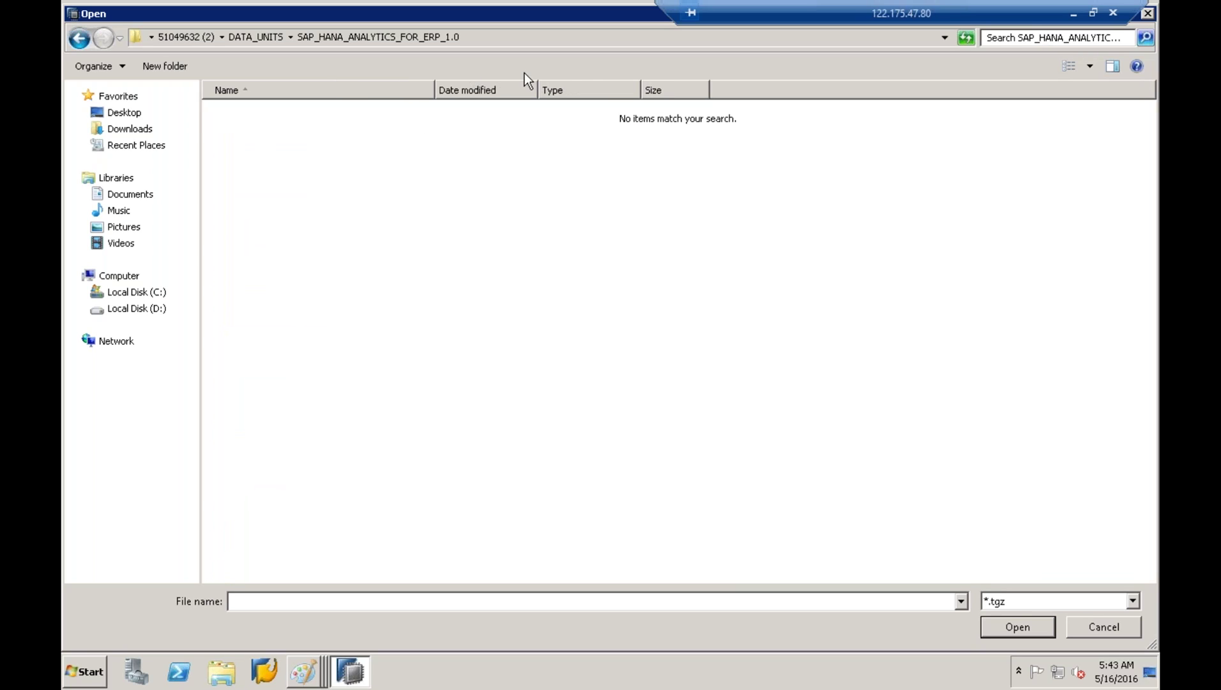
click(83, 37)
click(83, 36)
click(83, 37)
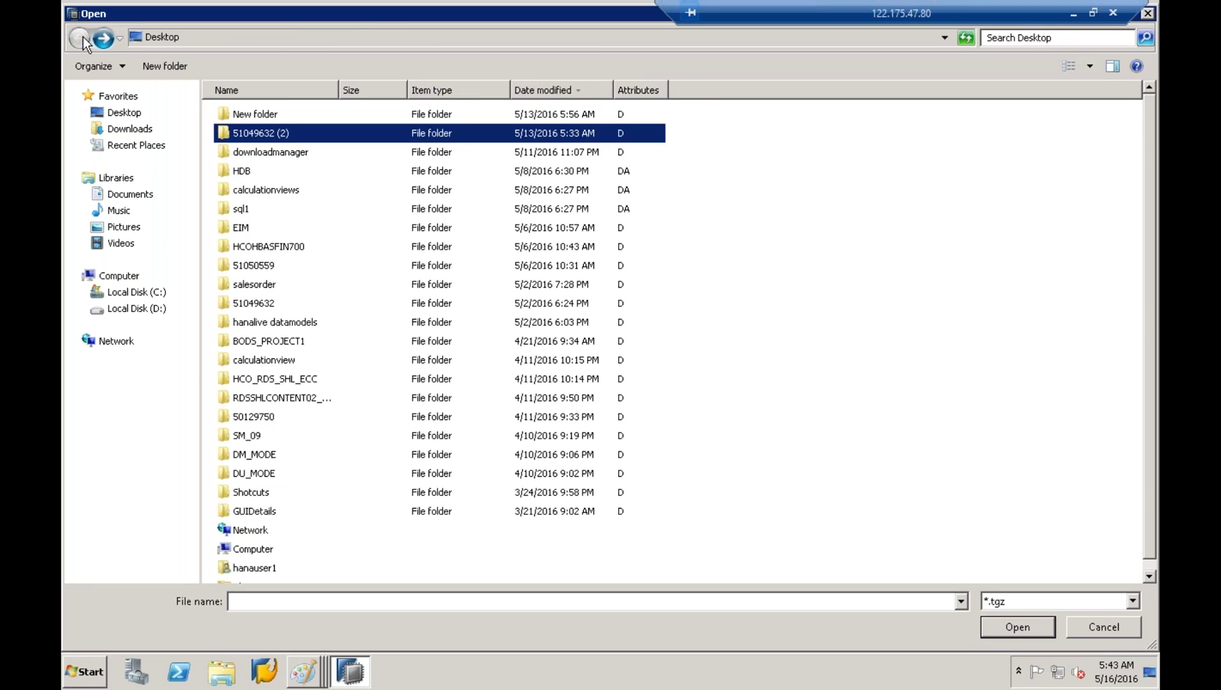
Step: Load the HCOHBAECC archive from New folder\HCOHBAECC10_0 as the delivery unit file to import
double_click(281, 115)
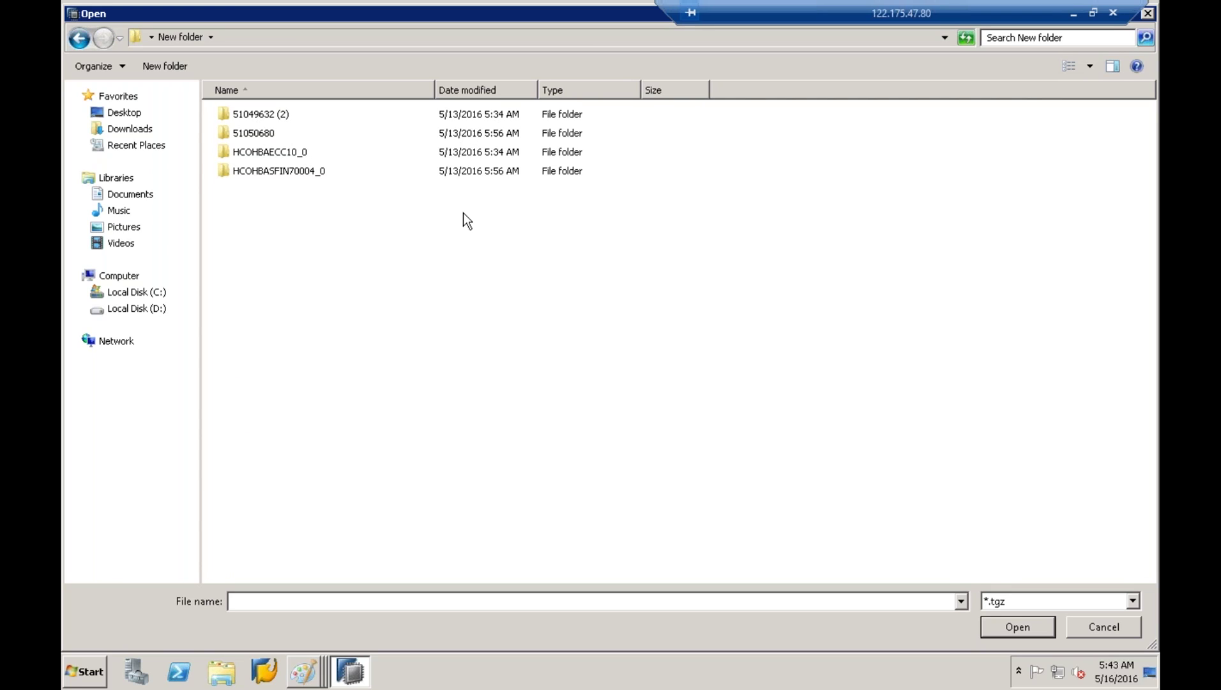
click(301, 157)
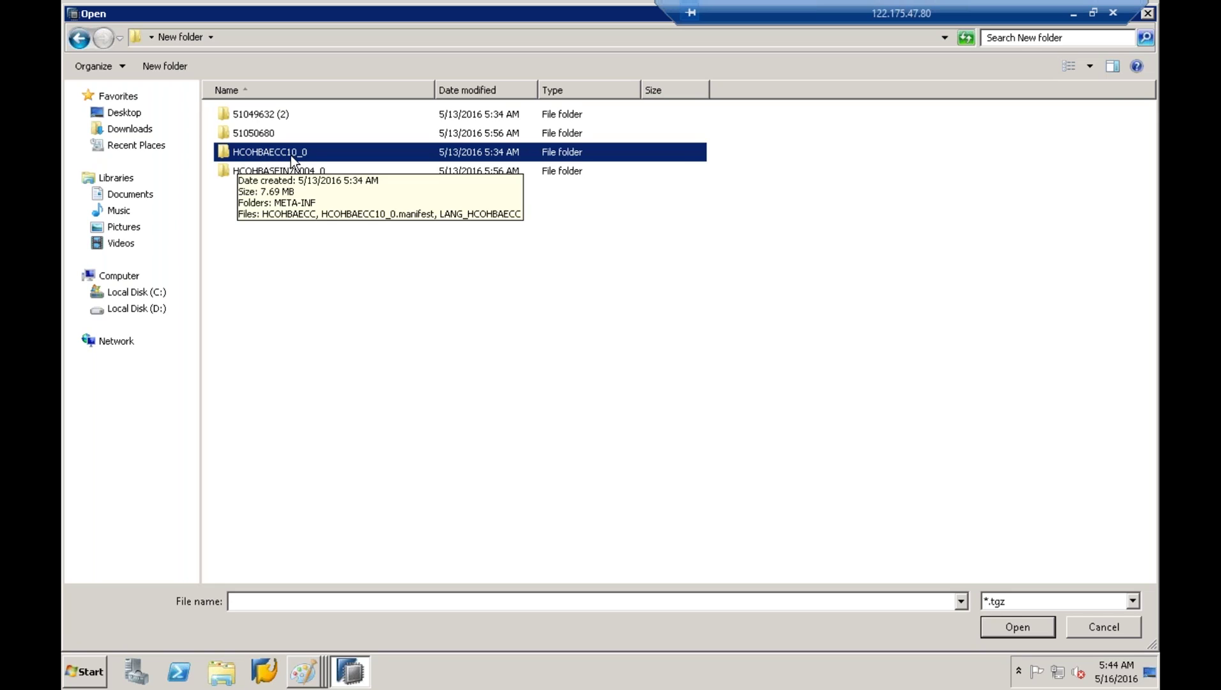
double_click(291, 156)
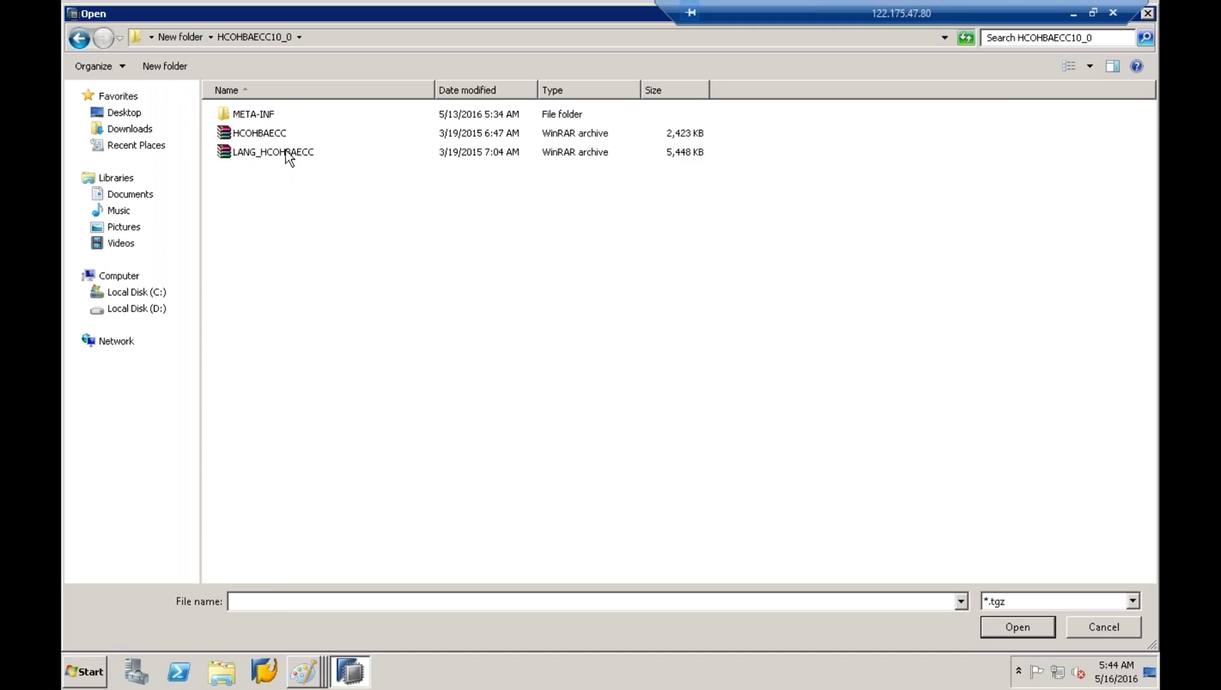
click(265, 131)
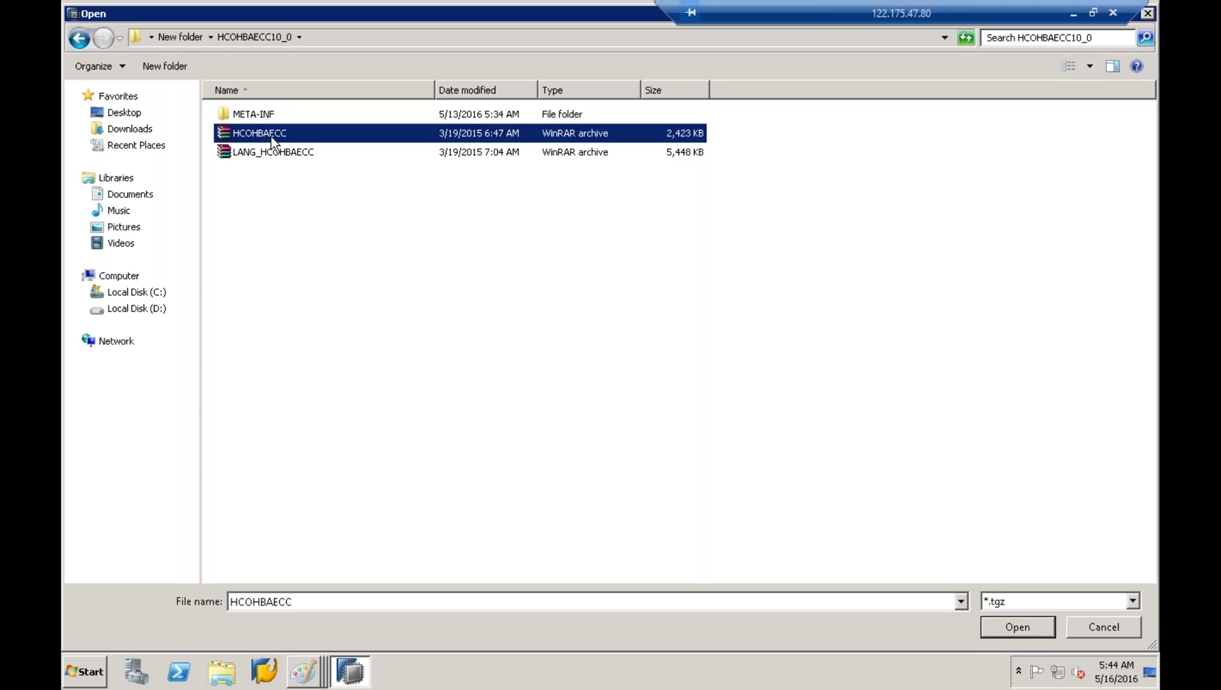
double_click(271, 136)
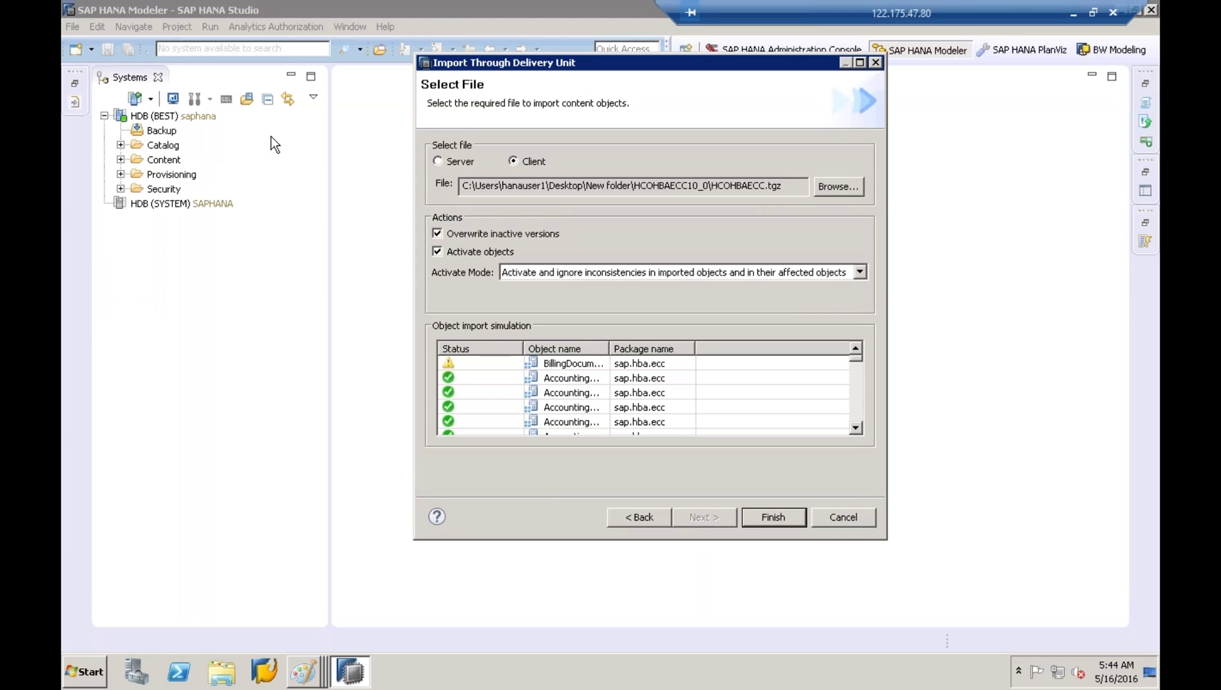
Step: Maximize the import dialog and fit the object name and package name columns to their contents
click(860, 63)
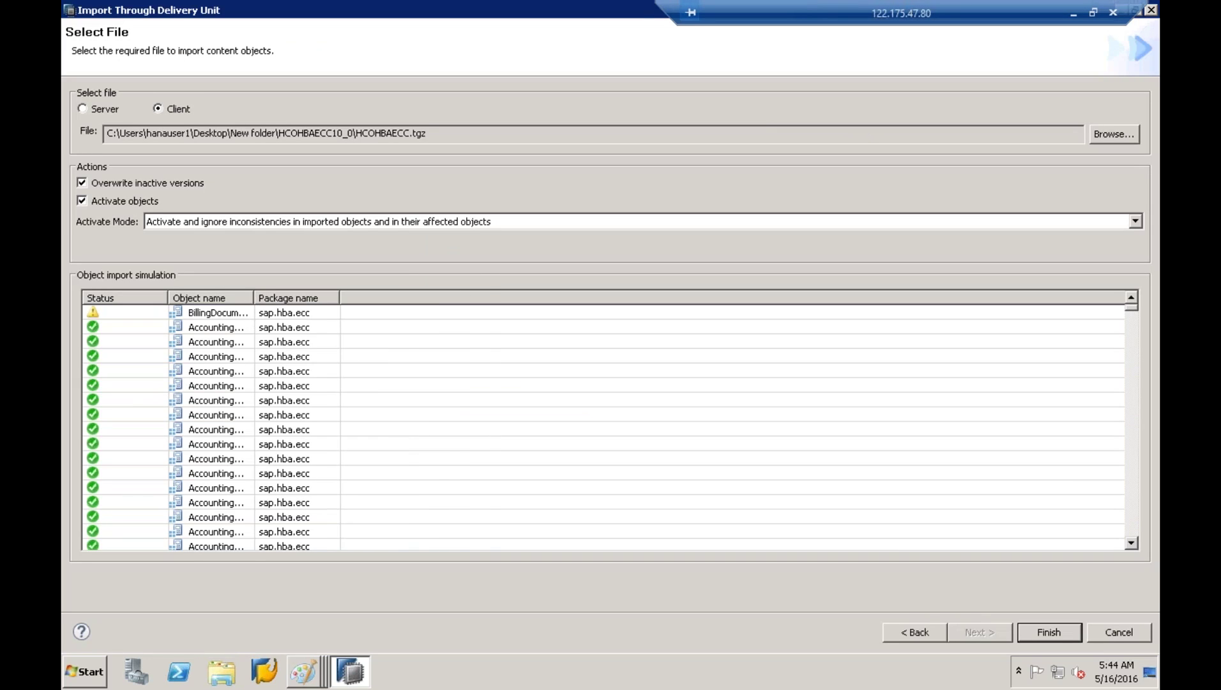
double_click(255, 306)
drag(491, 303, 465, 303)
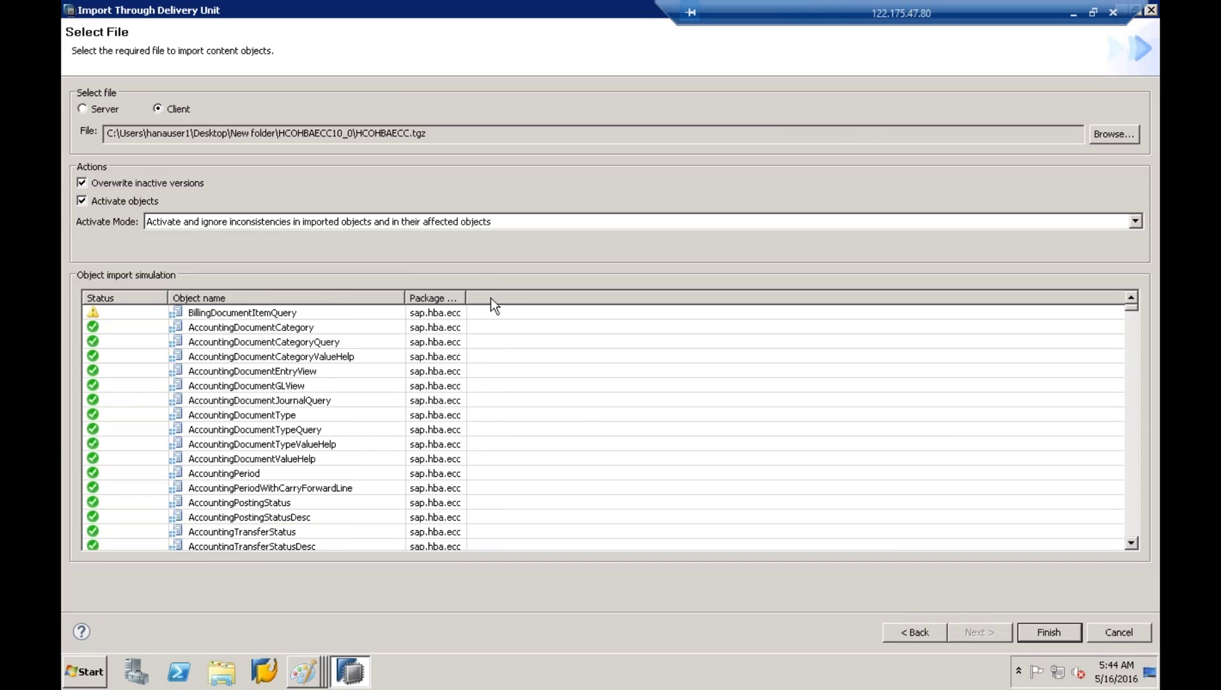
Step: Review the object import simulation list, checking the status of the sap.hba.ecc objects from BillingDocumentItemQuery through the WBSElement entries
click(252, 314)
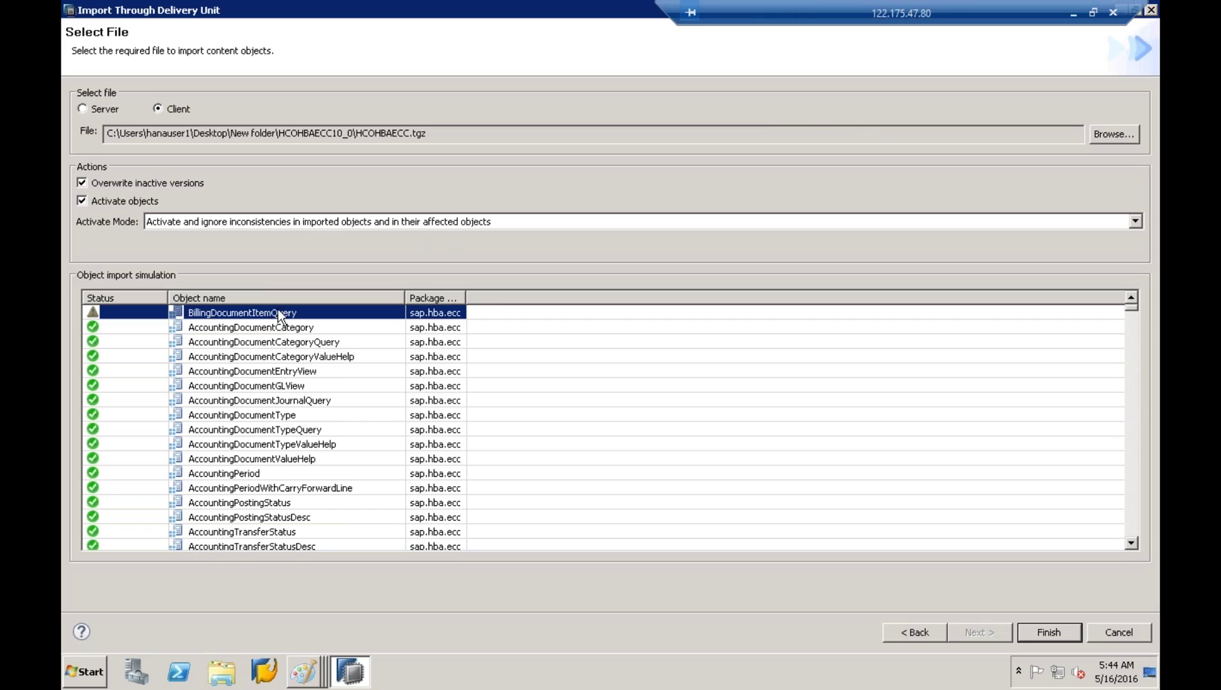
click(274, 343)
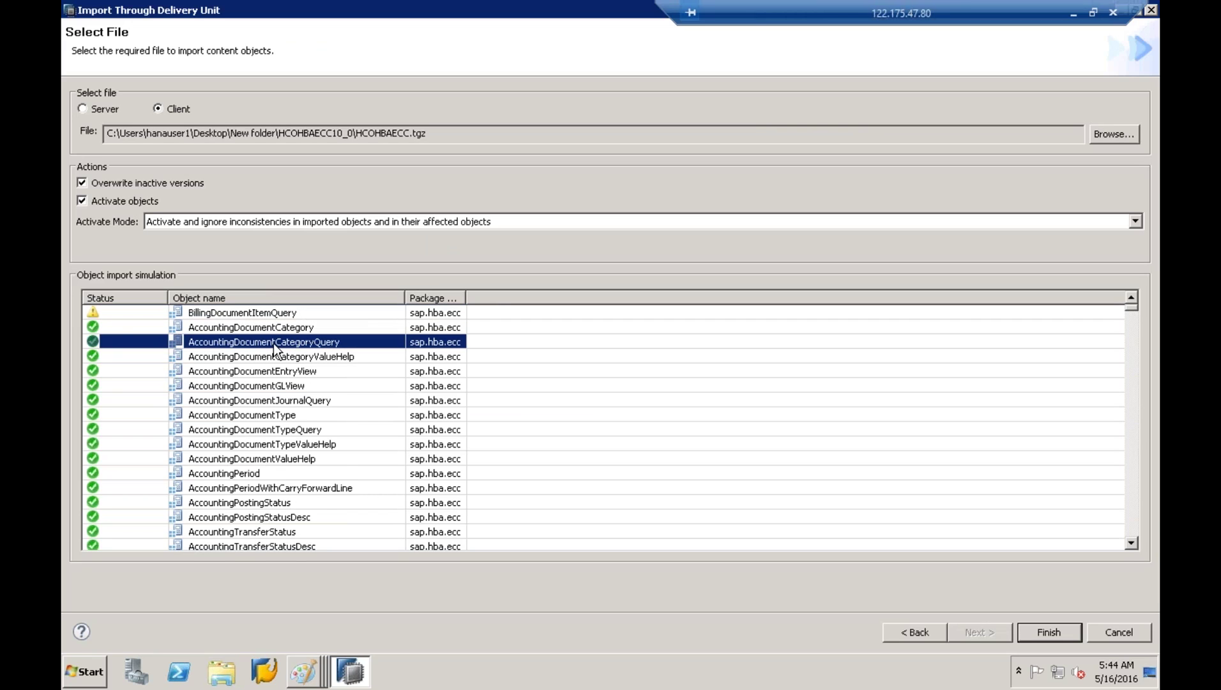
scroll(274, 345, down, 20)
scroll(274, 343, down, 20)
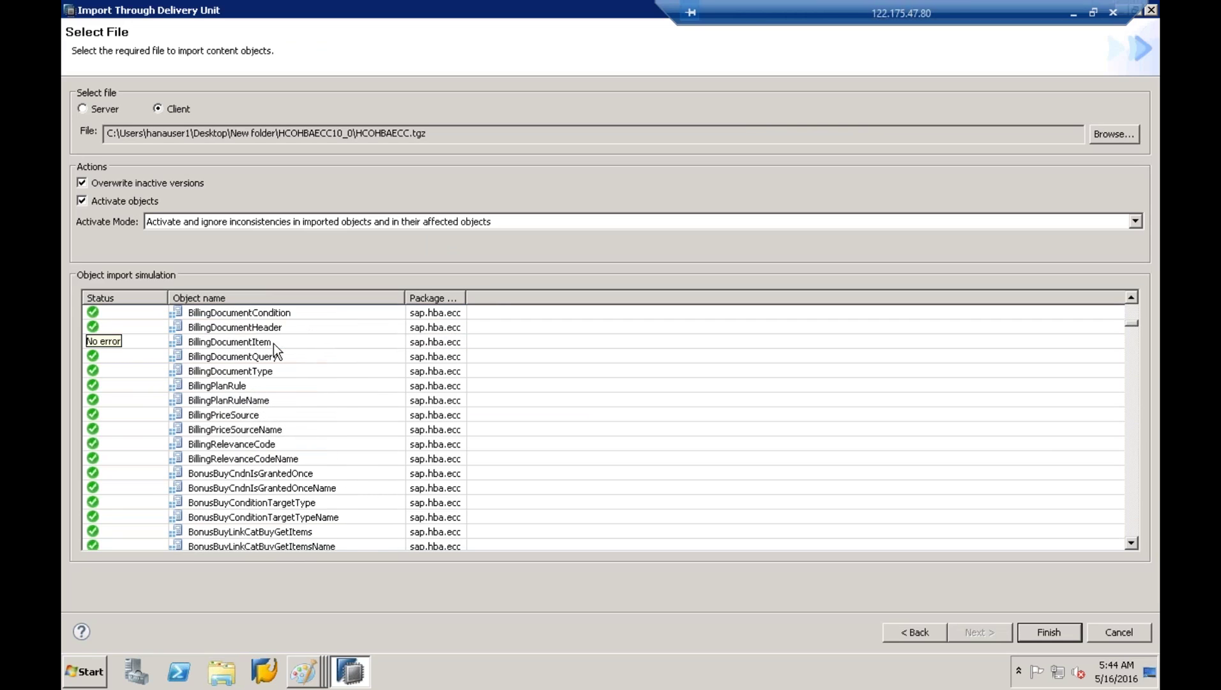
scroll(274, 342, down, 5)
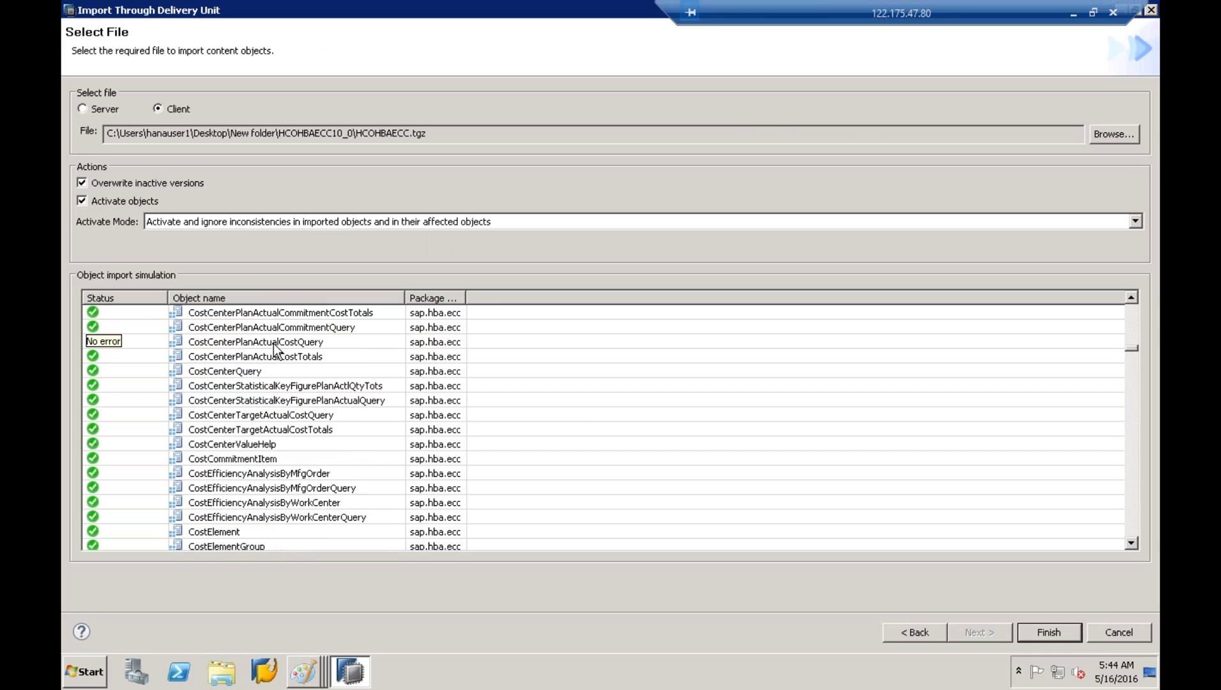
scroll(274, 342, down, 1)
scroll(274, 342, down, 20)
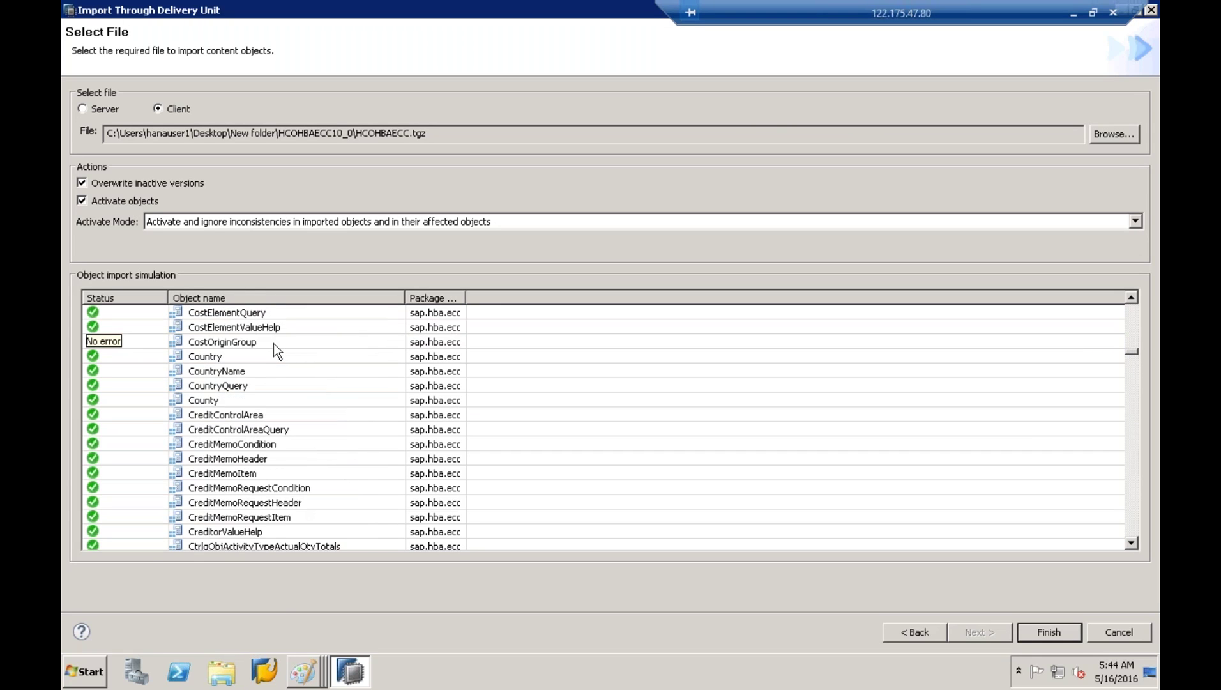
scroll(274, 342, down, 3)
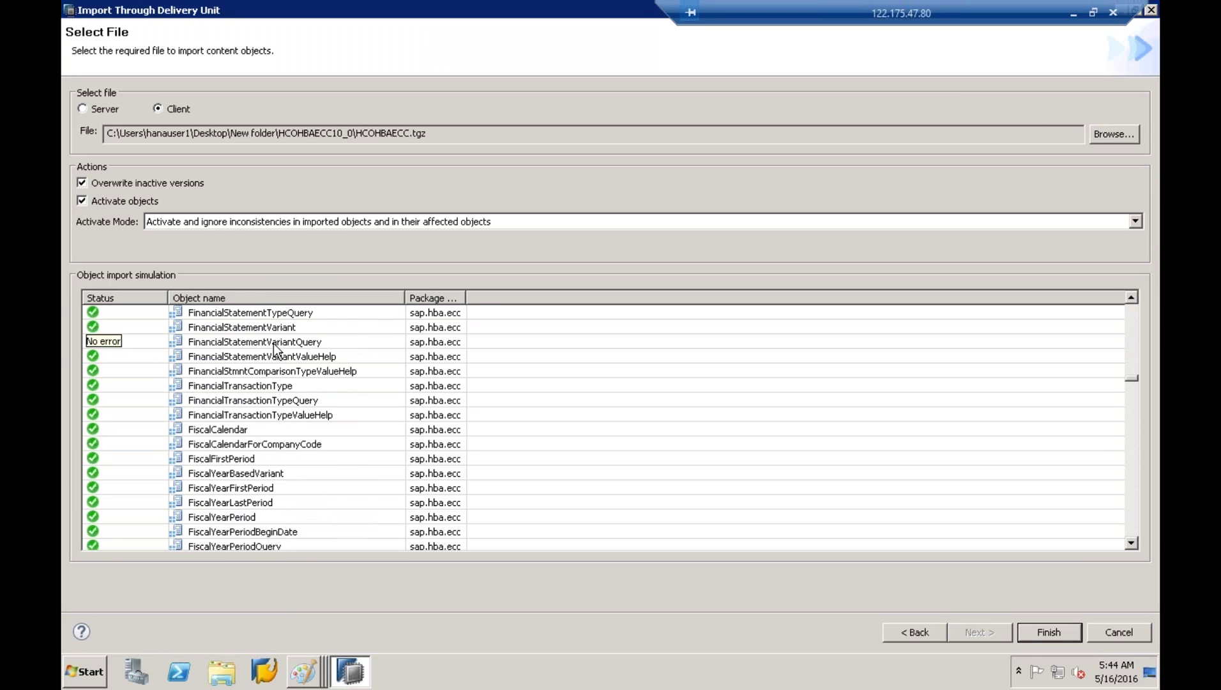
scroll(274, 342, down, 20)
scroll(274, 343, down, 20)
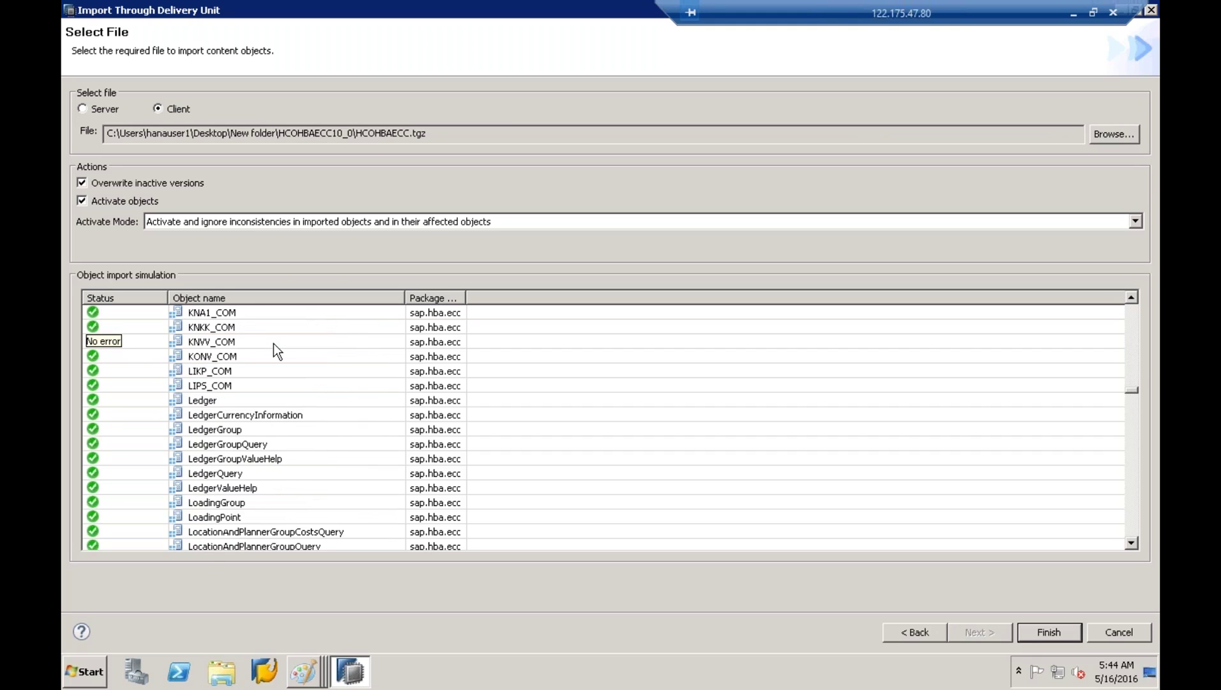
scroll(274, 342, down, 20)
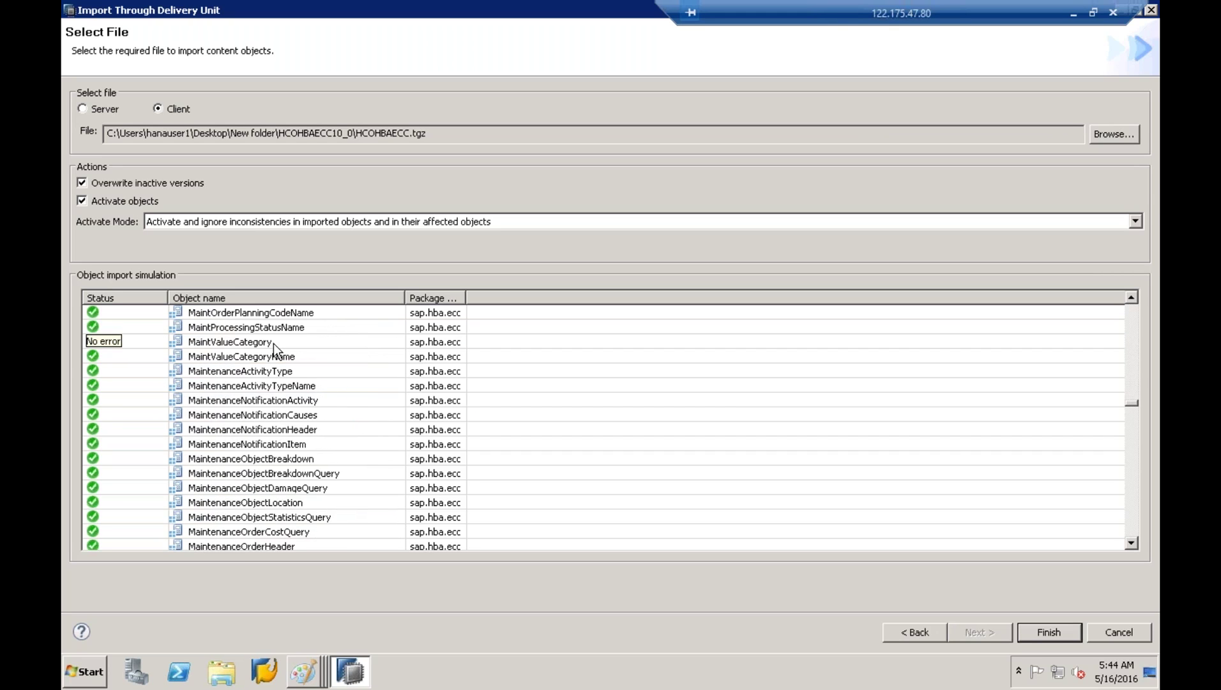
scroll(274, 348, down, 20)
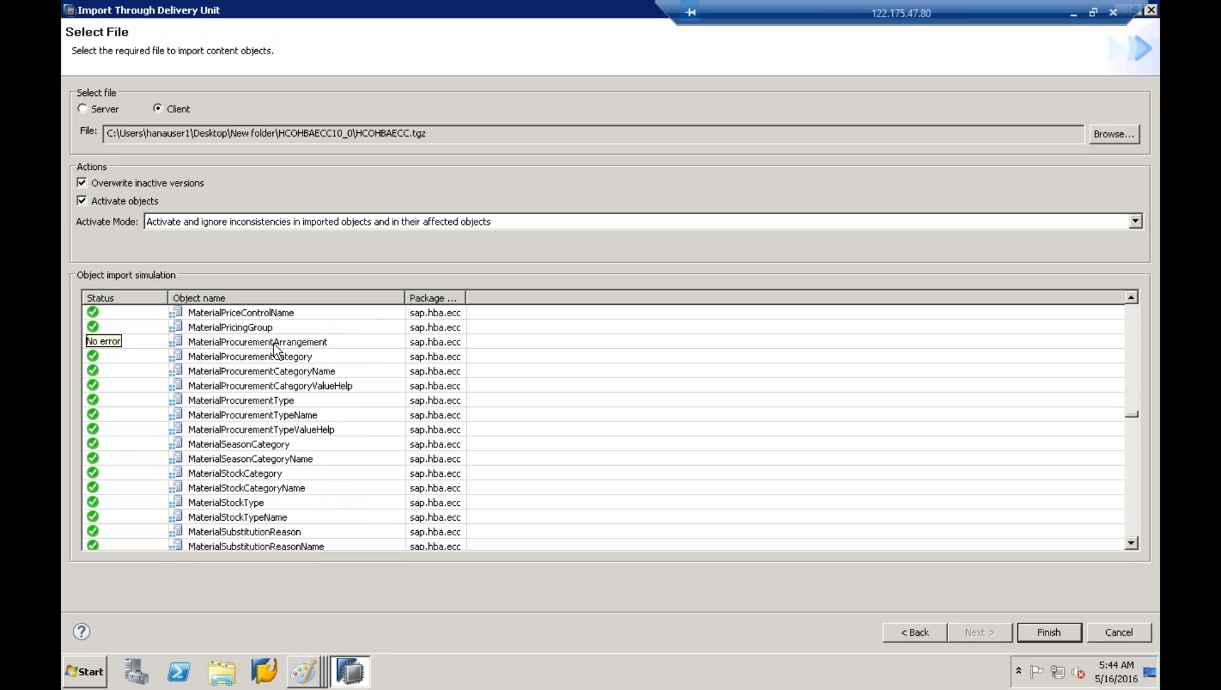
scroll(274, 342, down, 20)
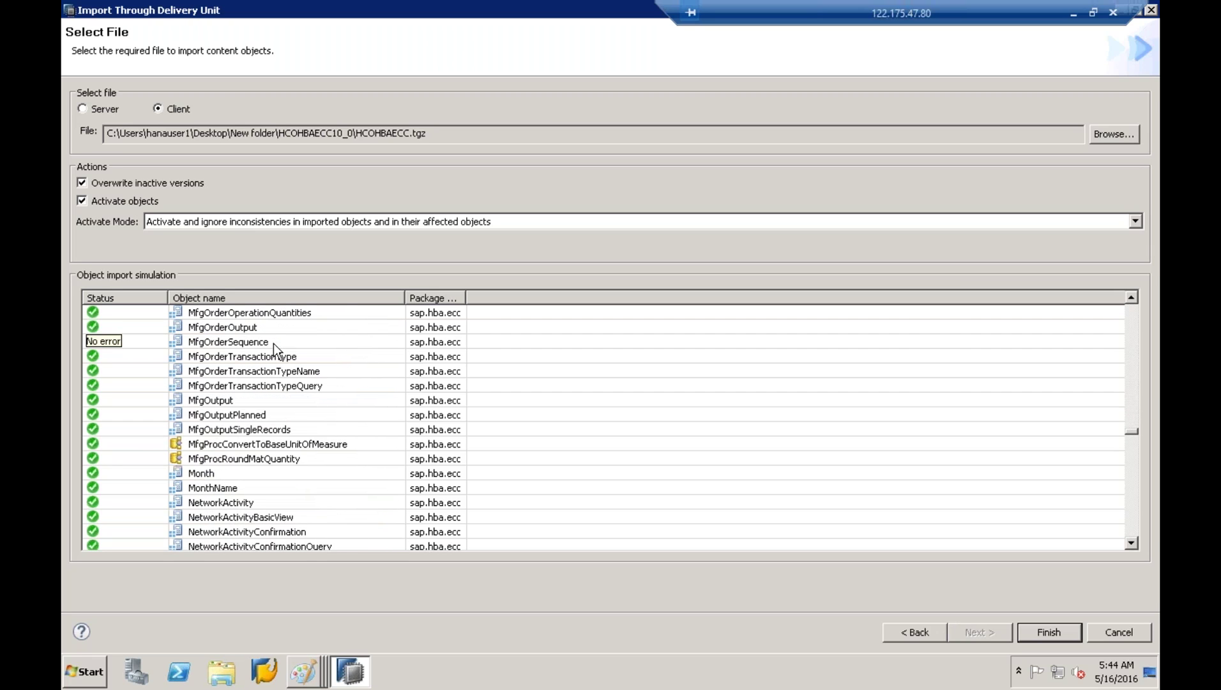
scroll(274, 348, down, 20)
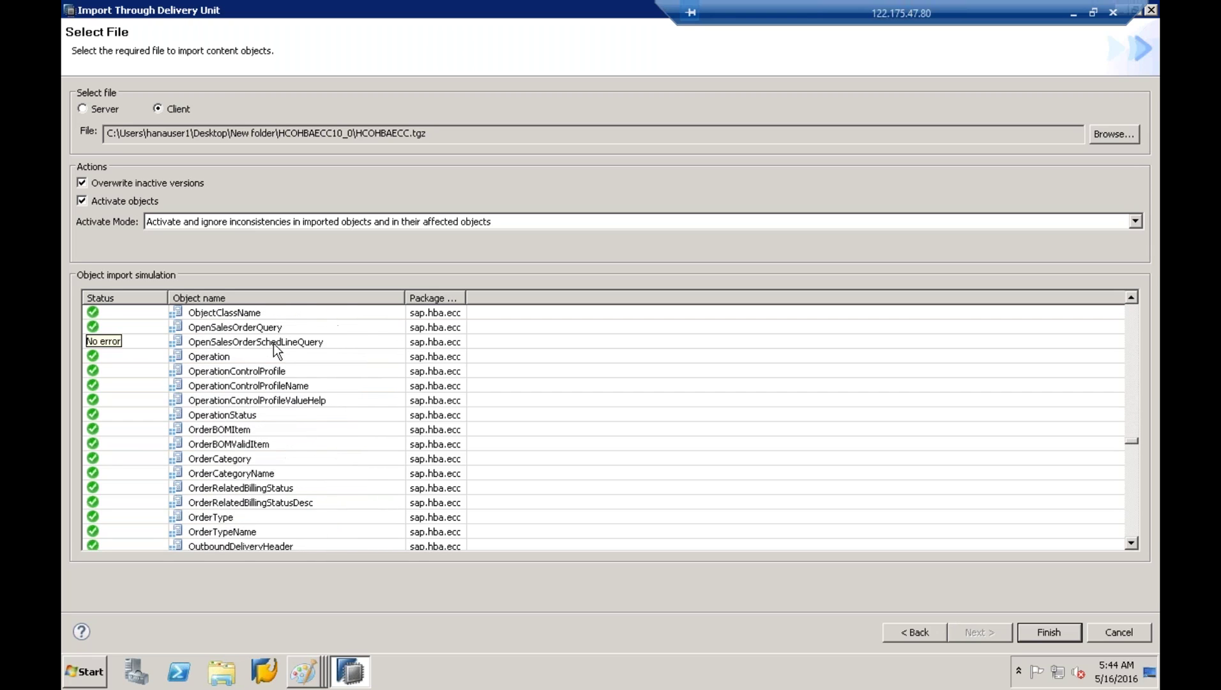
scroll(274, 348, down, 20)
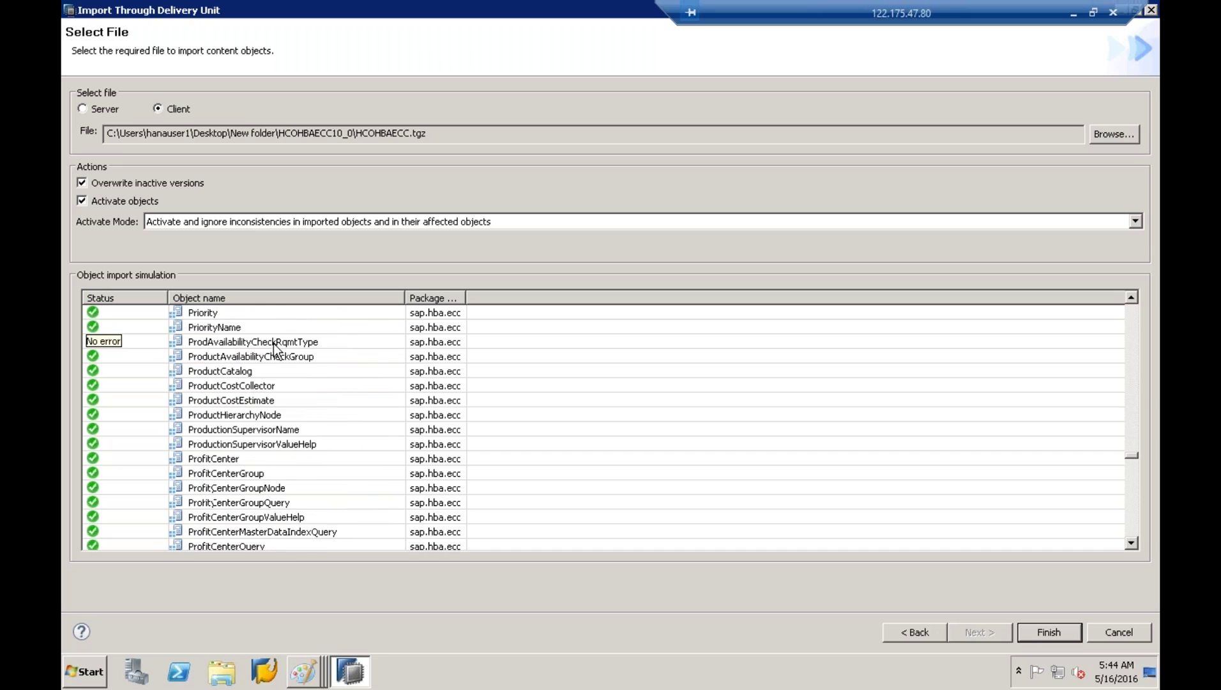
scroll(274, 343, down, 20)
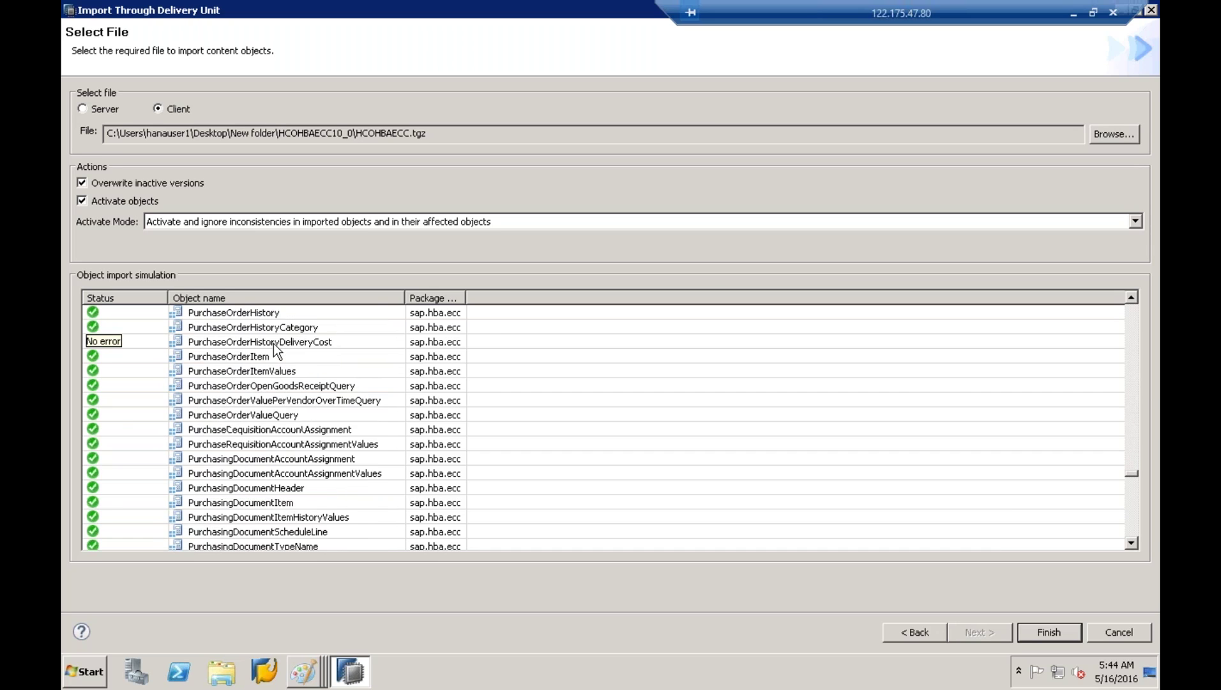
scroll(274, 342, down, 20)
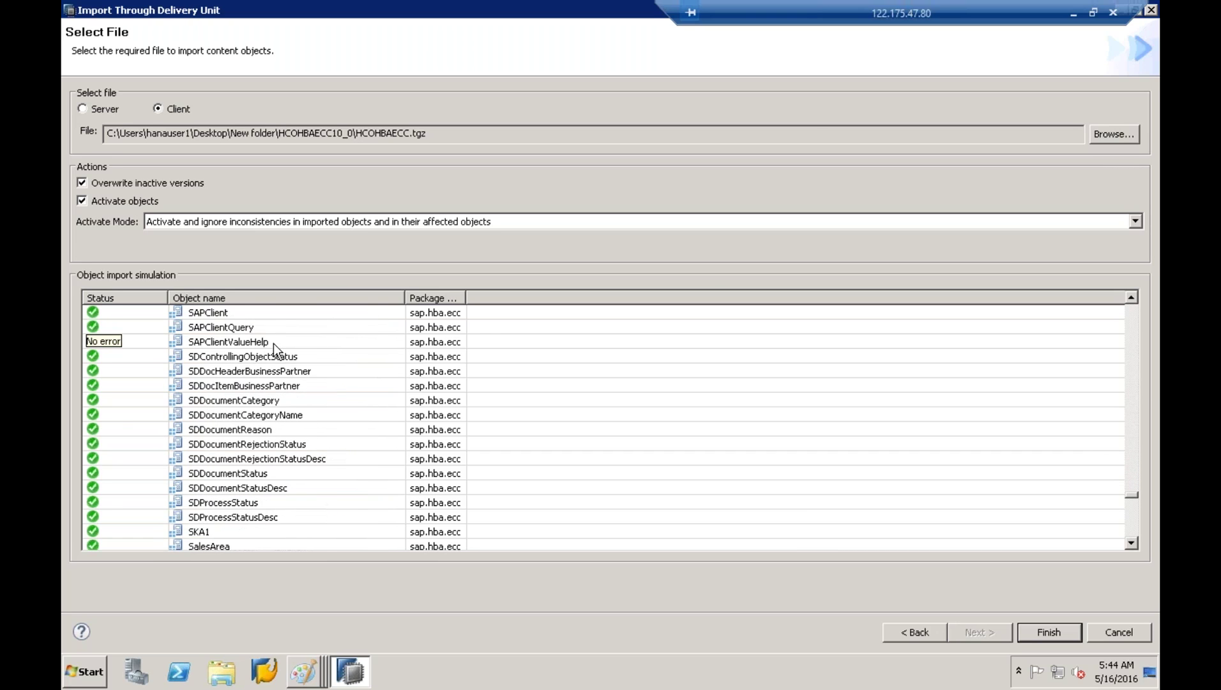
scroll(274, 342, down, 15)
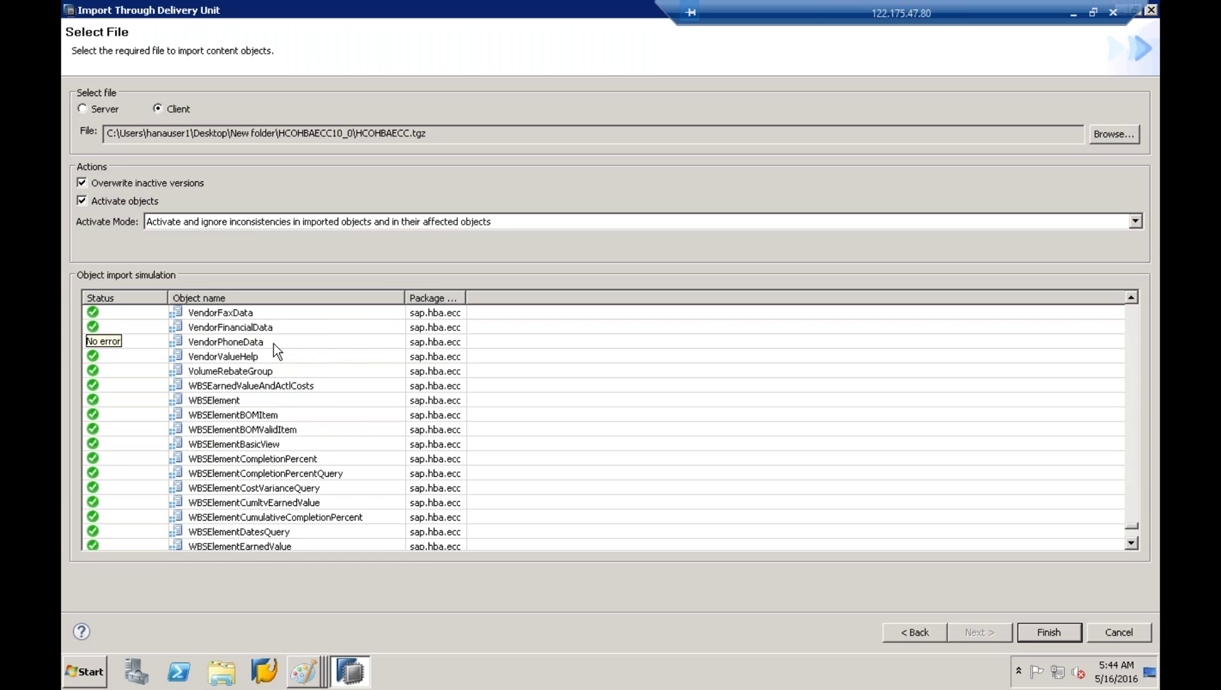
scroll(274, 342, up, 15)
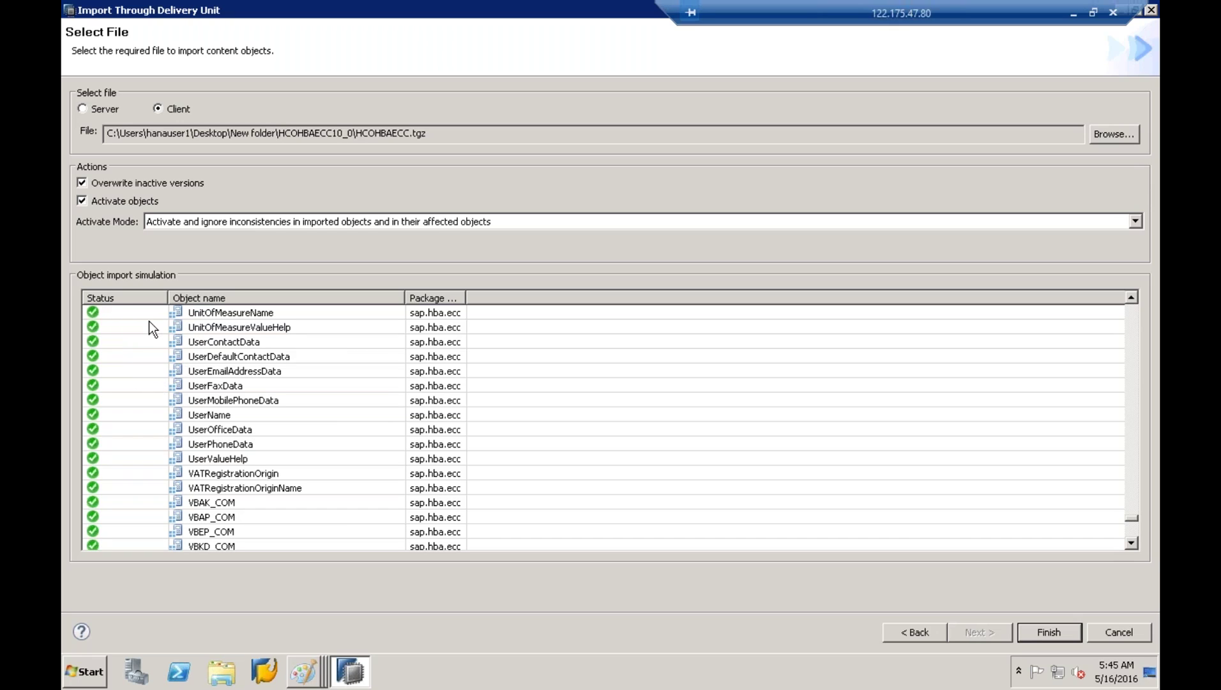
click(221, 385)
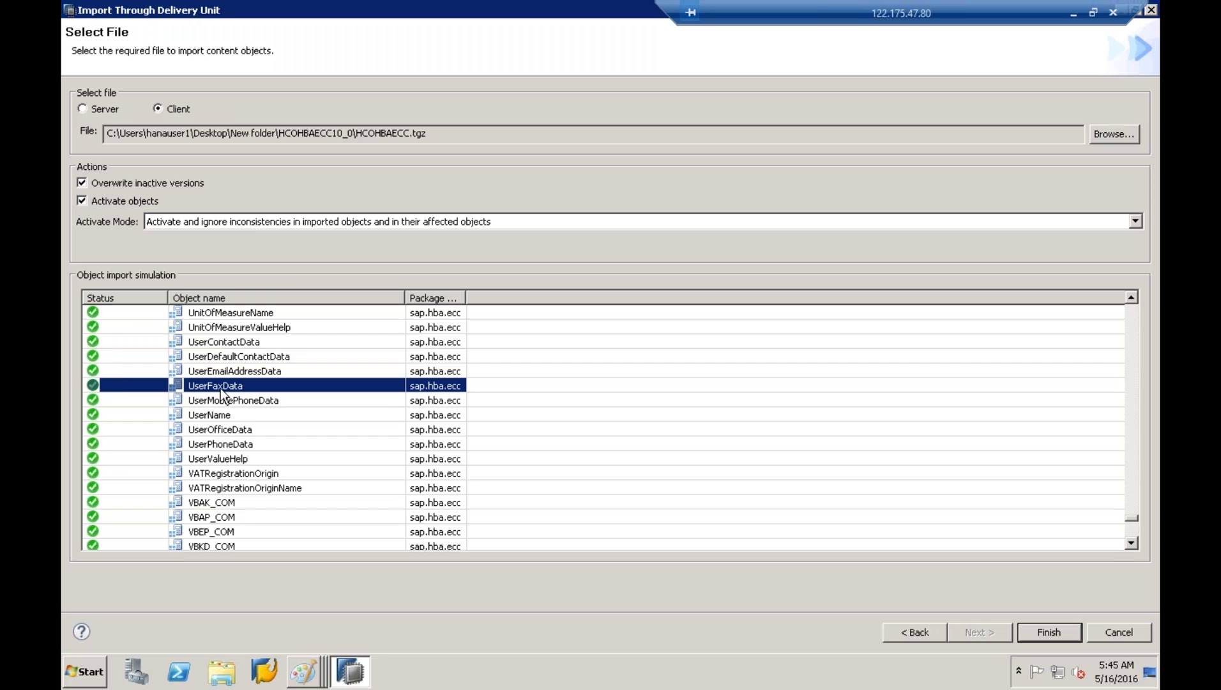
Step: Run the HCOHBAECC delivery unit import and open the details of its Import(Delivery Unit) job from the job log
click(1048, 632)
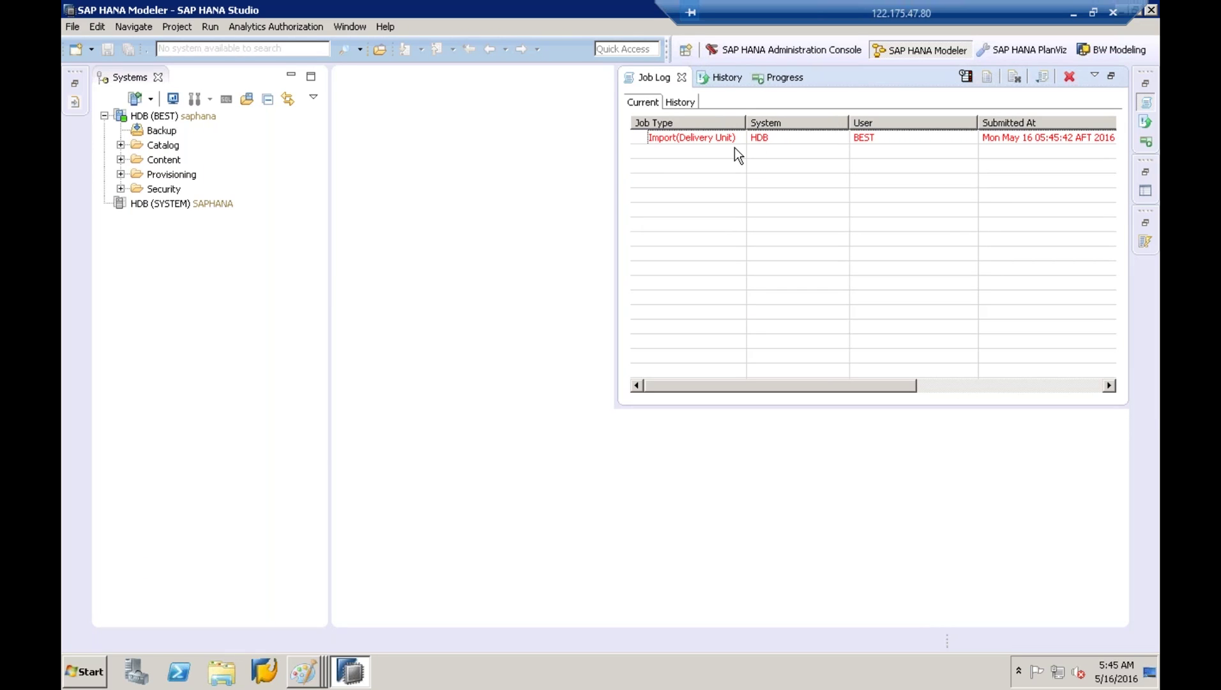
drag(892, 389, 1028, 384)
click(937, 142)
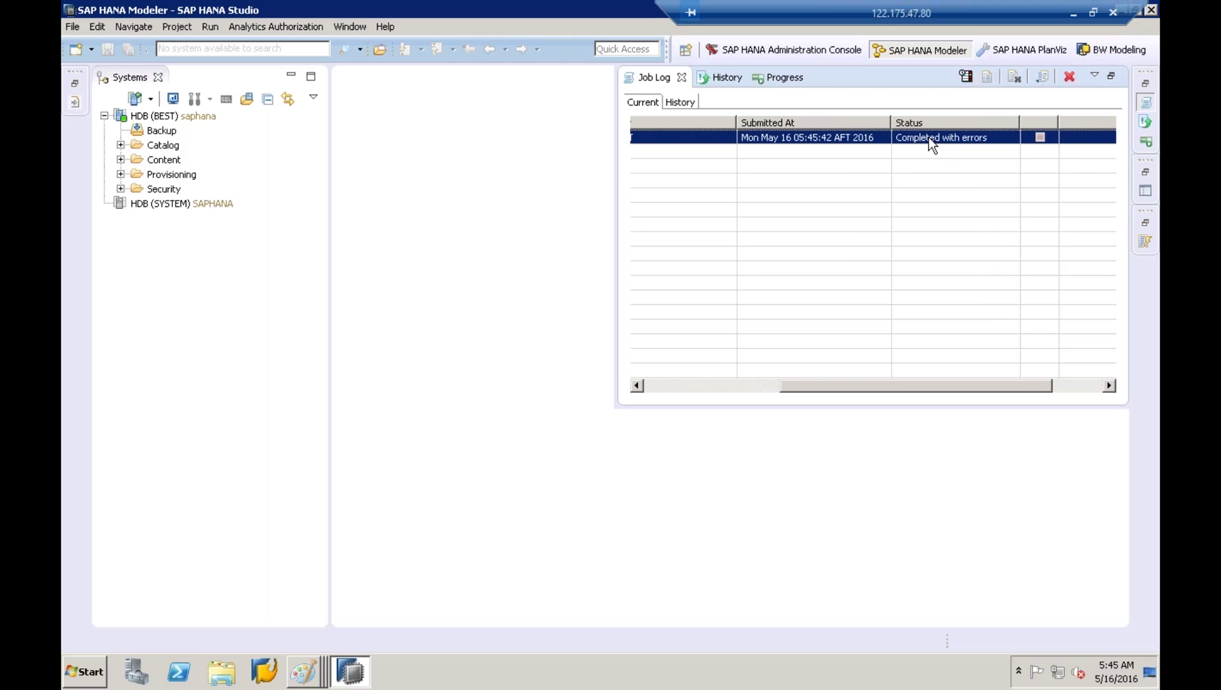
double_click(928, 137)
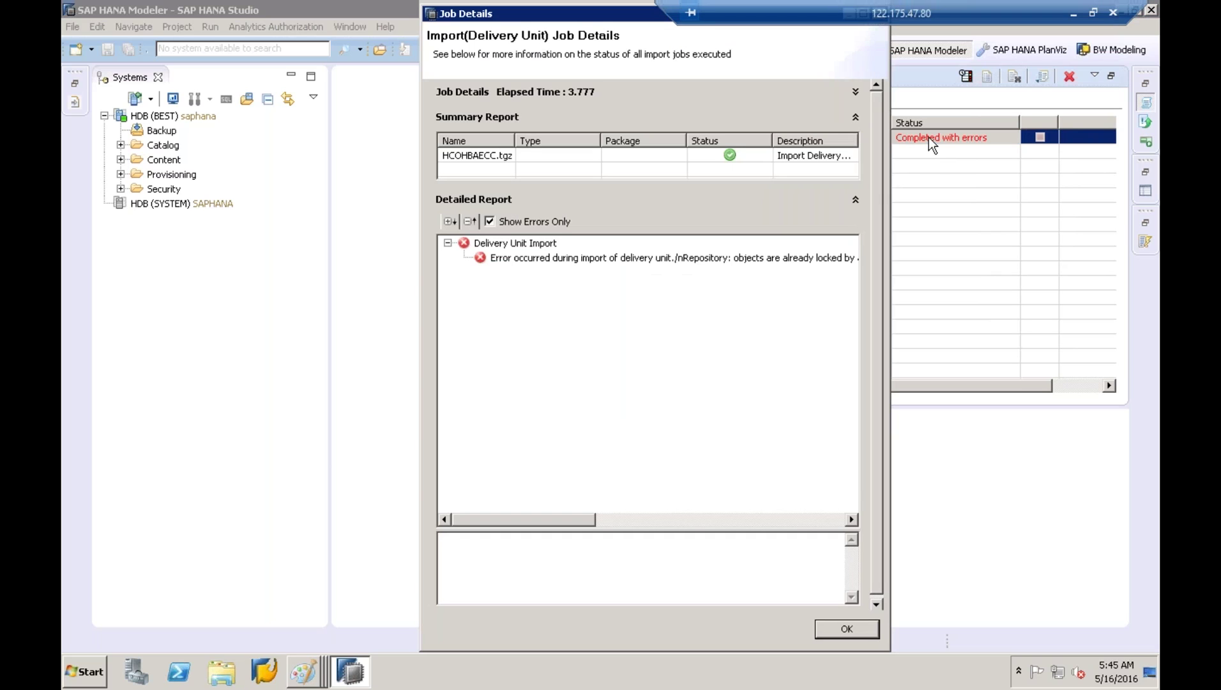
Step: Read the full error message under Delivery Unit Import in the detailed report, and close the job details
click(766, 262)
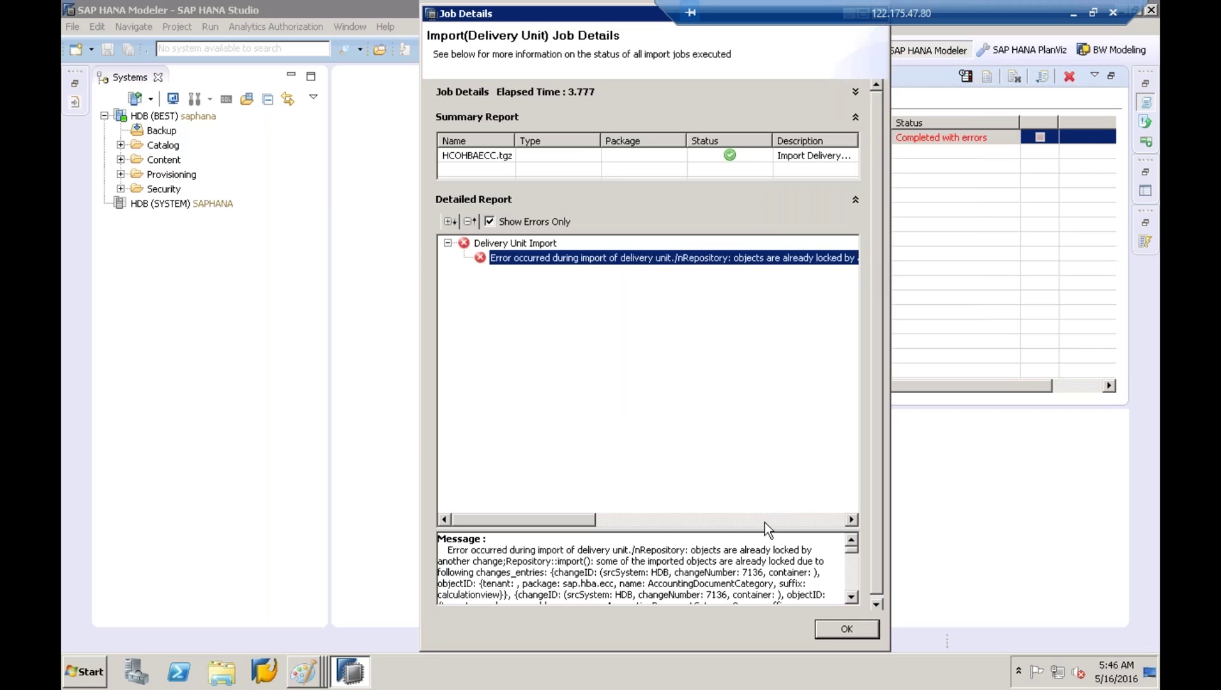
scroll(858, 579, down, 9)
scroll(856, 579, down, 8)
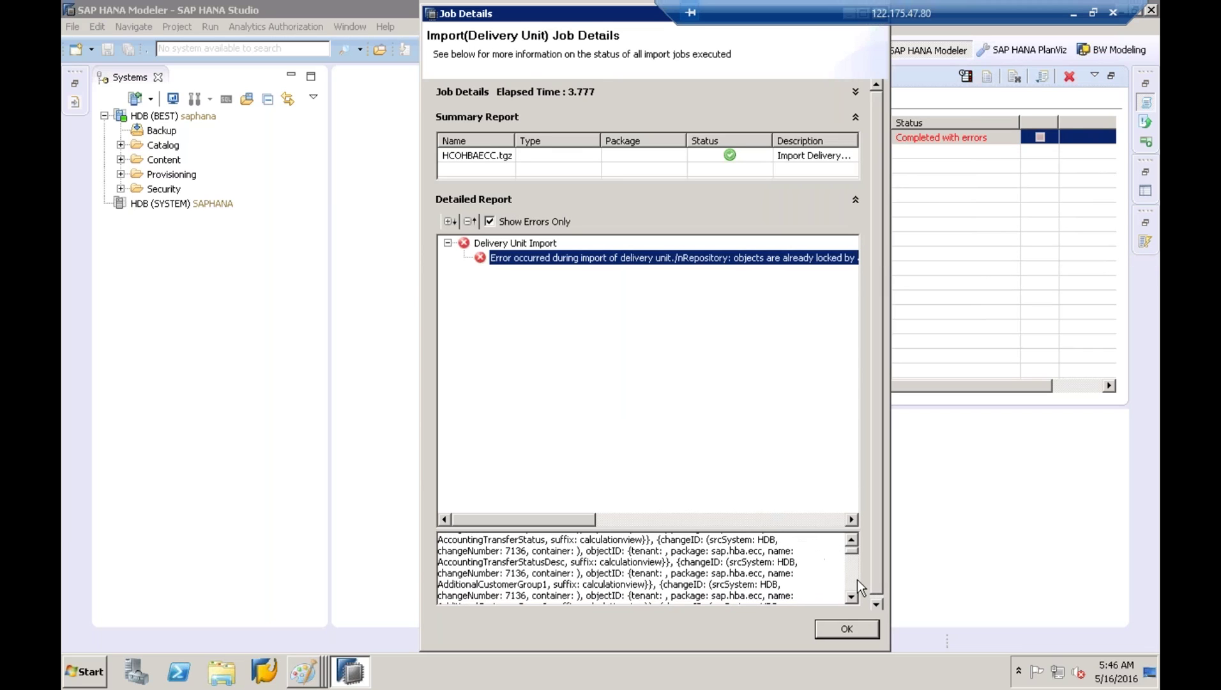
scroll(856, 580, down, 3)
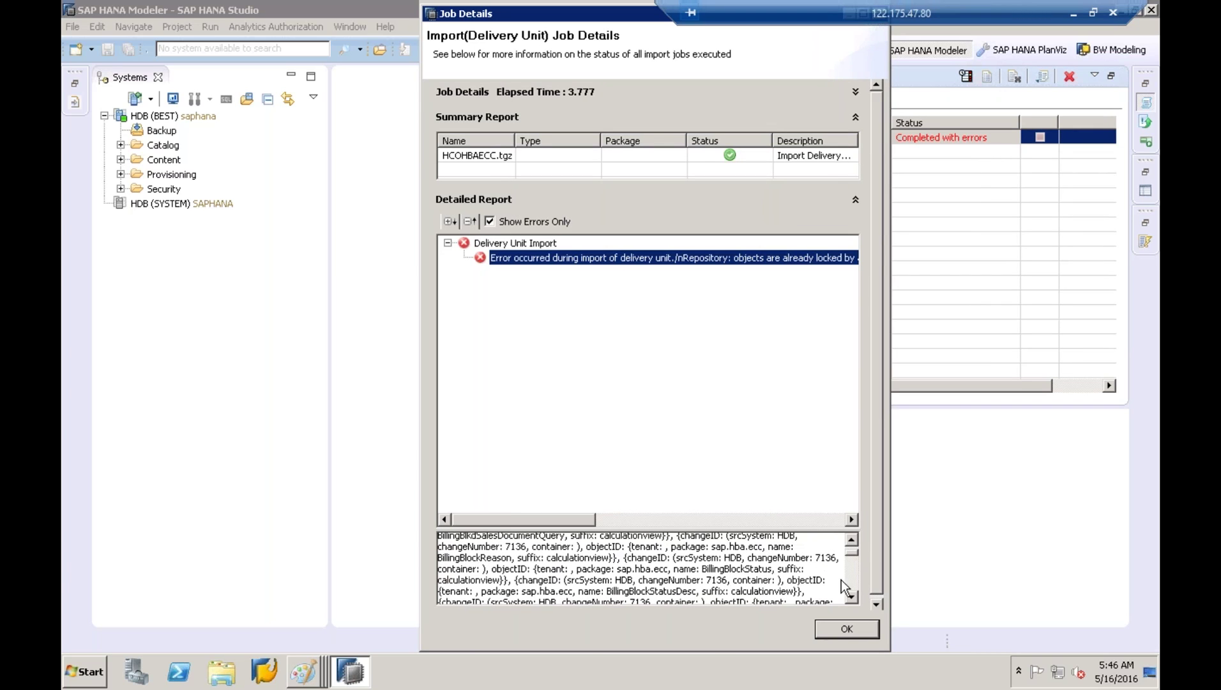
click(876, 631)
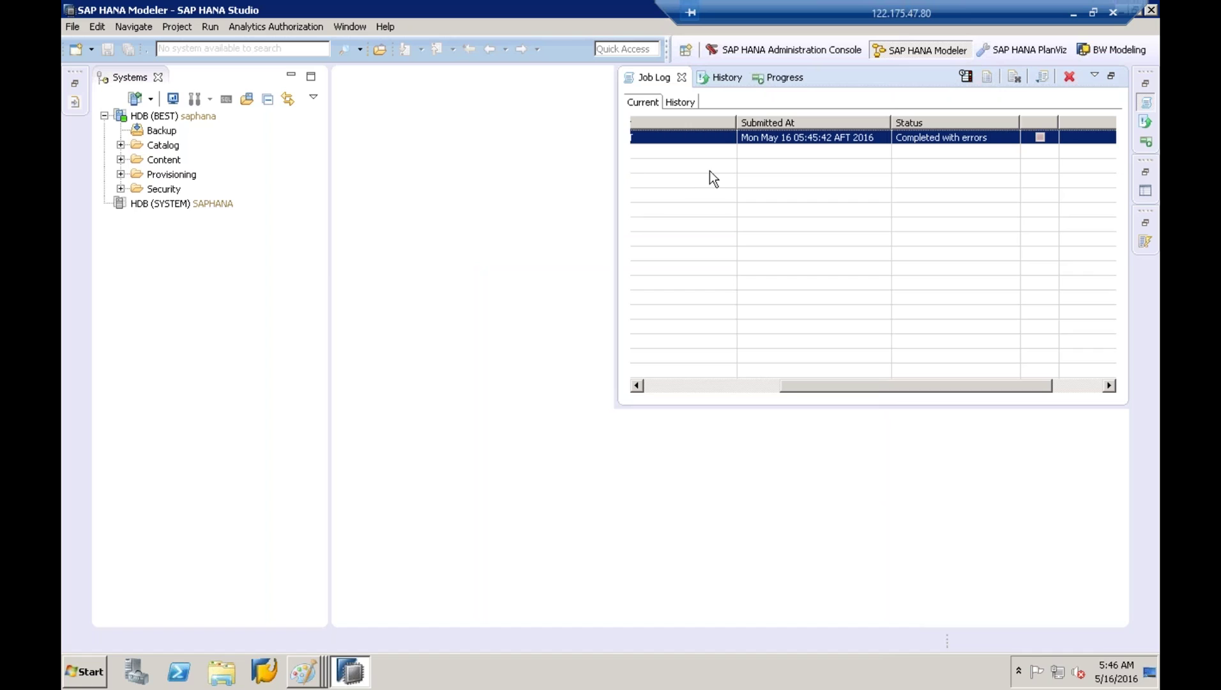
Step: Hide the job log, expand the Content folder of the HDB (BEST) system, and widen the Systems view
click(555, 184)
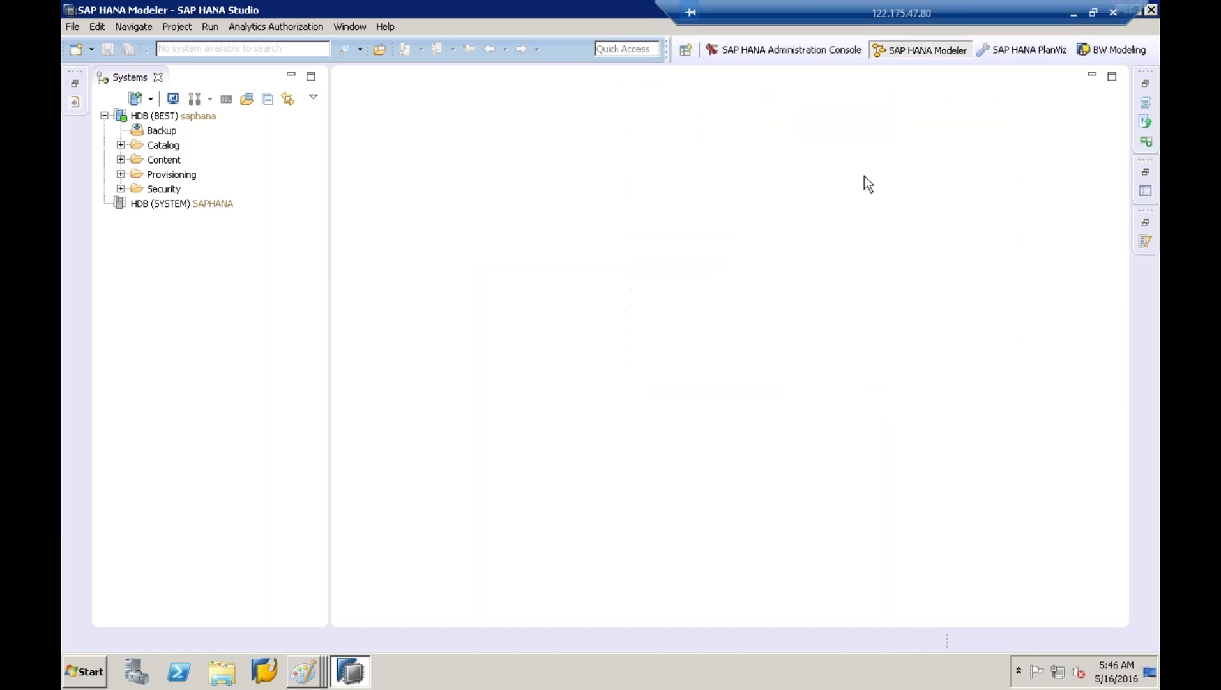
click(164, 147)
click(166, 161)
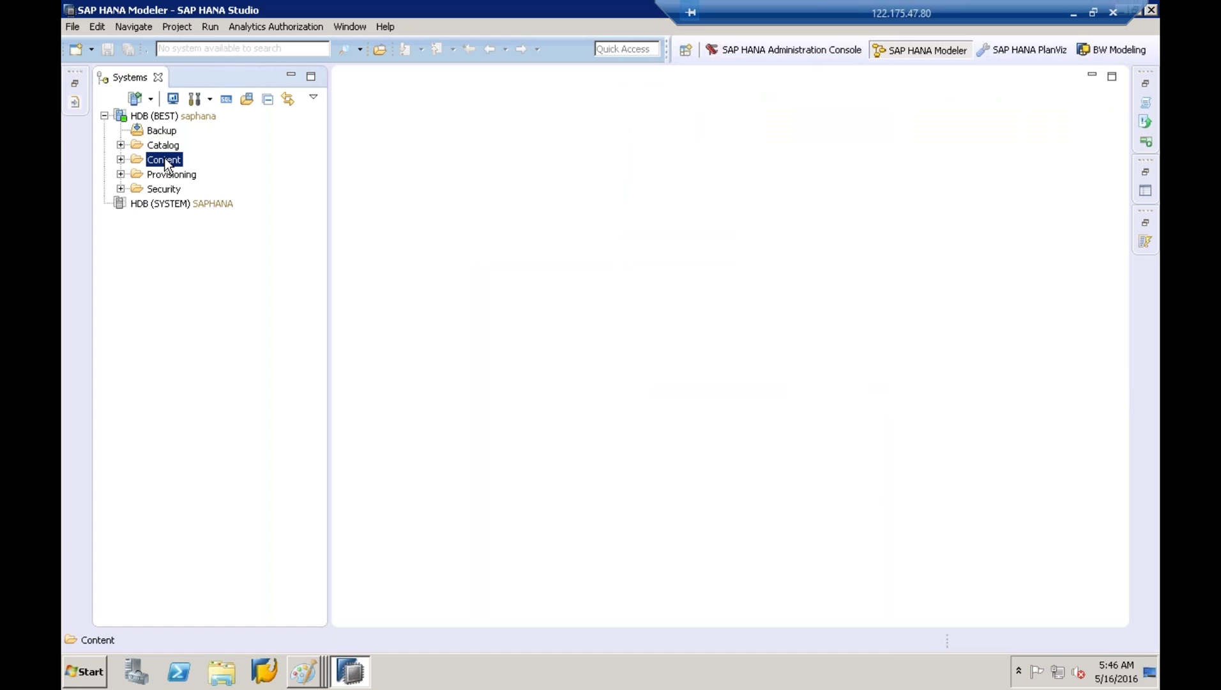
click(120, 160)
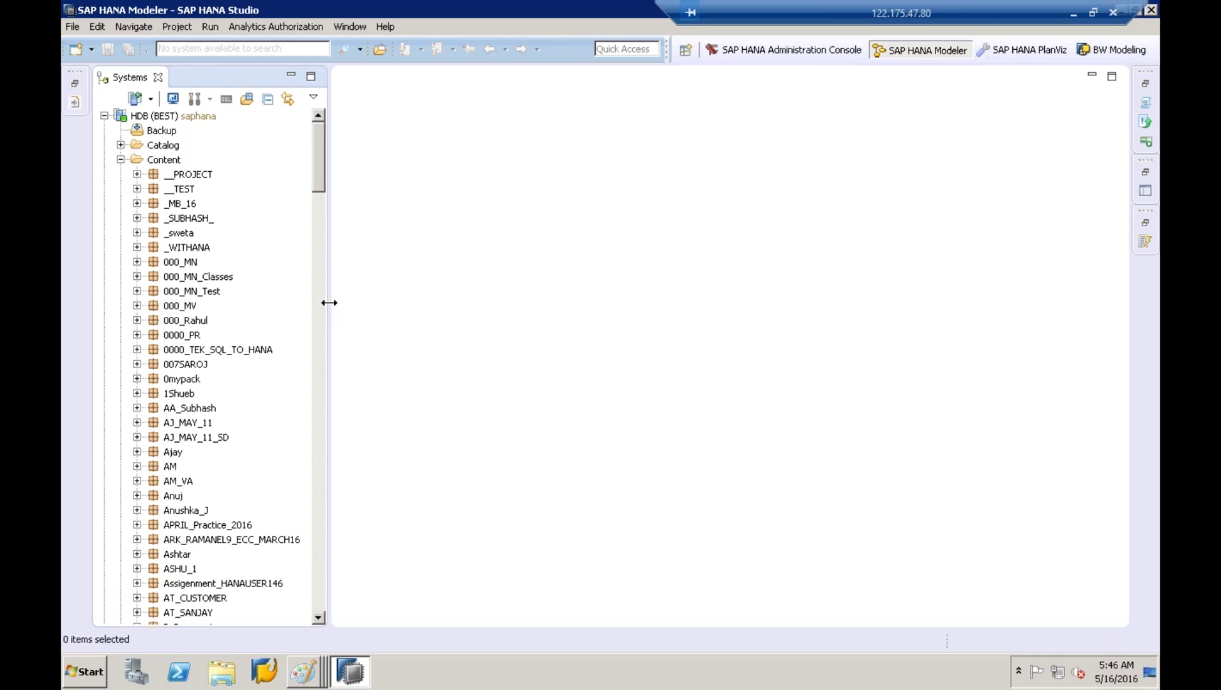
drag(329, 303, 489, 302)
Step: Find the sap package in the Content folder and expand it to show its subpackages
click(184, 289)
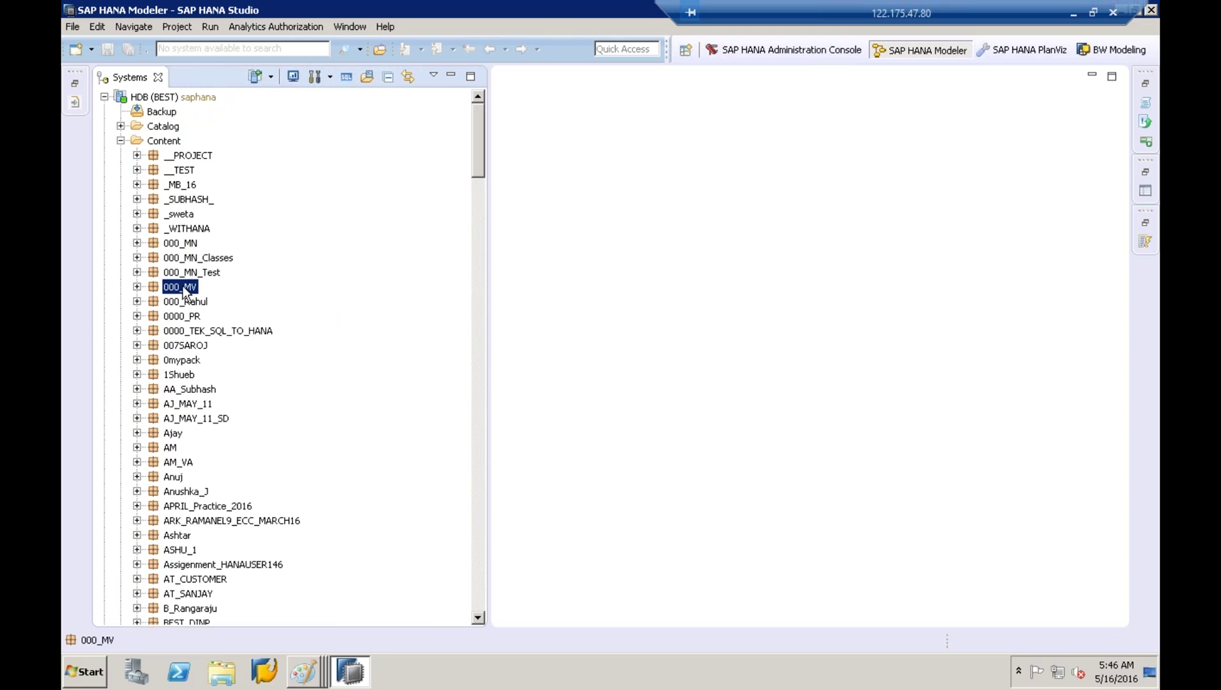
text(sap)
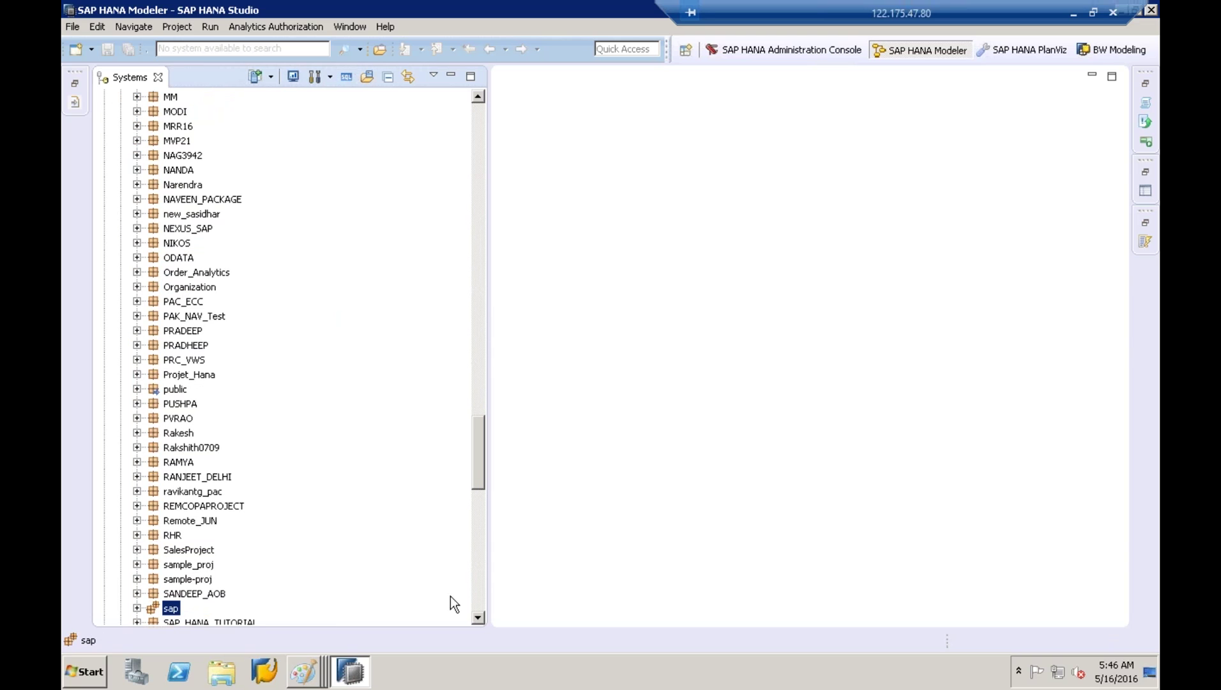
drag(473, 615, 473, 615)
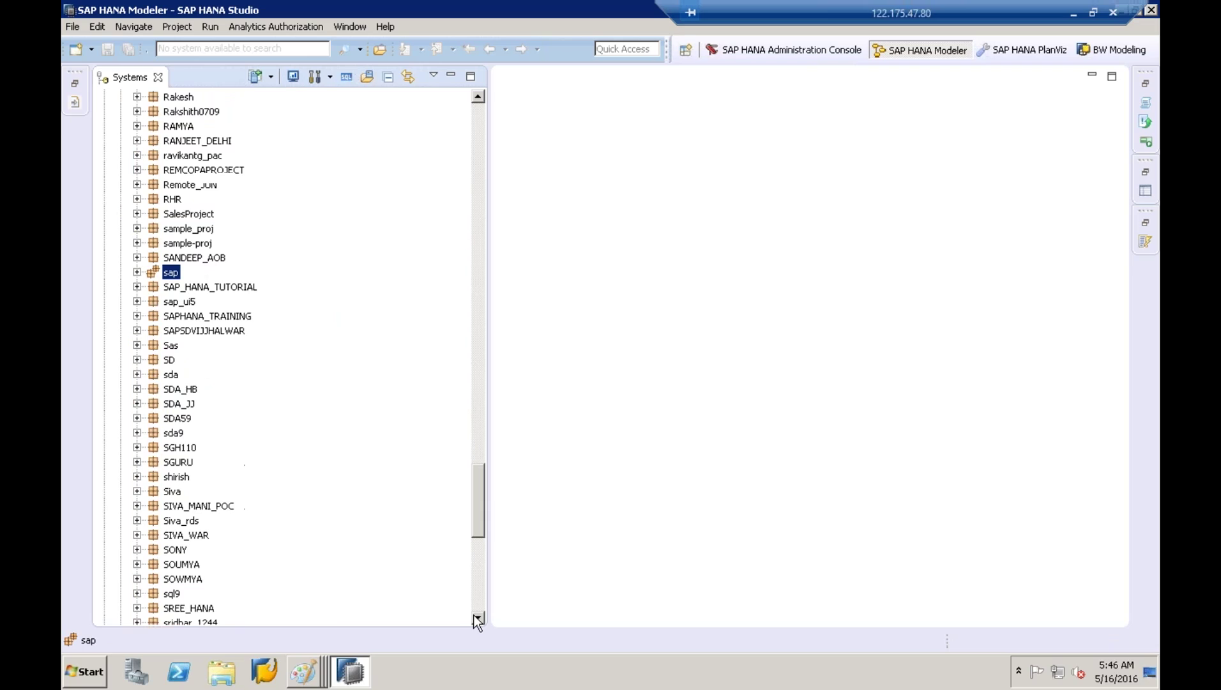
click(137, 273)
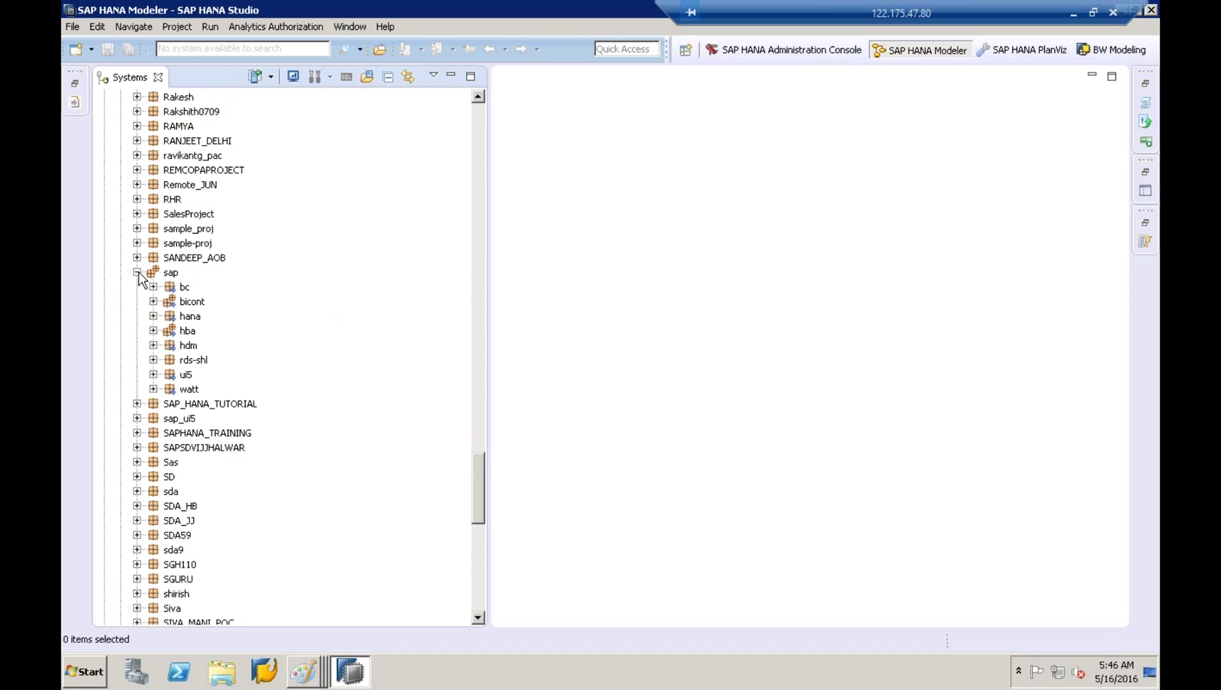
Step: Expand the hba package and its ecc subpackage under sap, and select the Calculation Views folder
click(184, 331)
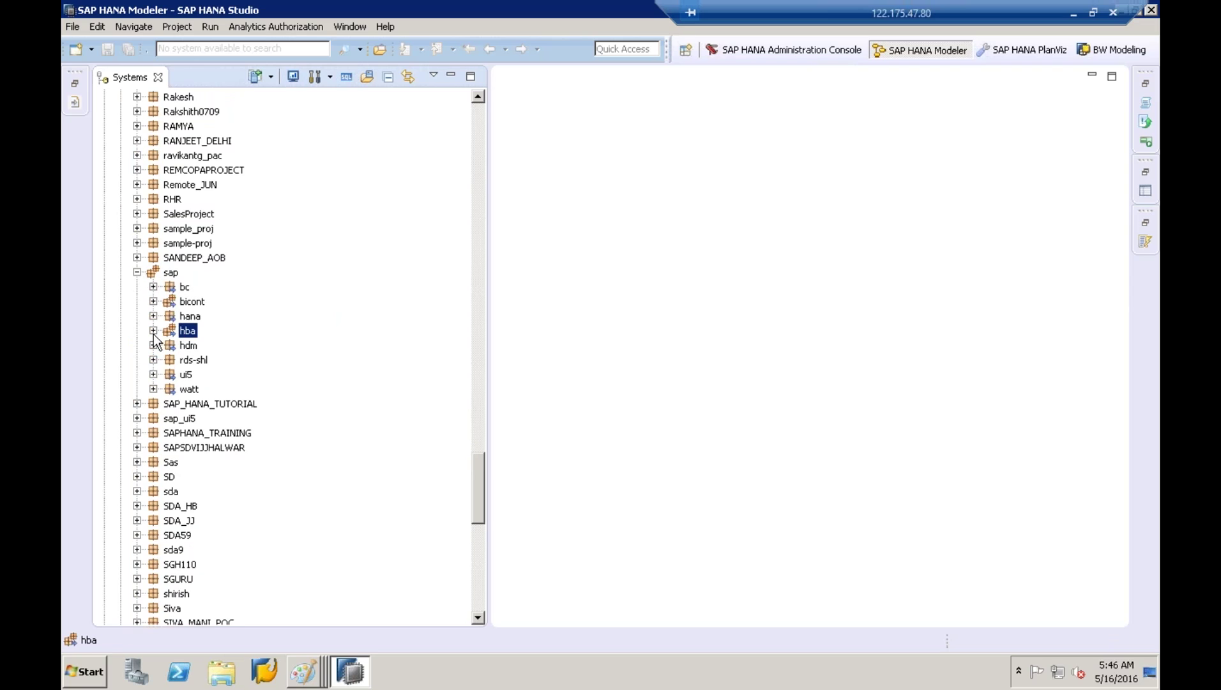
click(153, 330)
click(203, 345)
click(187, 330)
click(201, 346)
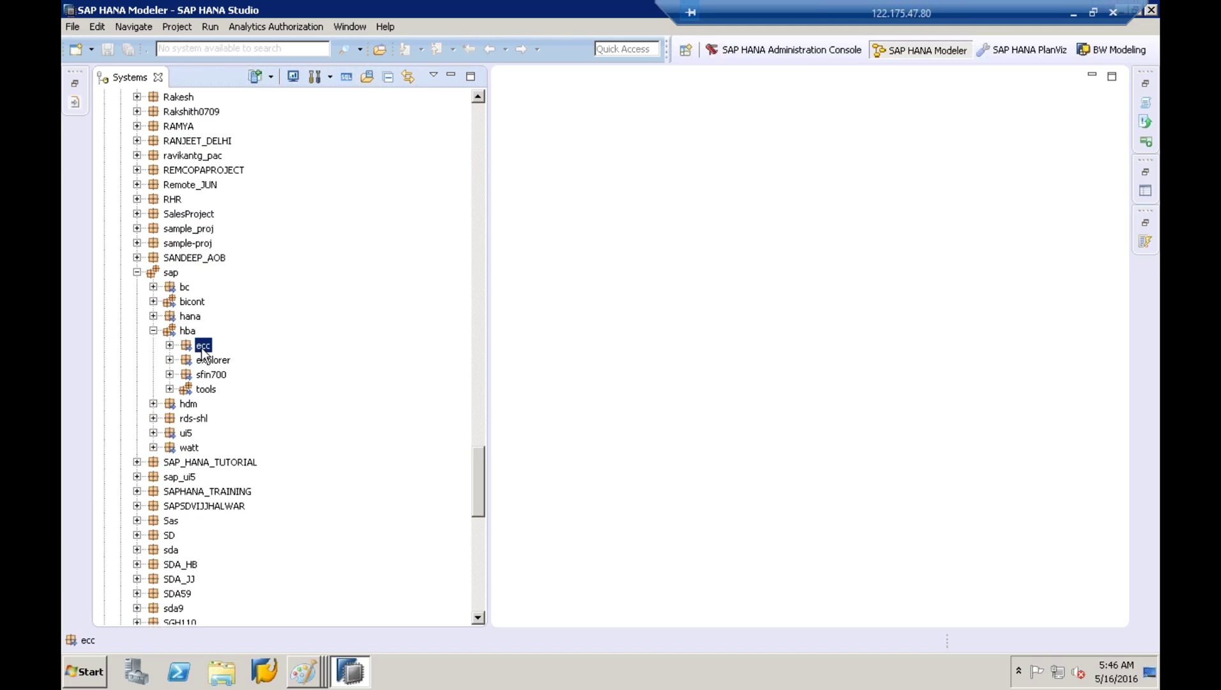
click(170, 346)
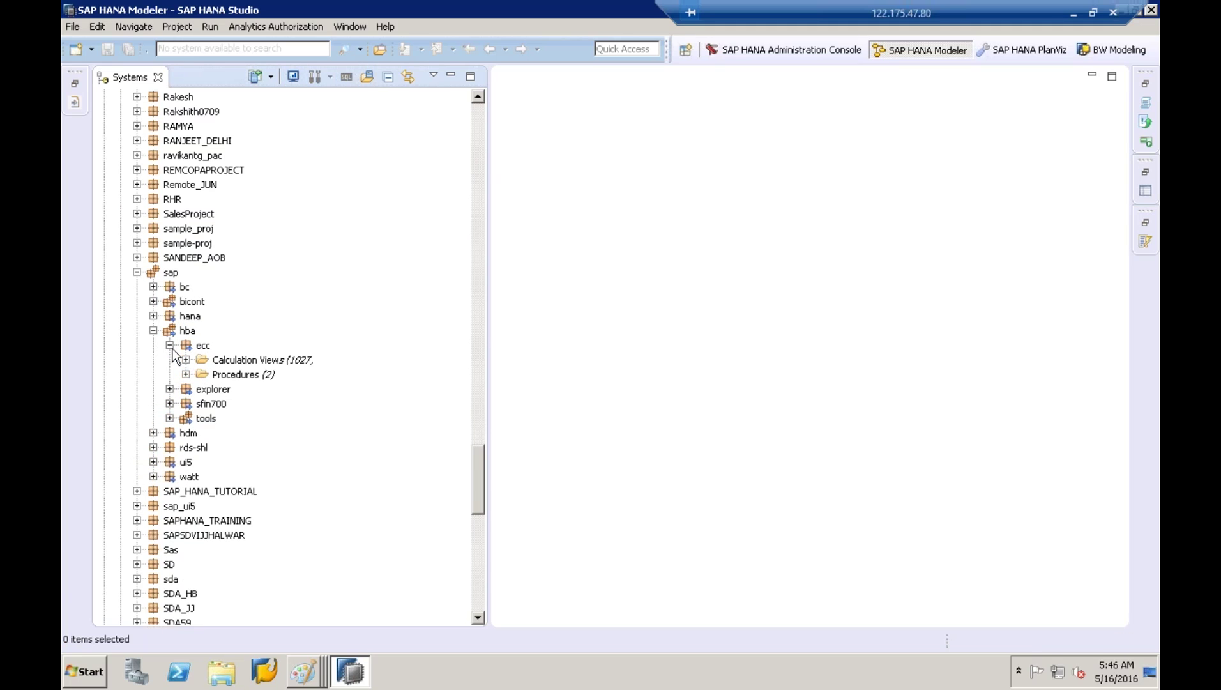
click(236, 361)
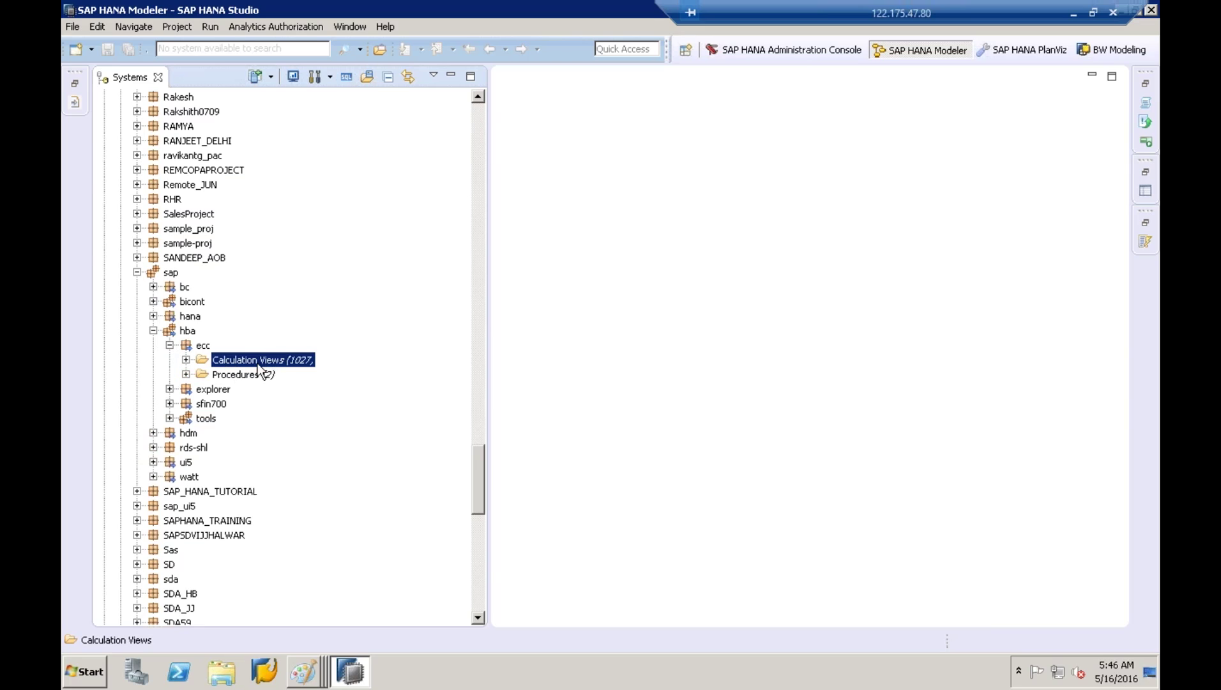
Step: Expand the Calculation Views folder under ecc and browse down to the sales contract views in a widened Systems view
click(186, 360)
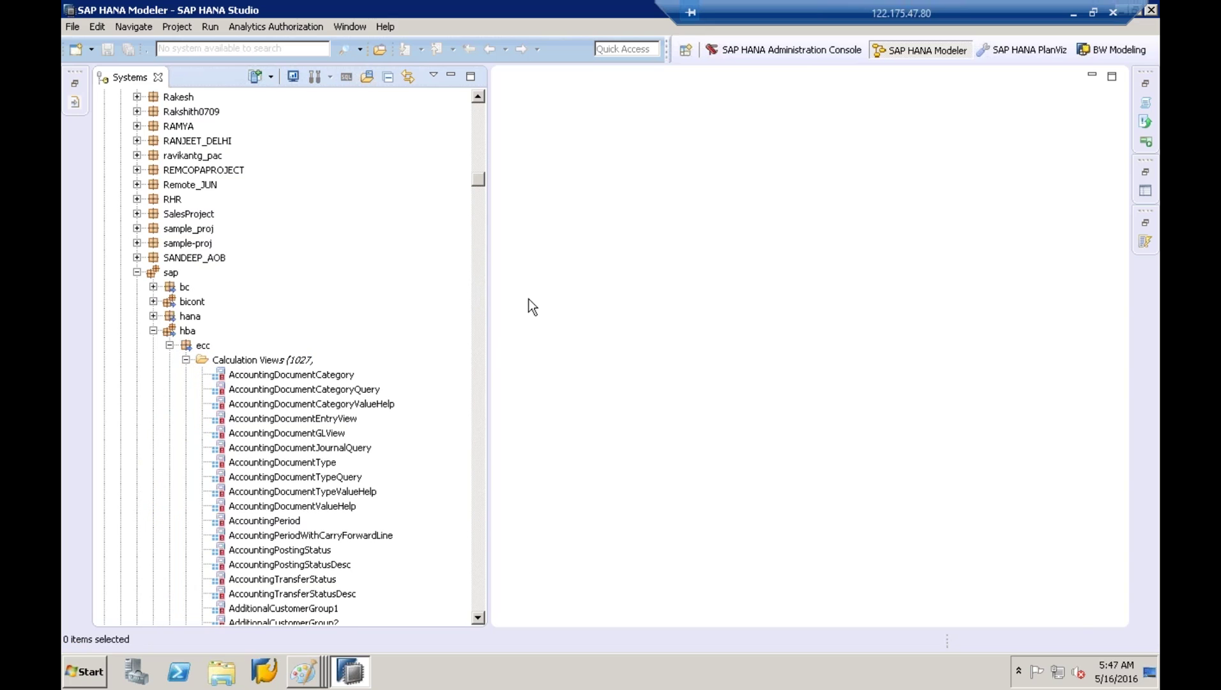
drag(488, 325, 658, 258)
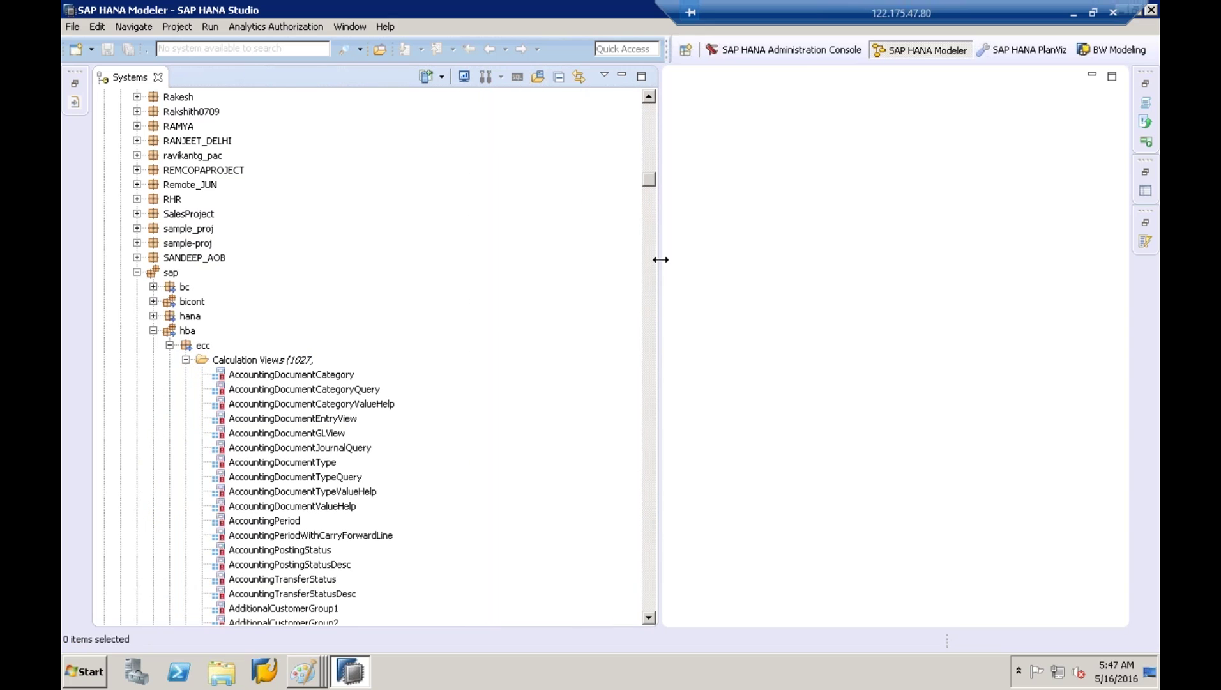
drag(647, 569, 647, 566)
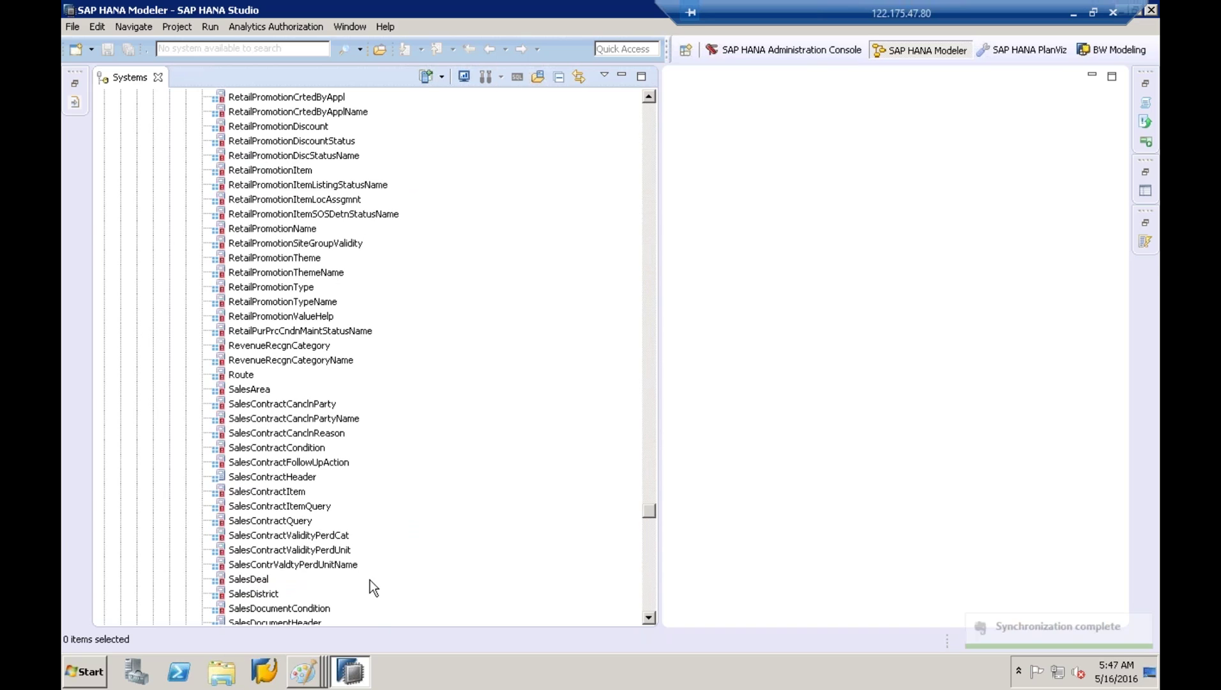
Step: Switch to the Paint drawing of the VDM, package and SLT file relationships to review it, and return to SAP HANA Studio
click(304, 671)
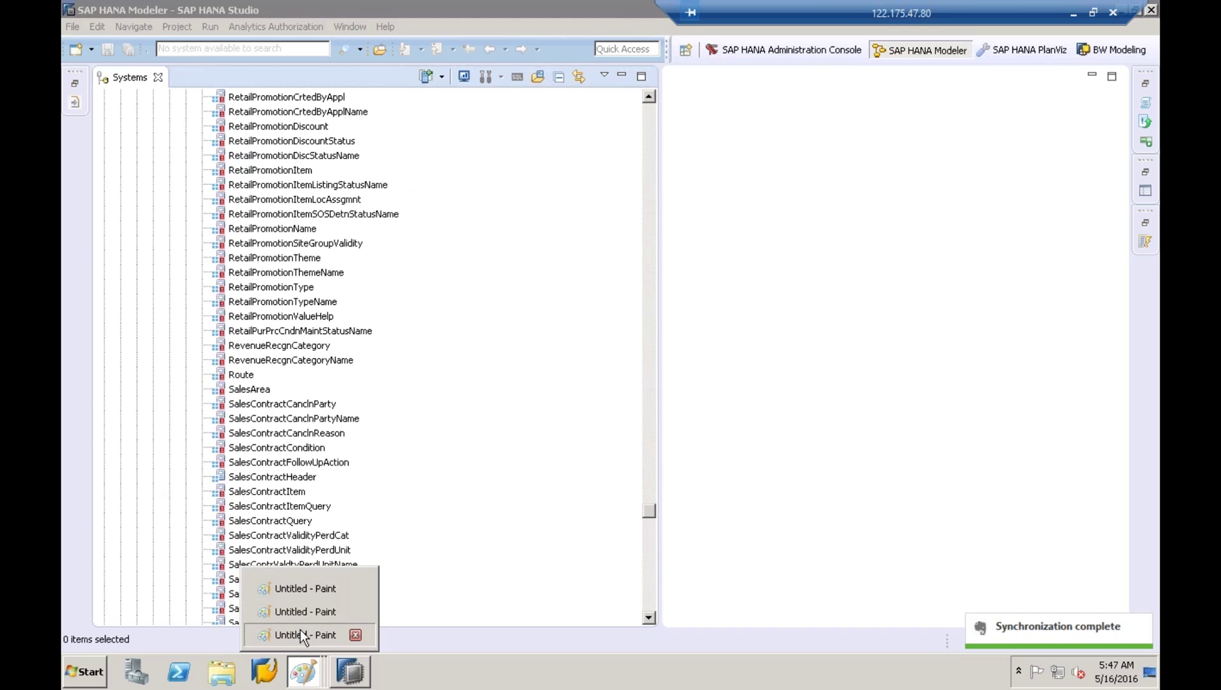
click(300, 628)
click(318, 669)
click(319, 612)
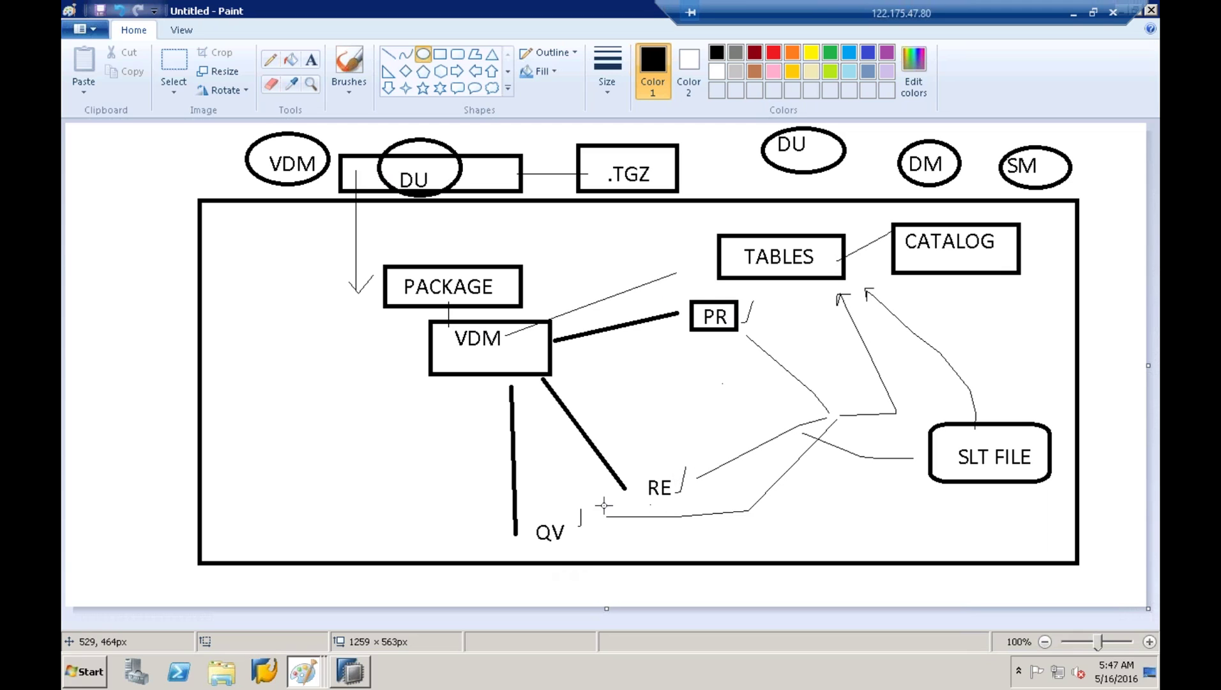
click(366, 672)
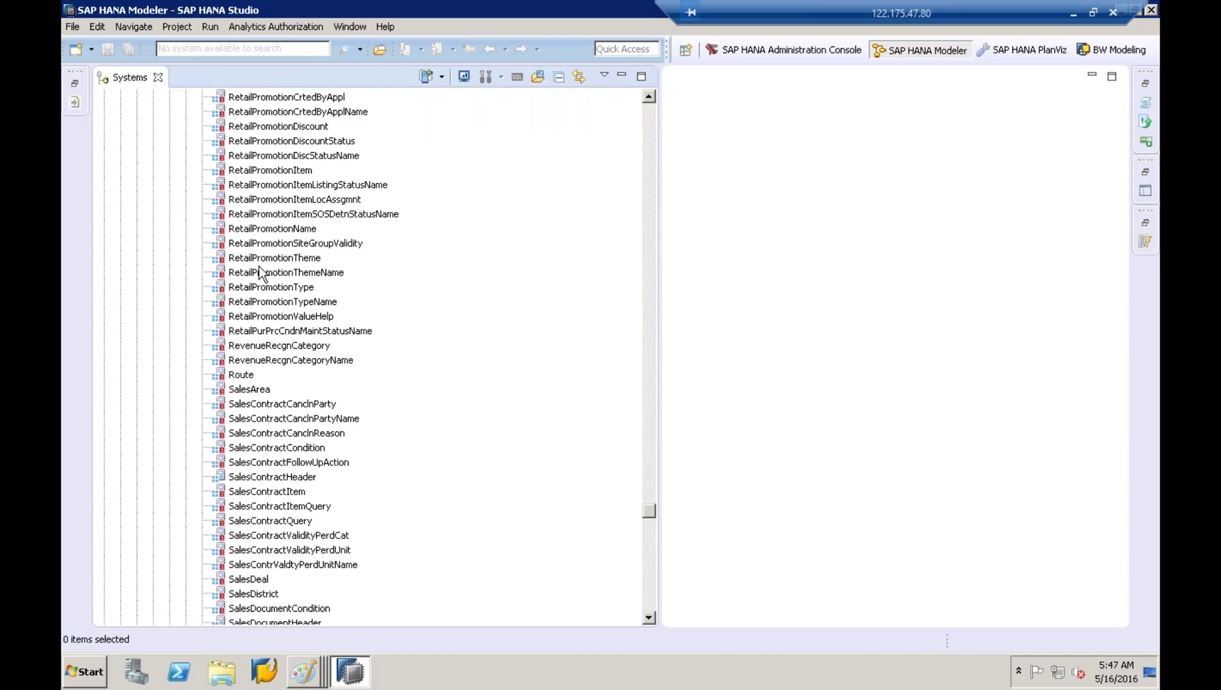
Step: Examine the ecc calculation views from the retail promotion entries back up to the company and condition entries
click(266, 140)
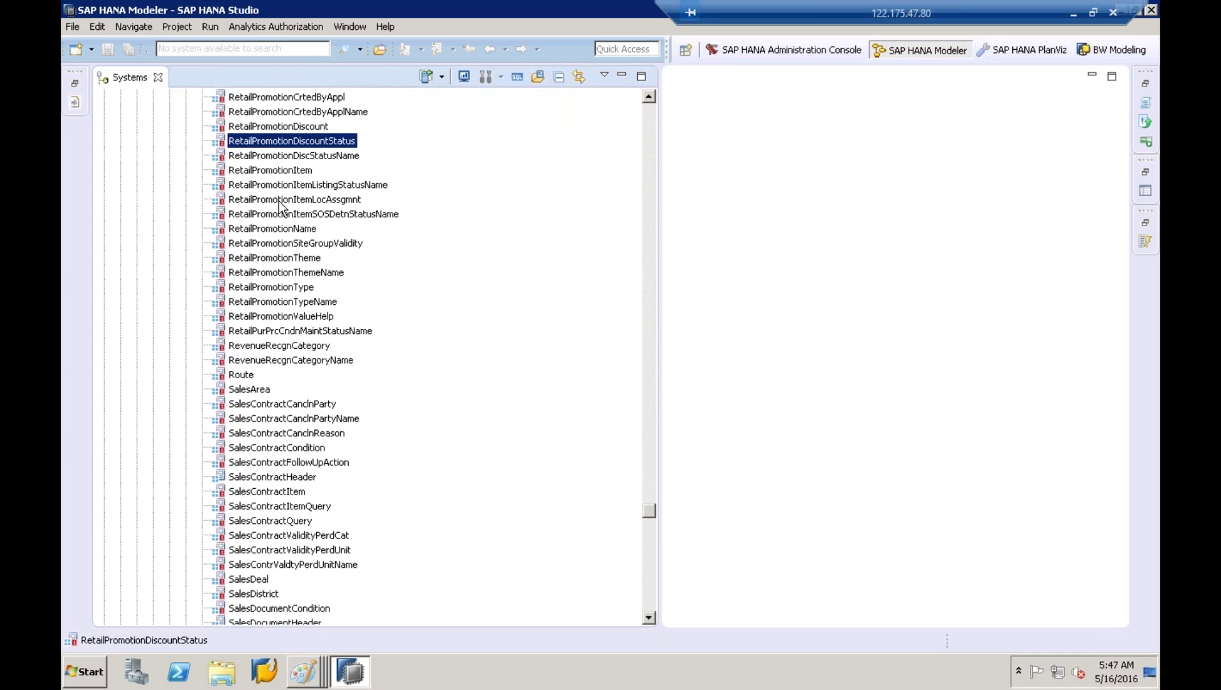
click(269, 218)
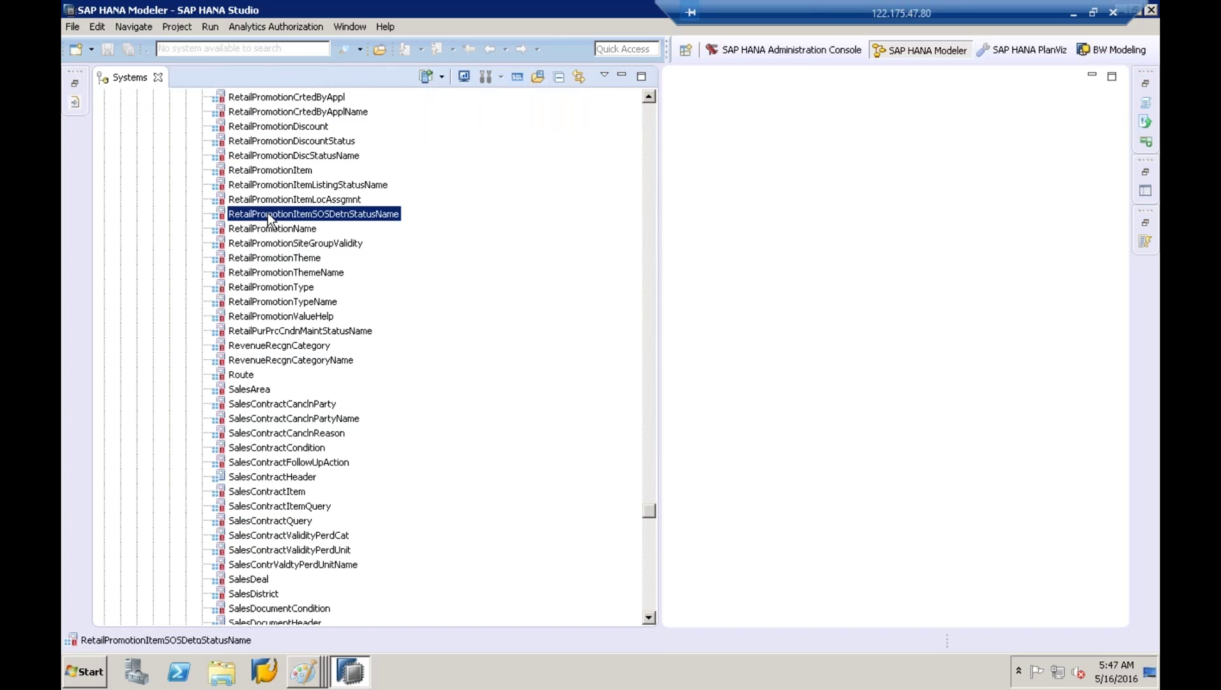
click(646, 112)
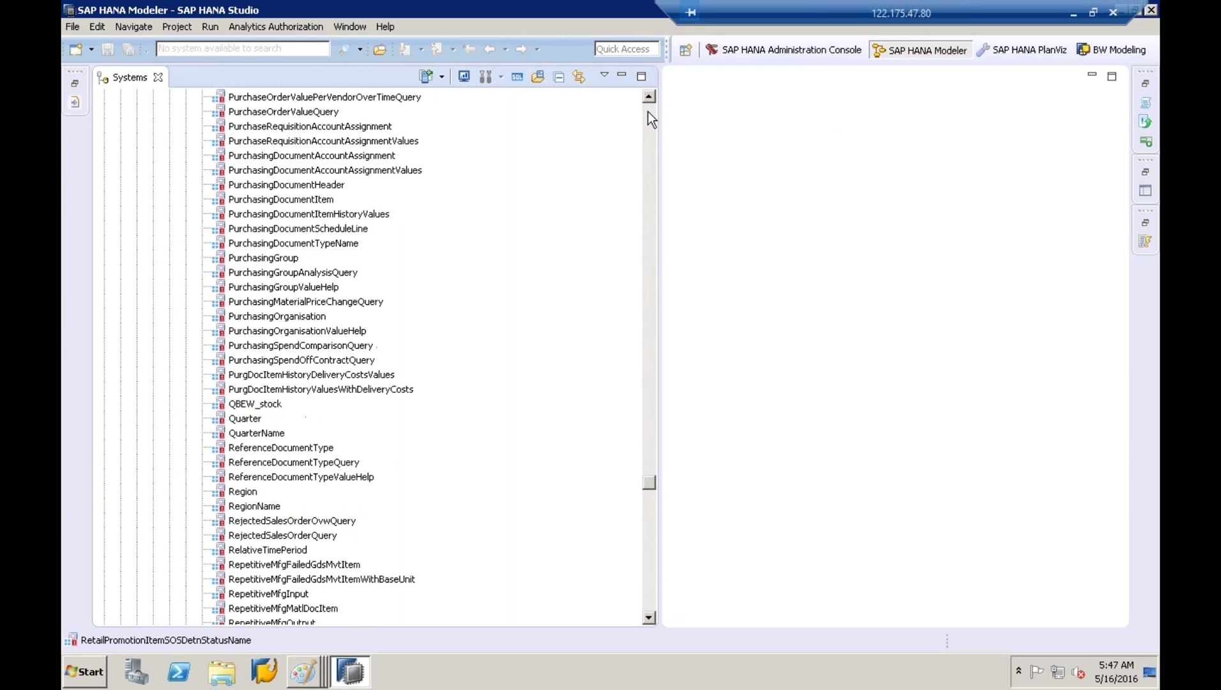
click(648, 113)
click(648, 113)
click(648, 113)
click(647, 114)
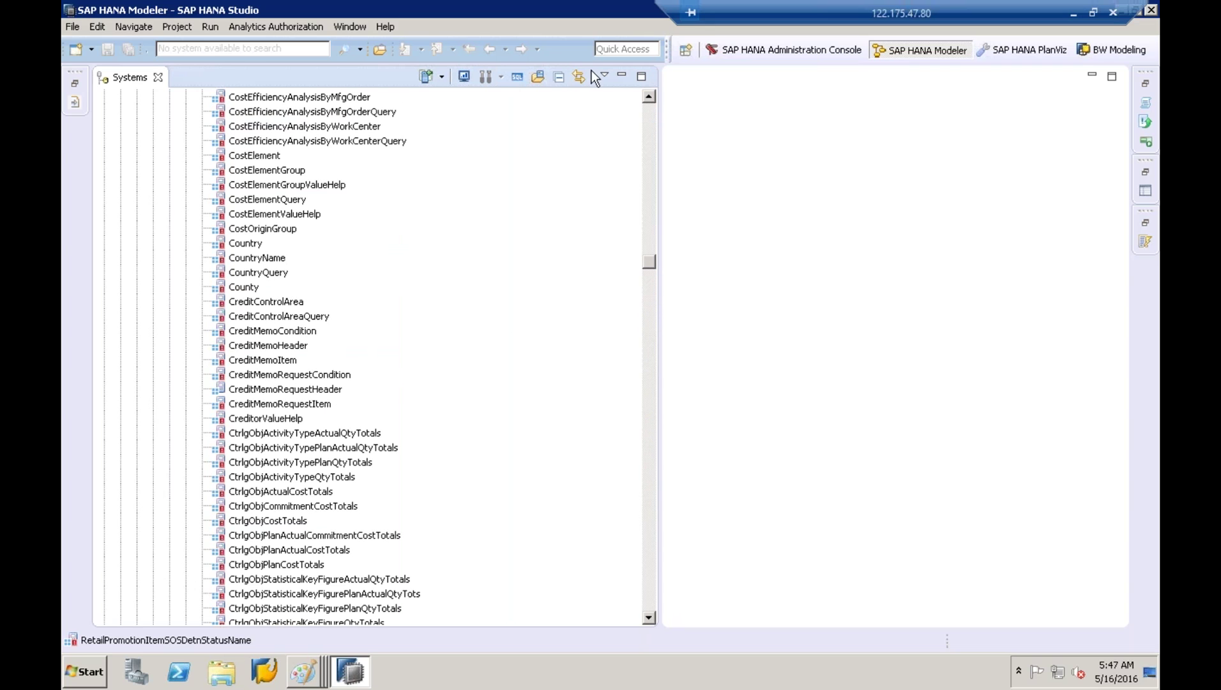
click(650, 119)
click(650, 117)
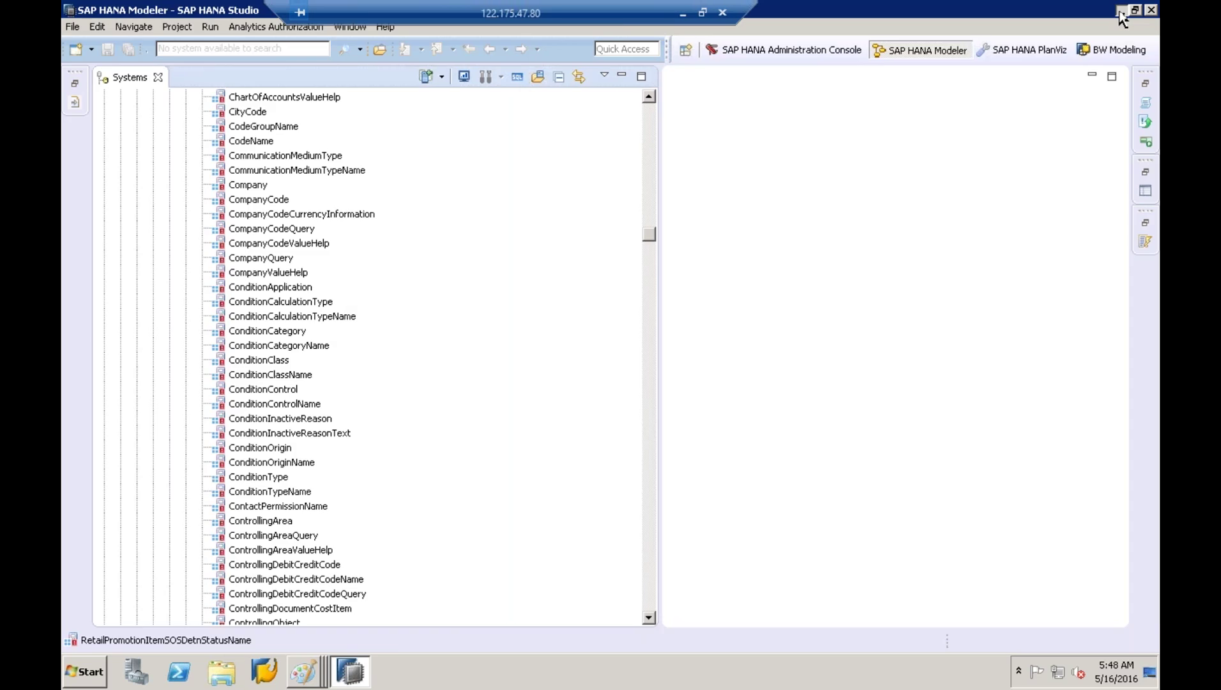
Step: Minimize the SAP HANA Studio and Paint windows to show the desktop, and refresh the desktop
click(1121, 12)
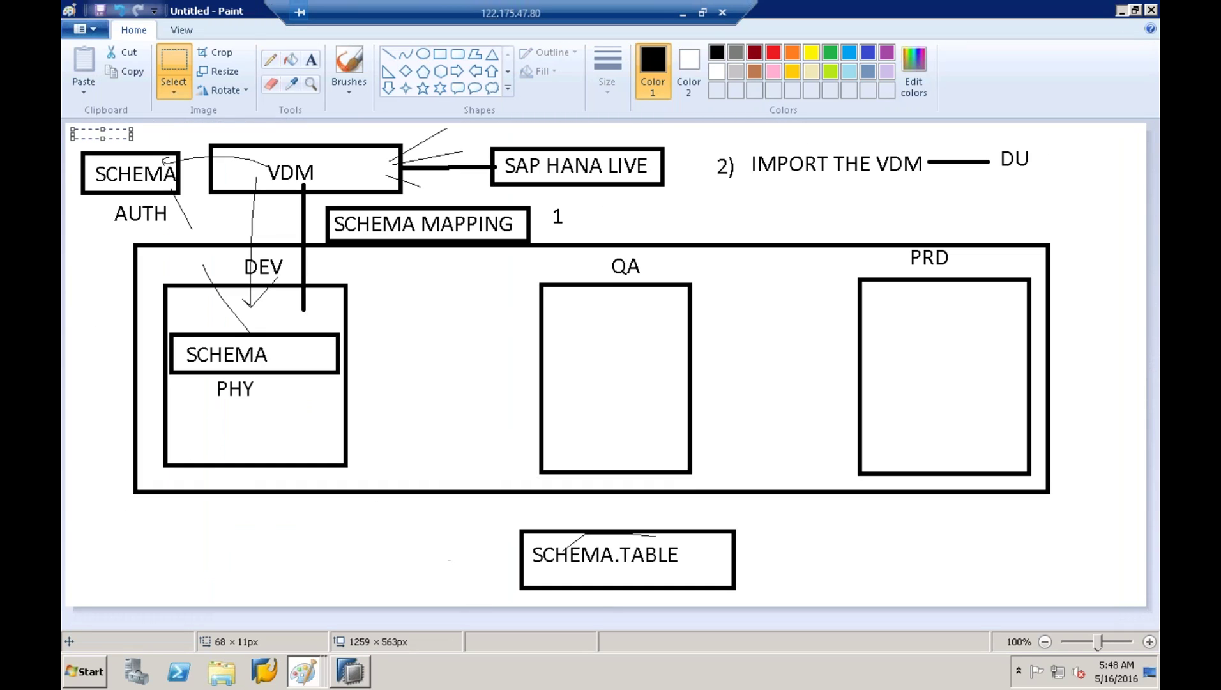
click(1121, 10)
right_click(779, 137)
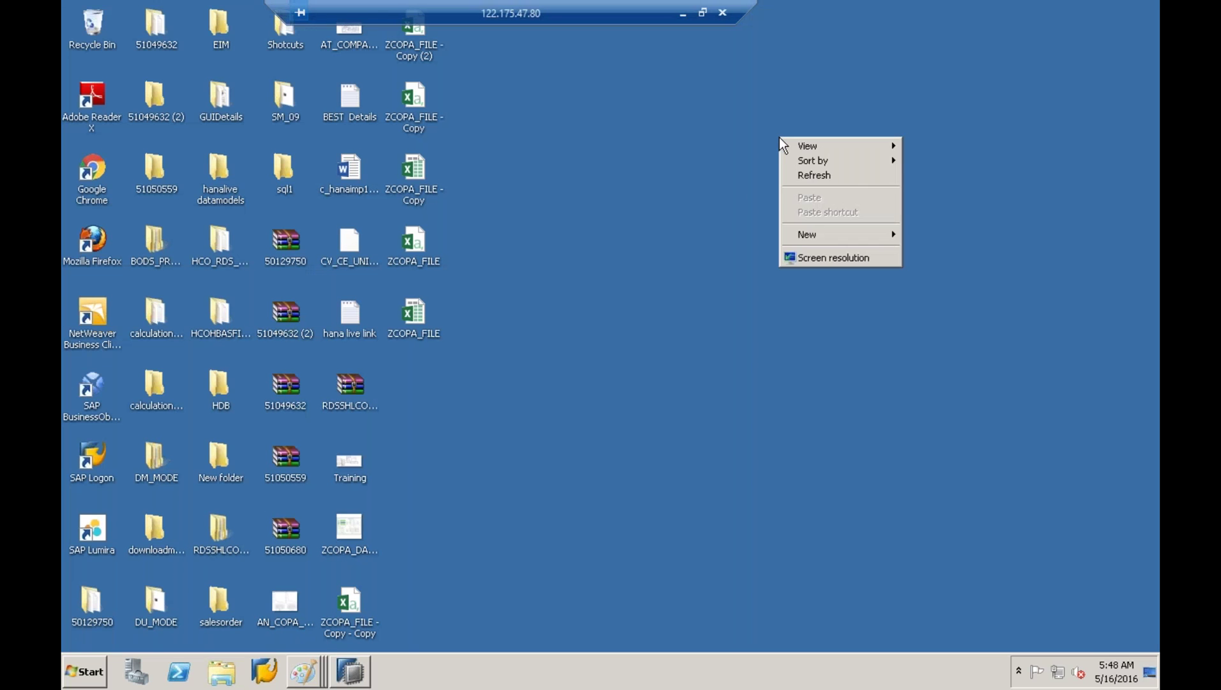
click(843, 178)
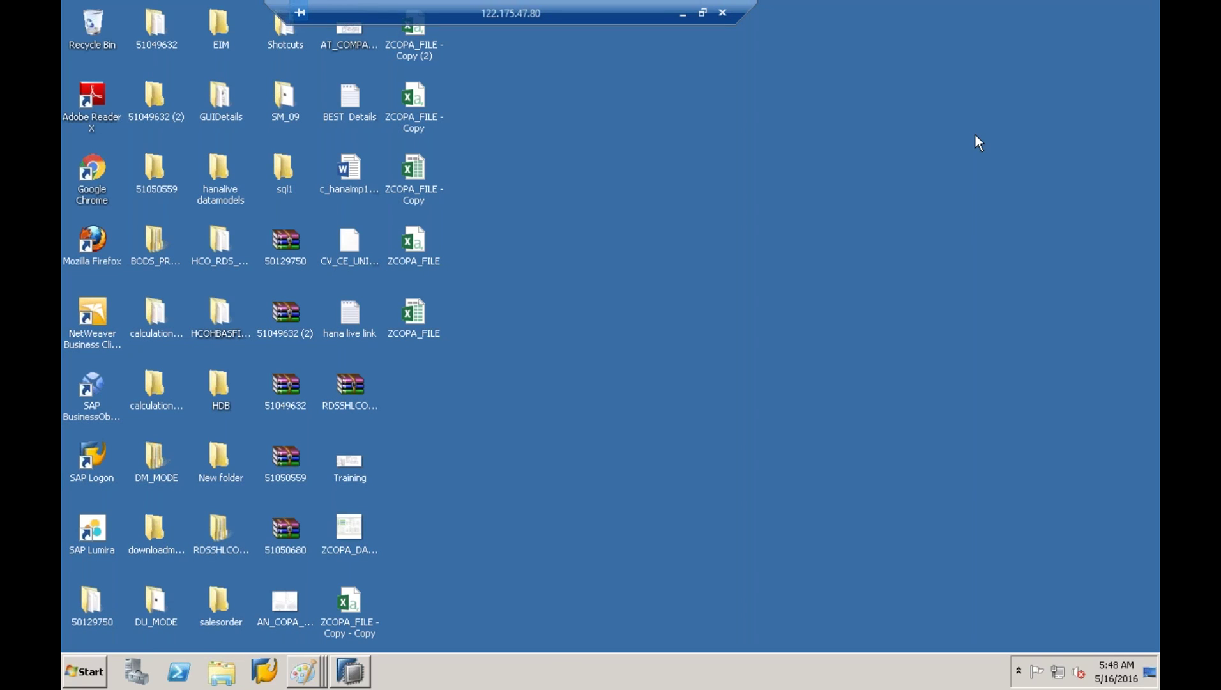
click(359, 674)
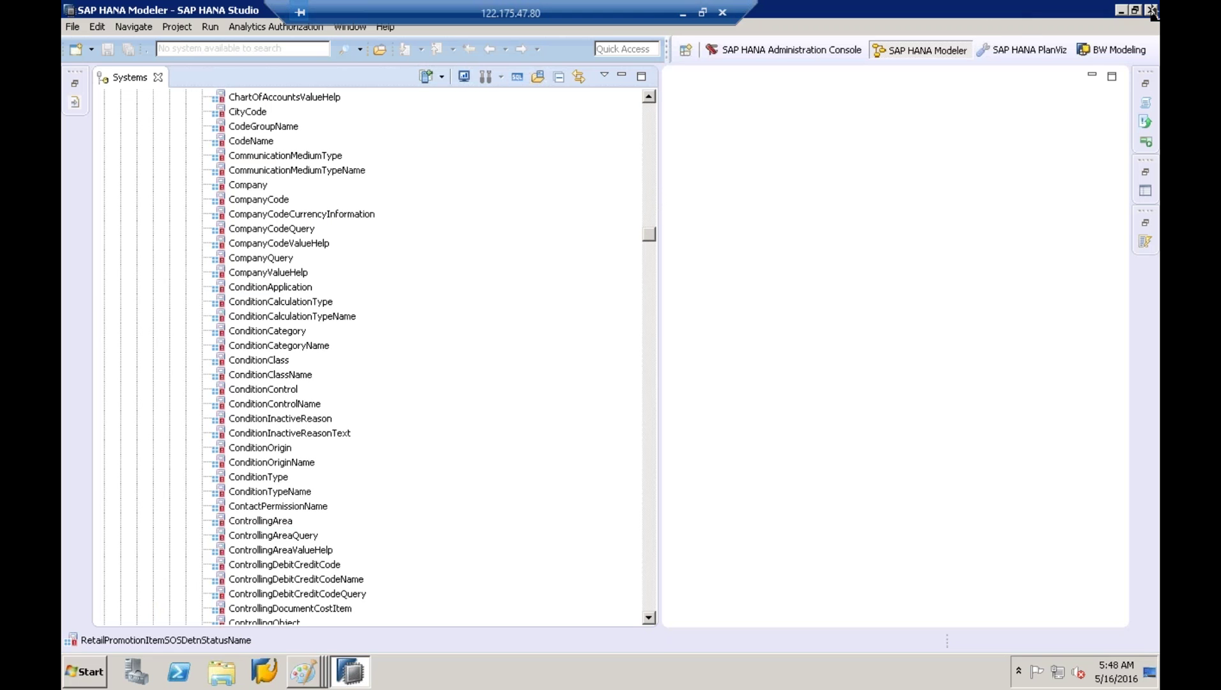
click(1123, 12)
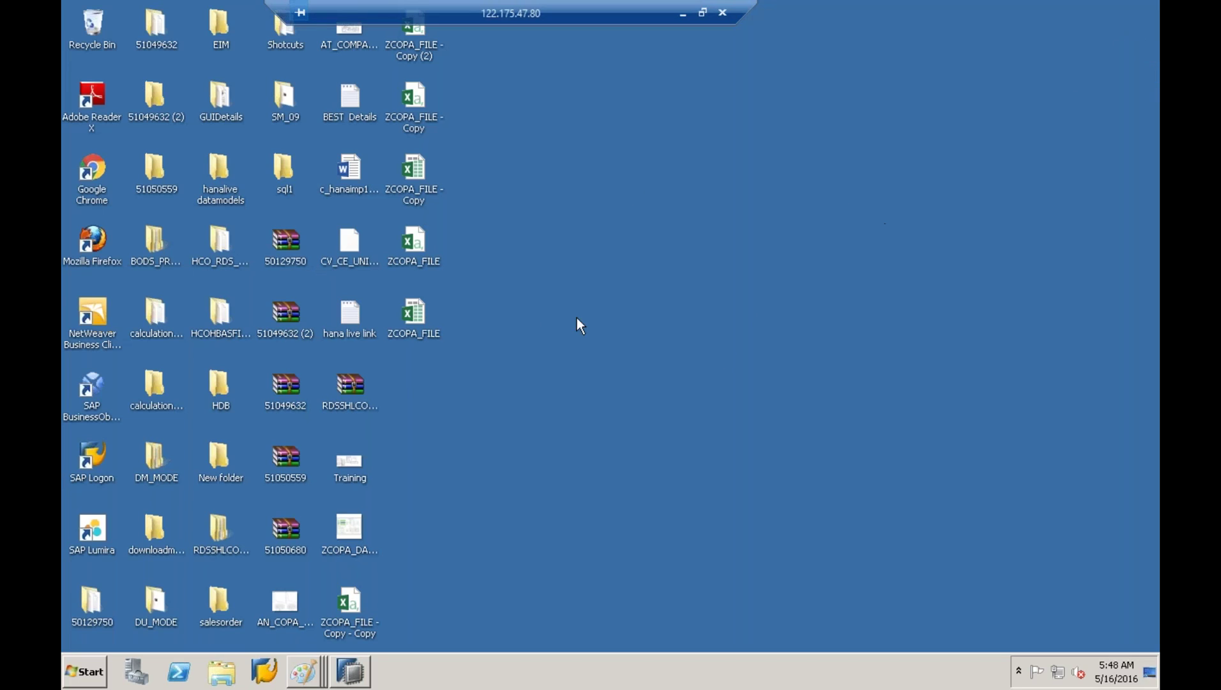
Step: Open the hana live link text file from the desktop, read its explorer URLs, and close it
click(362, 335)
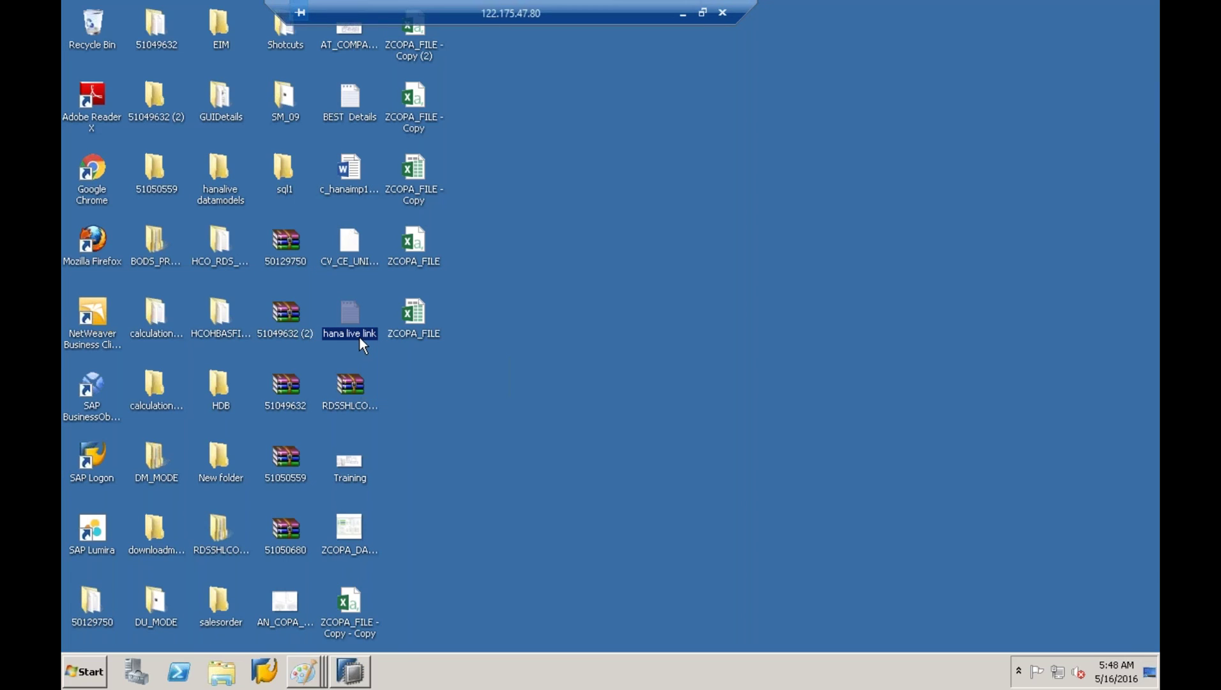
double_click(359, 336)
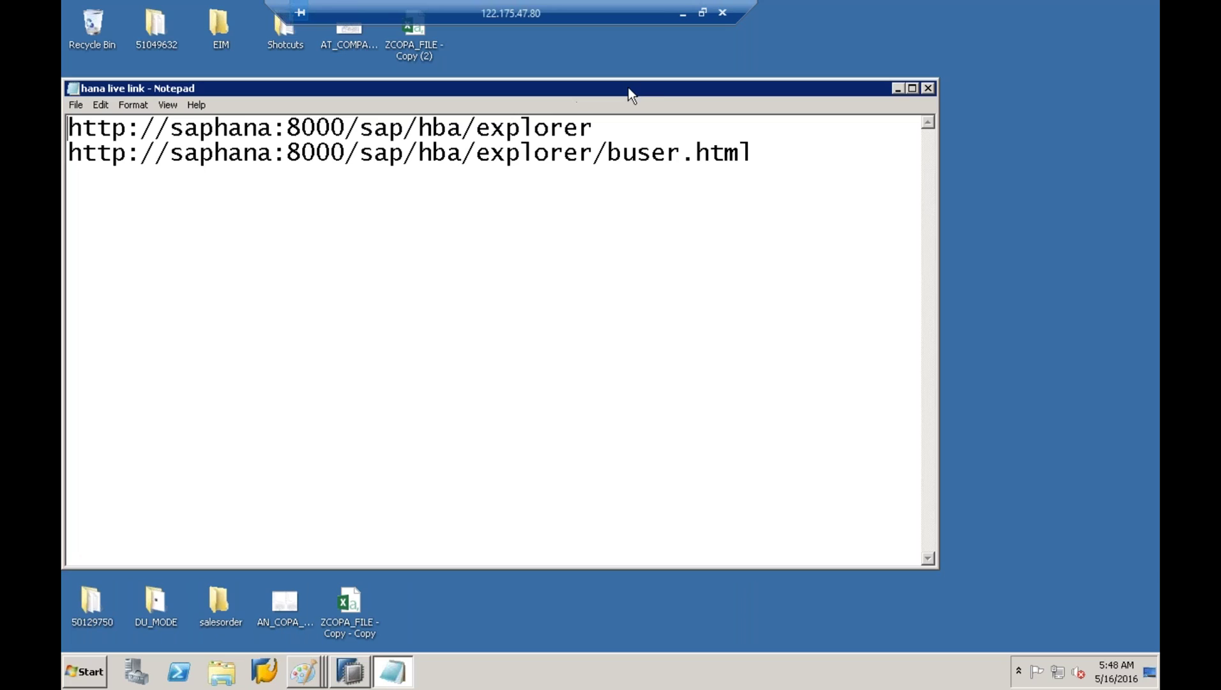
drag(629, 93, 711, 92)
click(680, 125)
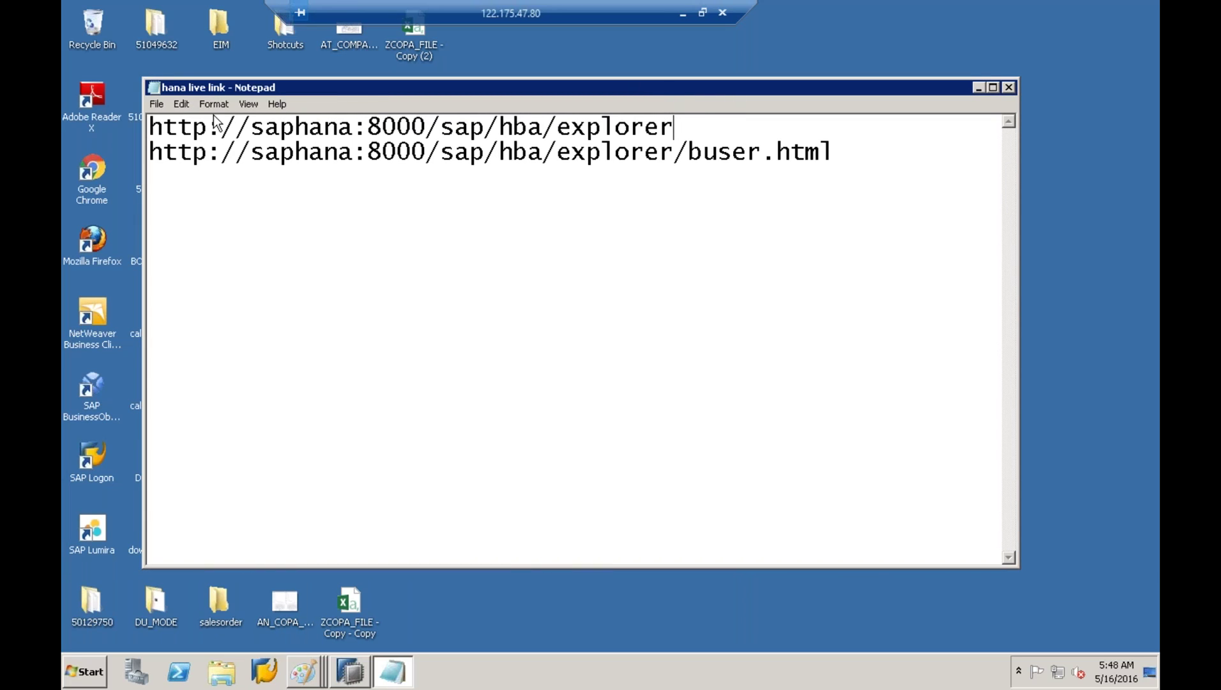
drag(790, 84, 664, 170)
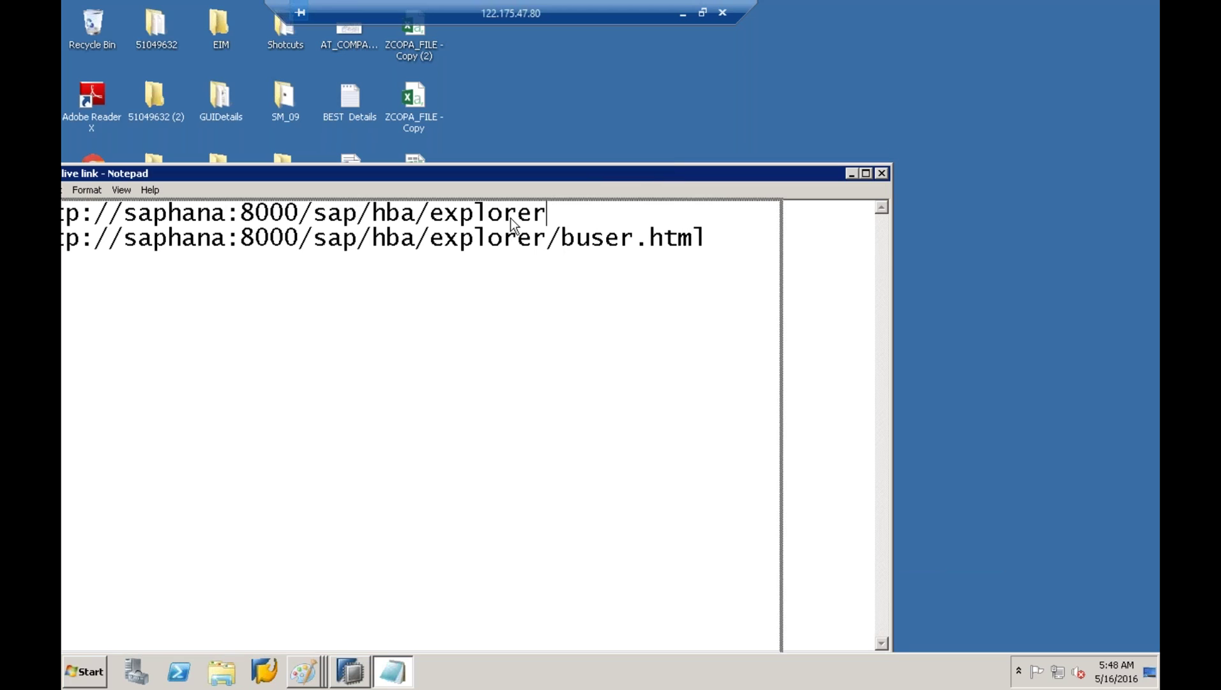
click(725, 210)
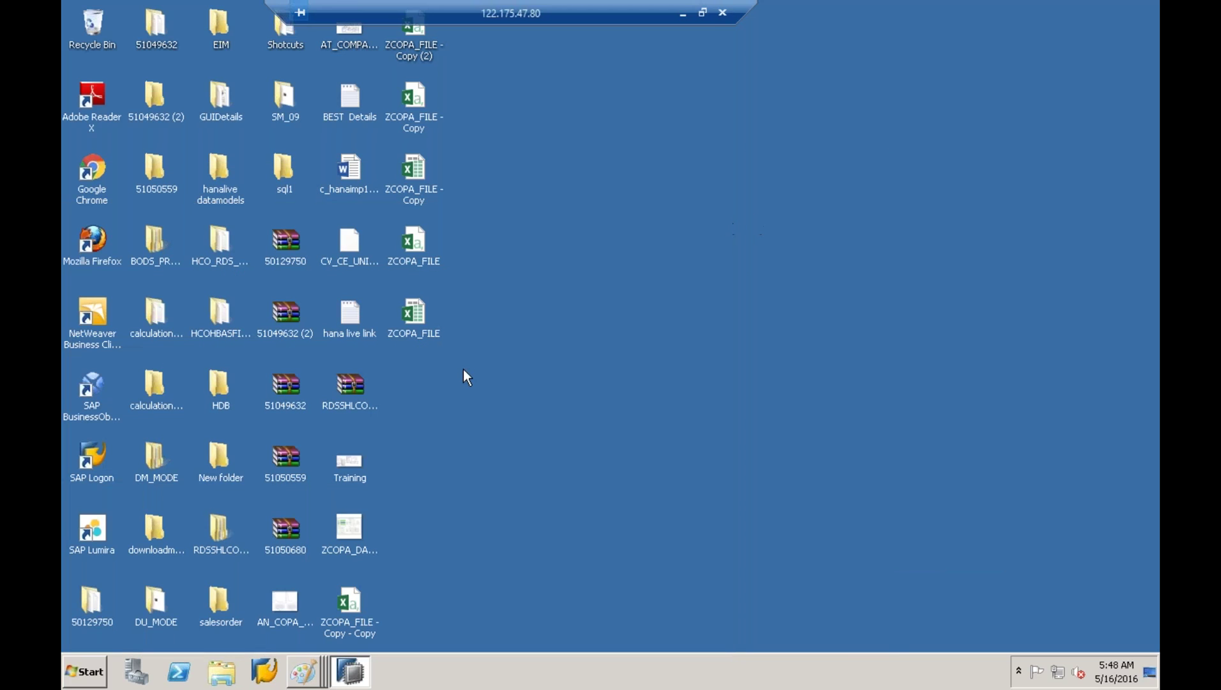
Step: Copy the hana live link file from the desktop and open Local Disk (C:) in the file explorer
right_click(356, 336)
click(415, 237)
click(83, 671)
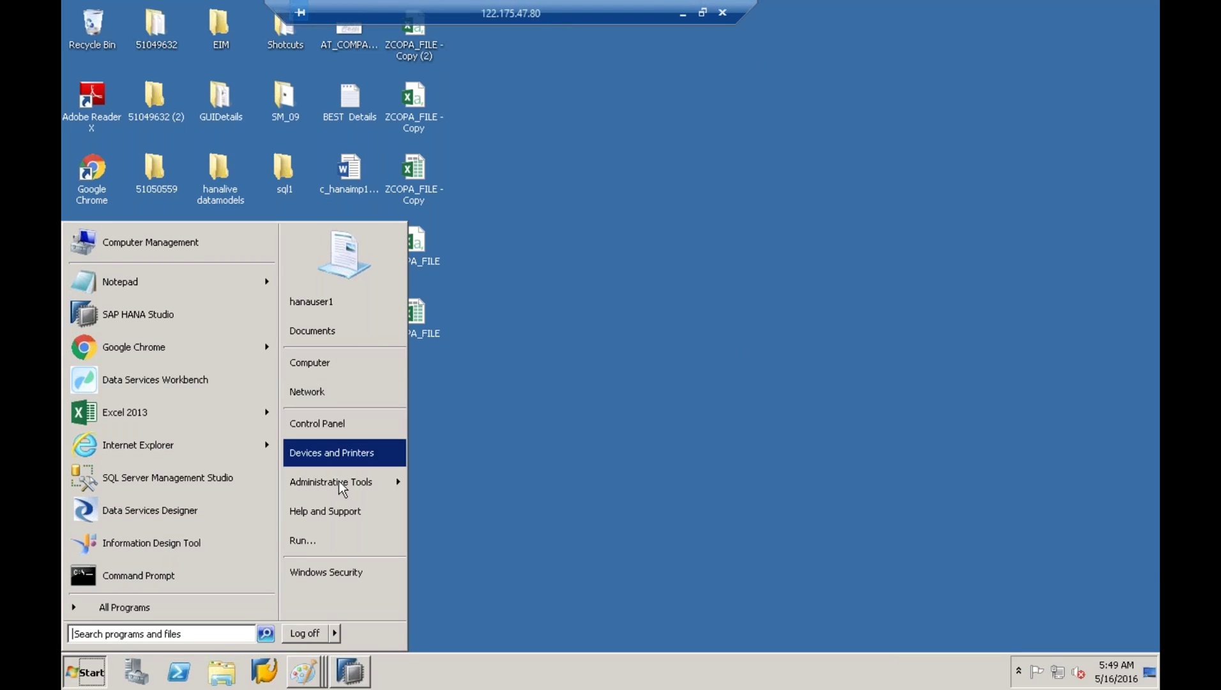
click(339, 370)
click(299, 131)
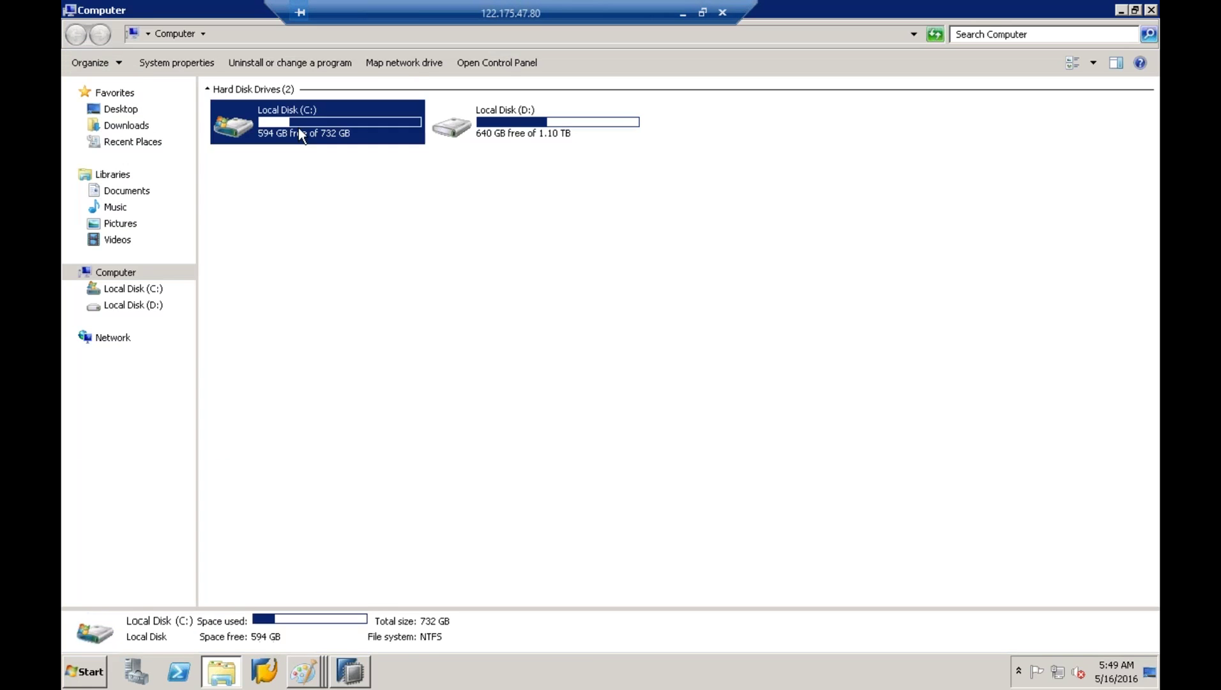
double_click(299, 131)
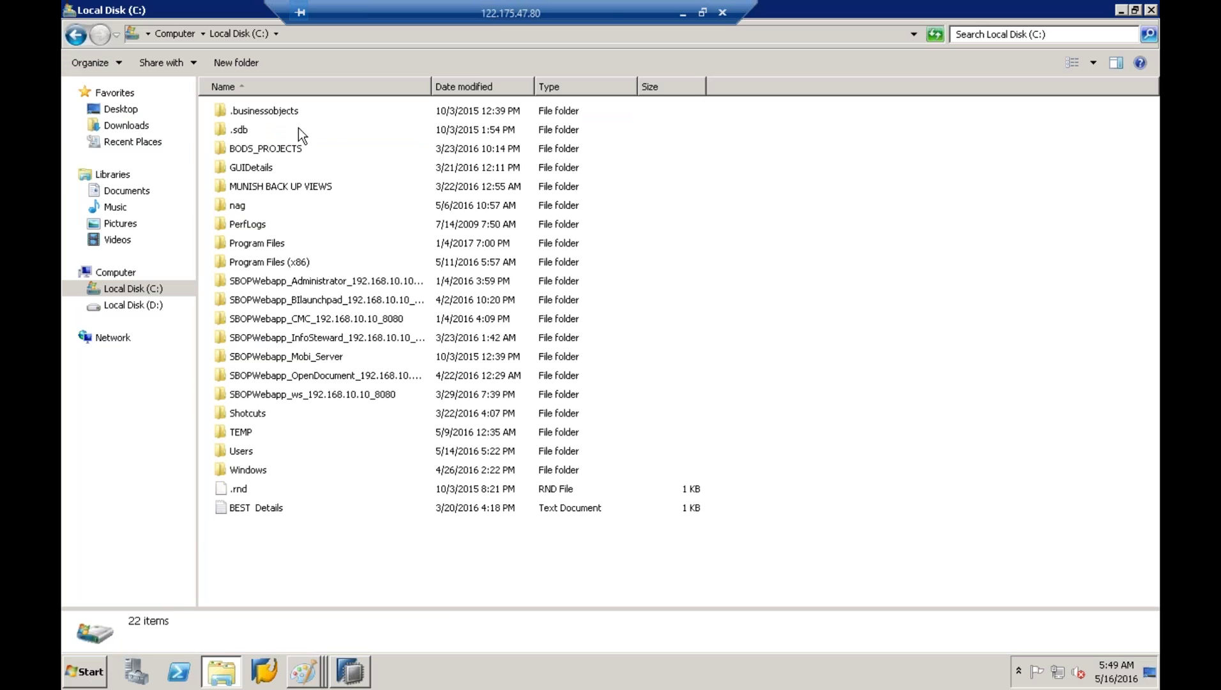
Step: Create a new folder named HANALIVE_LINK on Local Disk (C:)
right_click(258, 552)
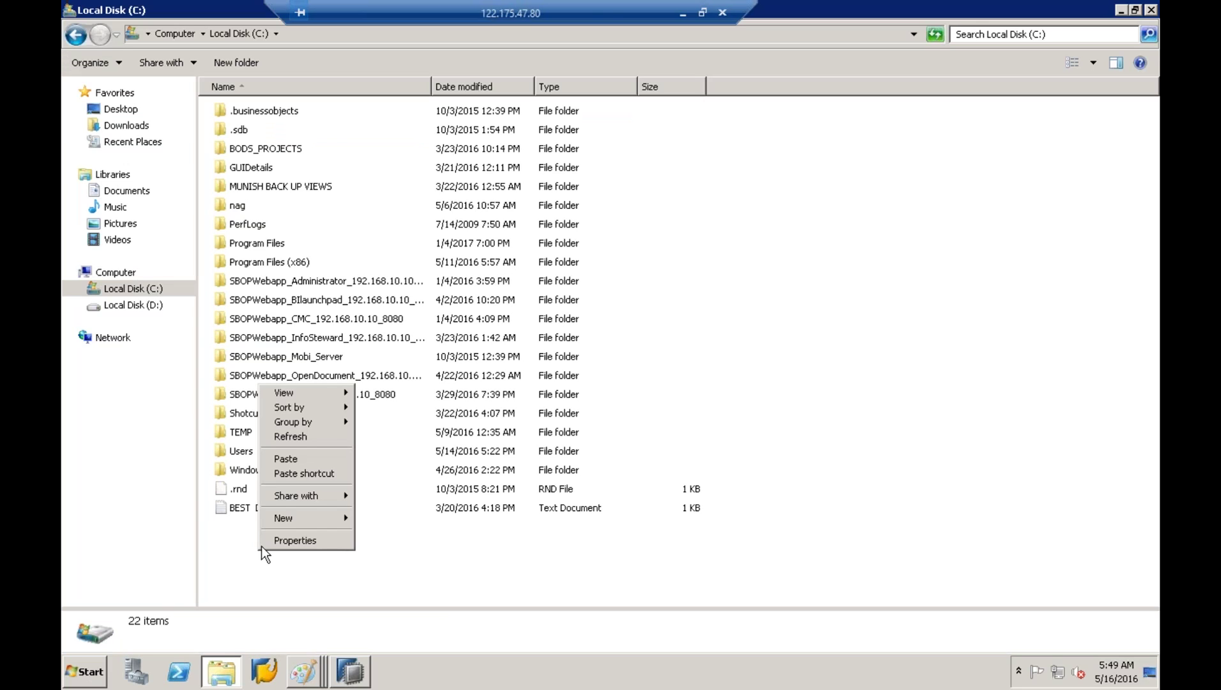
mouse_move(316, 519)
click(369, 520)
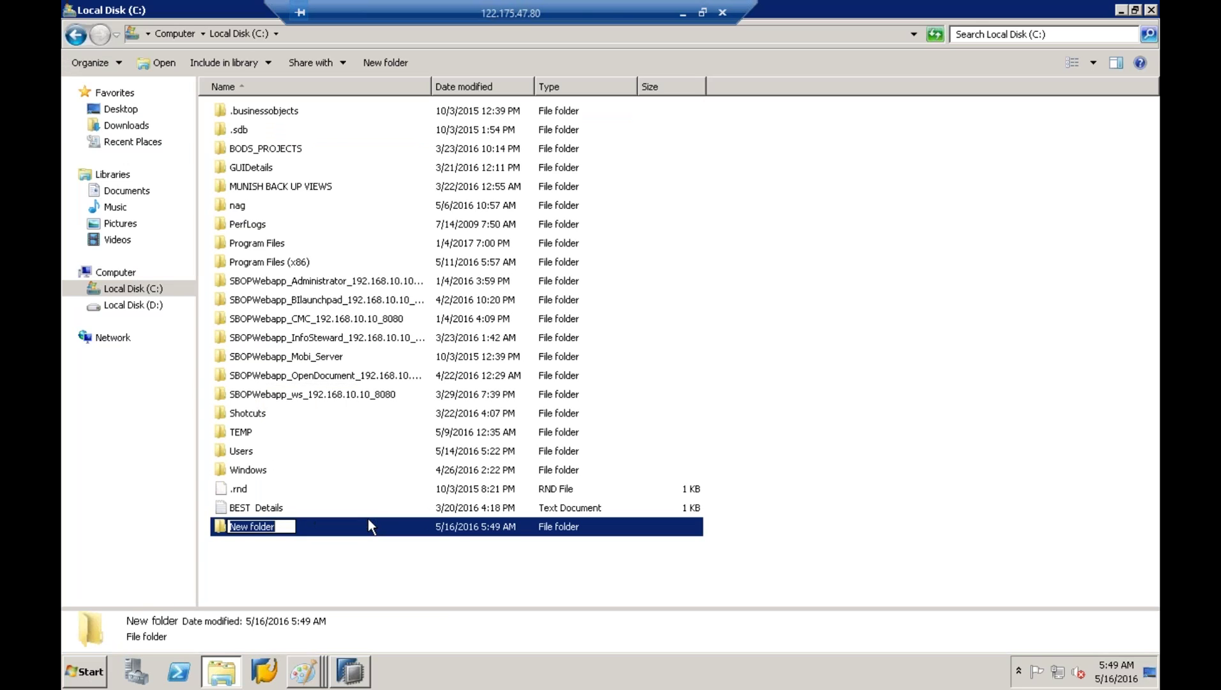
key(BackSpace)
text(H)
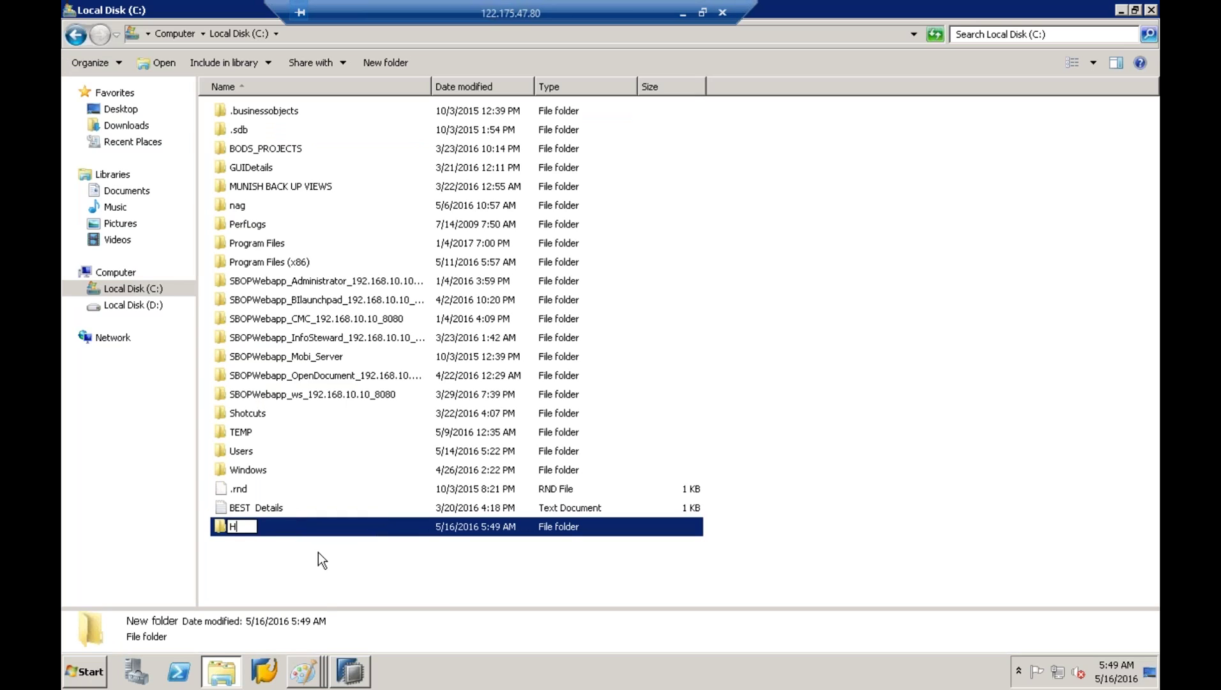
text(ANALIVE_LINK)
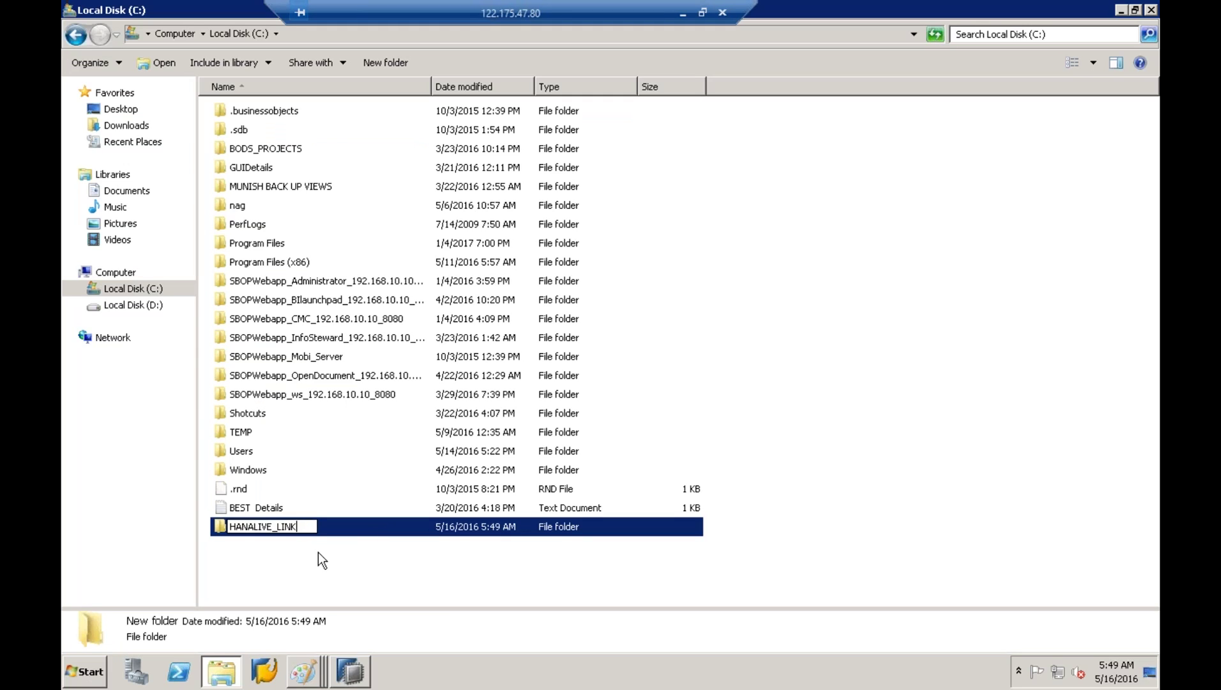
click(317, 551)
Step: Open the HANALIVE_LINK folder and paste the copied hana live link file into it
double_click(236, 525)
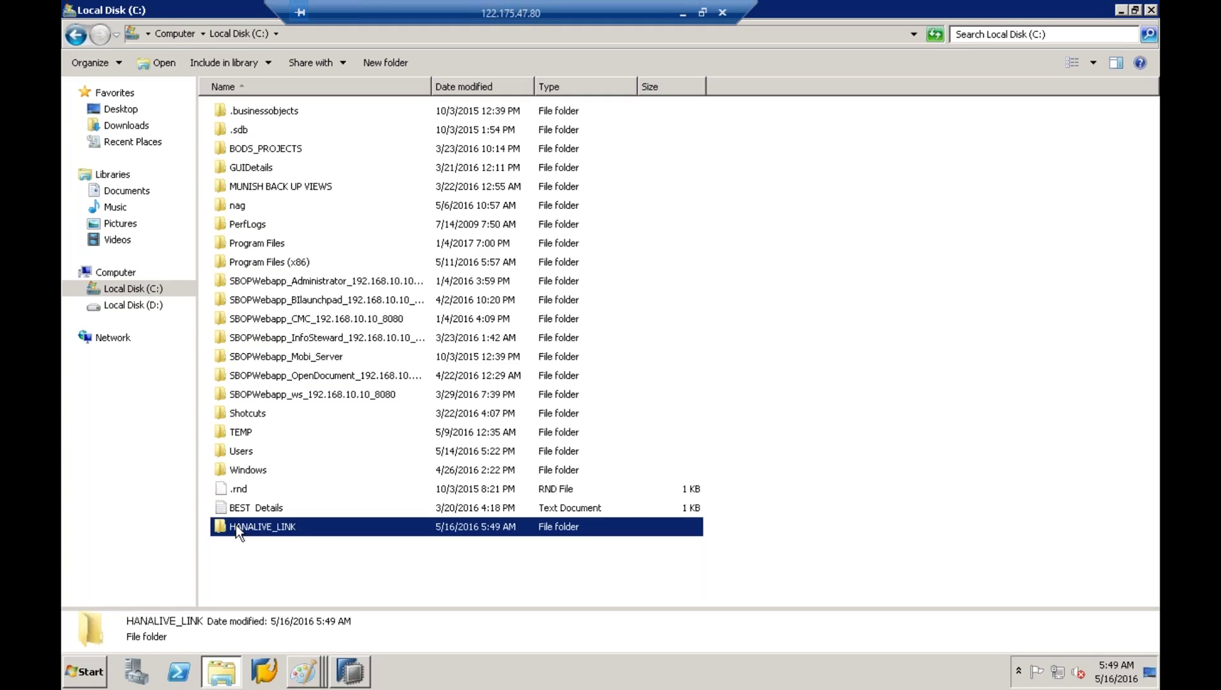
right_click(343, 250)
click(407, 348)
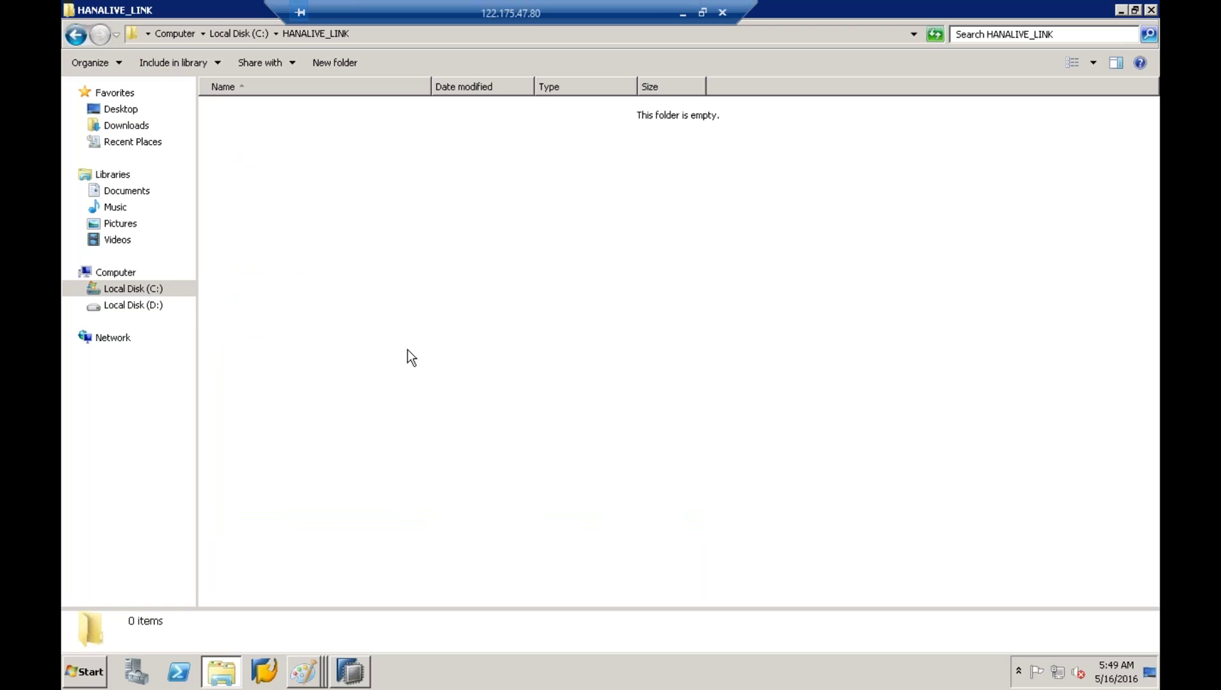
Step: Open the pasted hana live link file to check its URLs, and close both the file and the folder window
double_click(259, 117)
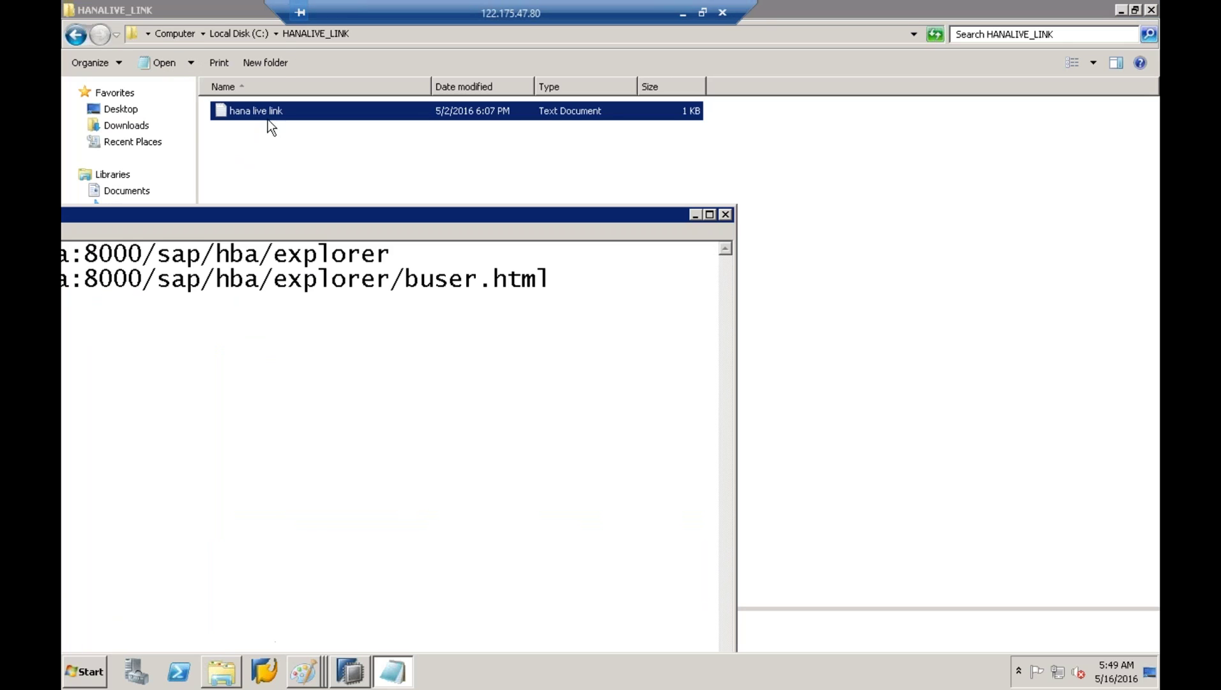
drag(400, 215, 618, 185)
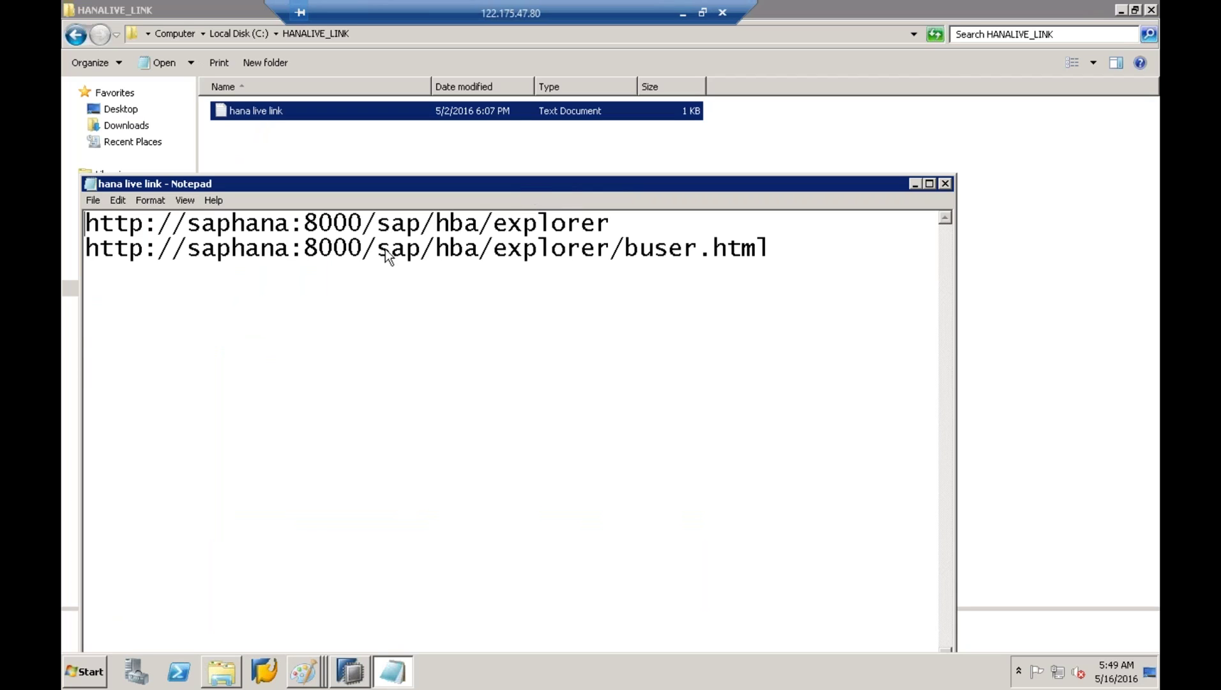
drag(528, 190, 200, 315)
click(617, 311)
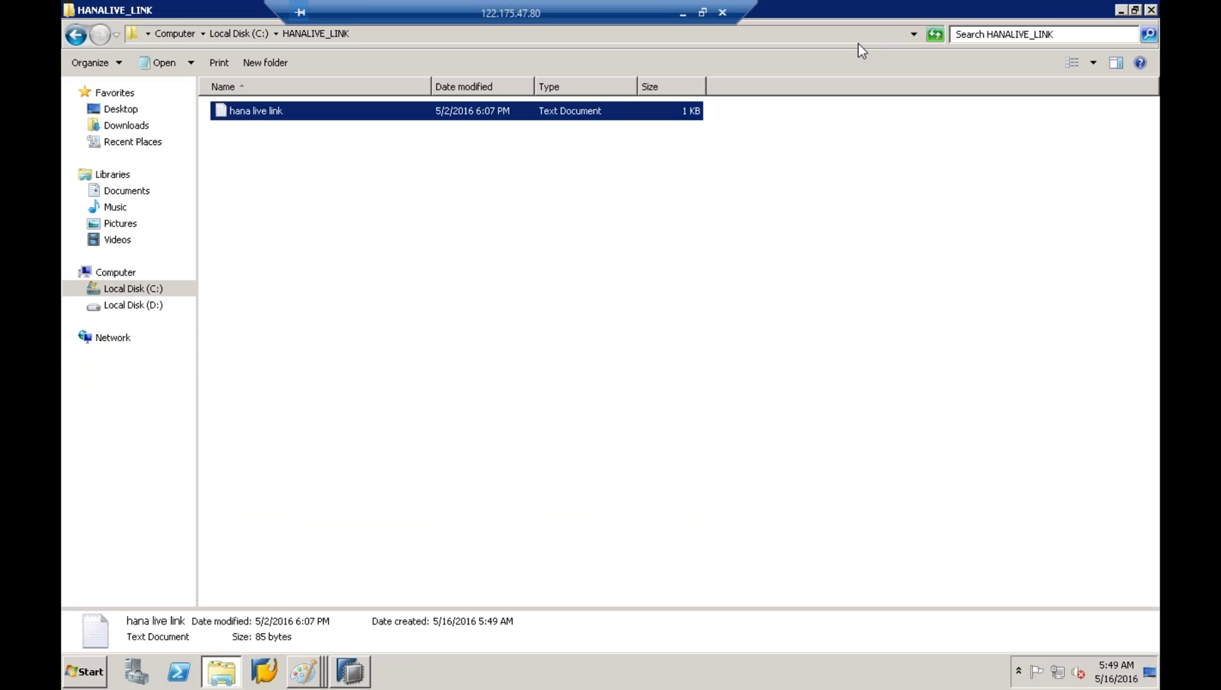
click(1151, 10)
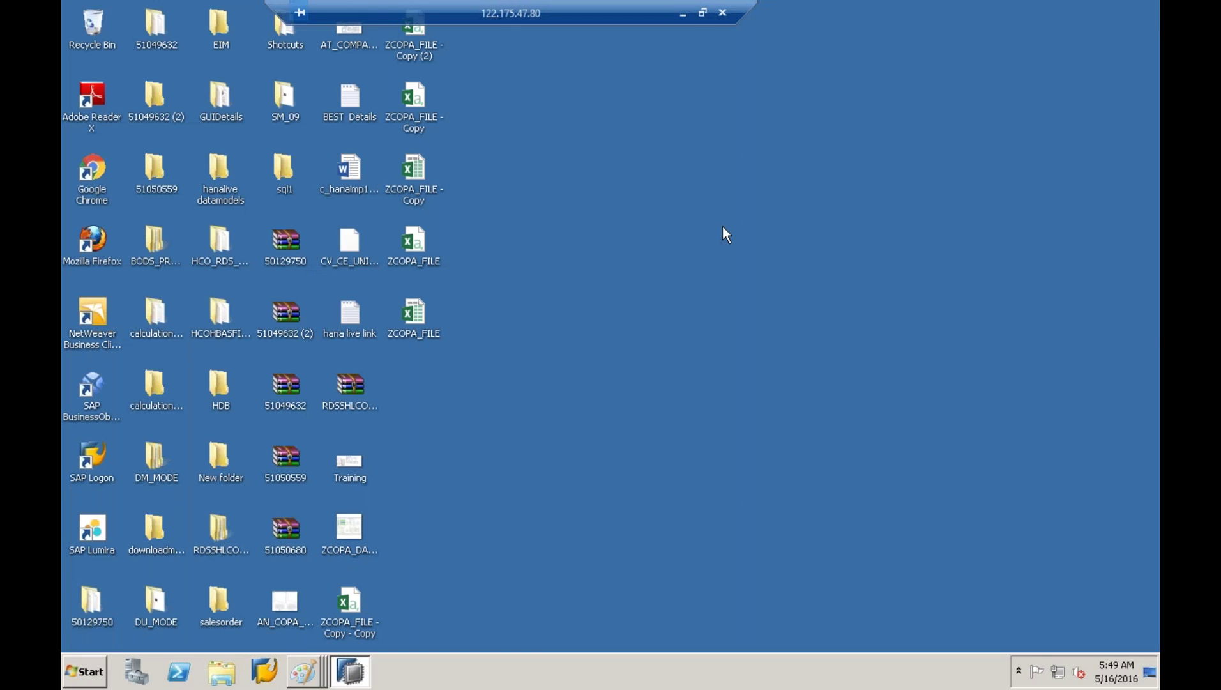
double_click(350, 316)
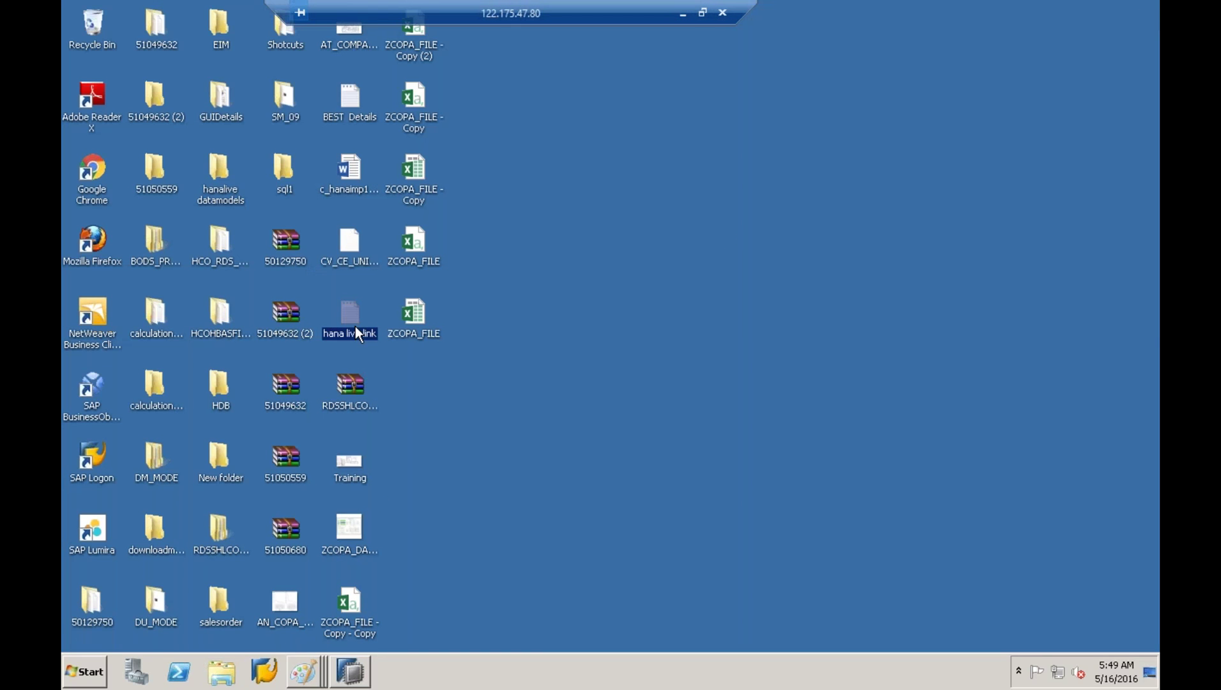
drag(440, 306, 858, 165)
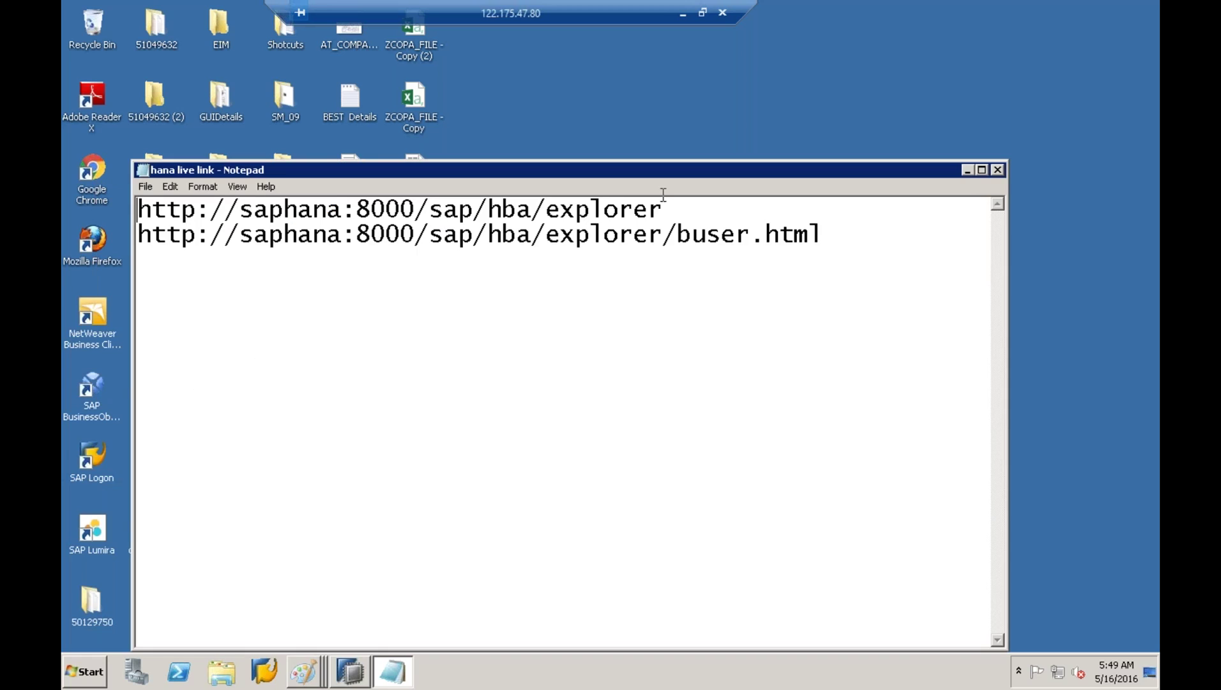
drag(664, 209, 131, 209)
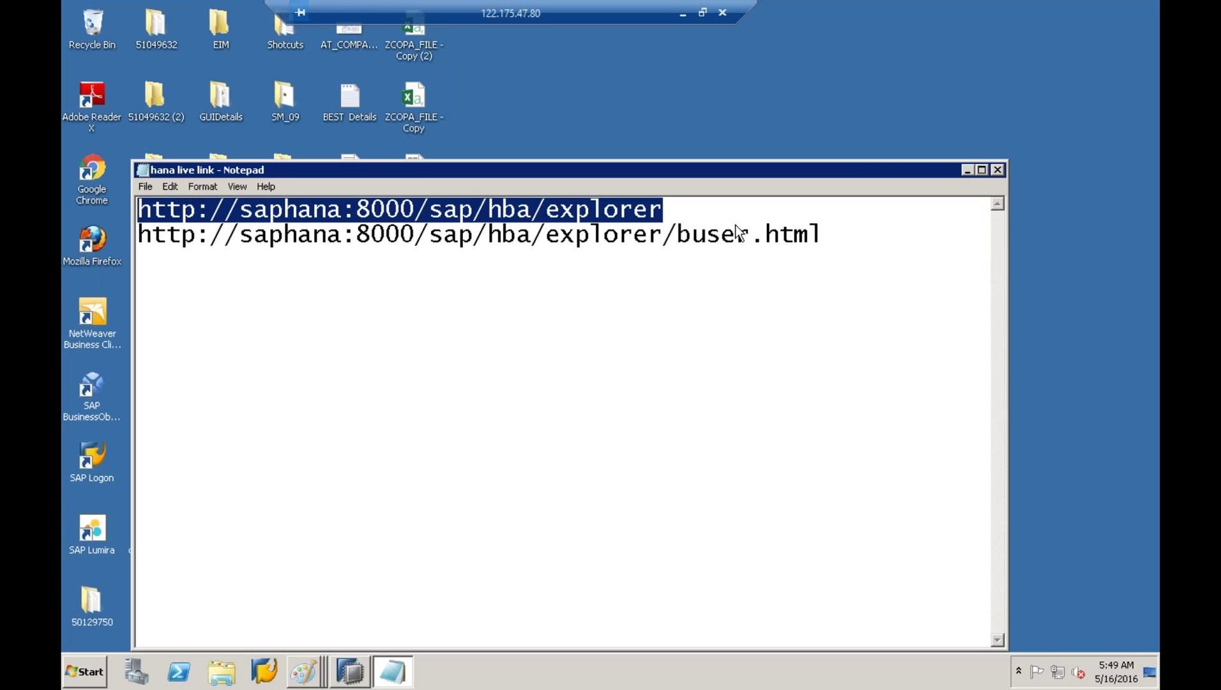
right_click(514, 214)
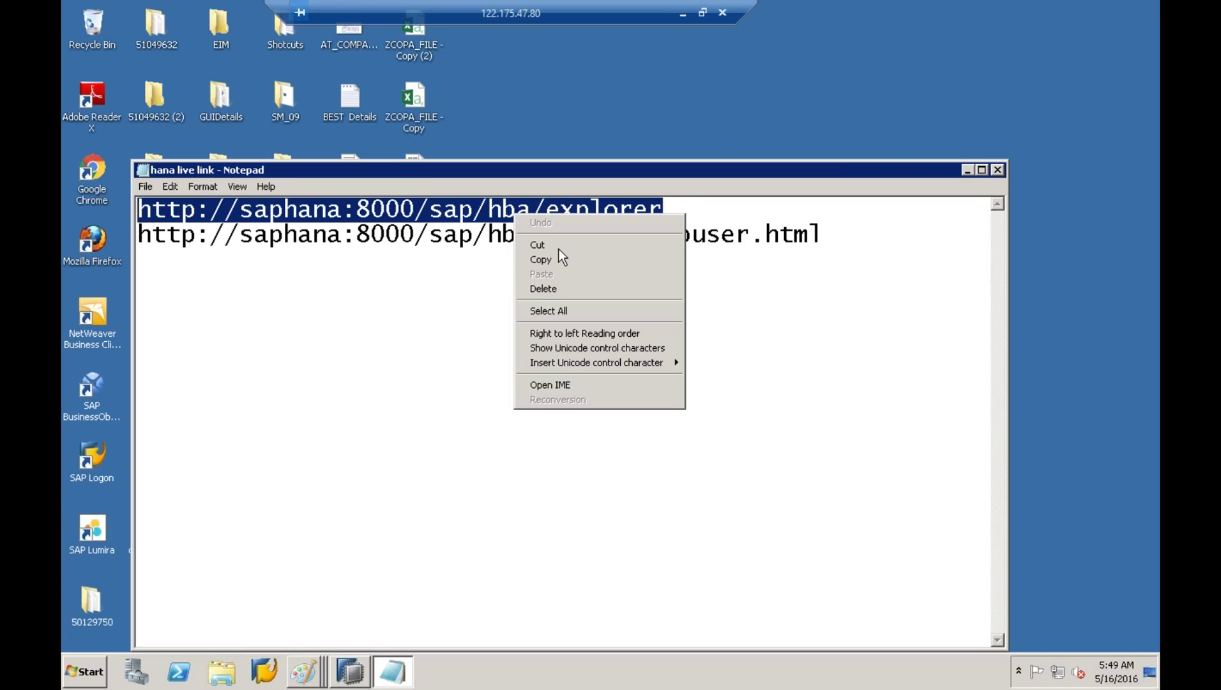
click(565, 259)
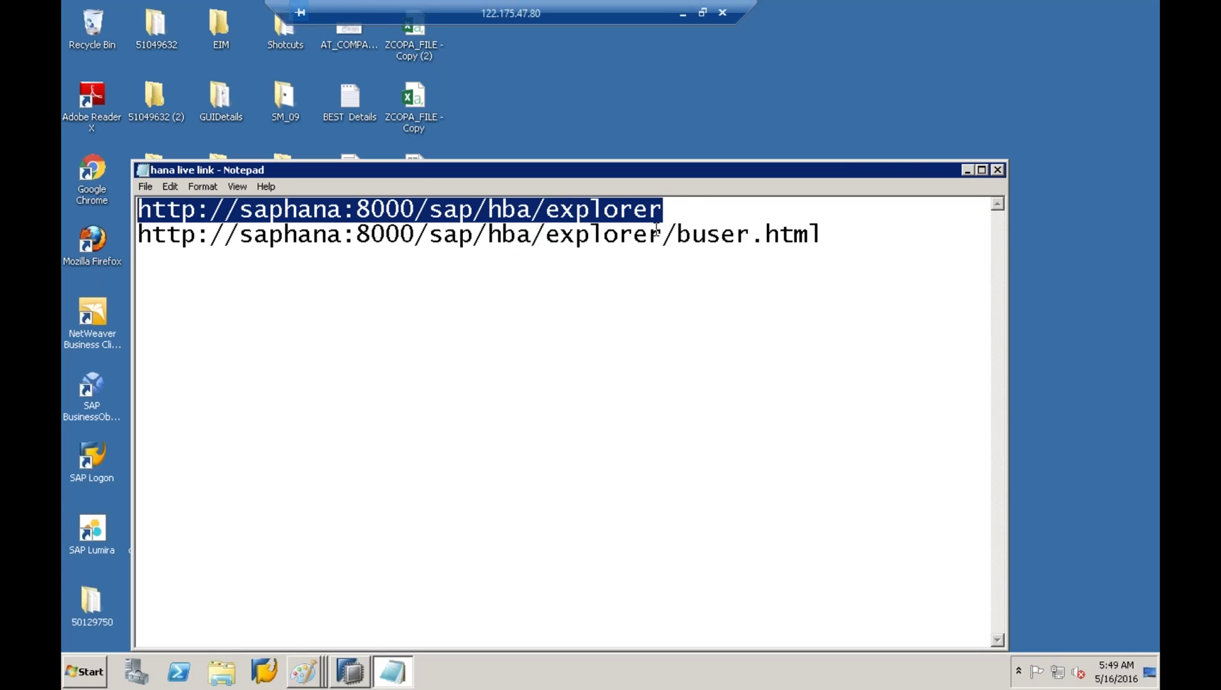
click(998, 171)
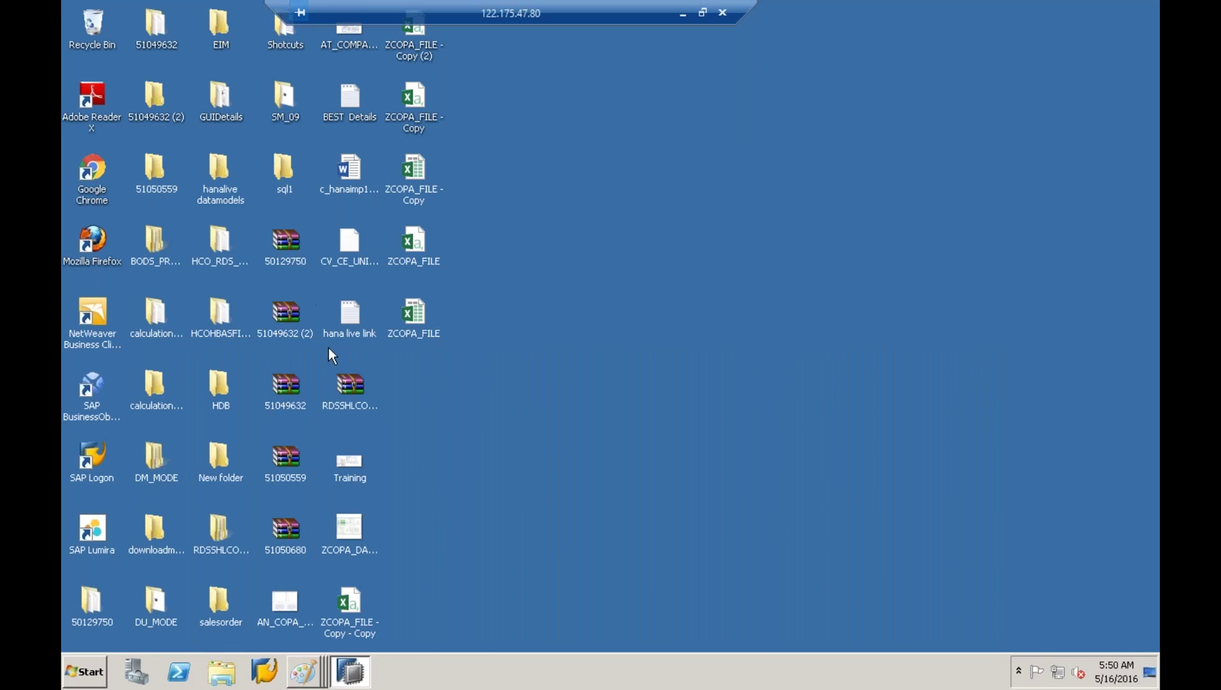
Step: Start Google Chrome and maximize its window
click(90, 683)
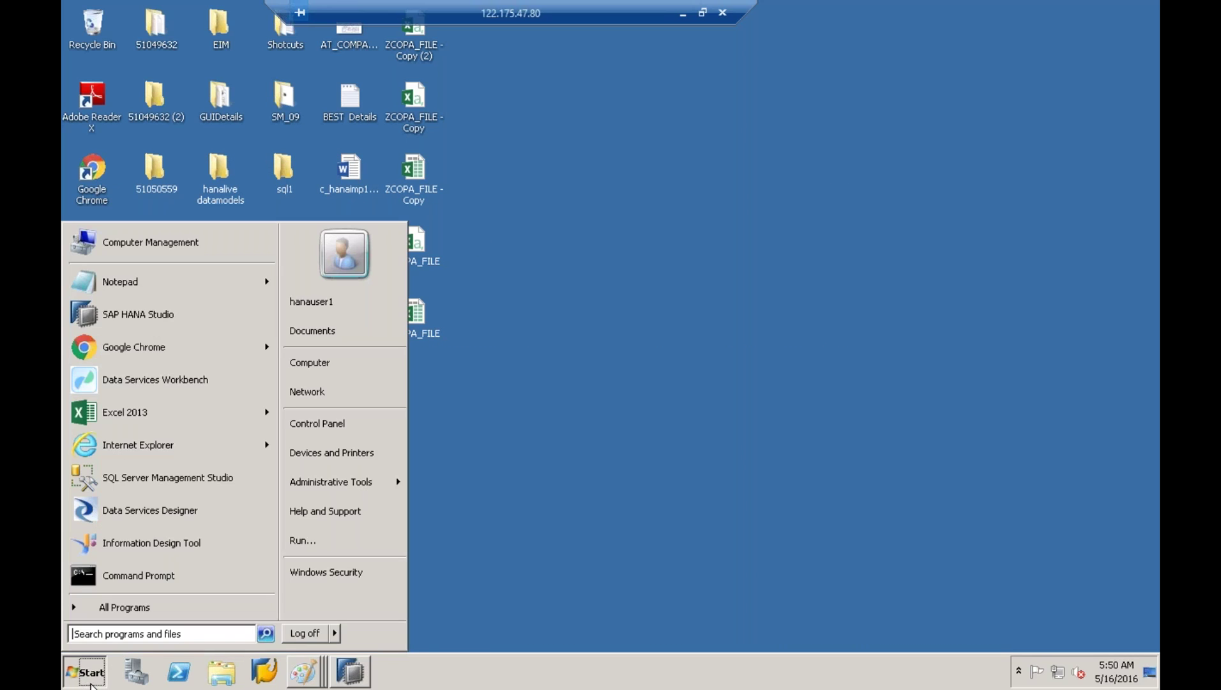
click(137, 609)
click(621, 330)
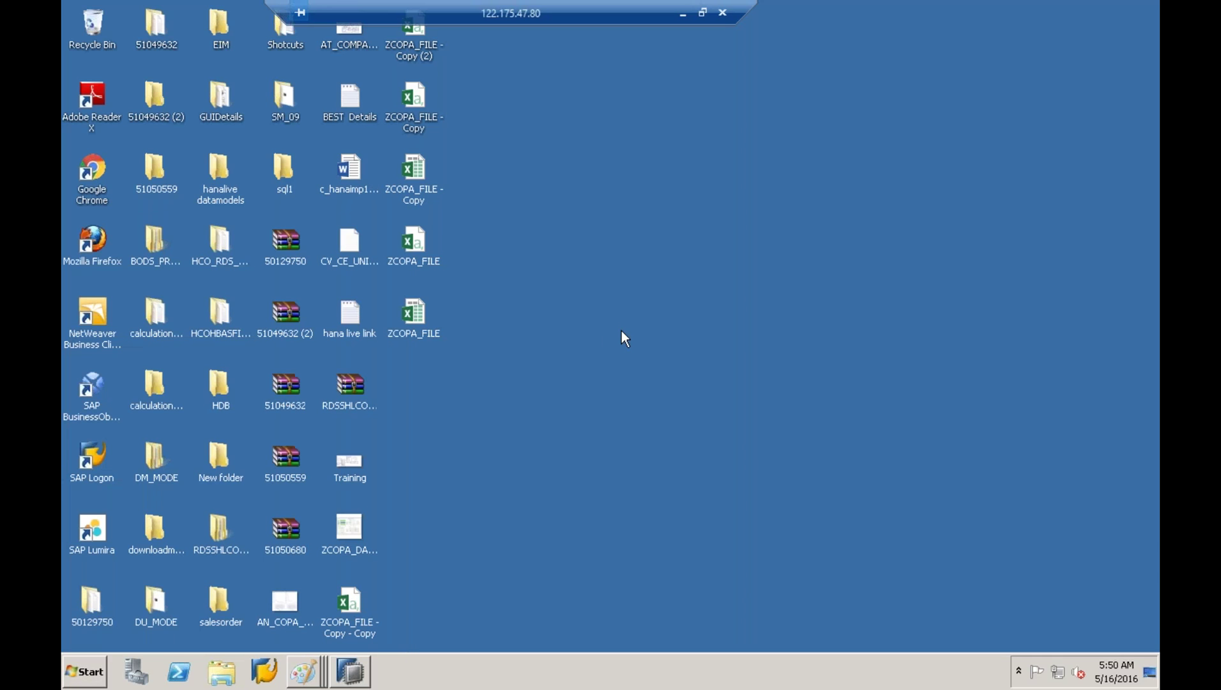
click(86, 673)
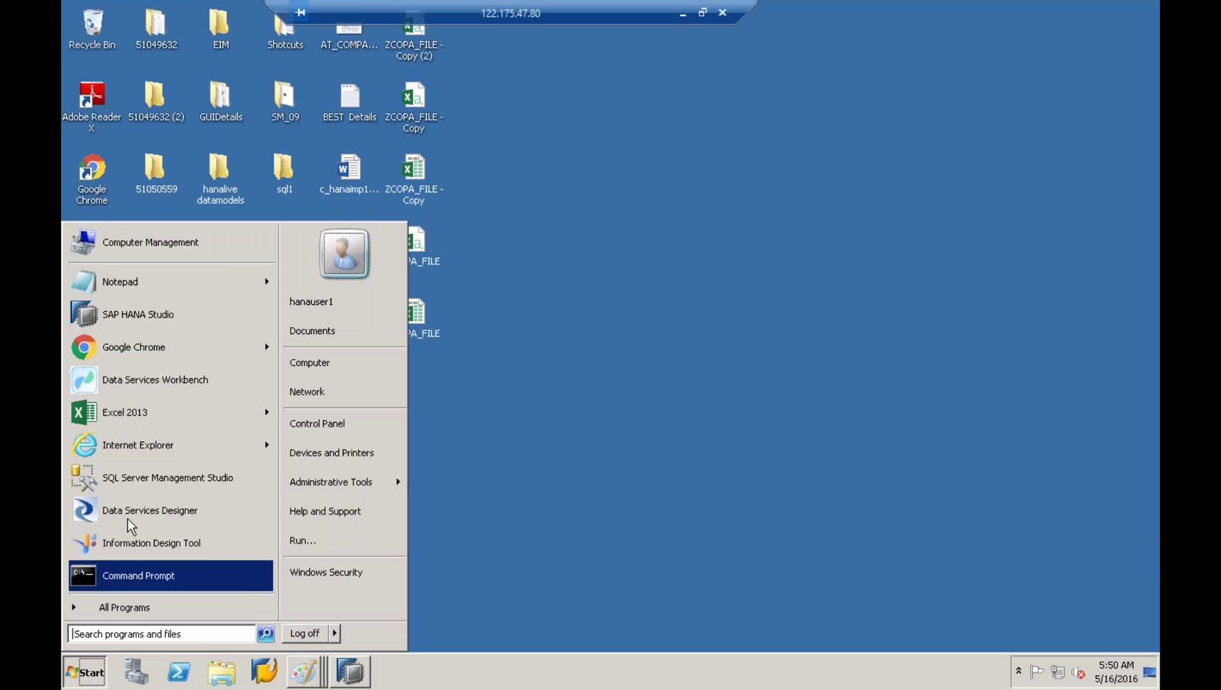
mouse_move(124, 353)
click(124, 352)
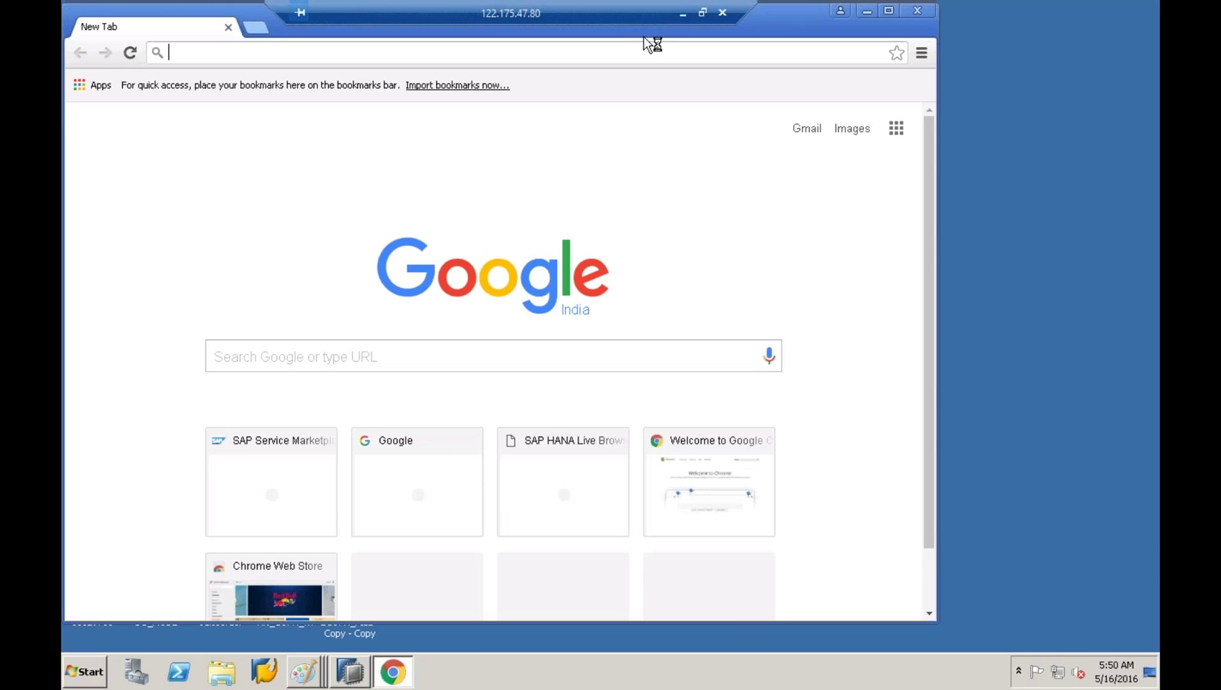
click(897, 128)
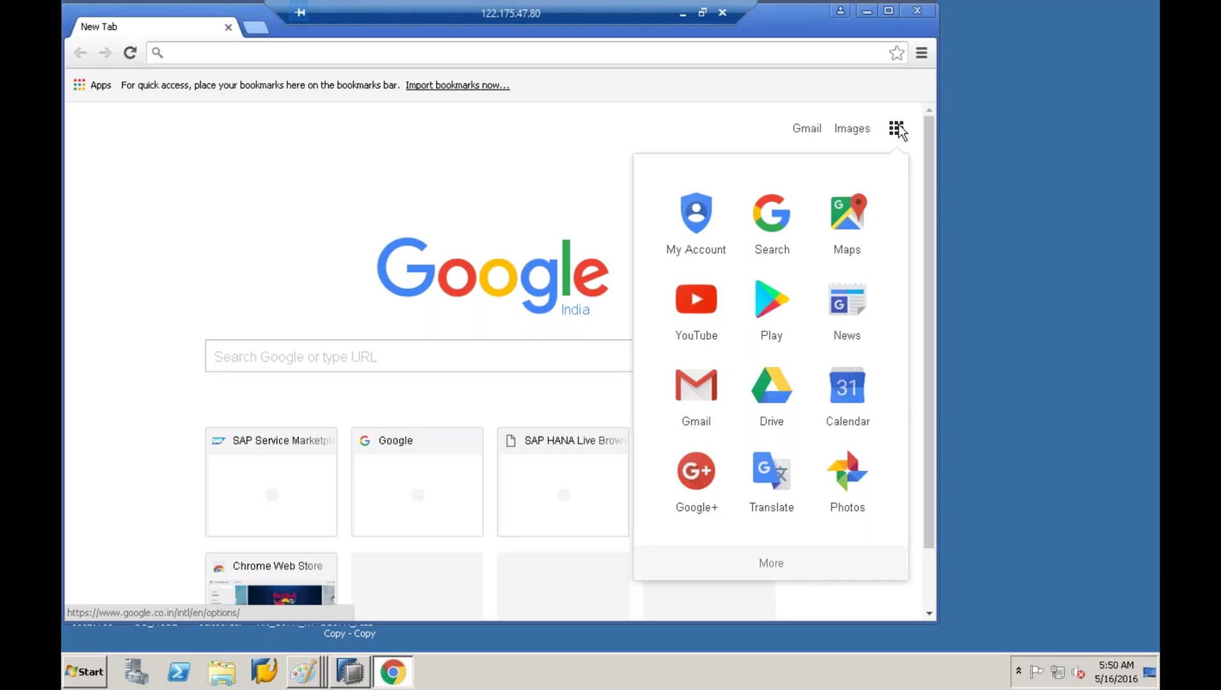
click(889, 11)
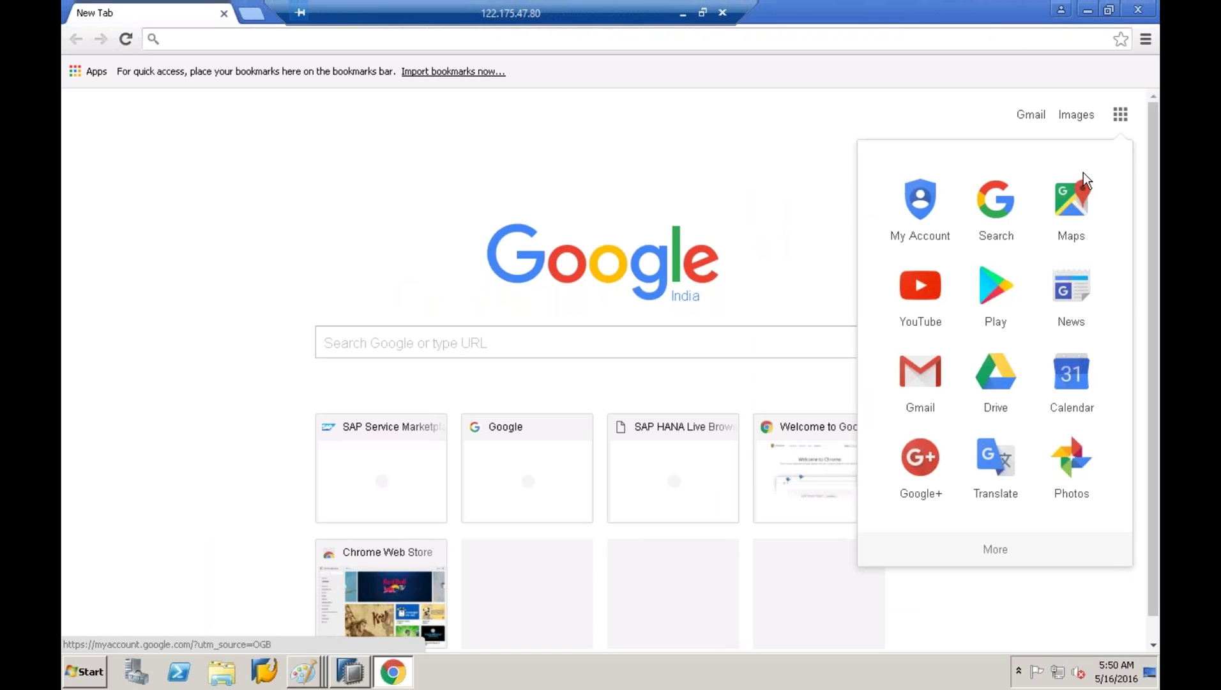
Step: Open the Gmail page, and load the copied HANA Live explorer URL in a new browser tab
click(920, 382)
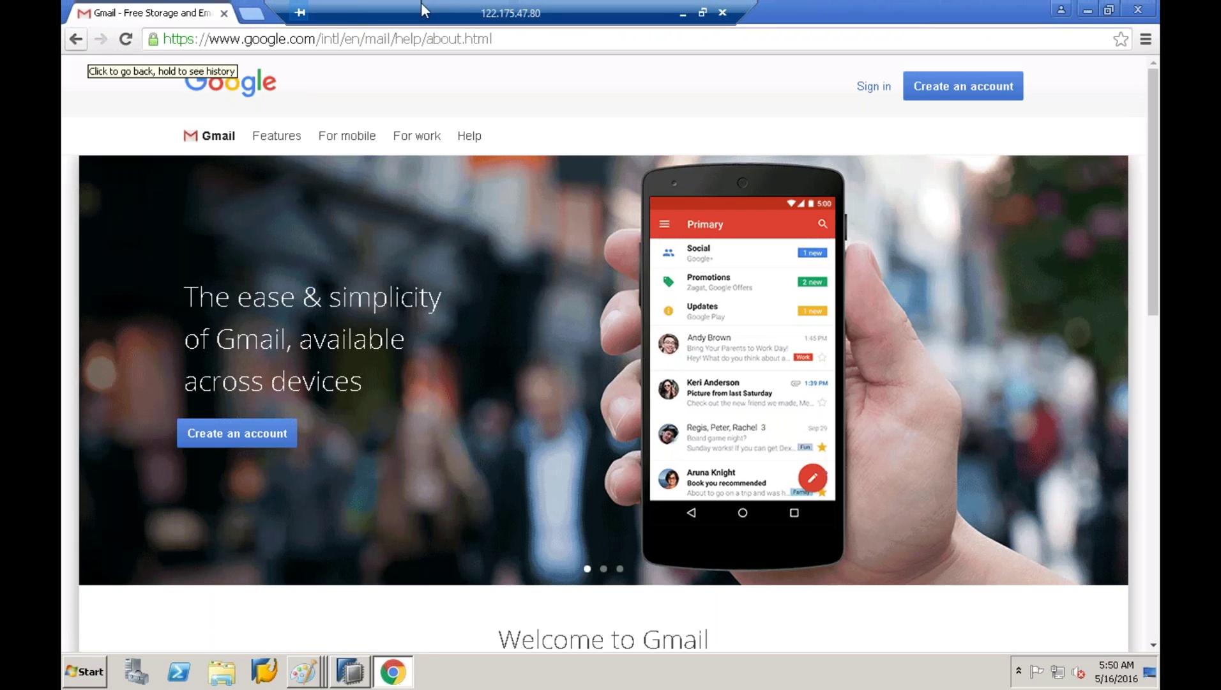
drag(337, 2, 720, 2)
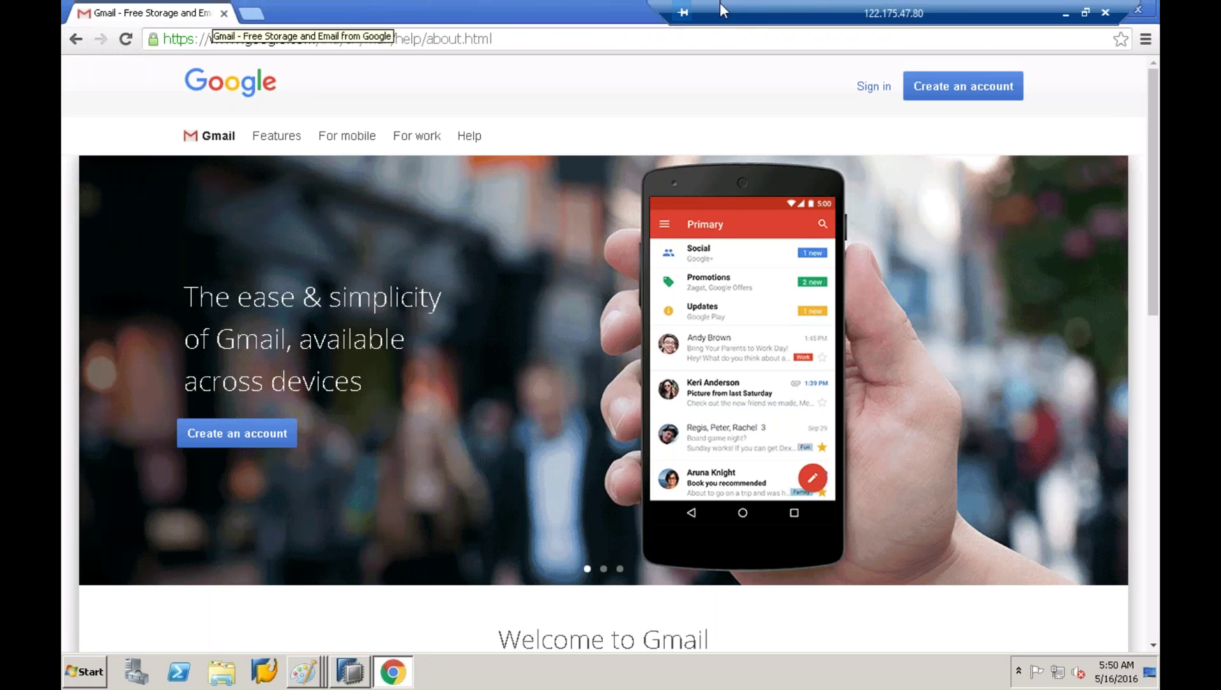
click(249, 13)
right_click(224, 44)
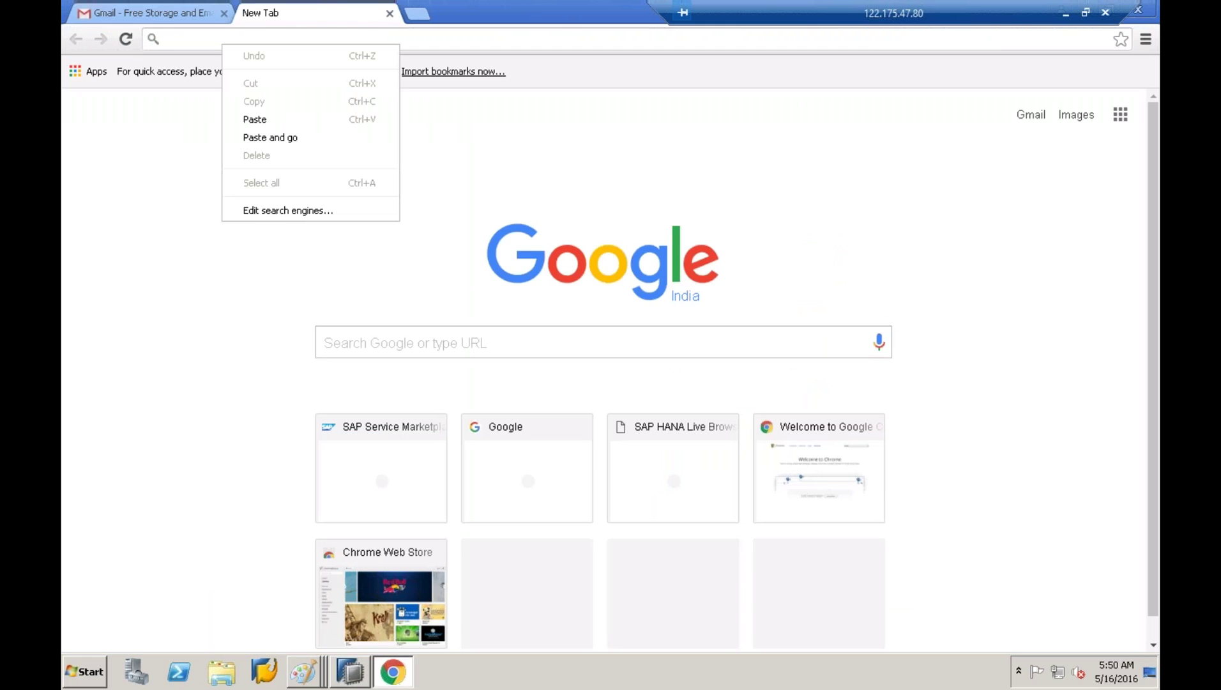
click(278, 138)
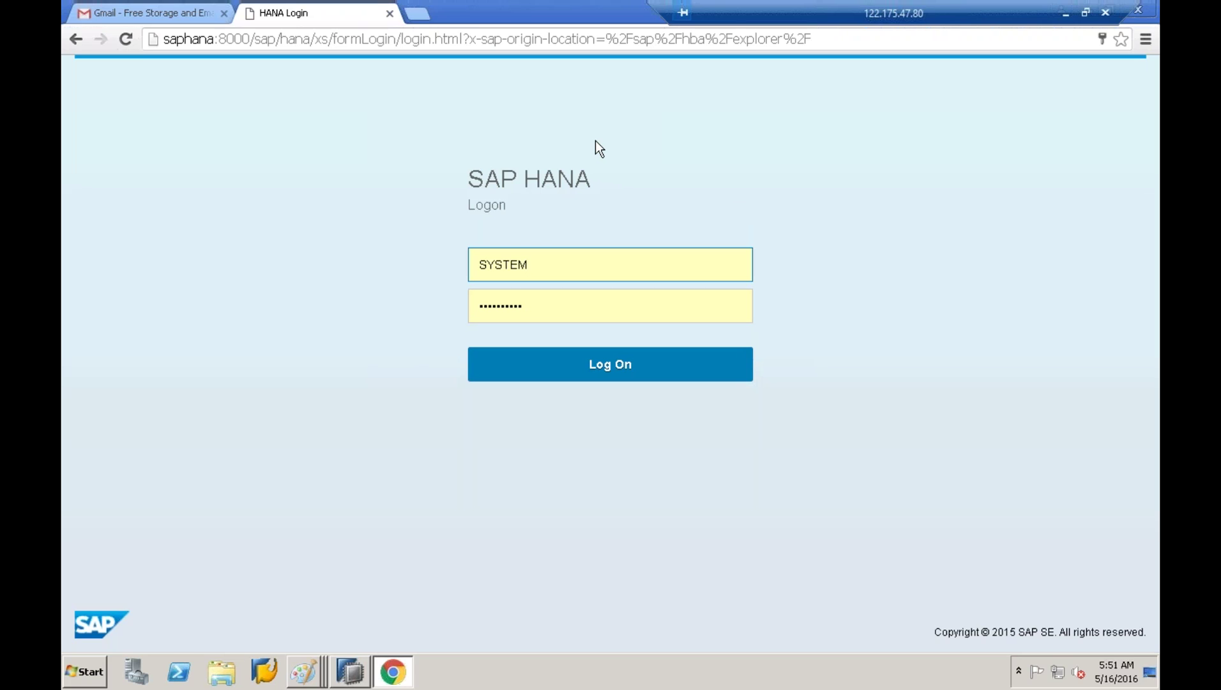
Step: Log on to SAP HANA with the prefilled SYSTEM user and stored password, and close the Gmail tab
click(546, 273)
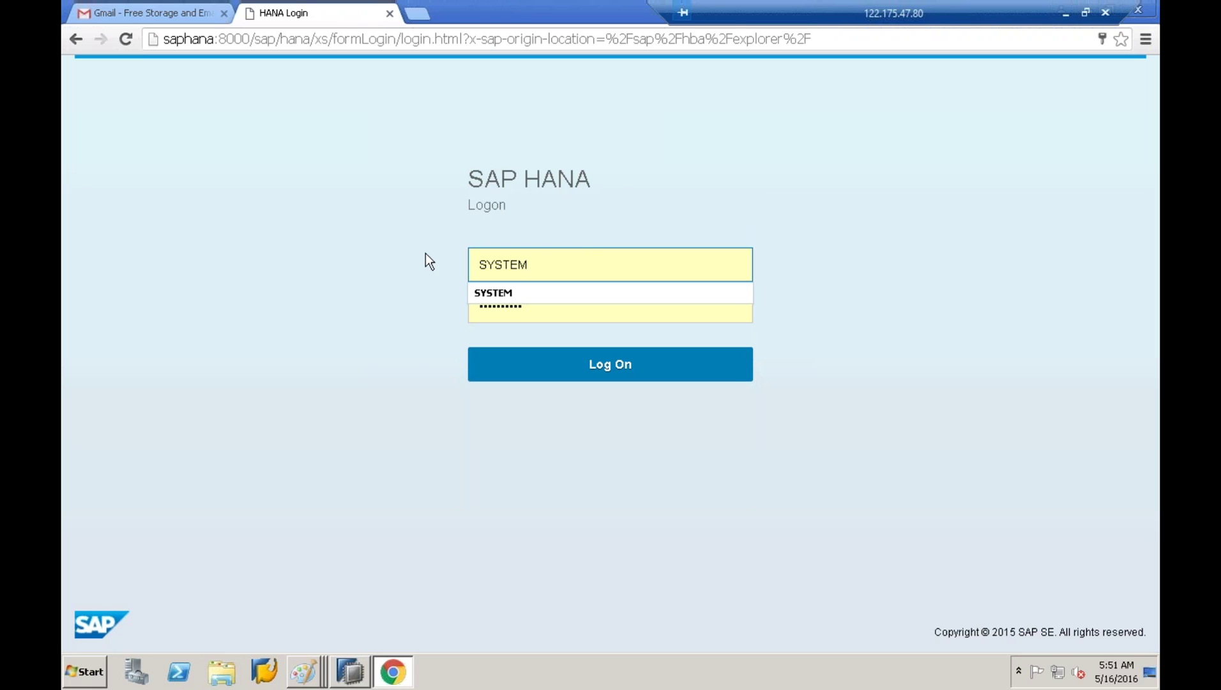
click(435, 231)
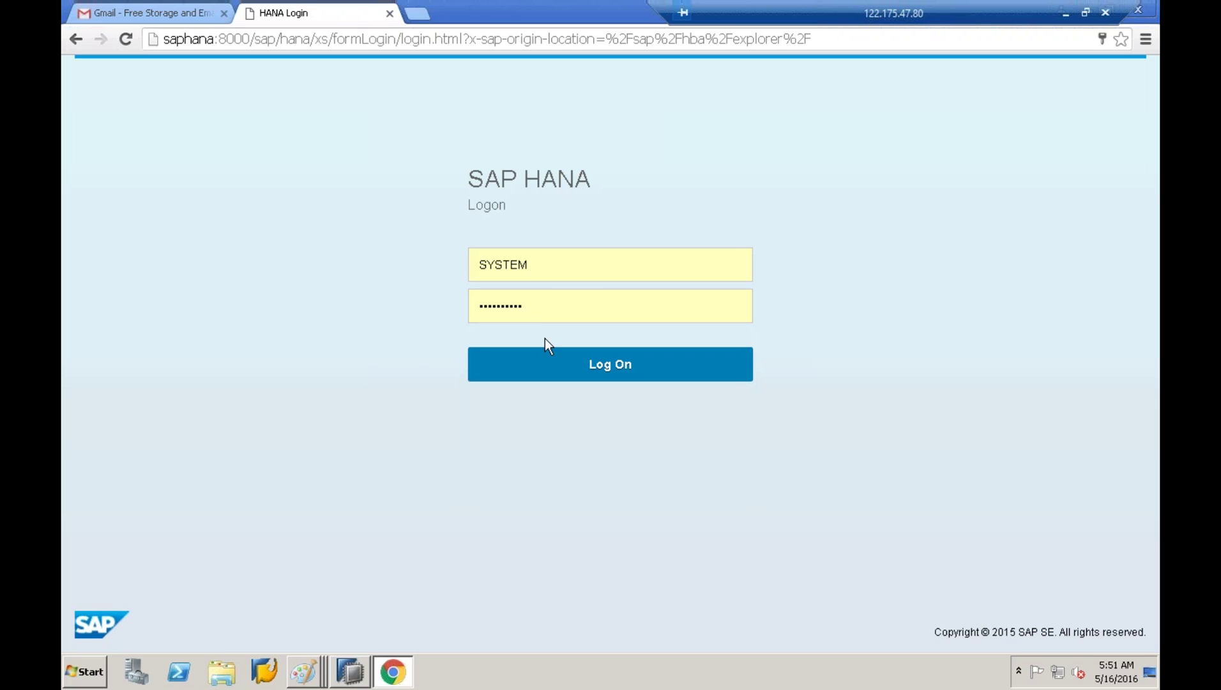
click(606, 369)
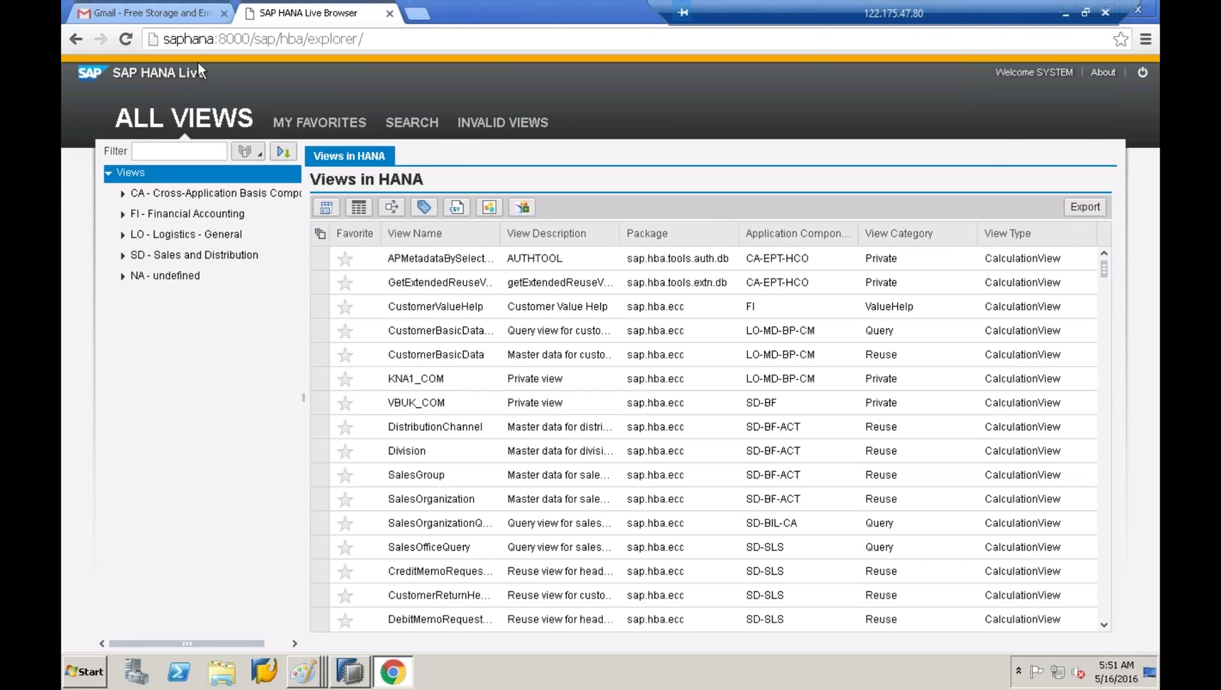
click(175, 8)
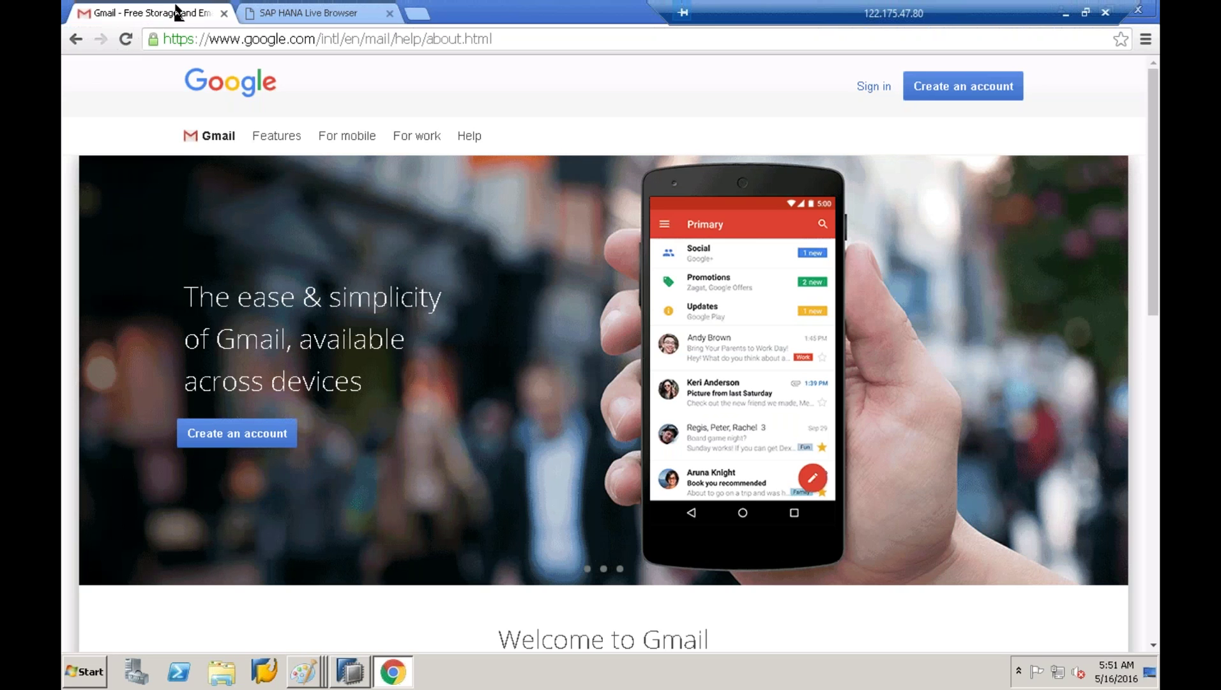
click(224, 13)
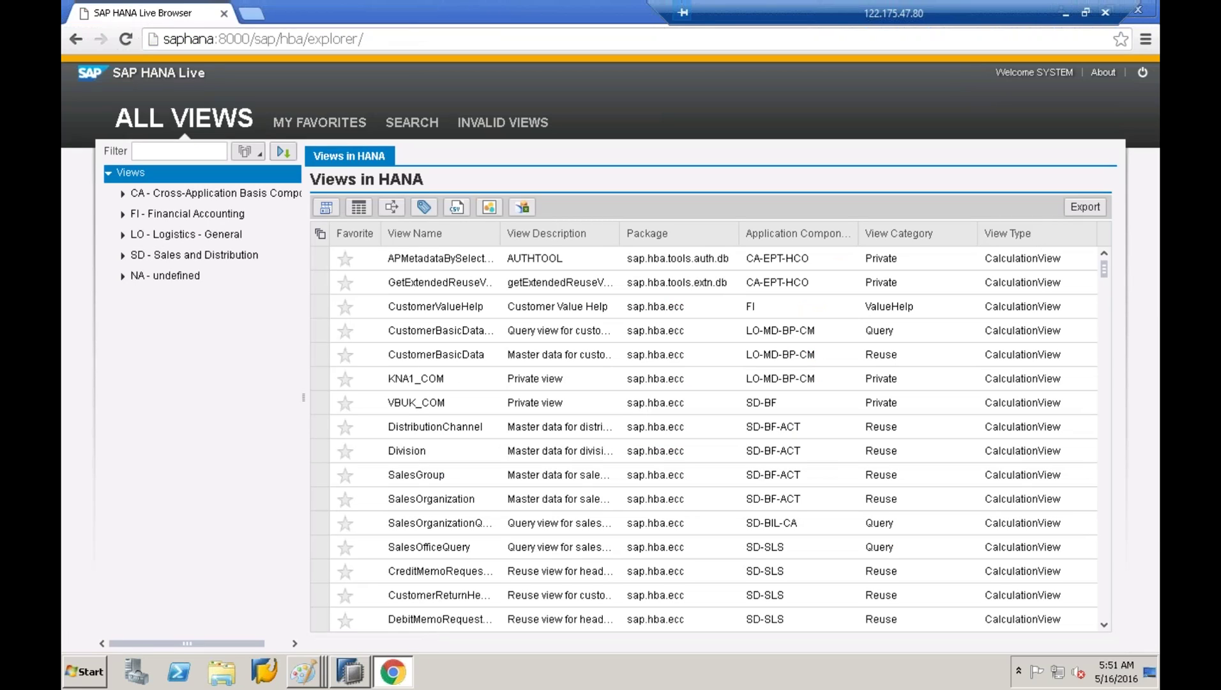
Step: Look through the favorites, search and invalid views pages of the SAP HANA Live Browser
click(326, 208)
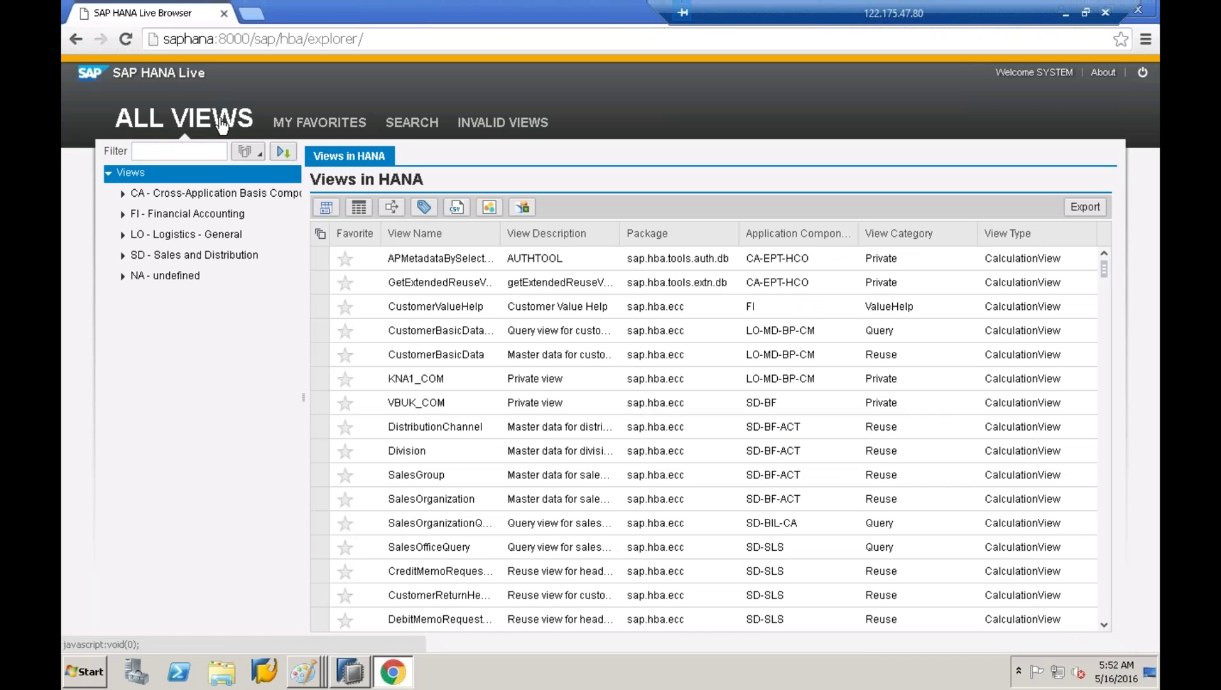
click(335, 131)
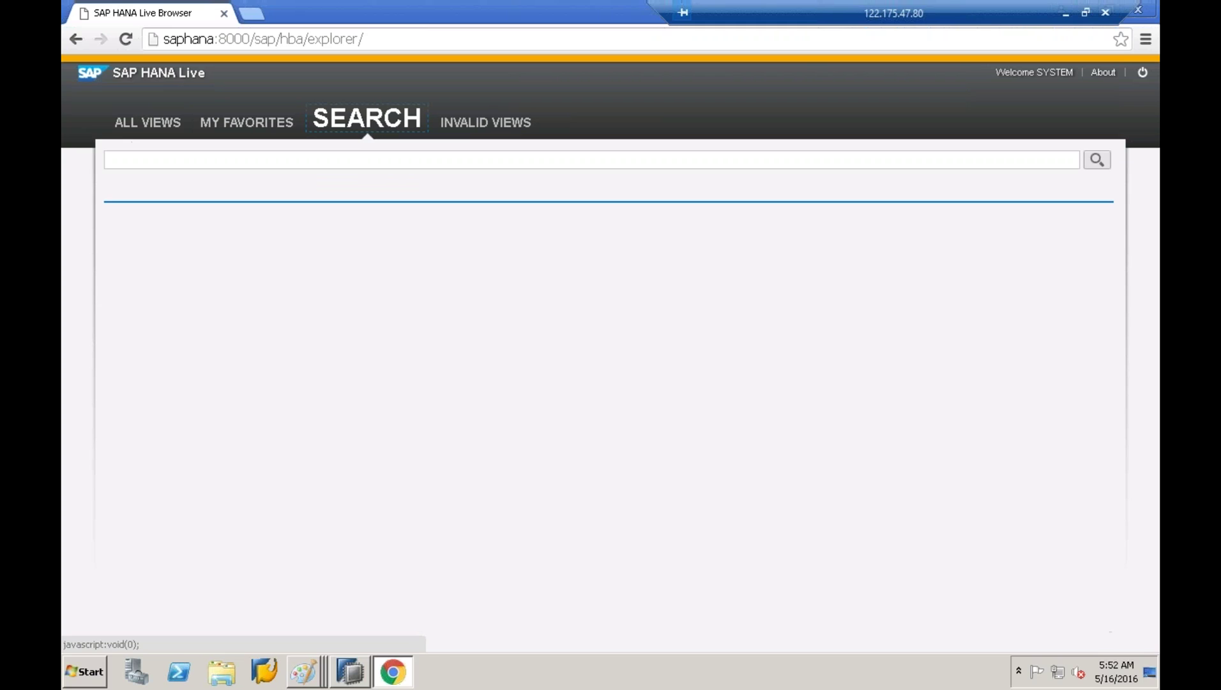
click(471, 125)
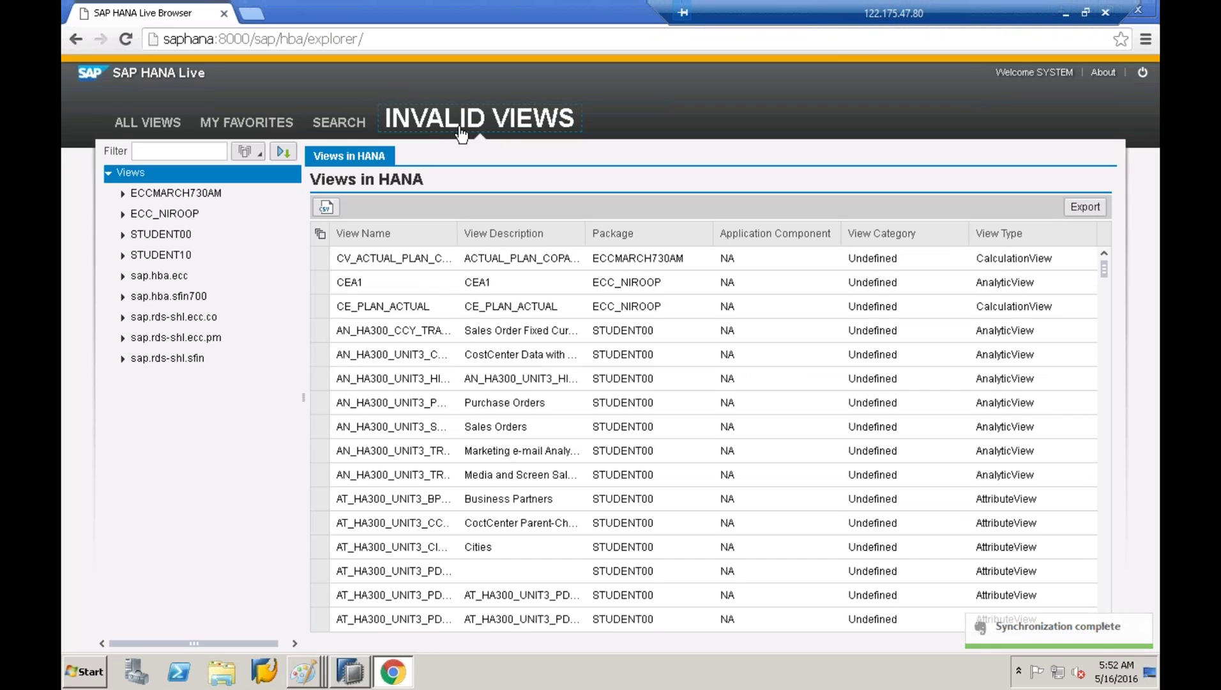
Step: Switch to SAP HANA Studio, open the AccountingDocumentEntryView calculation view under sap.hba.ecc, and expand Union_1 to examine its sources
click(359, 677)
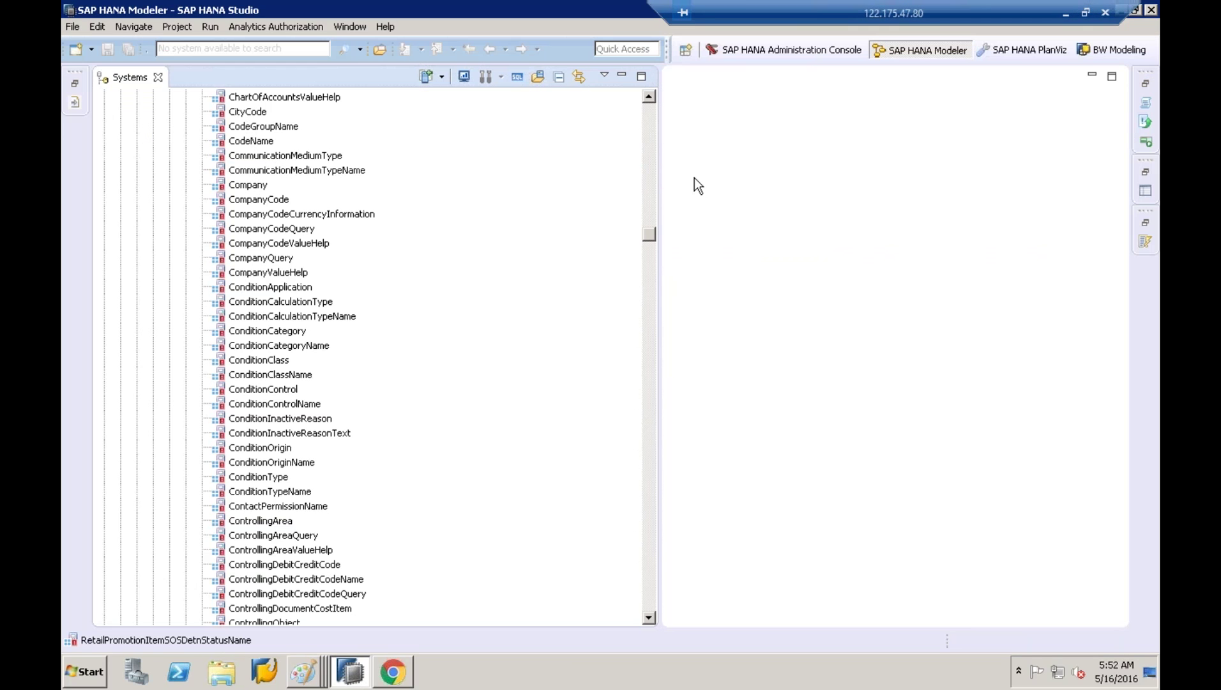
scroll(649, 114, up, 20)
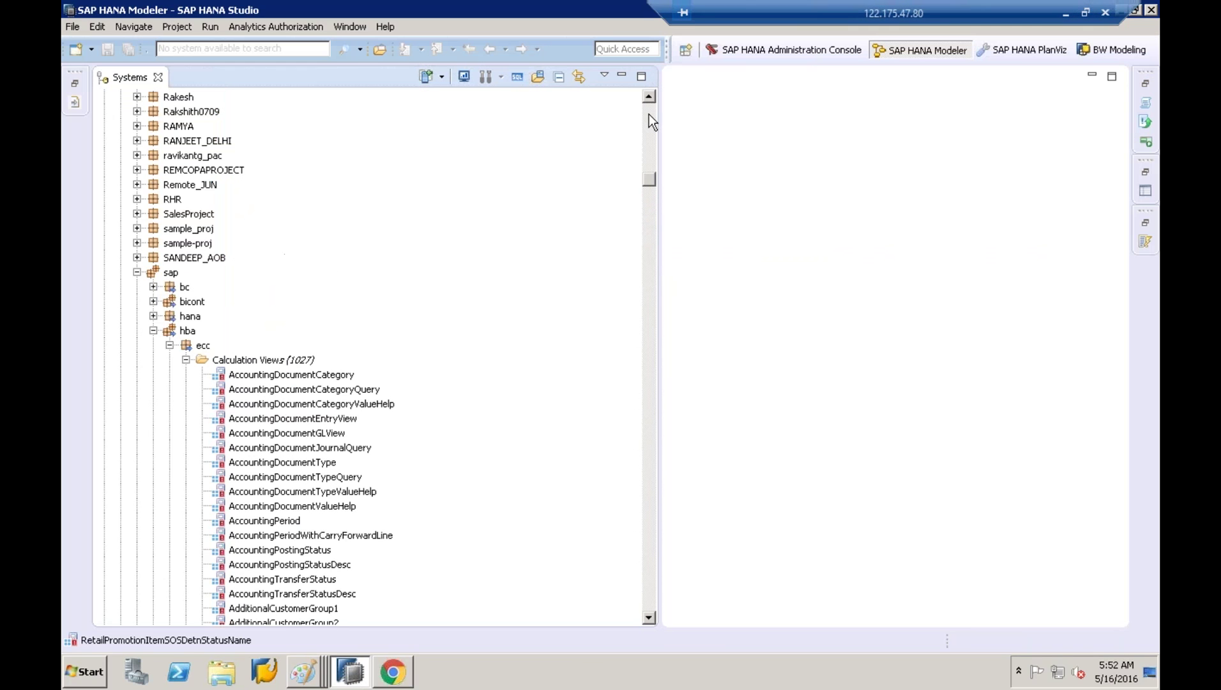
click(329, 424)
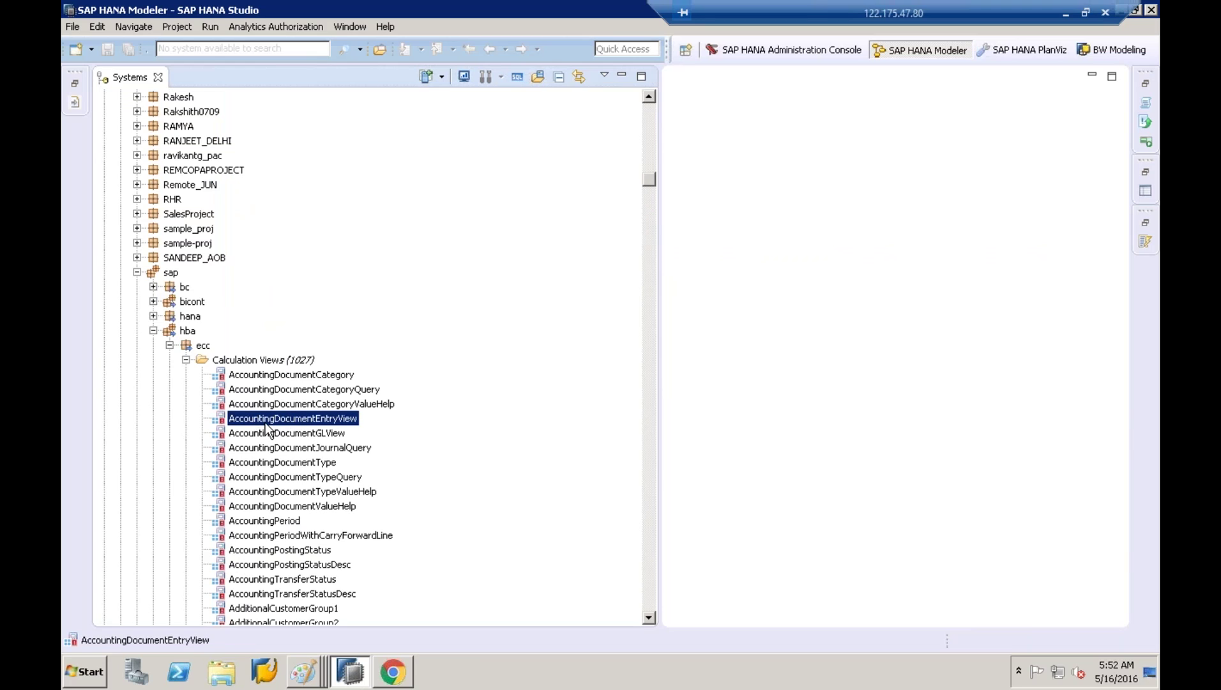
double_click(266, 420)
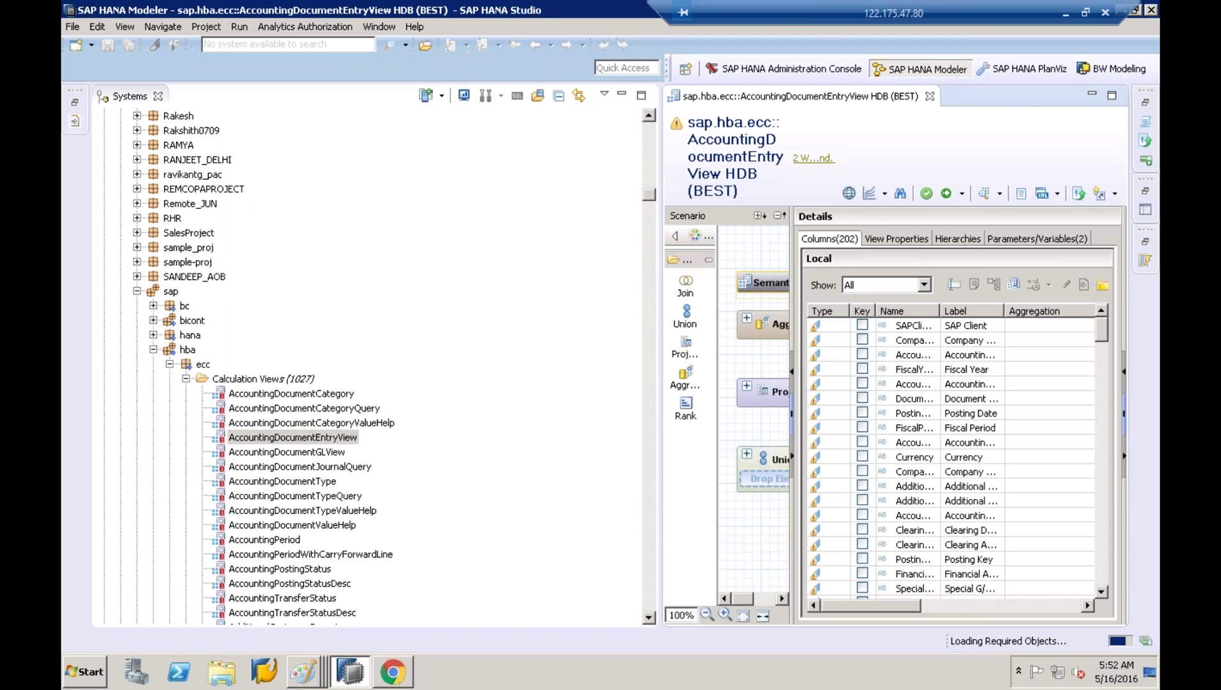
drag(547, 228, 408, 218)
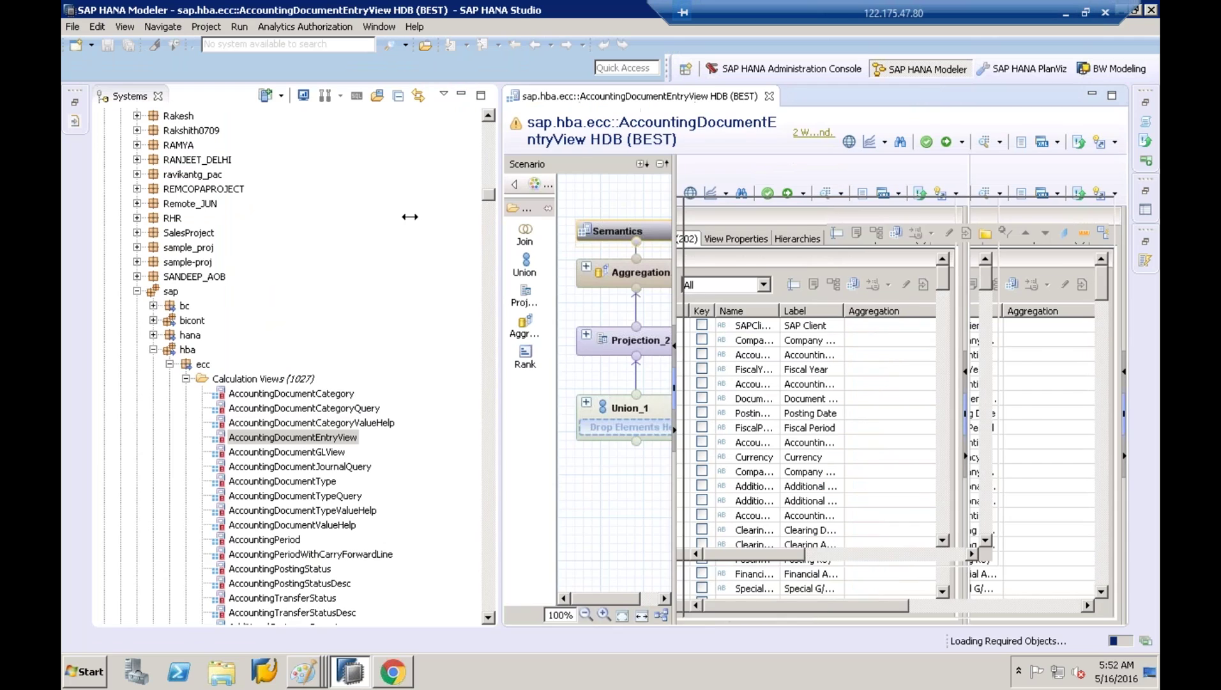
drag(610, 277, 688, 277)
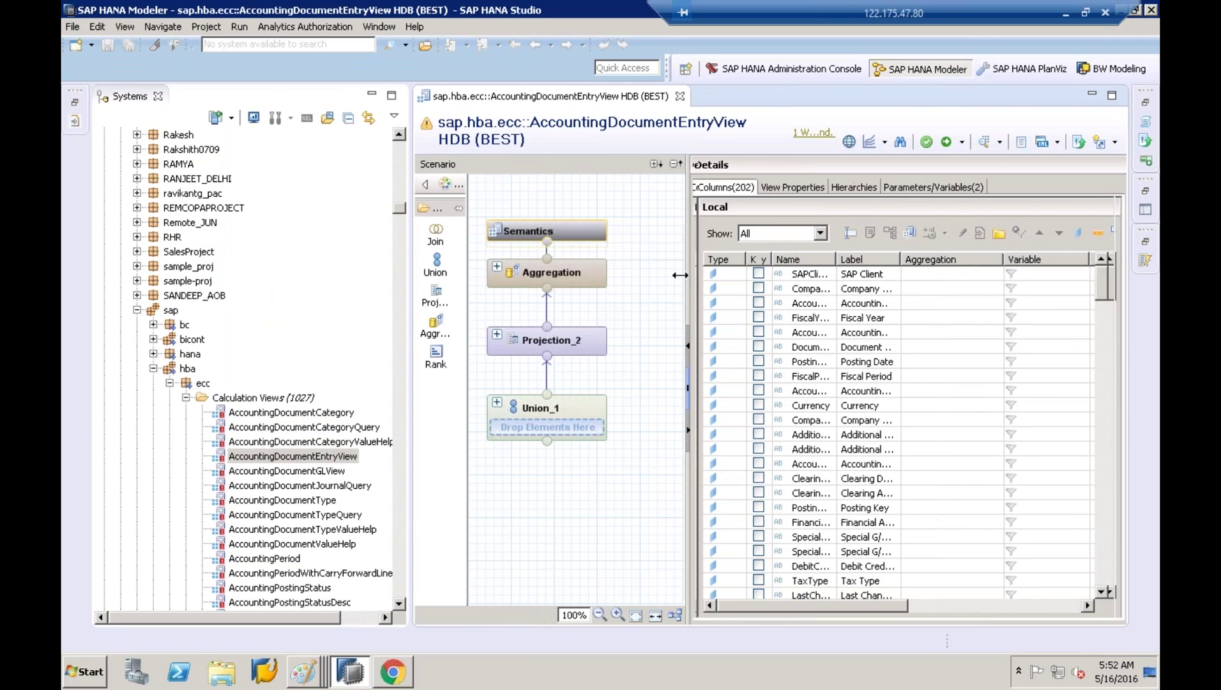
click(497, 402)
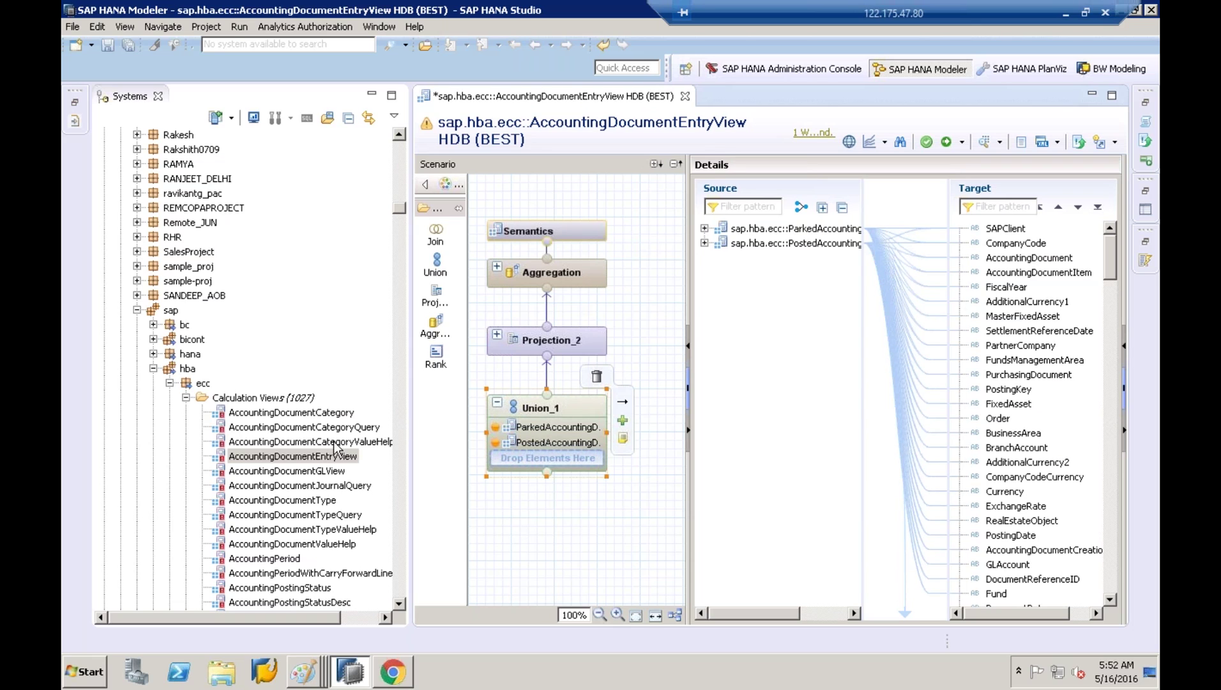
Step: Open the AccountingDocumentJournalQuery calculation view and inspect the BSEG_ADD source table of Projection_1_1
double_click(265, 486)
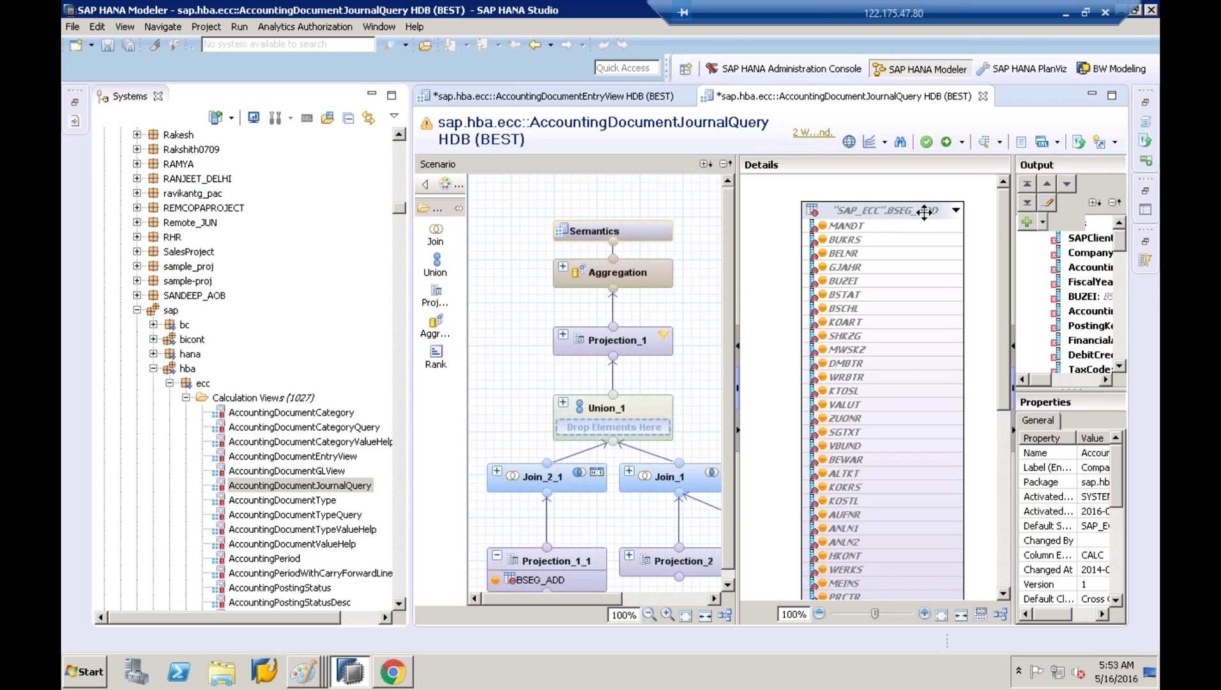
click(897, 211)
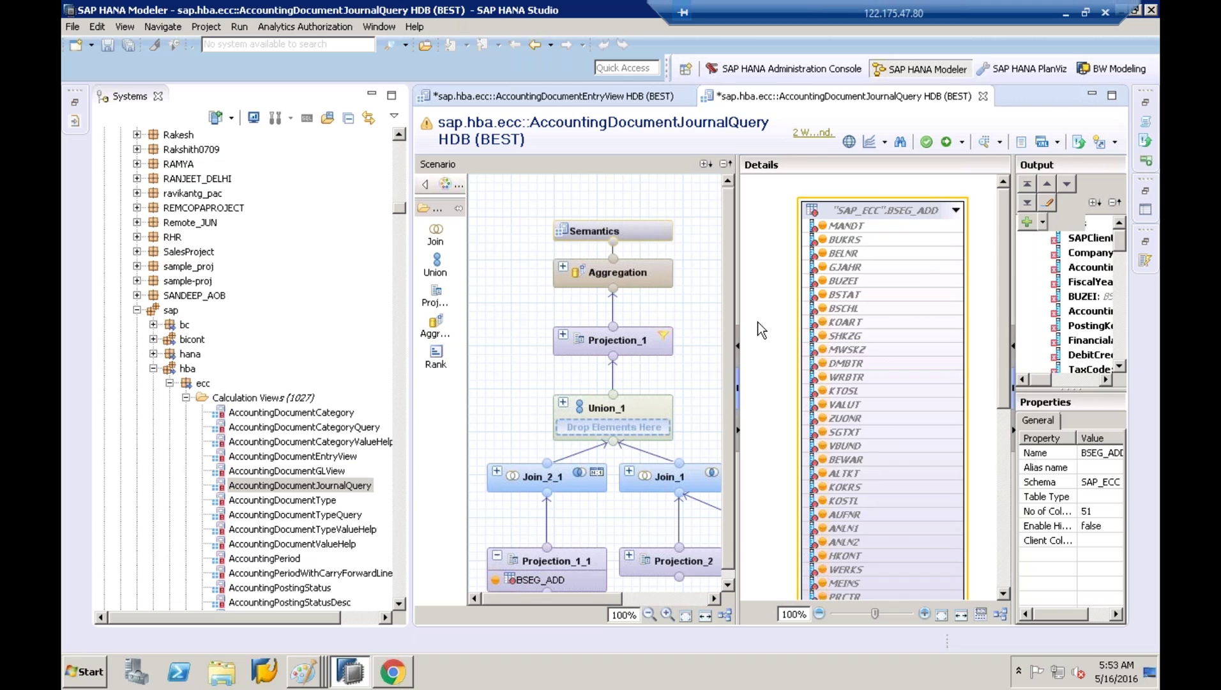
Step: Look at the landscape and VDM drawings in Paint, and expand sap.hba.ecc under the invalid views in the SAP HANA Live Browser
click(299, 678)
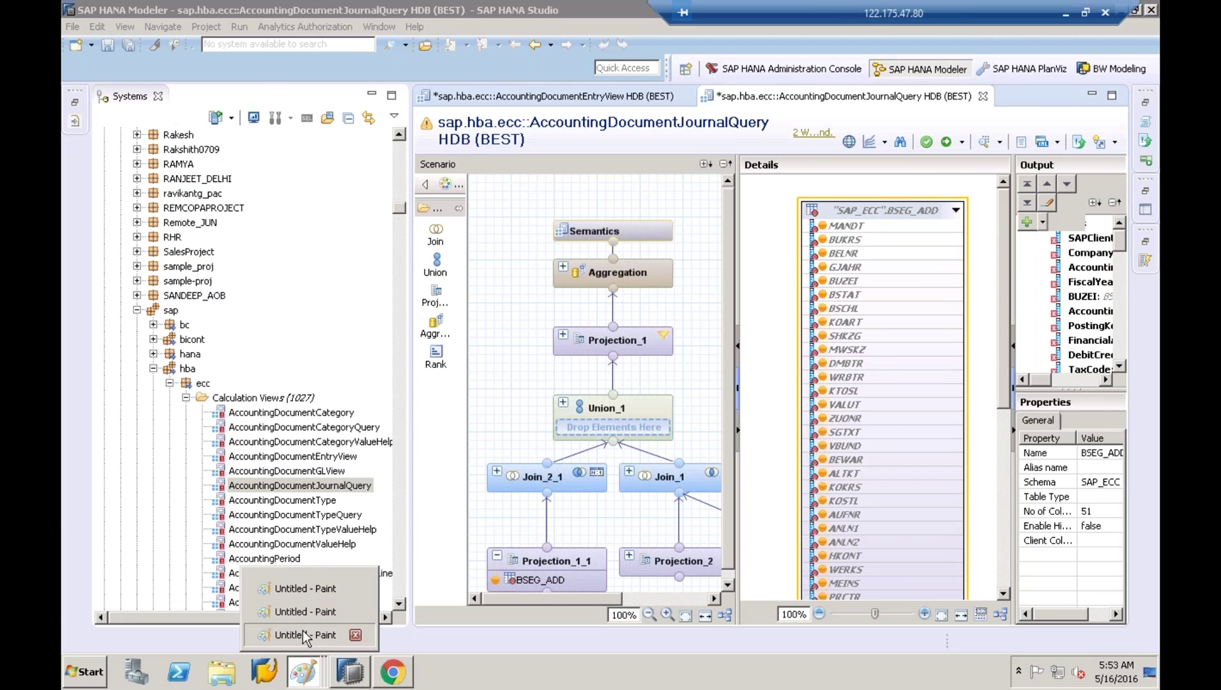
click(304, 635)
click(304, 670)
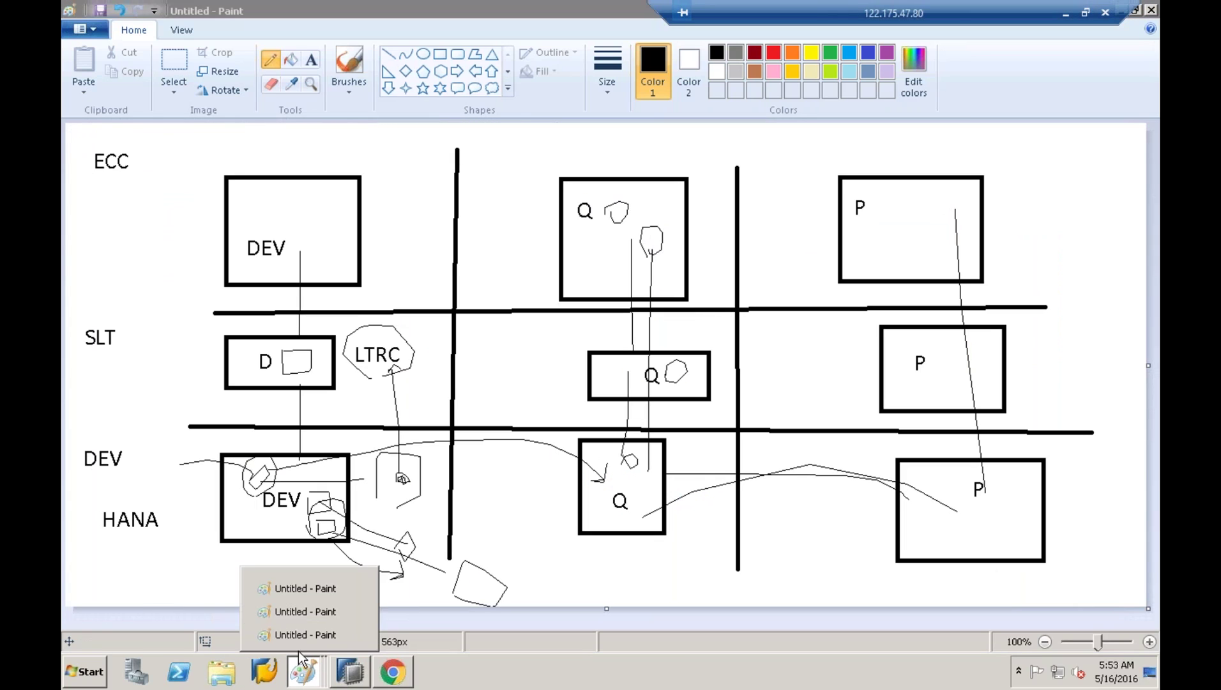
click(305, 612)
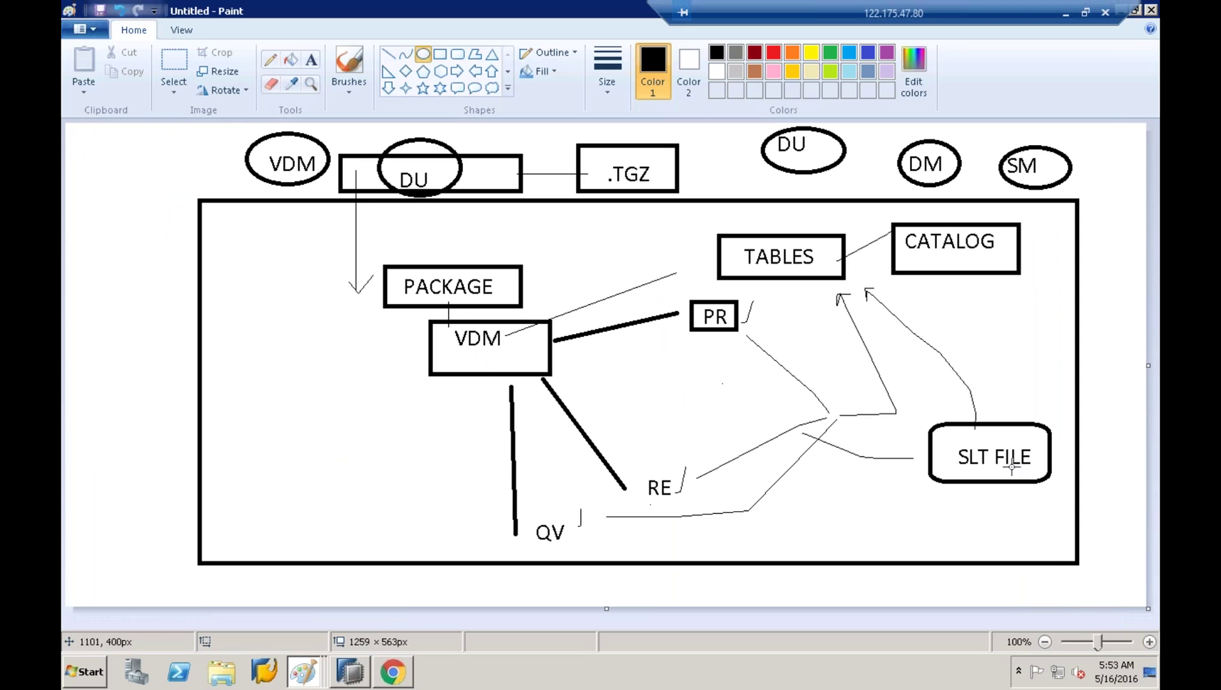
click(391, 684)
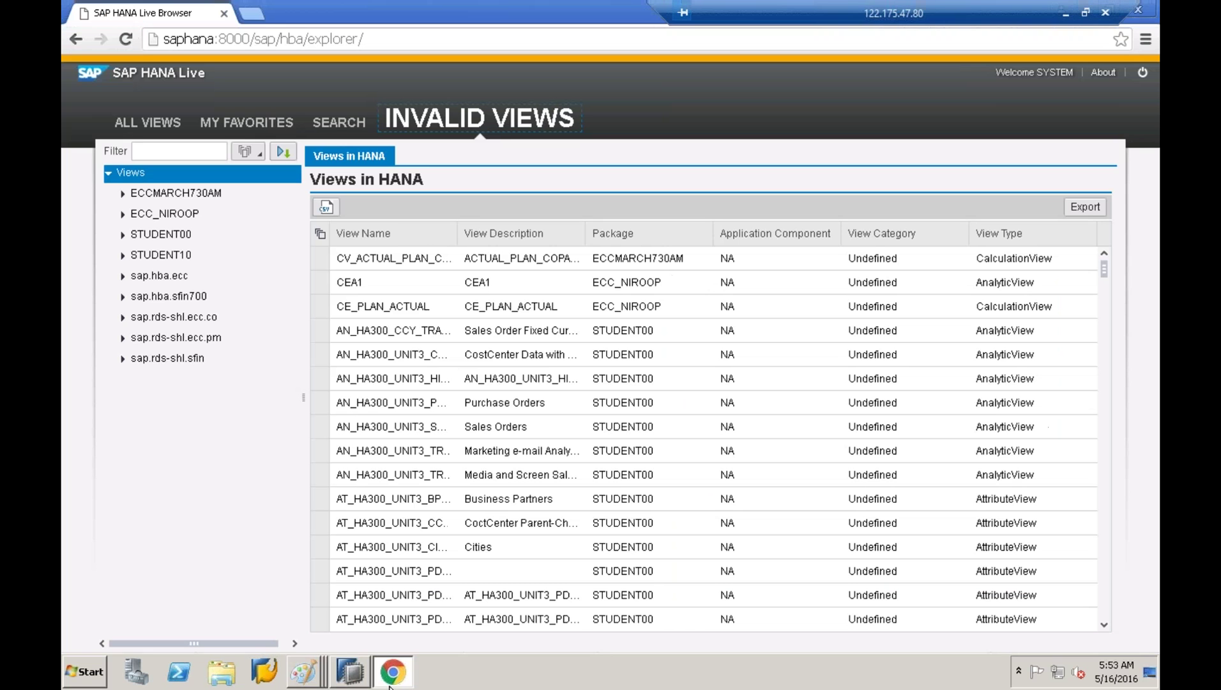
click(123, 275)
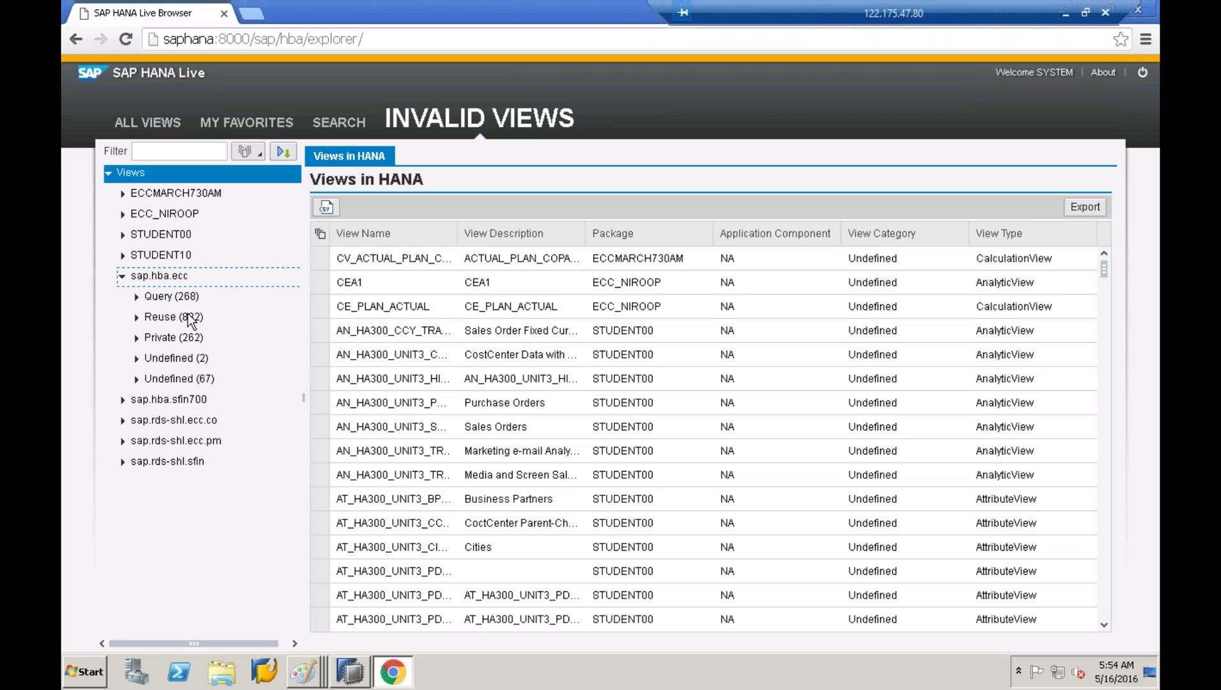
Step: Switch to SAP HANA Studio and examine the description and comments in the Semantics view properties of AccountingDocumentJournalQuery
click(359, 673)
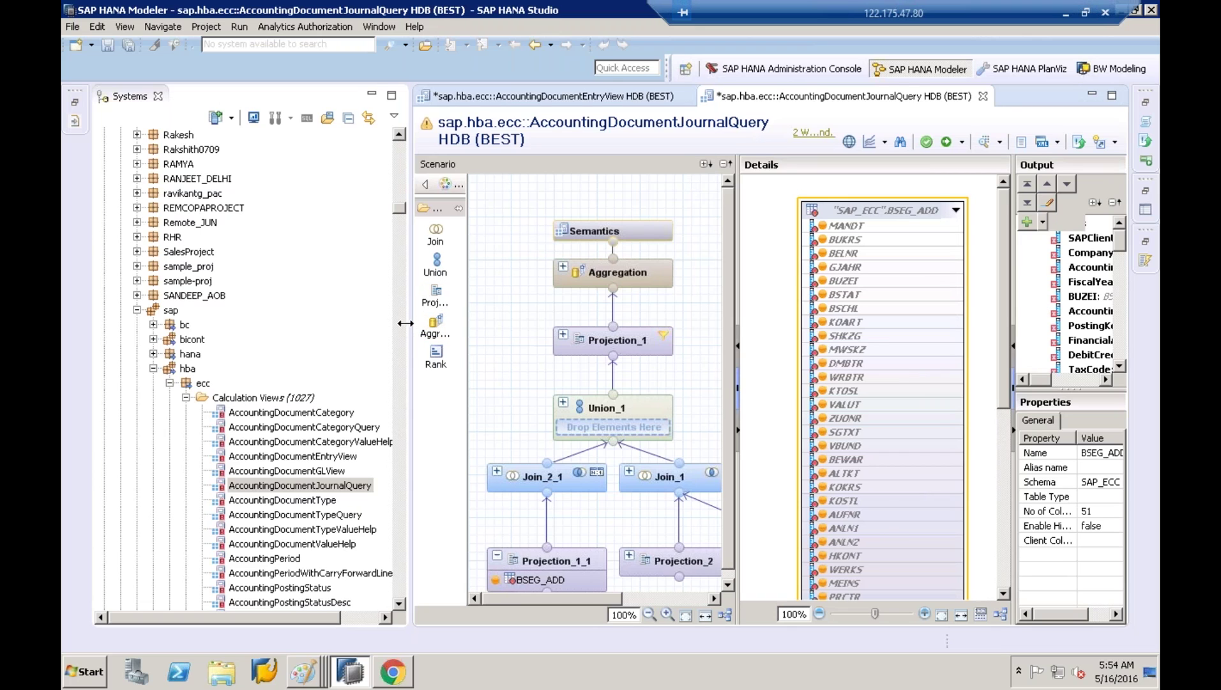
drag(405, 324, 240, 325)
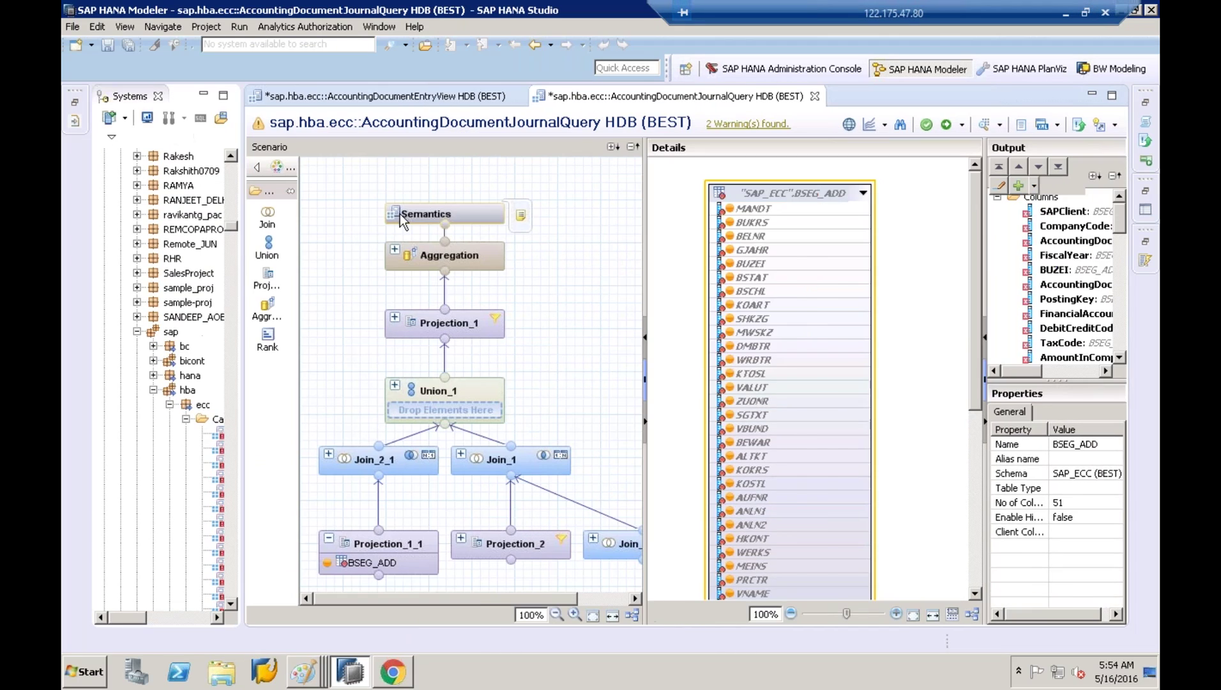
click(417, 214)
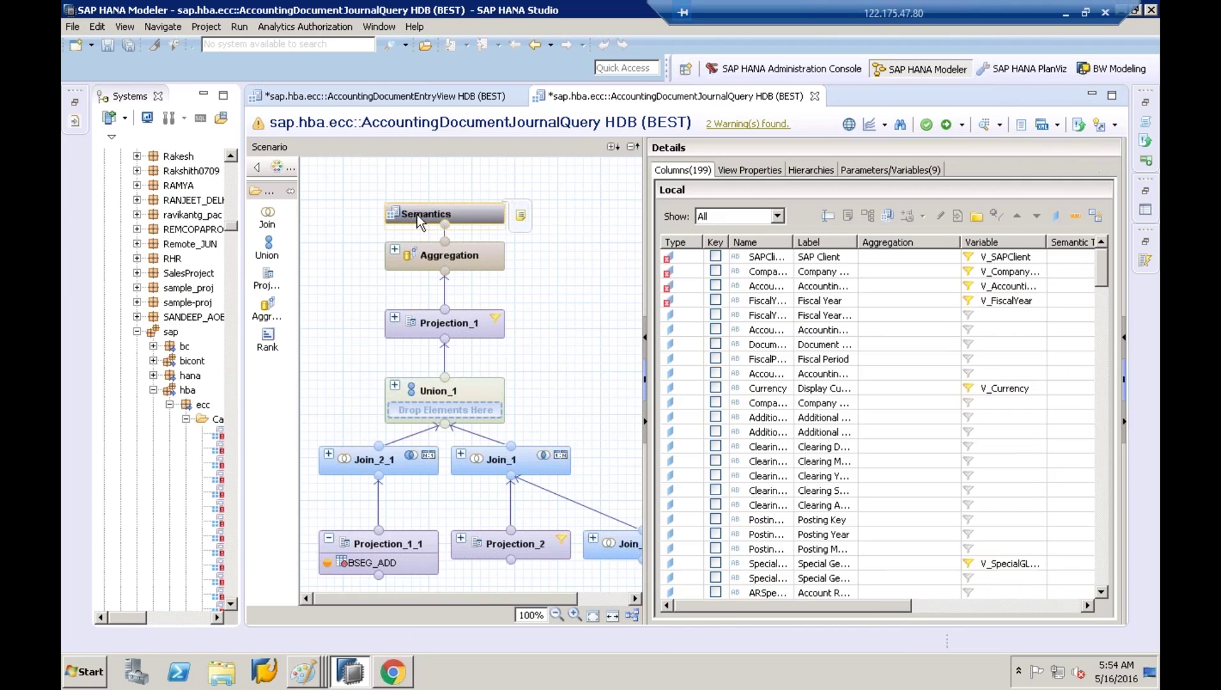
click(746, 170)
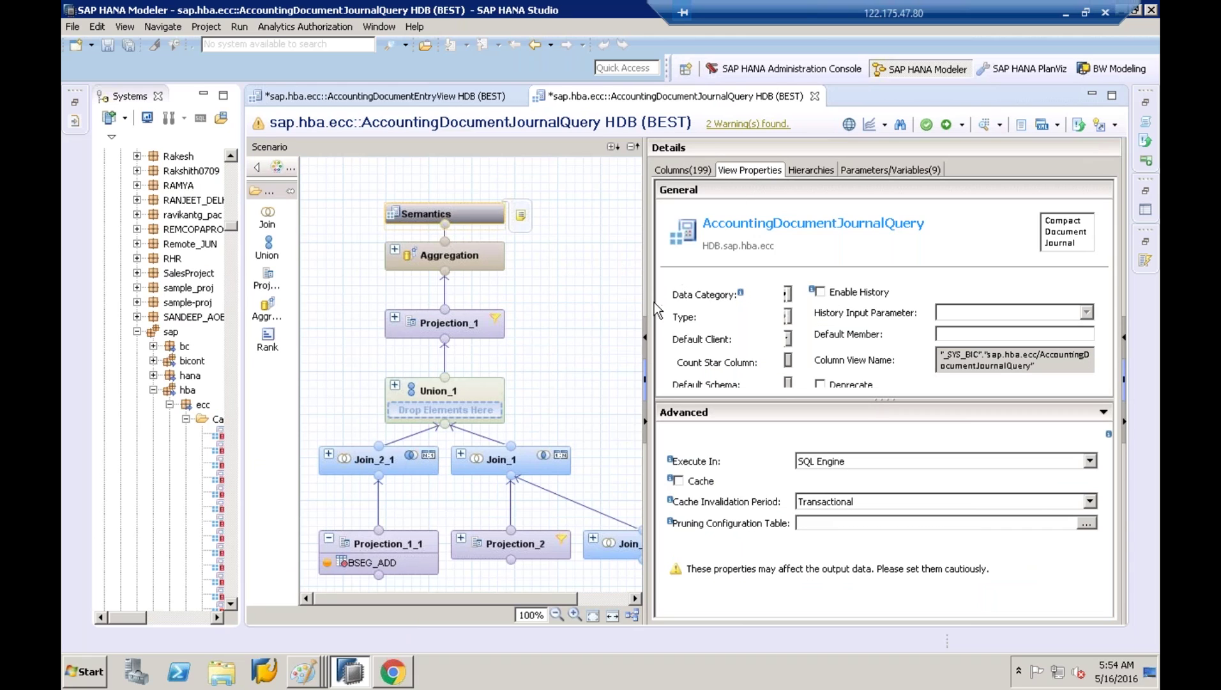
drag(645, 305, 365, 286)
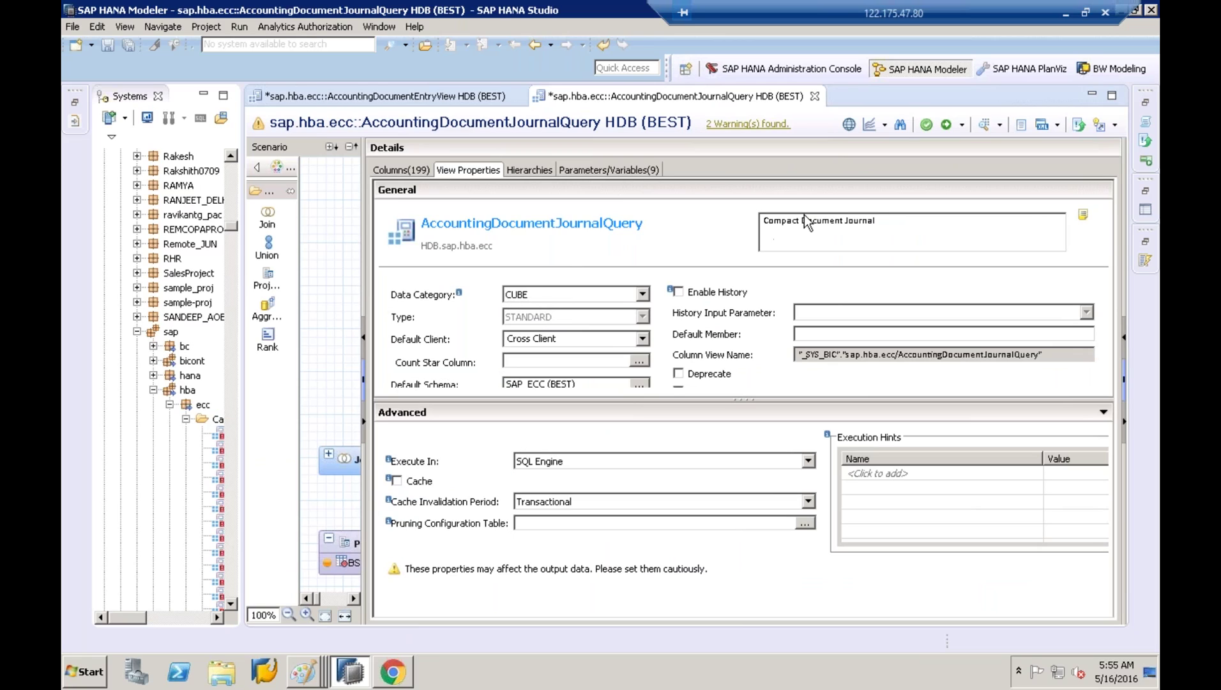
drag(885, 224, 741, 217)
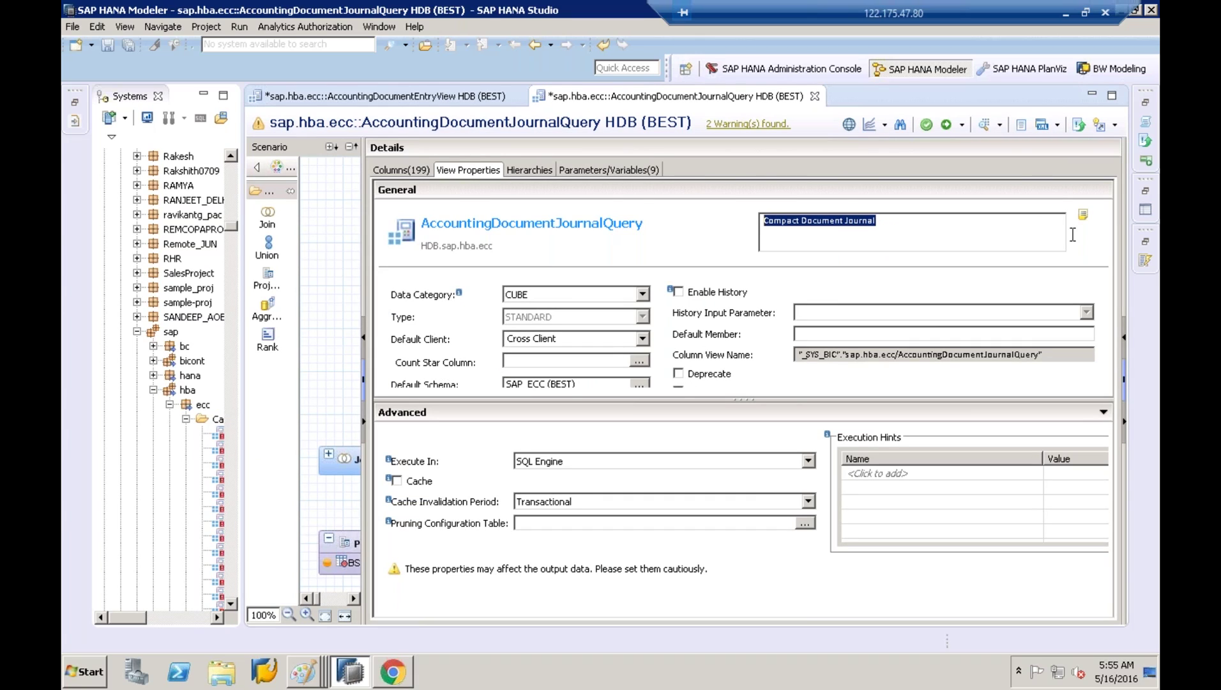
click(1083, 215)
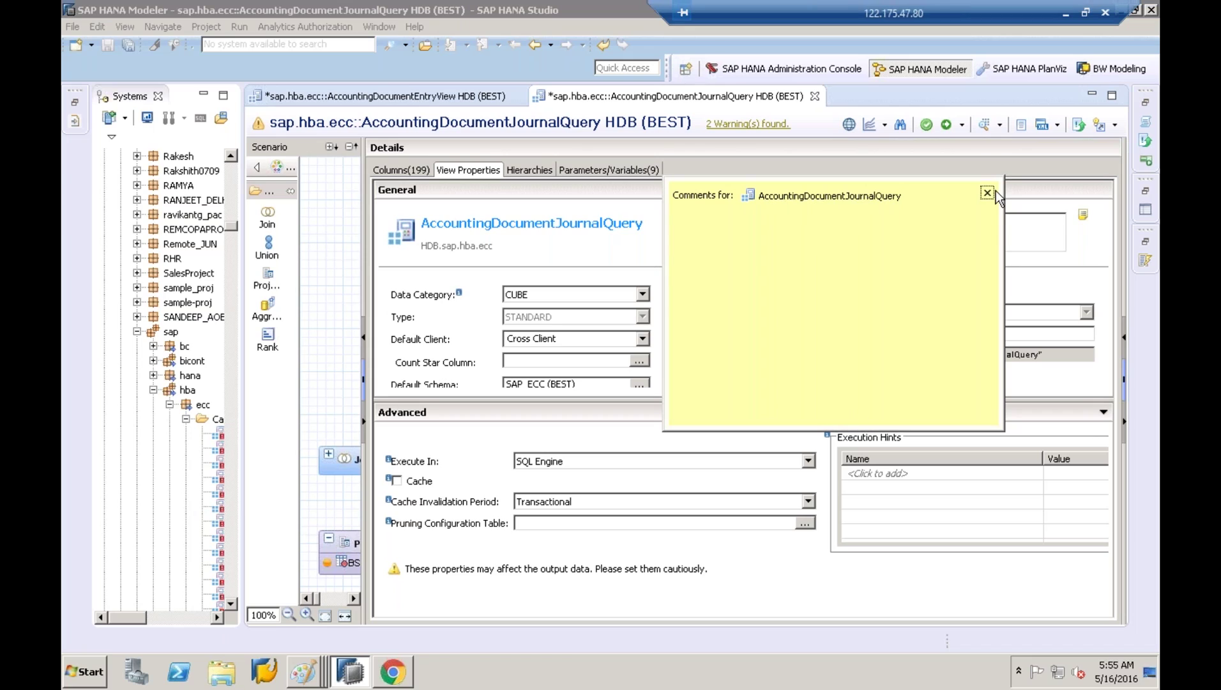
click(583, 247)
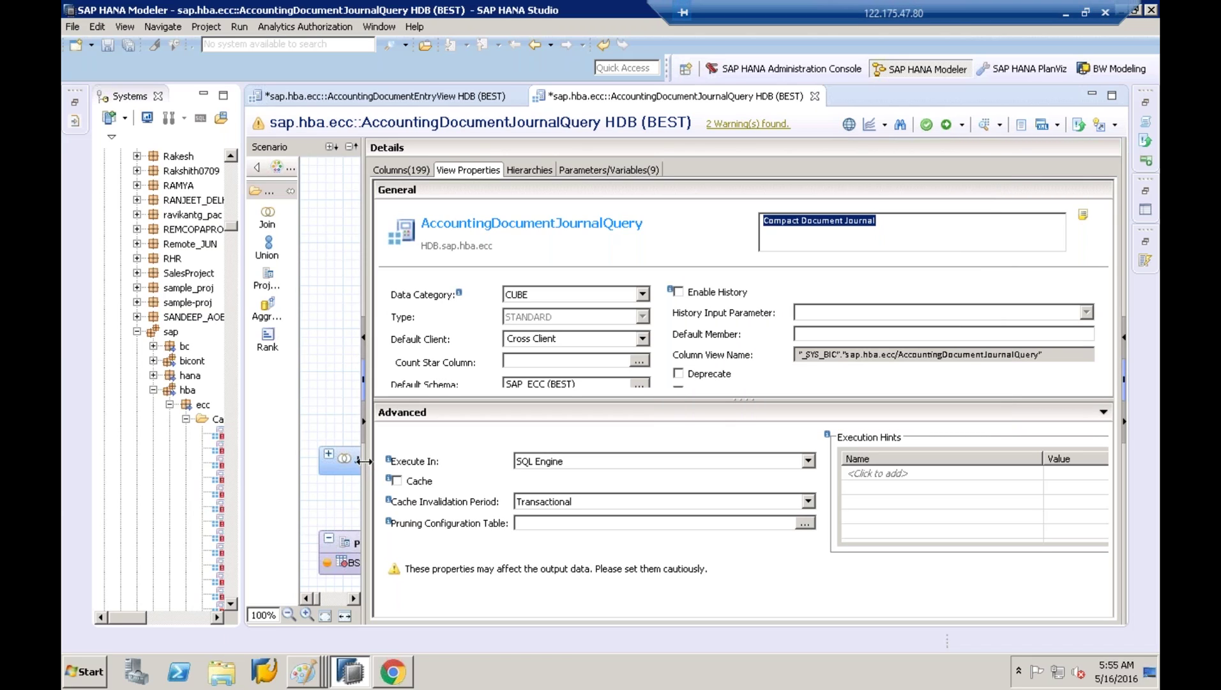
Step: Expand Join_2_1 in the scenario and open its AccountingDocumentGLView source view
drag(364, 461, 565, 424)
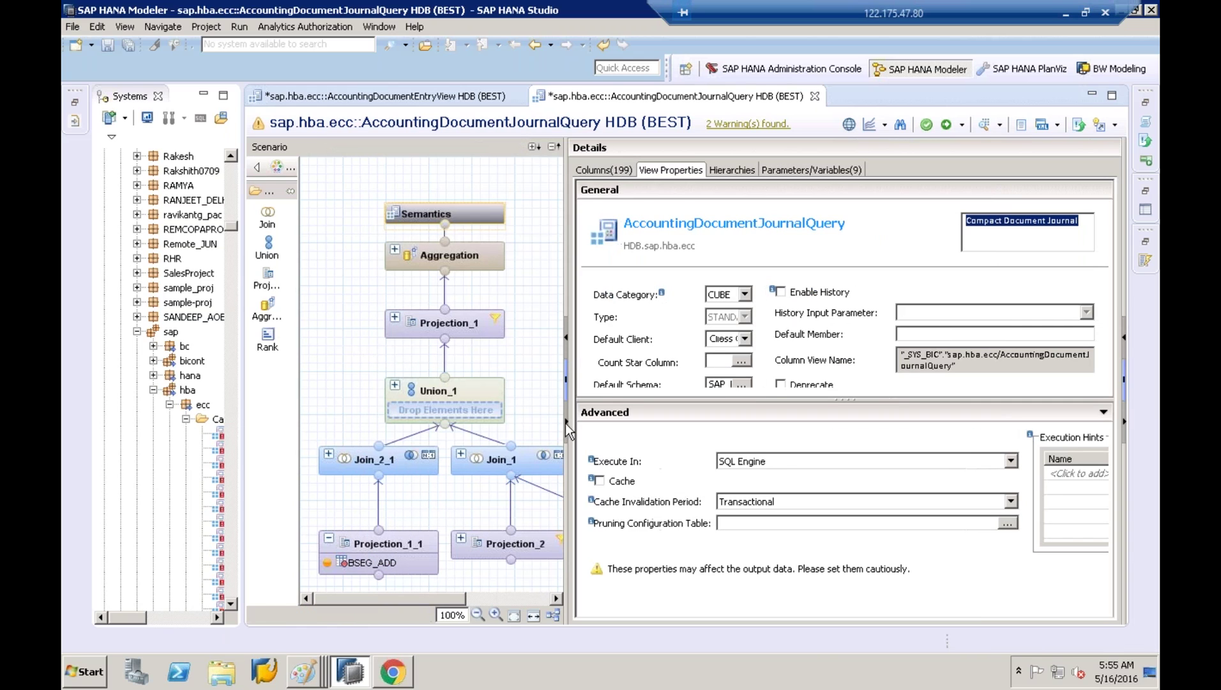
click(329, 455)
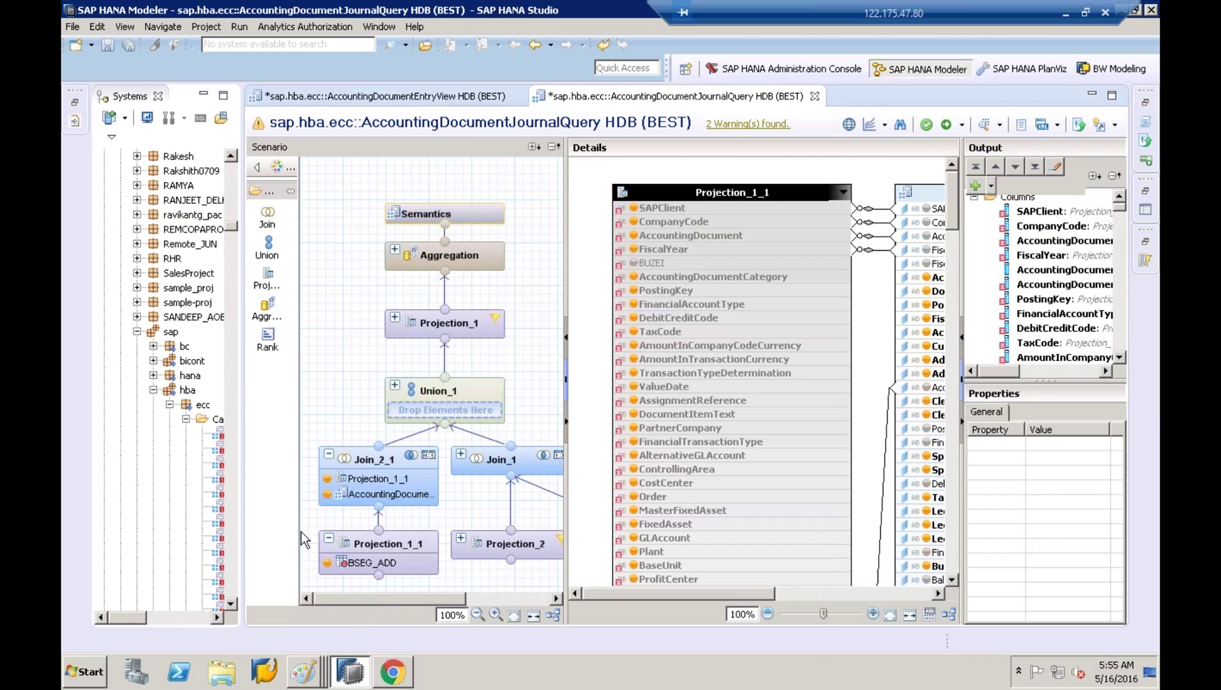
click(347, 491)
right_click(347, 491)
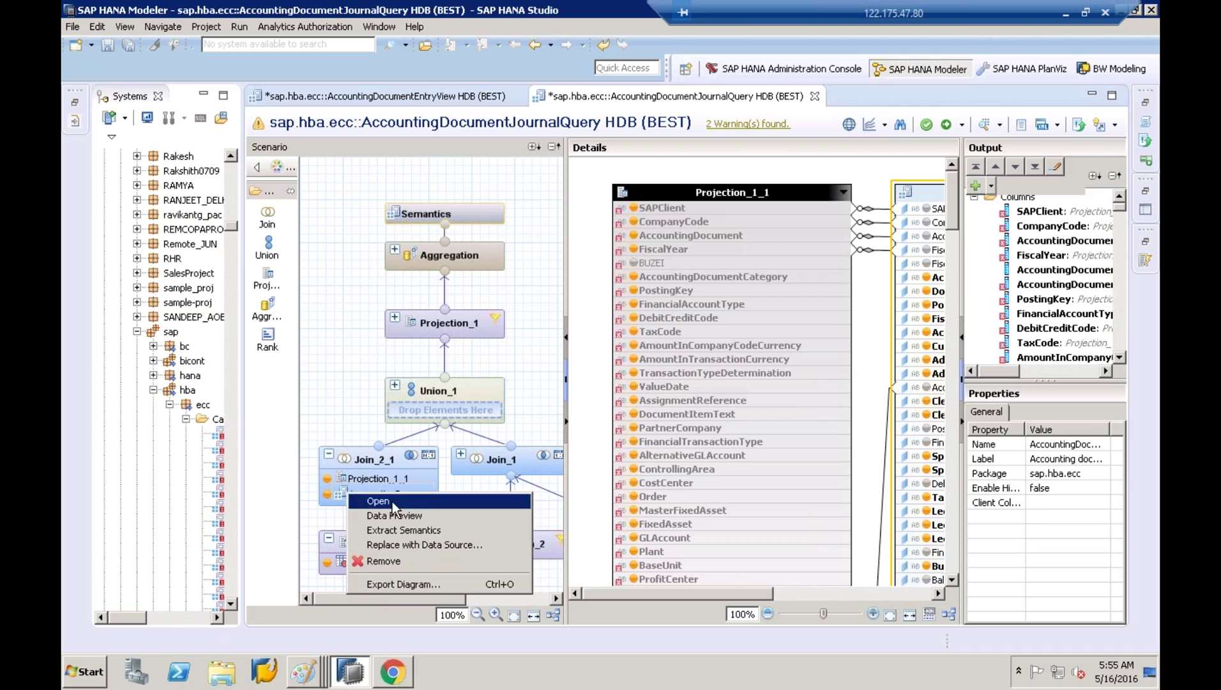
click(392, 502)
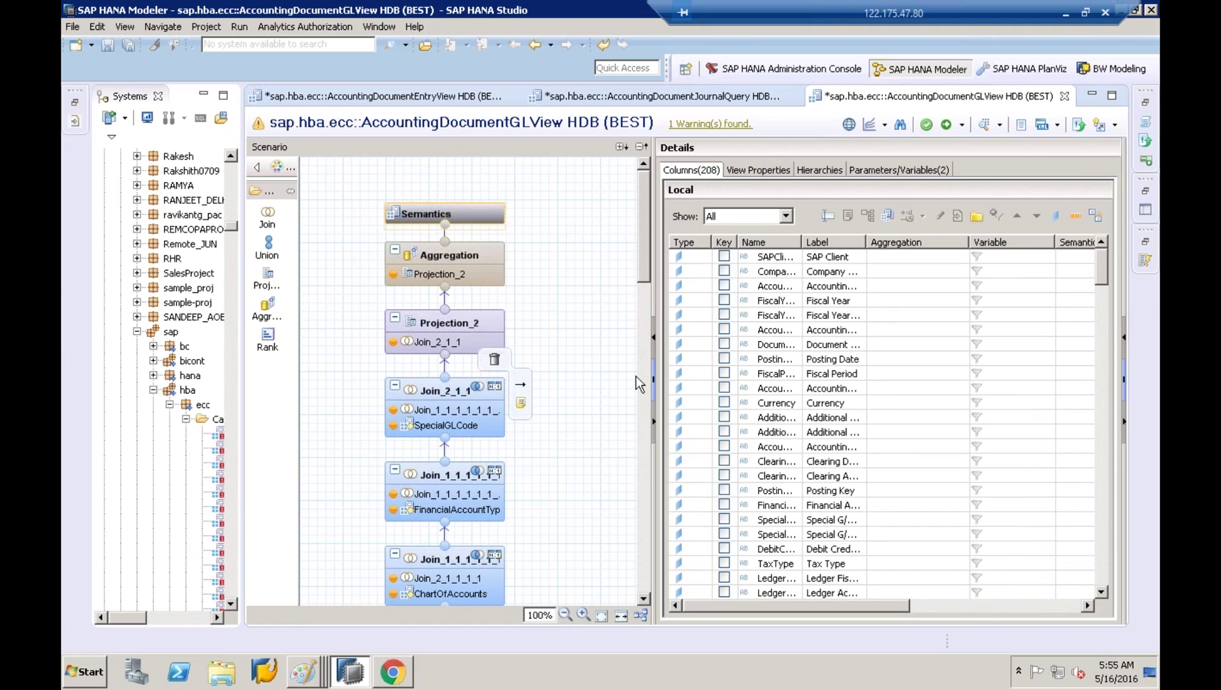
Step: Inspect Join_5 at the lower end of the AccountingDocumentGLView scenario and open its BKPFFLEXA source view
drag(641, 263, 472, 527)
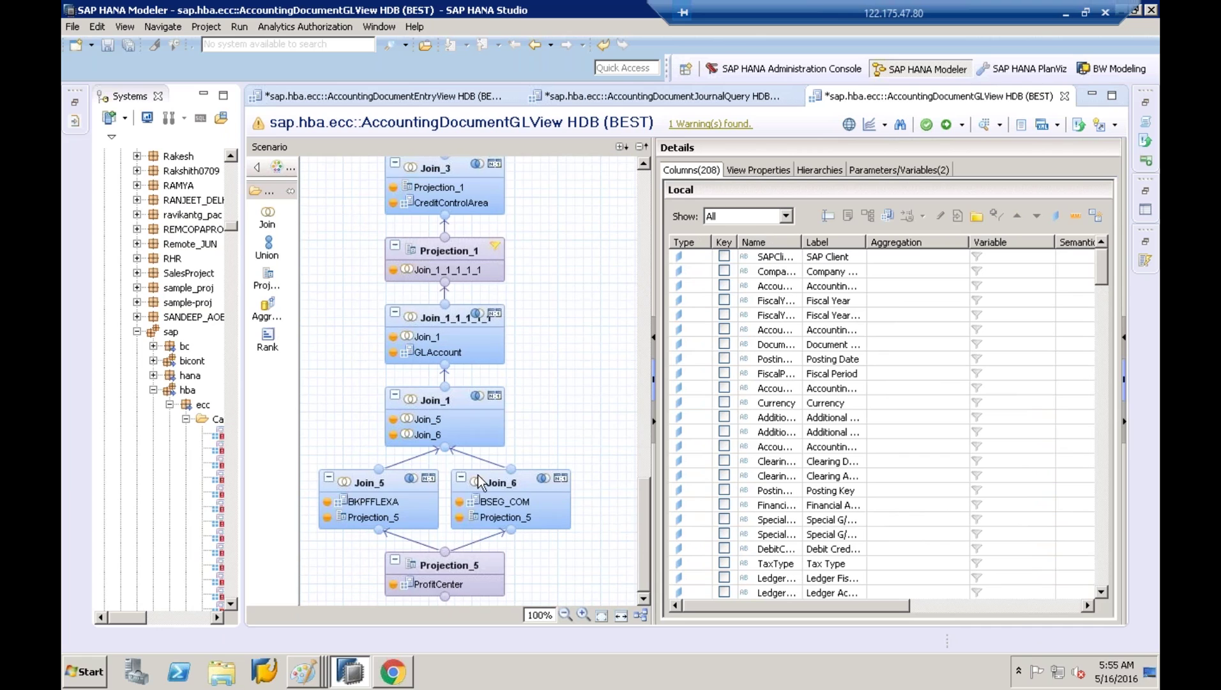
click(382, 484)
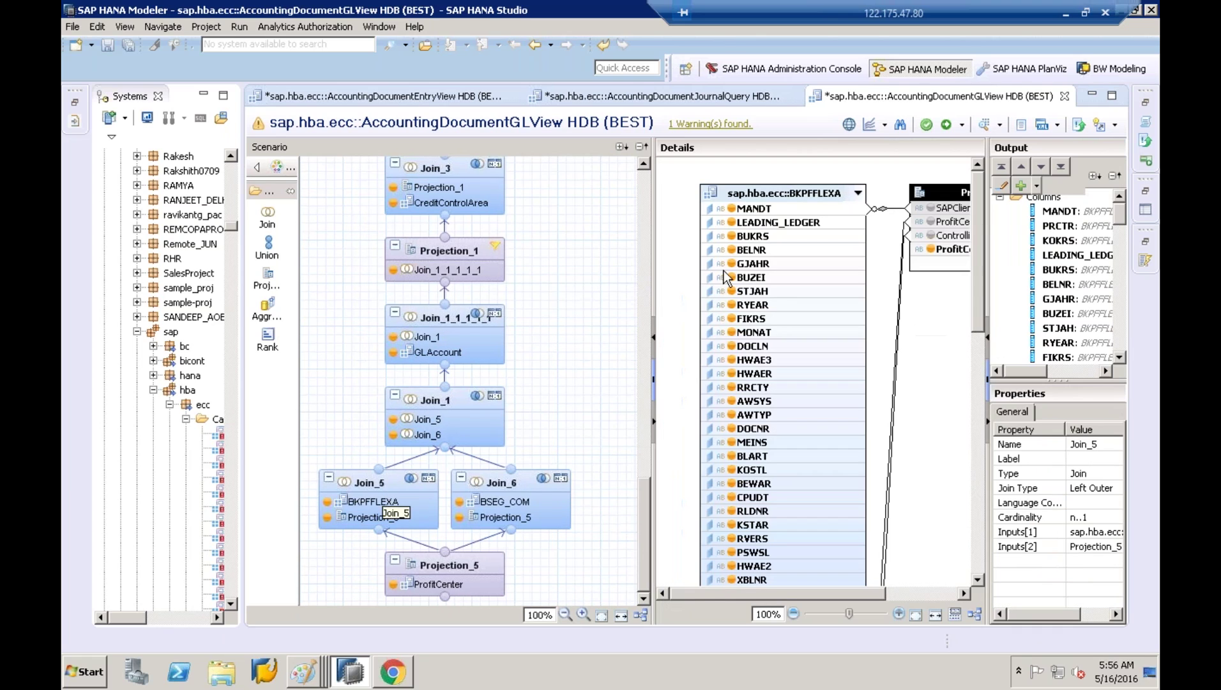
drag(653, 270, 573, 292)
right_click(678, 196)
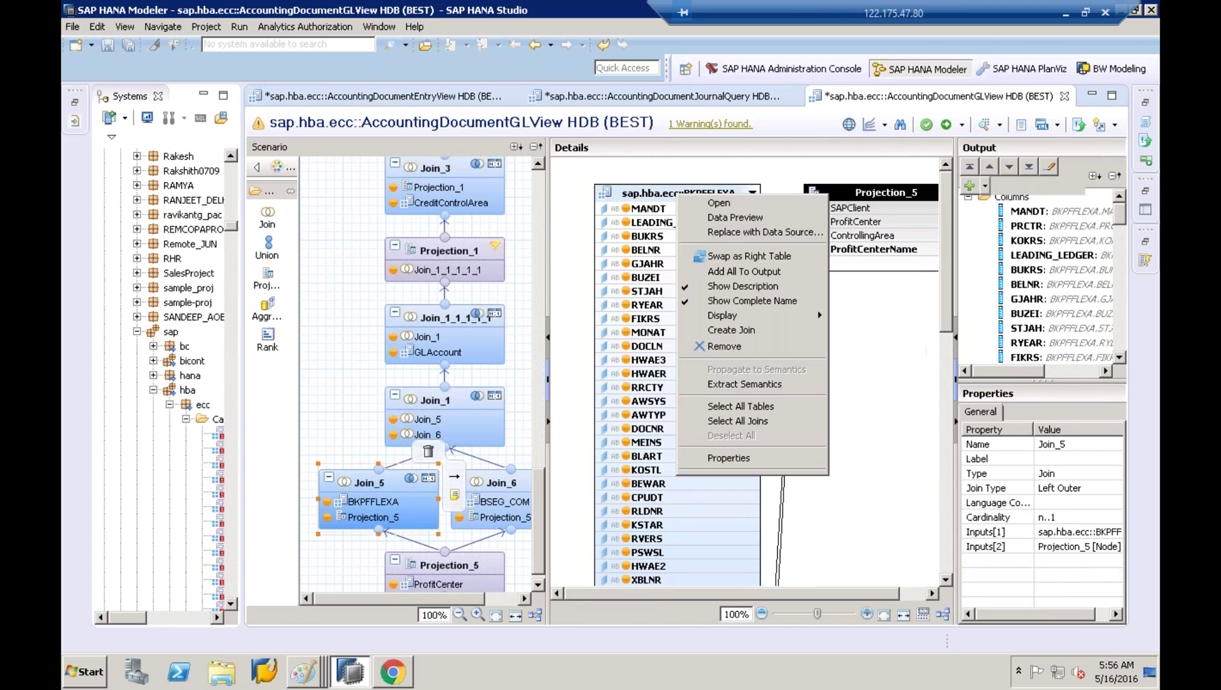
key(Escape)
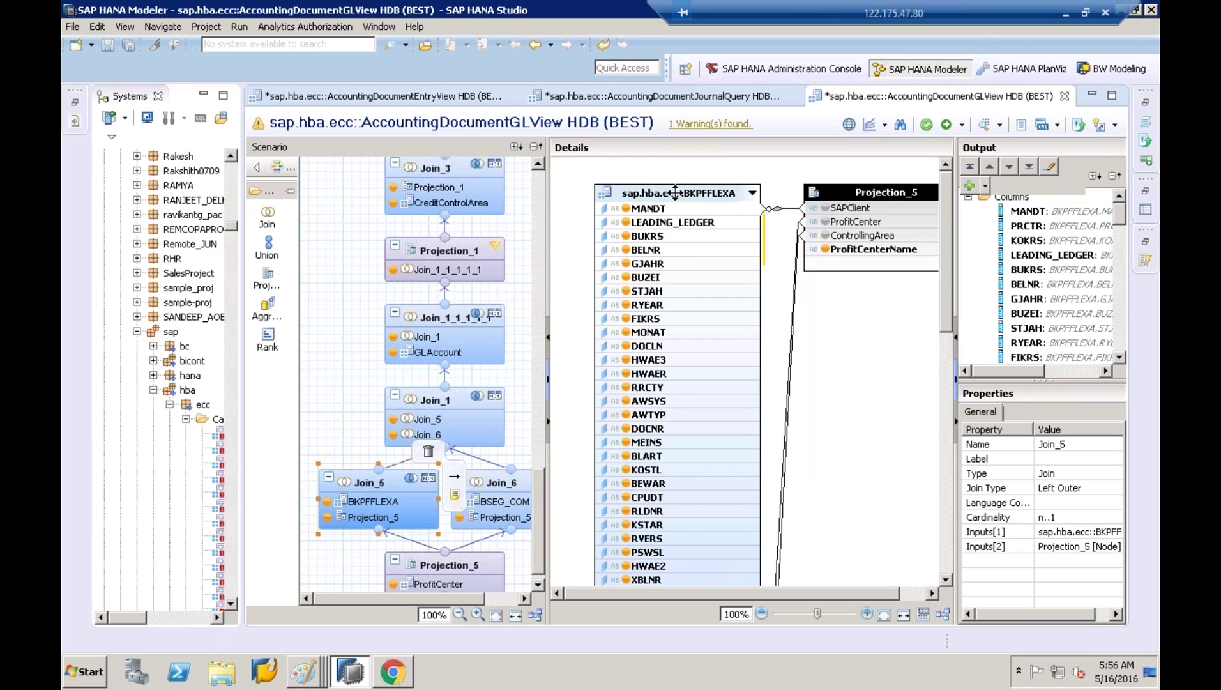
right_click(675, 191)
click(715, 202)
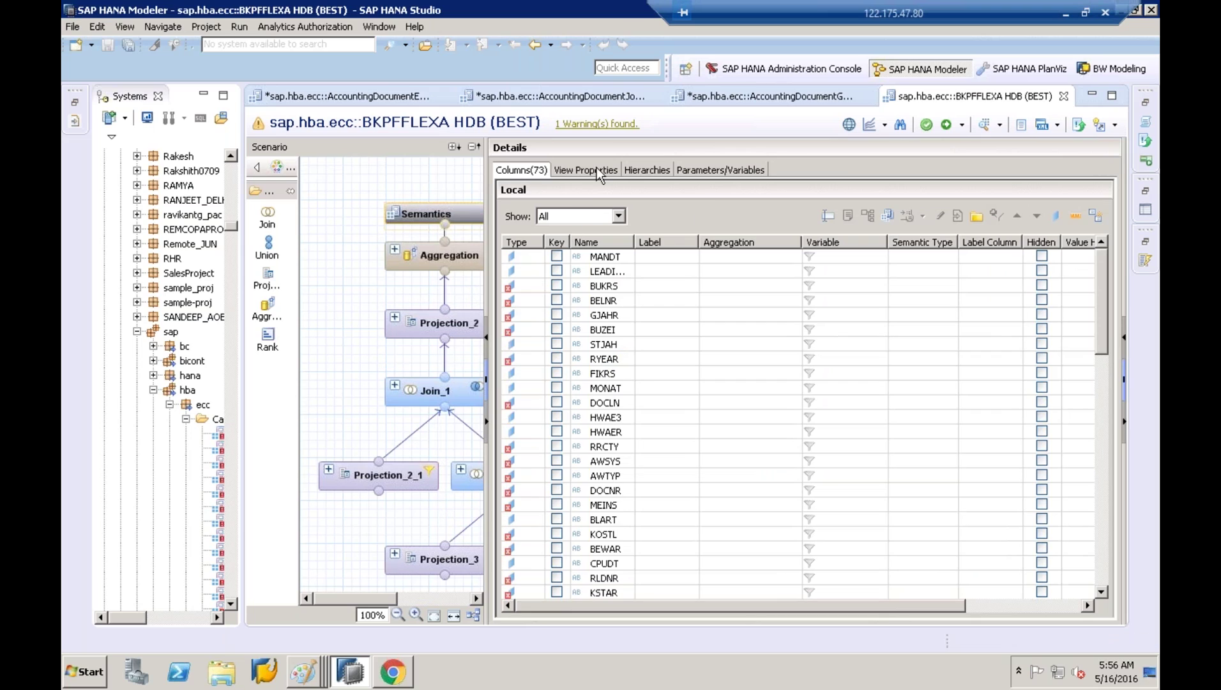
Step: Examine the physical tables description in the BKPFFLEXA view properties, and return to its column list
click(597, 171)
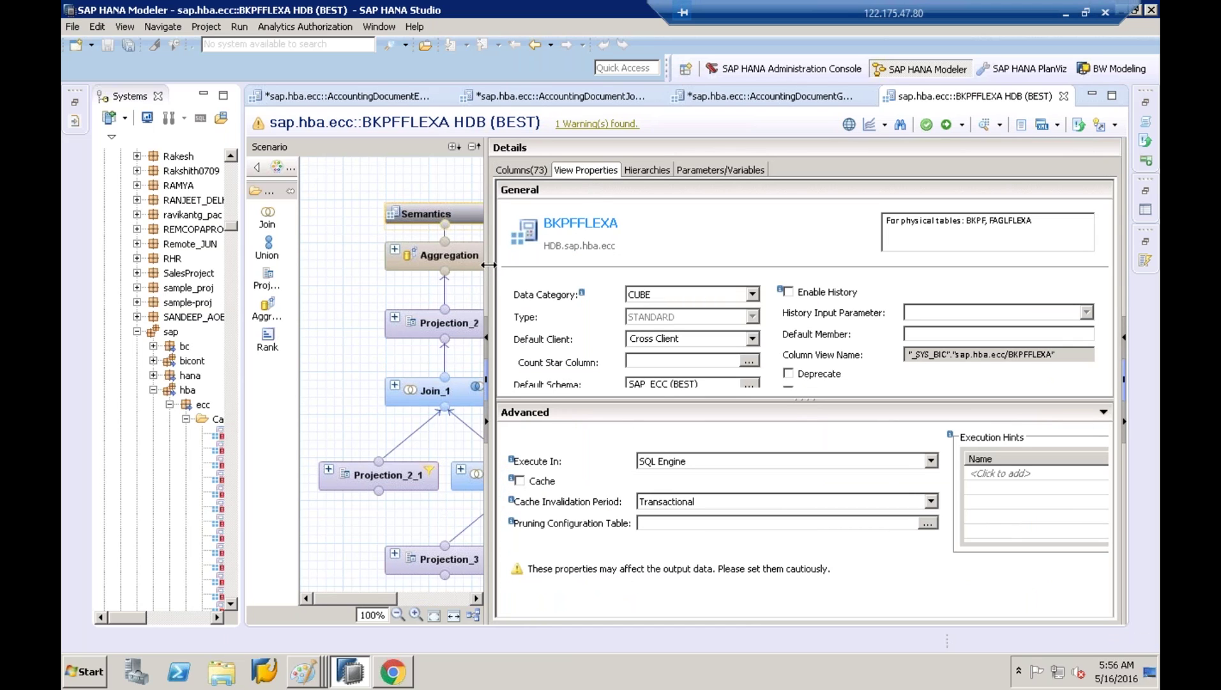
drag(489, 264, 567, 264)
drag(966, 220, 1067, 221)
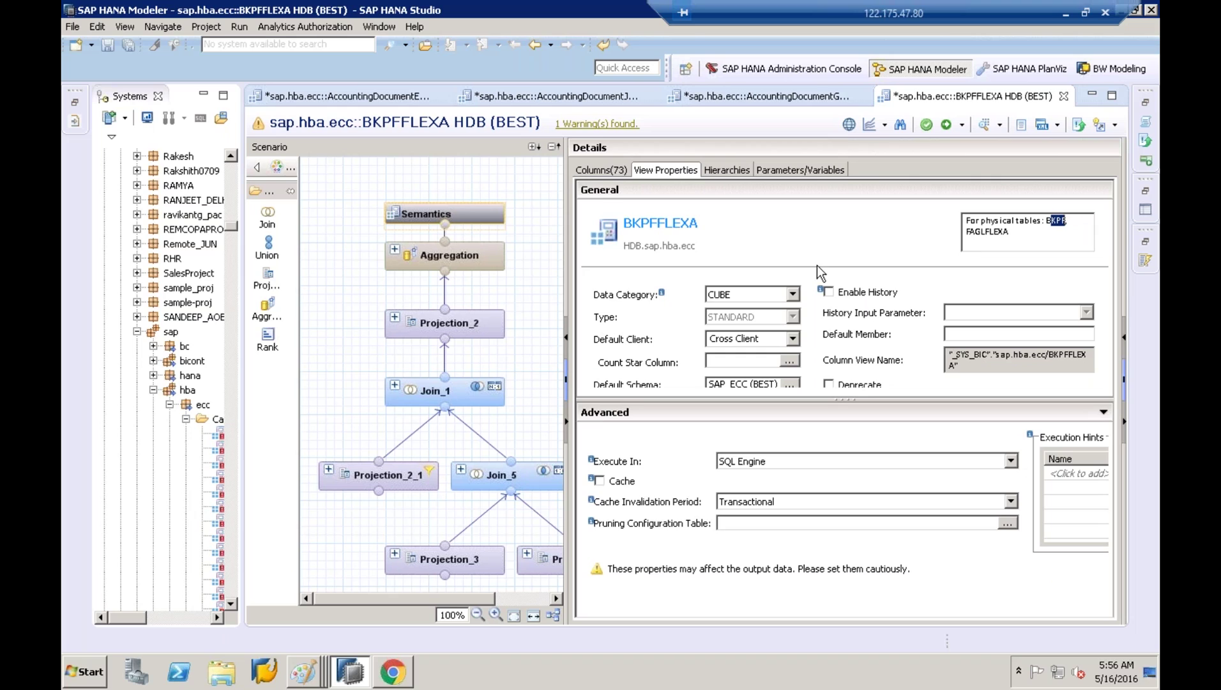
drag(563, 305, 399, 307)
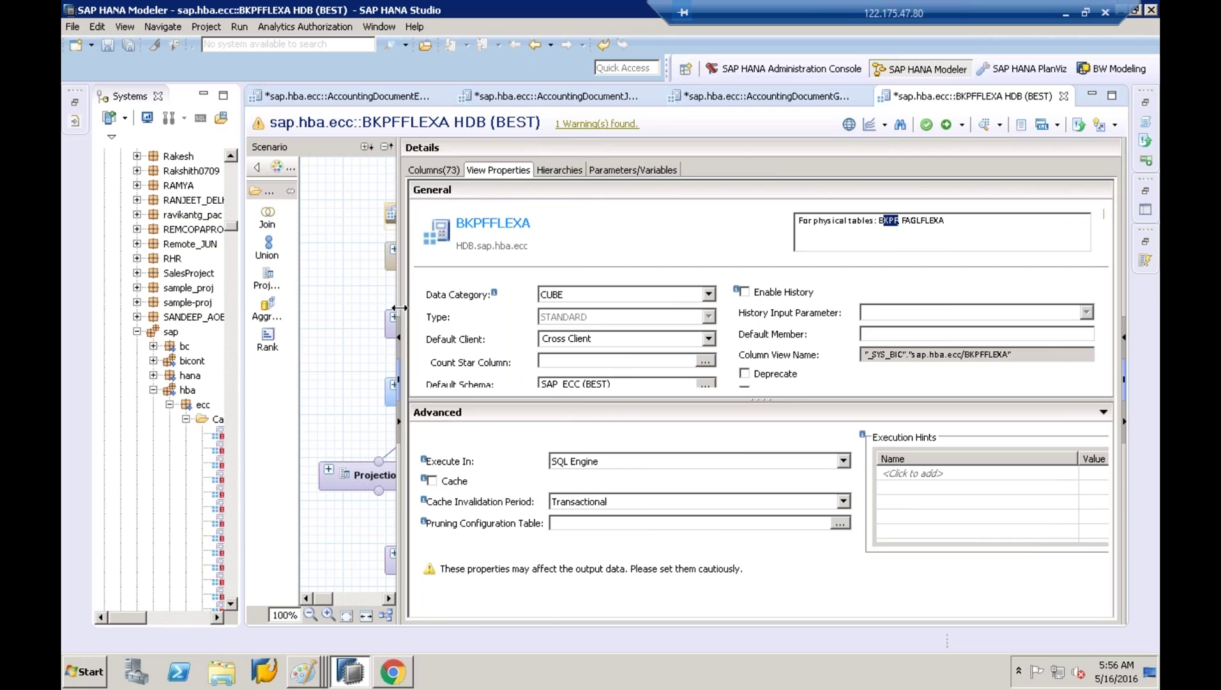
click(1079, 219)
drag(397, 300, 504, 300)
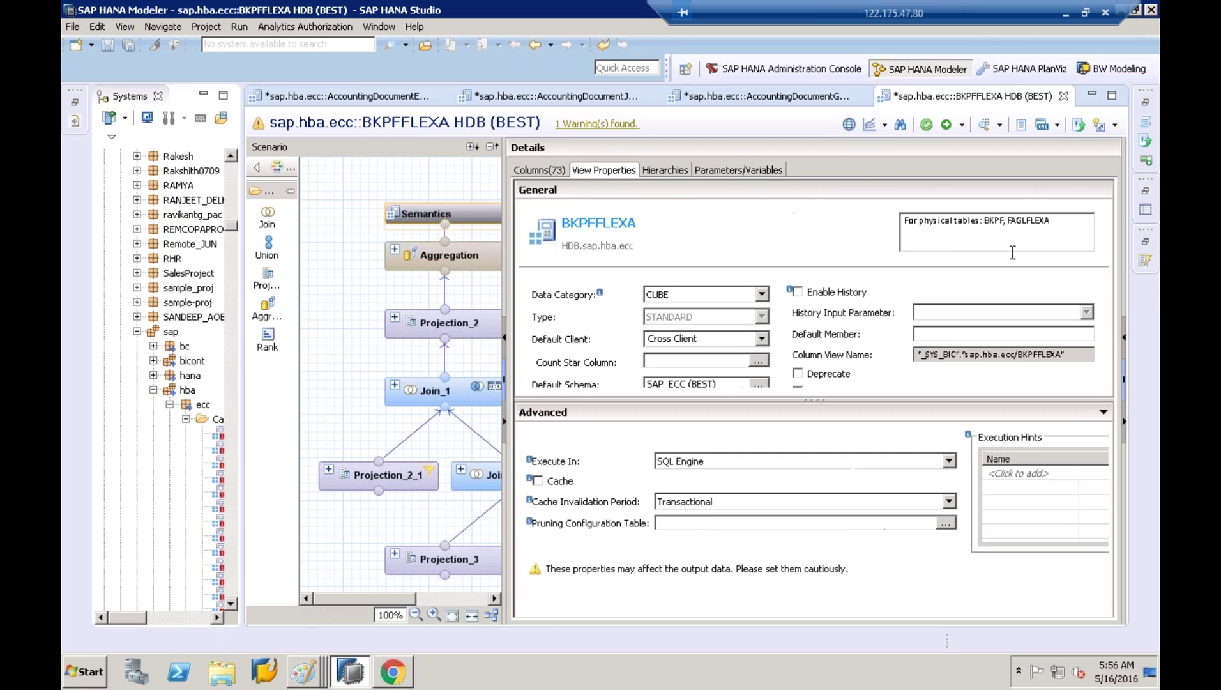
key(ctrl+a)
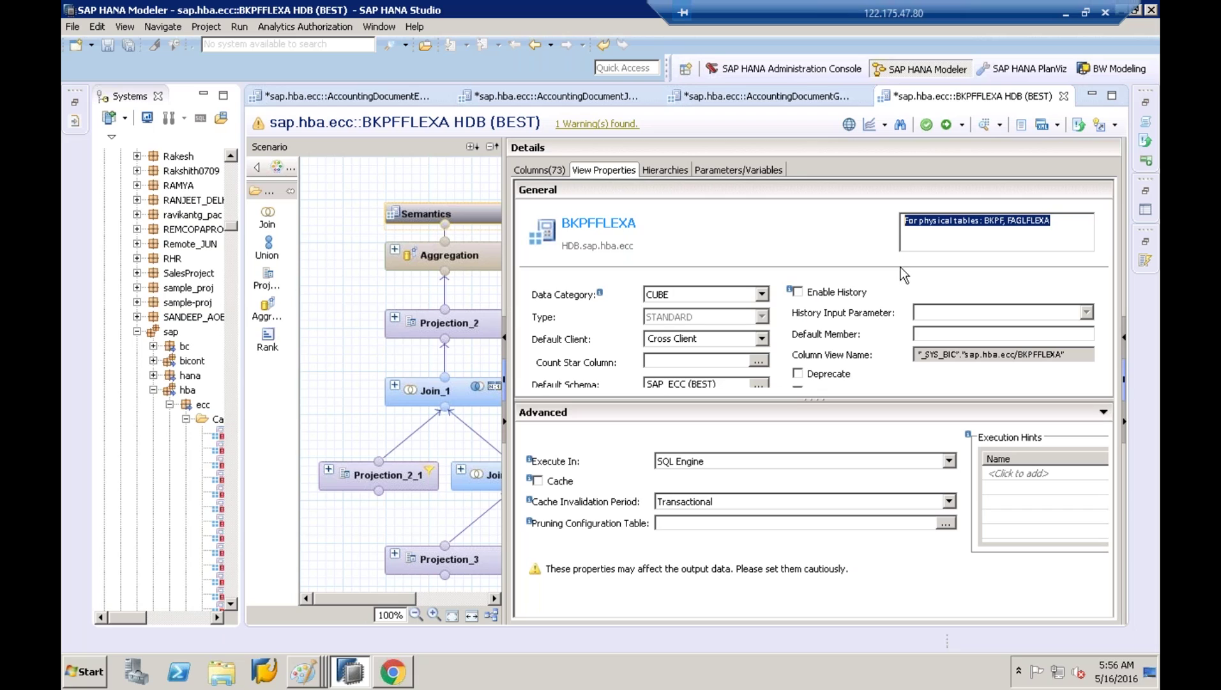
click(1061, 220)
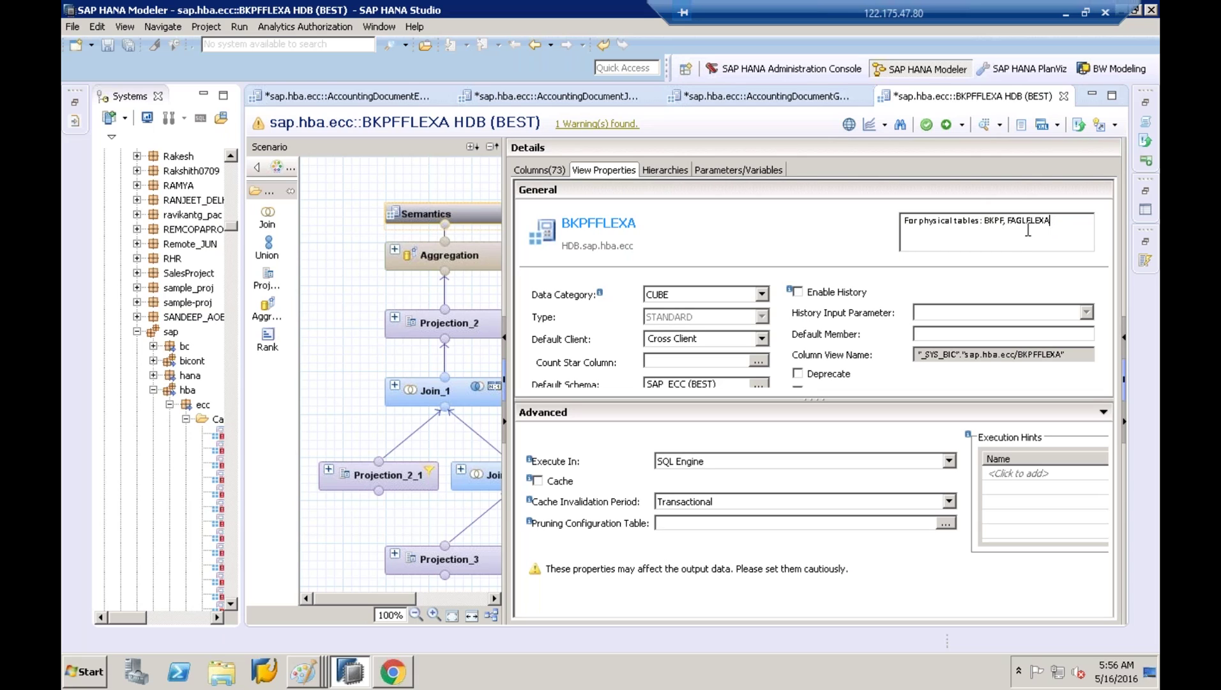
click(555, 171)
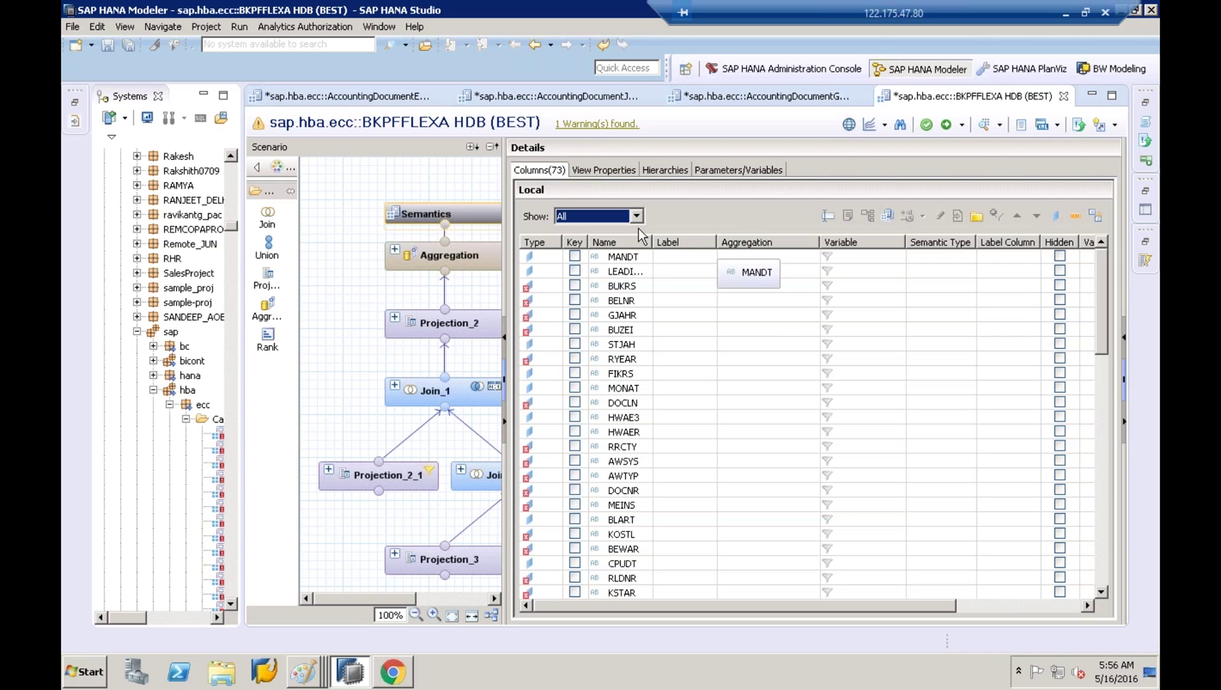
Step: Go back to AccountingDocumentGLView and show the view properties of its Semantics node
click(532, 46)
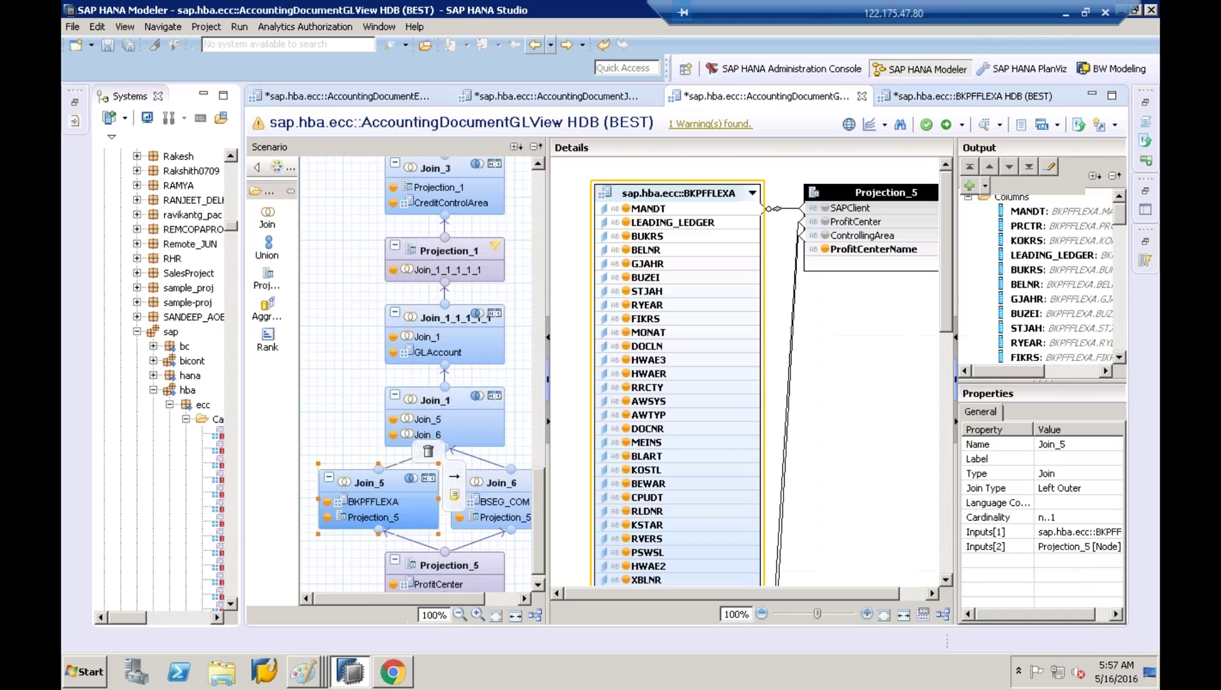
drag(540, 497, 534, 182)
click(456, 199)
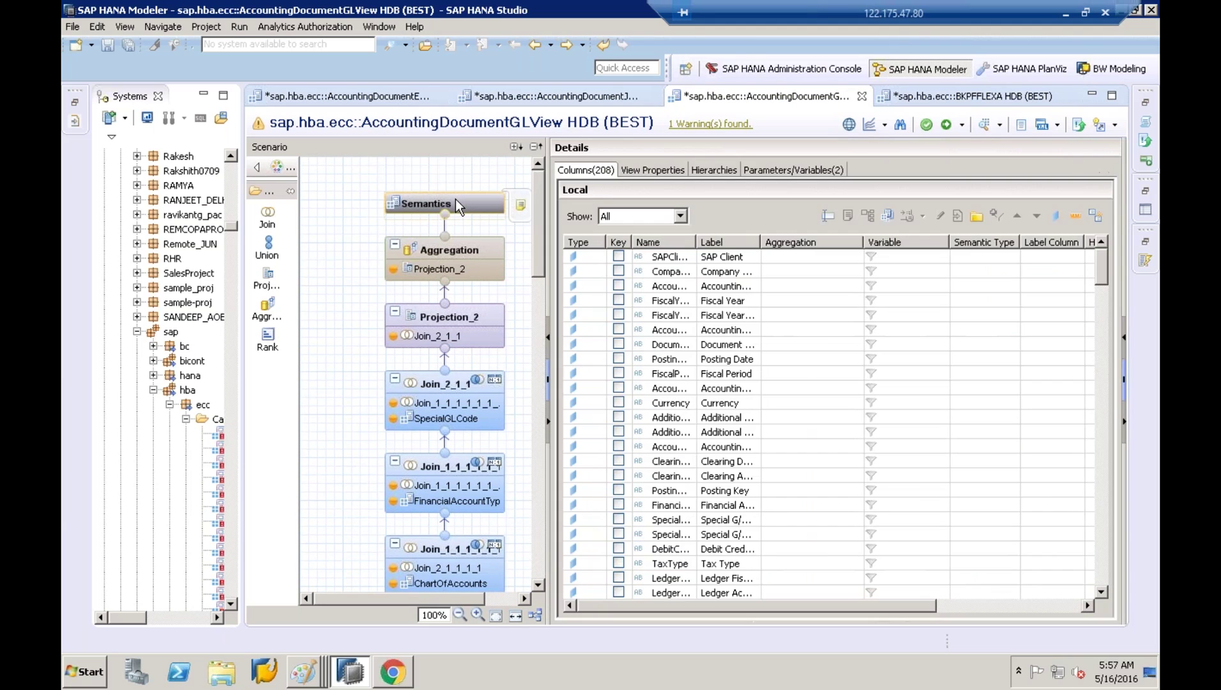
click(635, 173)
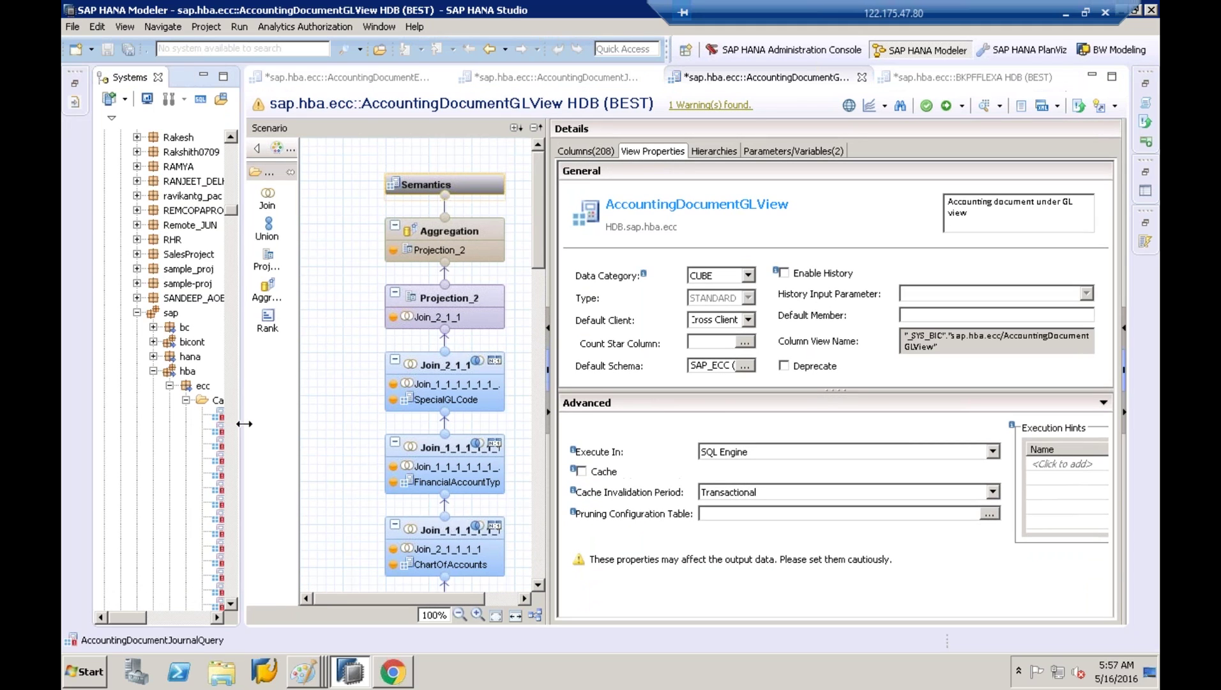
Step: Find the SalesDocumentHeader calculation view under sap.hba.ecc and open it
drag(244, 423, 424, 399)
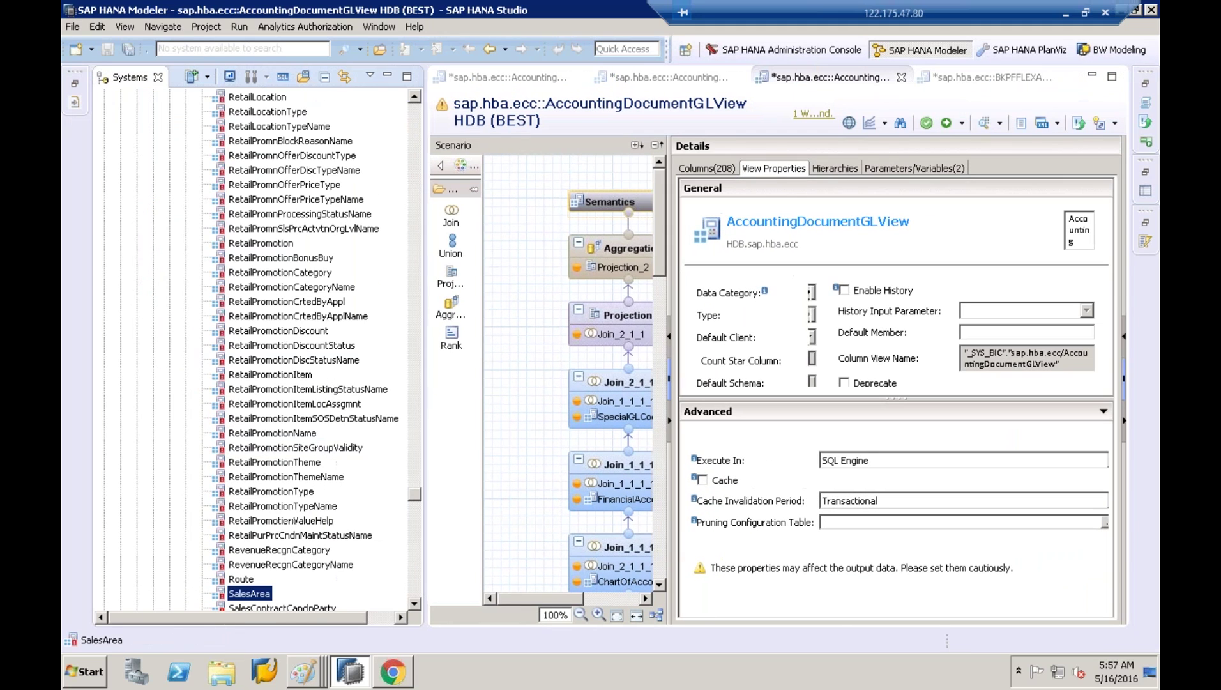
click(419, 588)
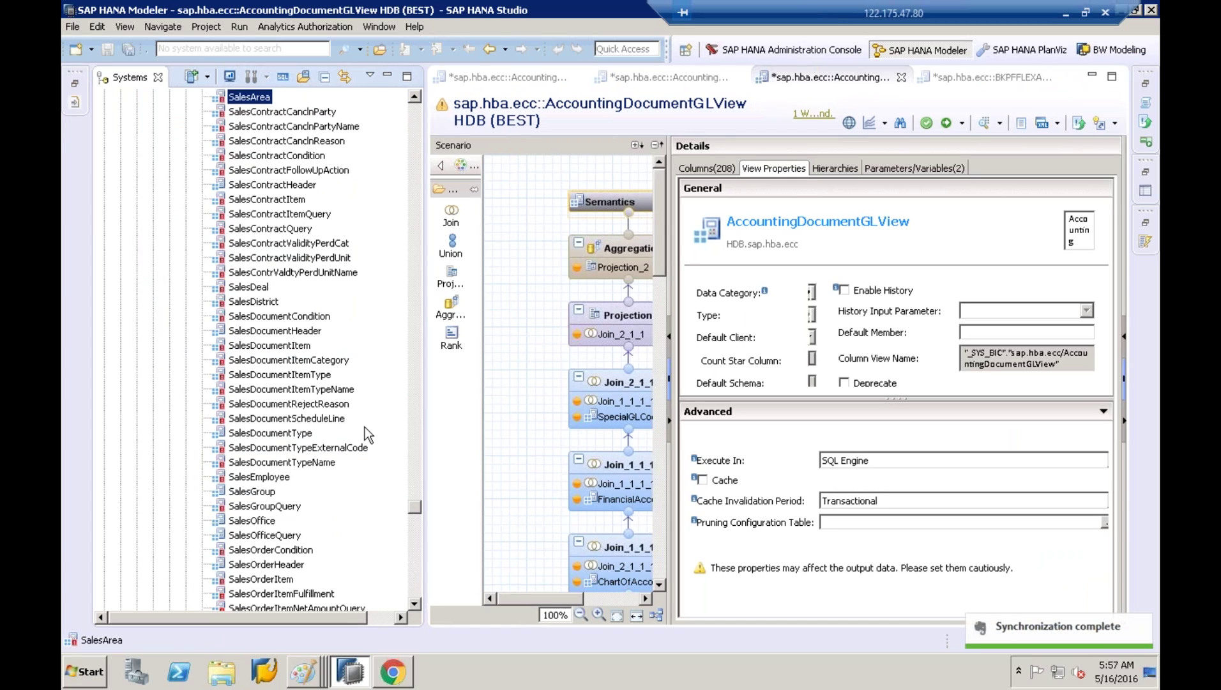
click(279, 332)
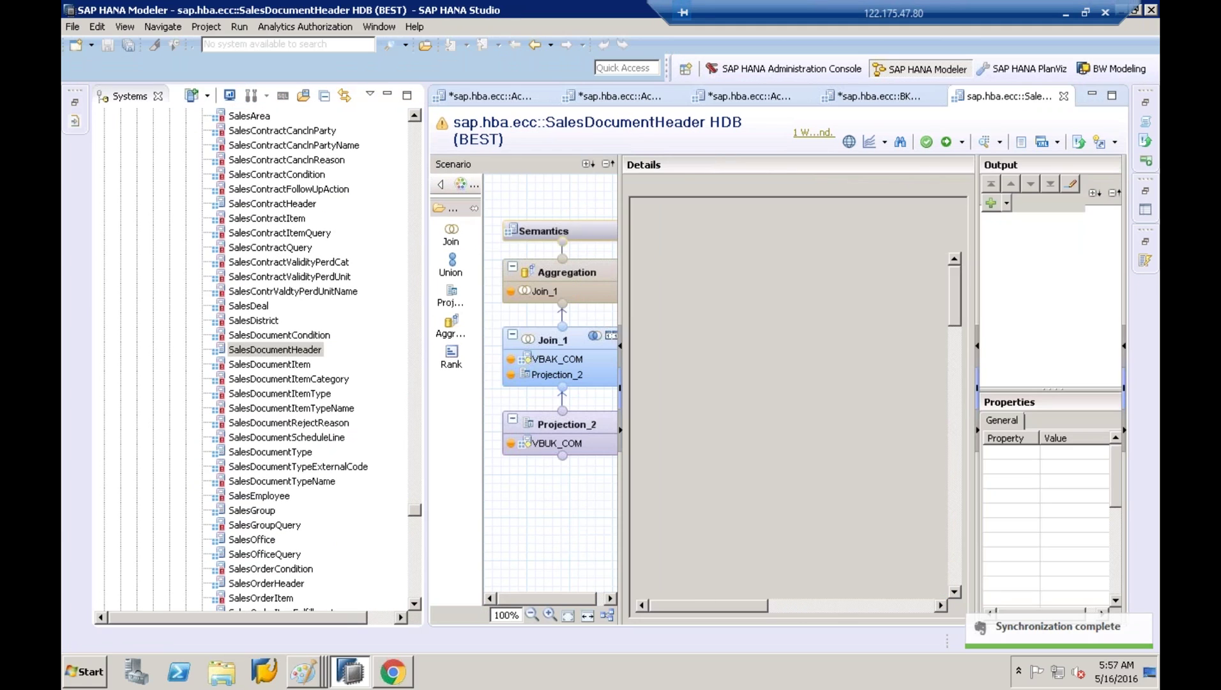
Step: Open the VBAK_COM source view from Join_1 of SalesDocumentHeader and examine the description in its view properties
drag(424, 333, 313, 332)
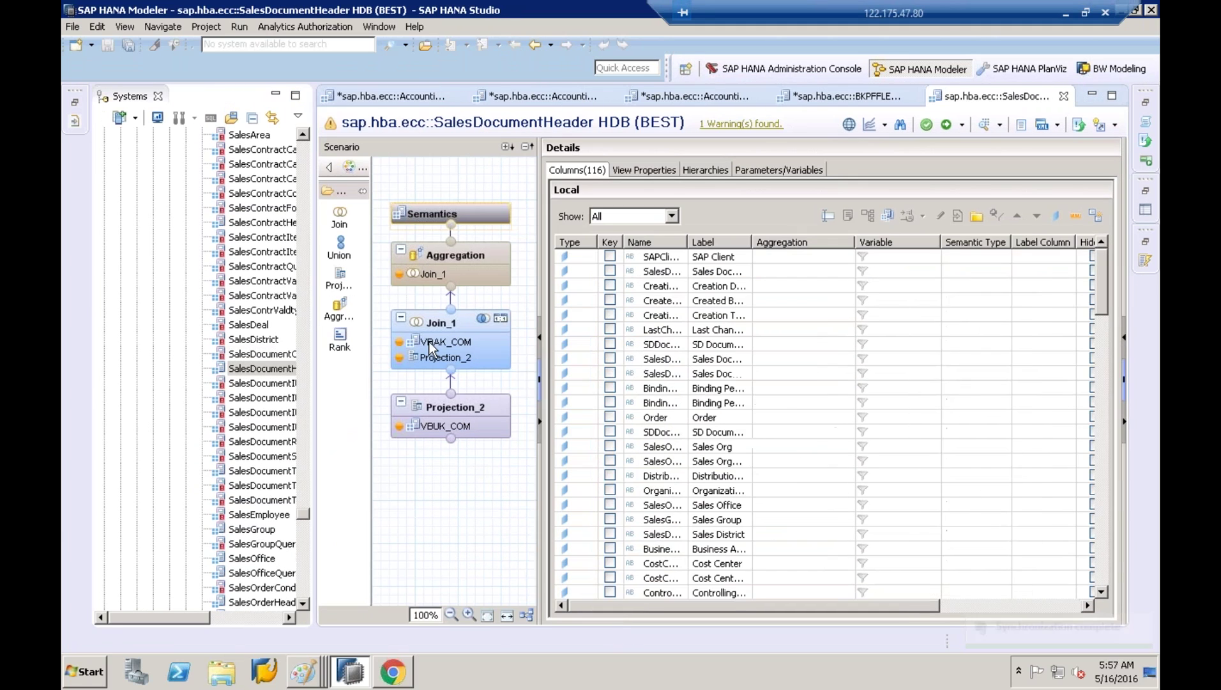
right_click(429, 342)
click(460, 351)
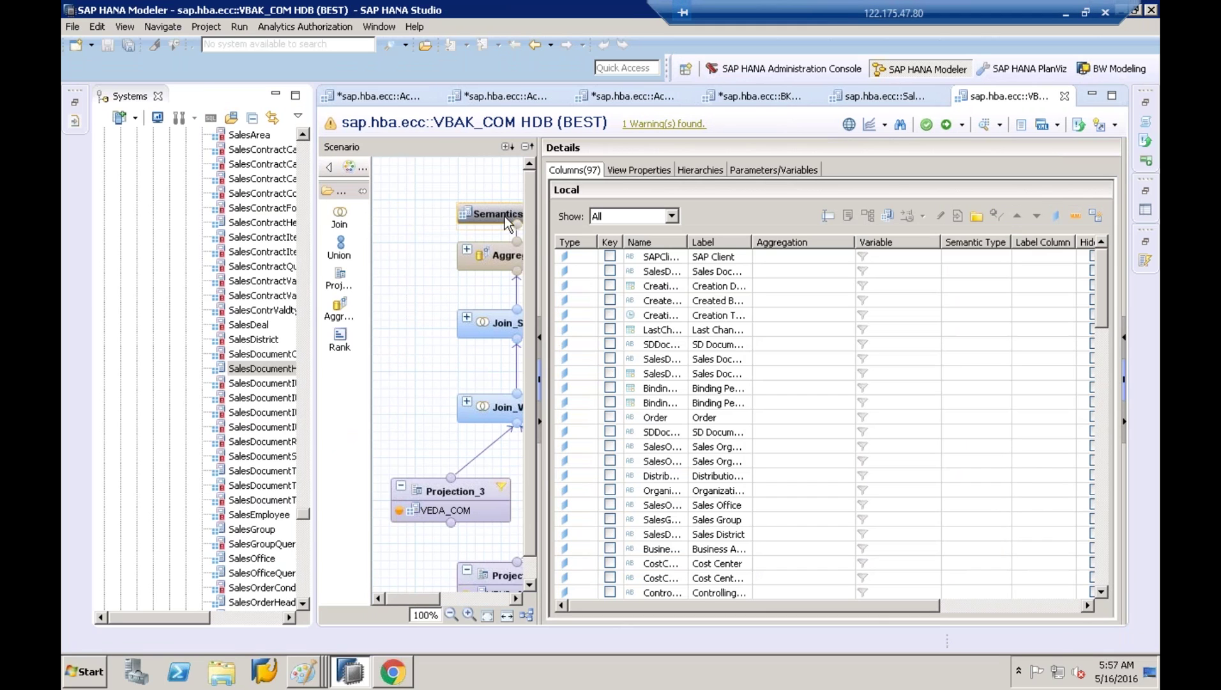
click(617, 171)
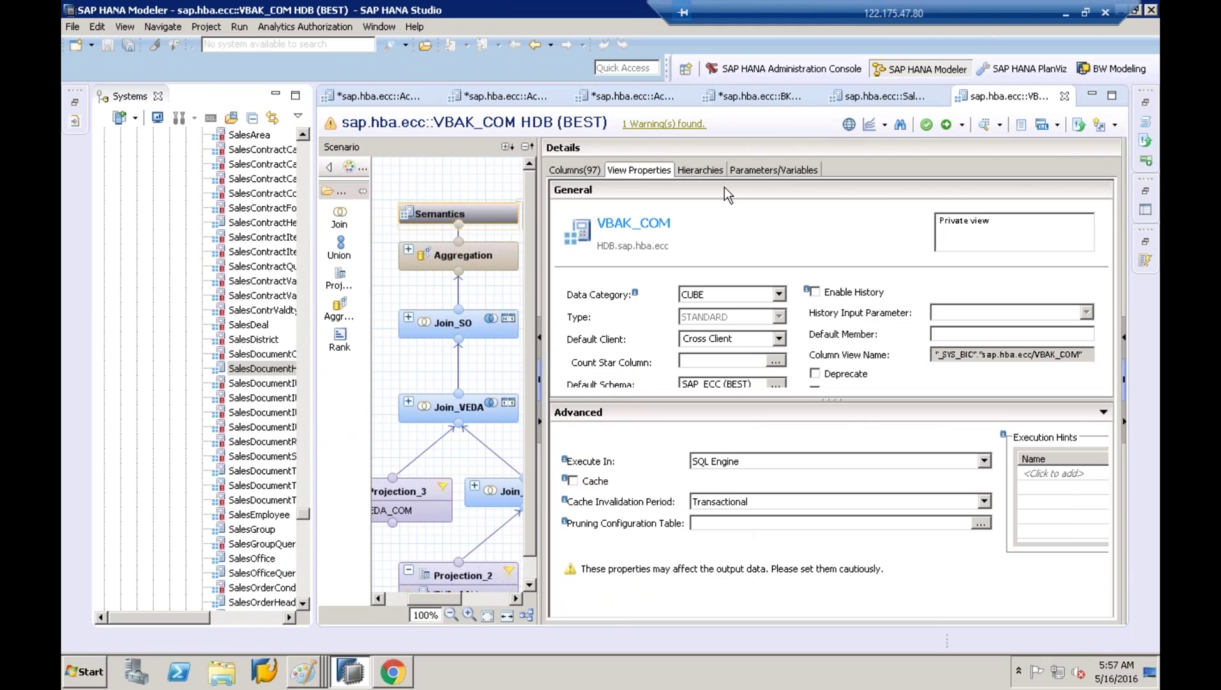
drag(1009, 221, 889, 220)
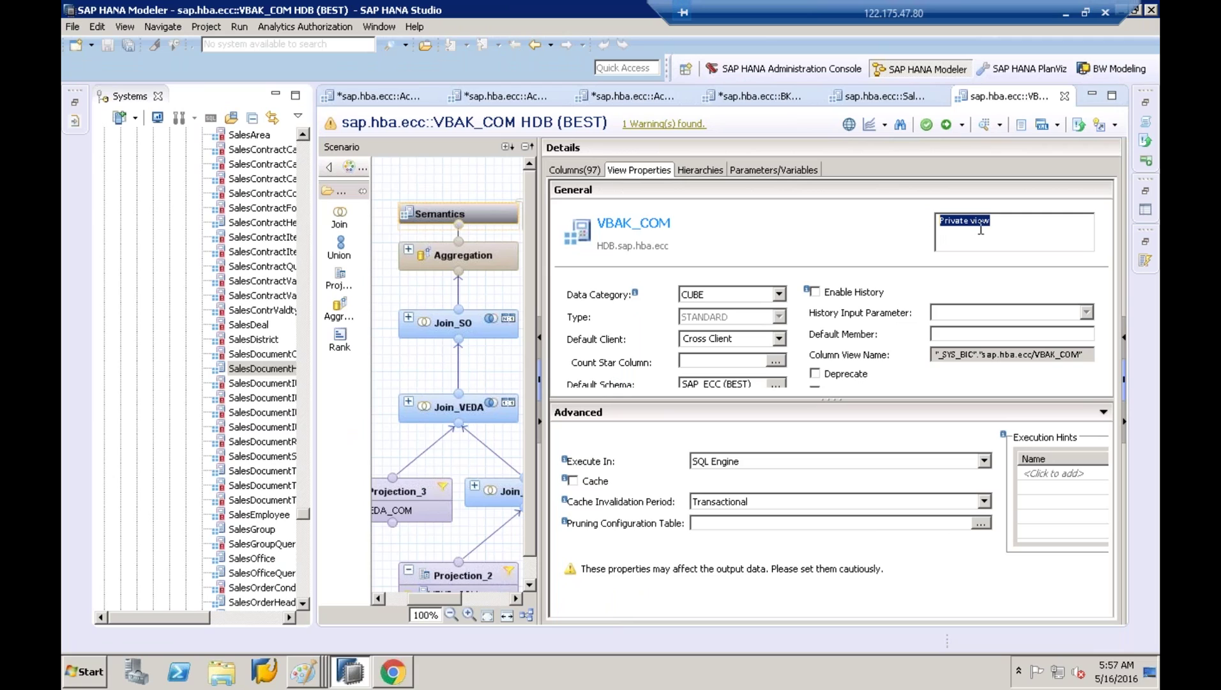
click(1002, 227)
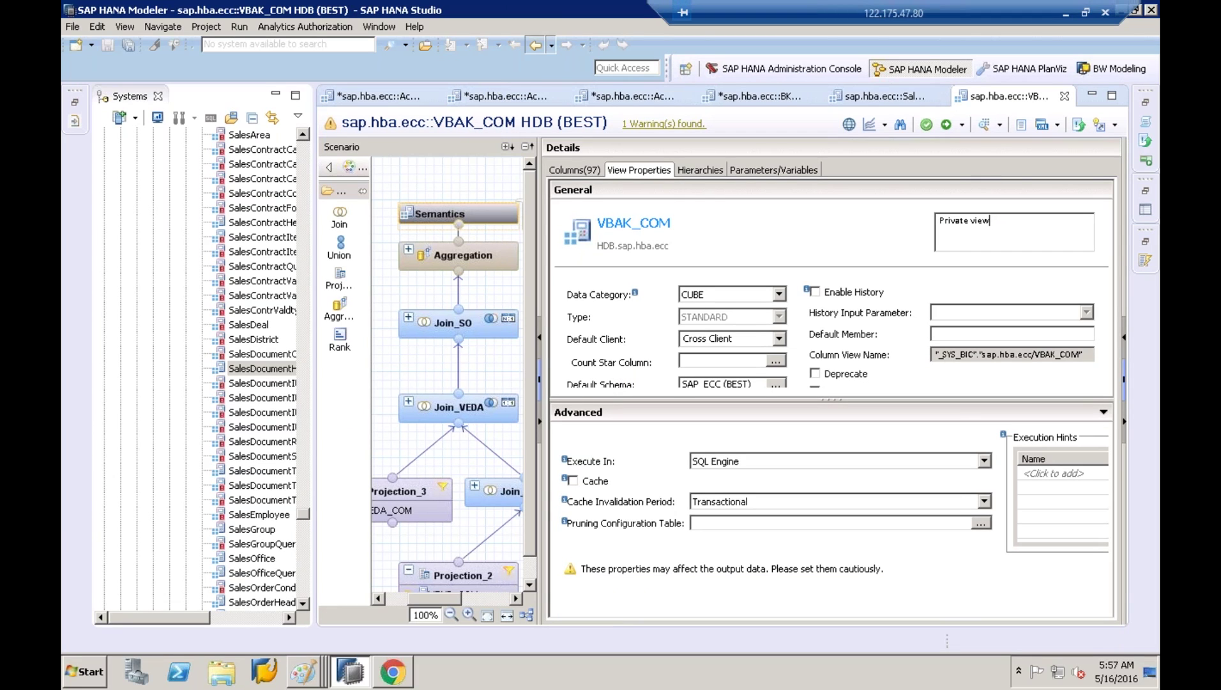
Step: Return to SalesDocumentHeader and examine the description in the view properties of its Semantics node
click(882, 95)
click(468, 212)
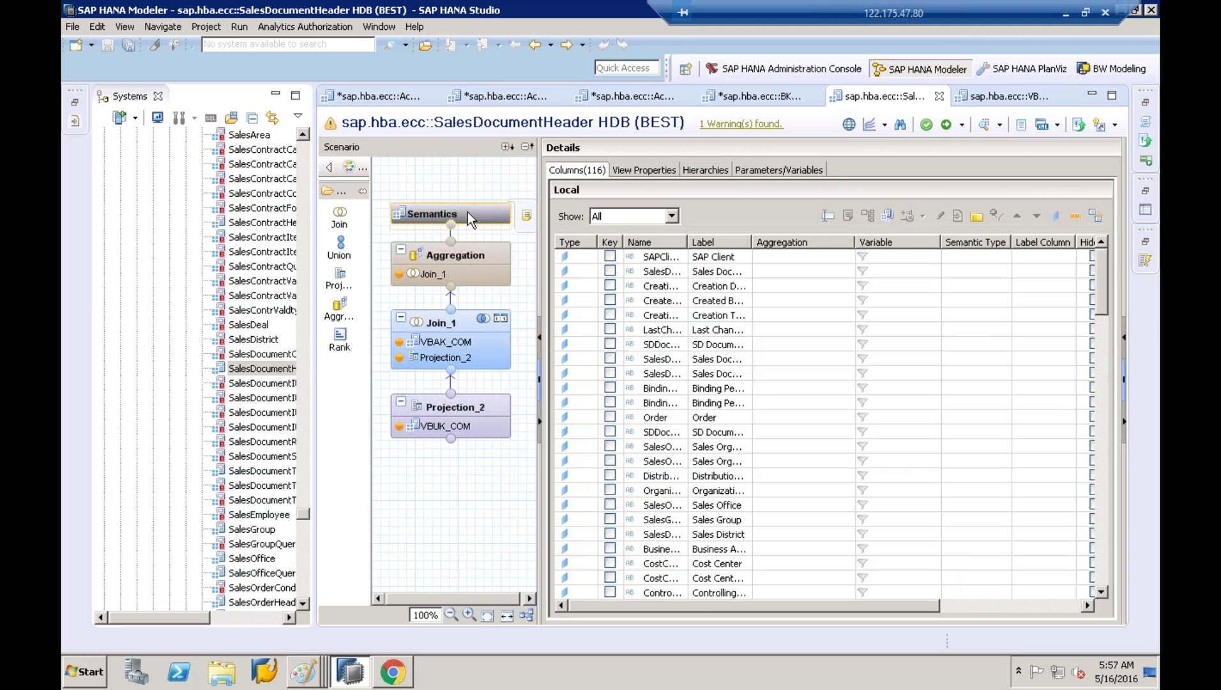
click(619, 174)
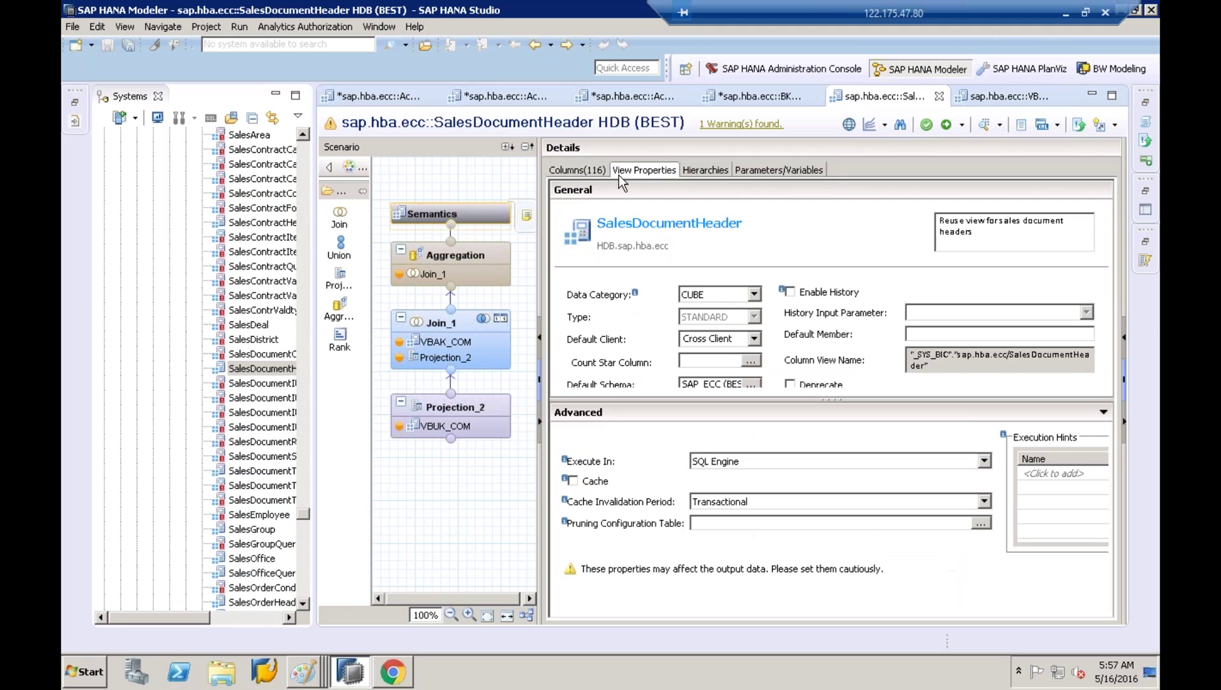
drag(967, 220, 915, 221)
click(964, 224)
drag(965, 221, 917, 222)
click(1000, 243)
drag(966, 222, 936, 222)
Step: Widen the Systems tree and open the SalesOfficeQuery calculation view under sap.hba.ecc
click(267, 369)
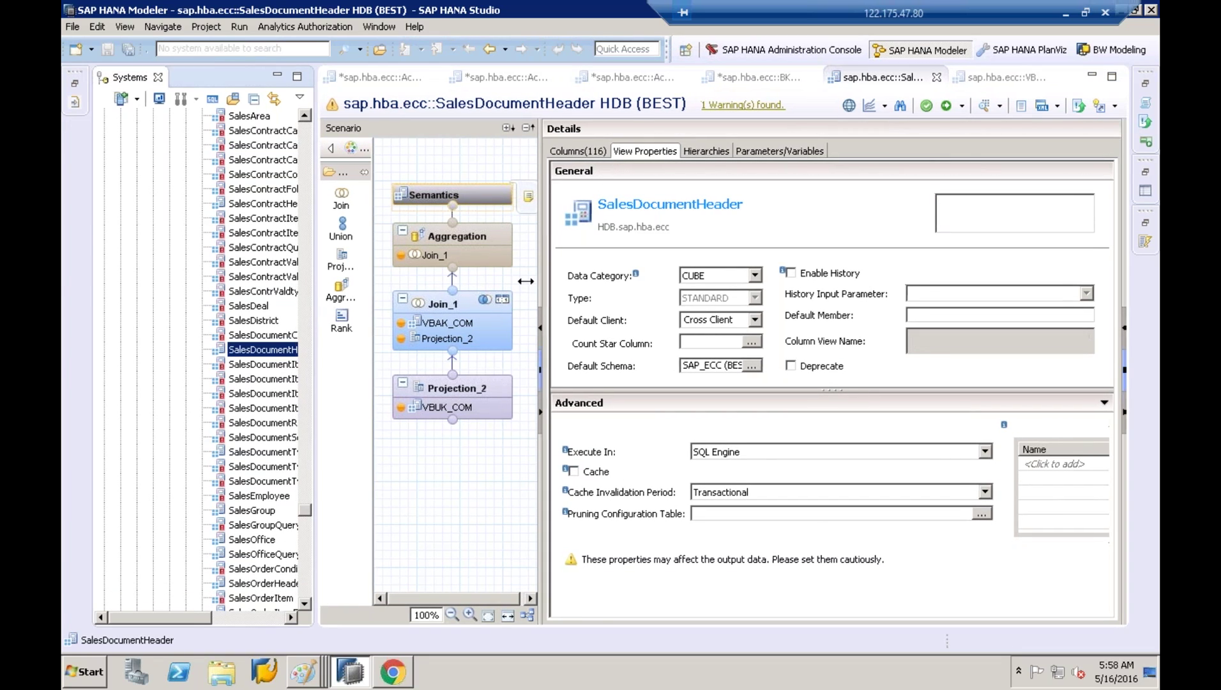
drag(525, 281, 536, 281)
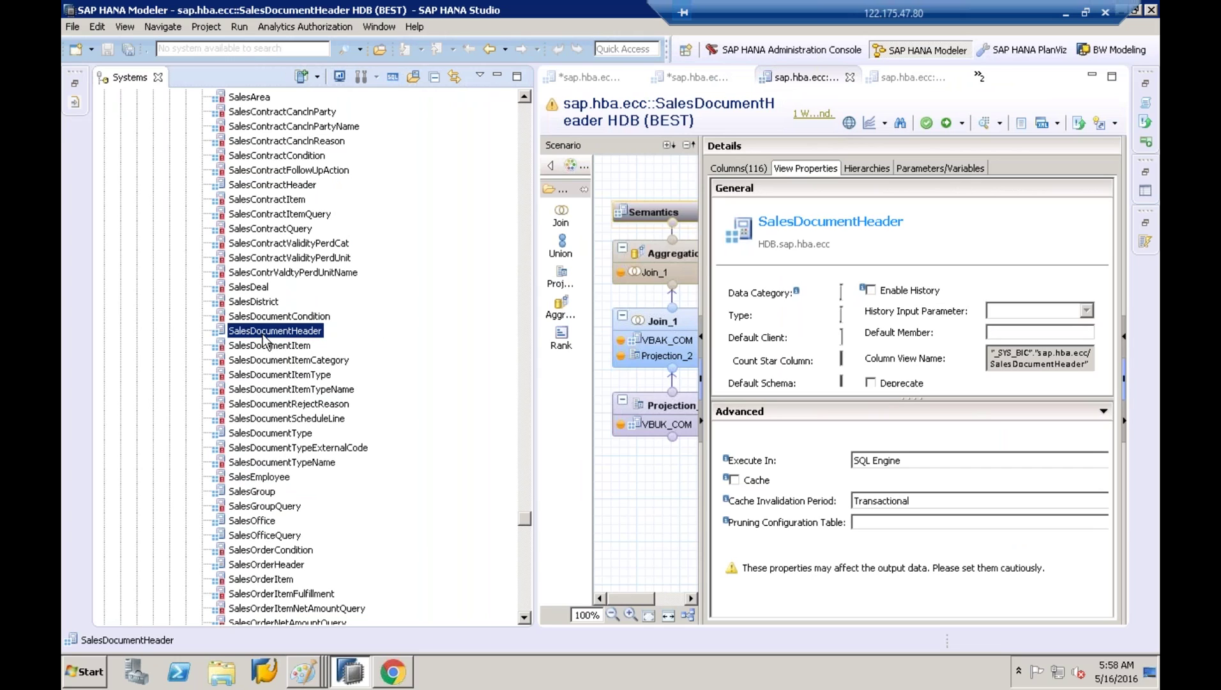
click(296, 508)
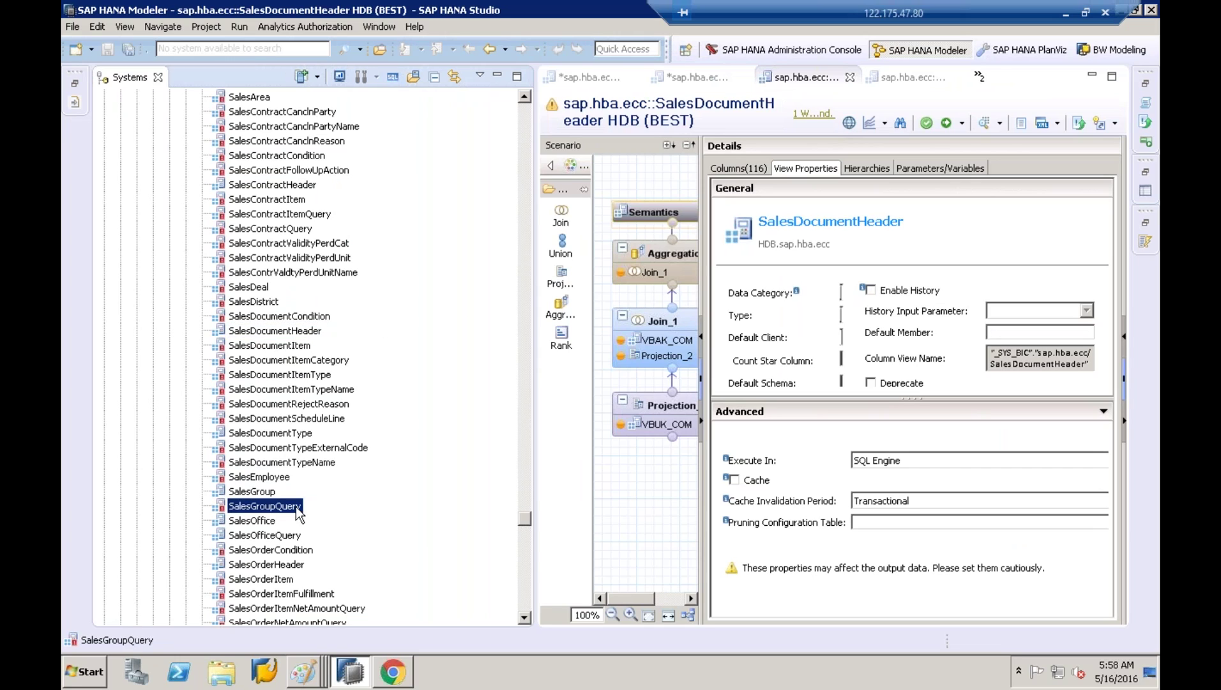
click(273, 566)
double_click(273, 565)
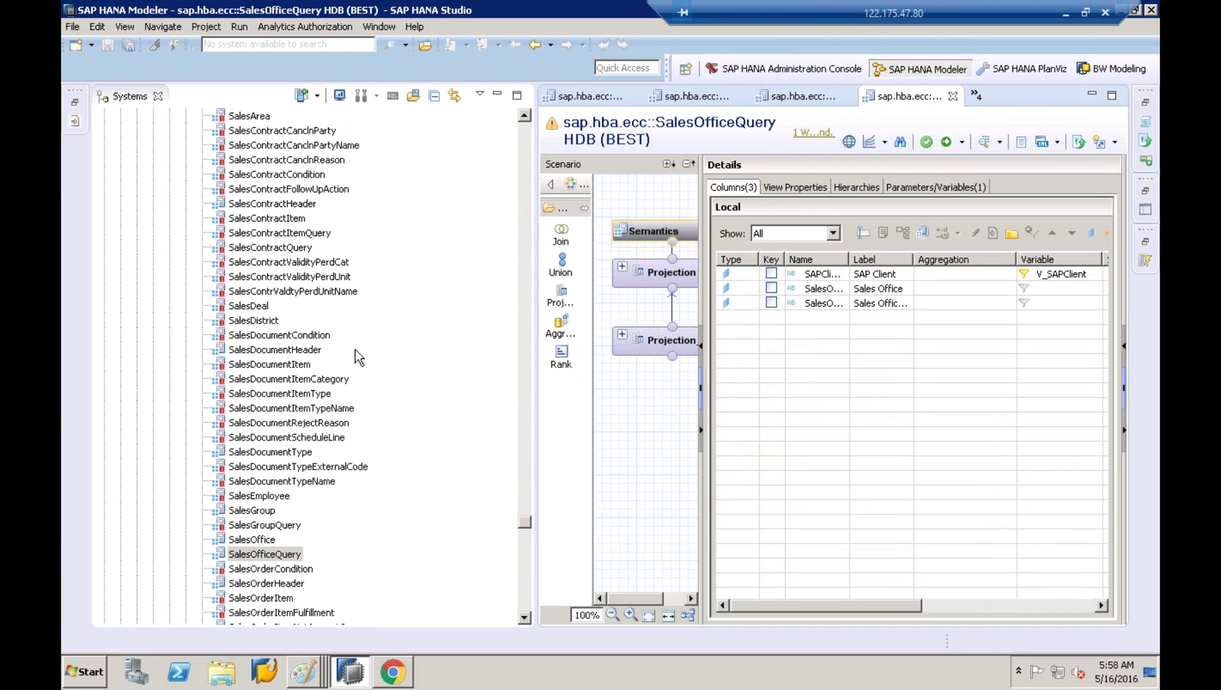
Step: Switch to the SAP HANA Live Browser in Chrome, and expand the Query group of sap.hba.ecc with the view tree widened
click(423, 682)
click(394, 674)
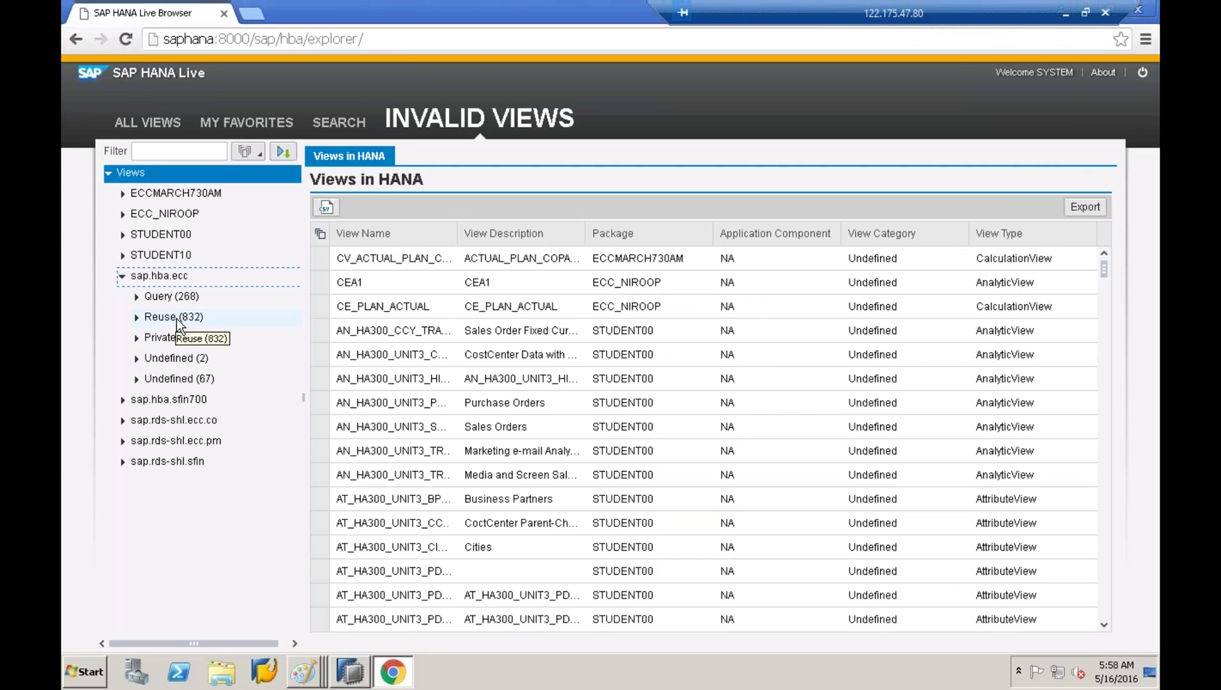
click(136, 297)
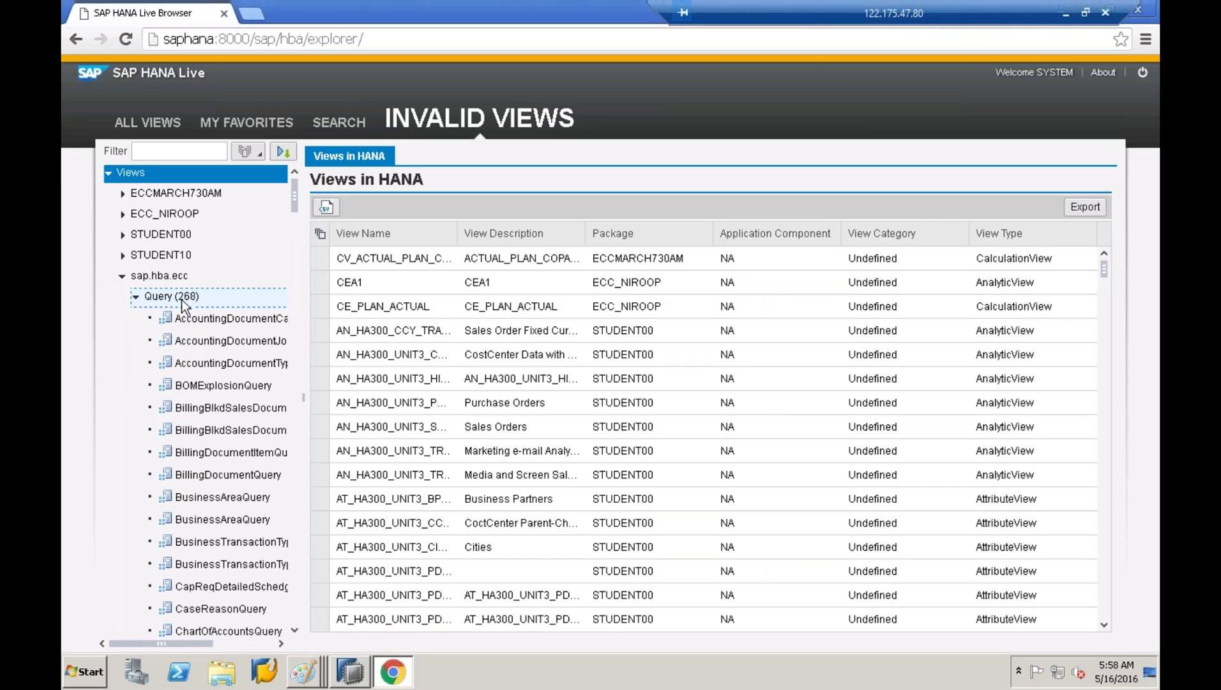
drag(304, 397, 478, 391)
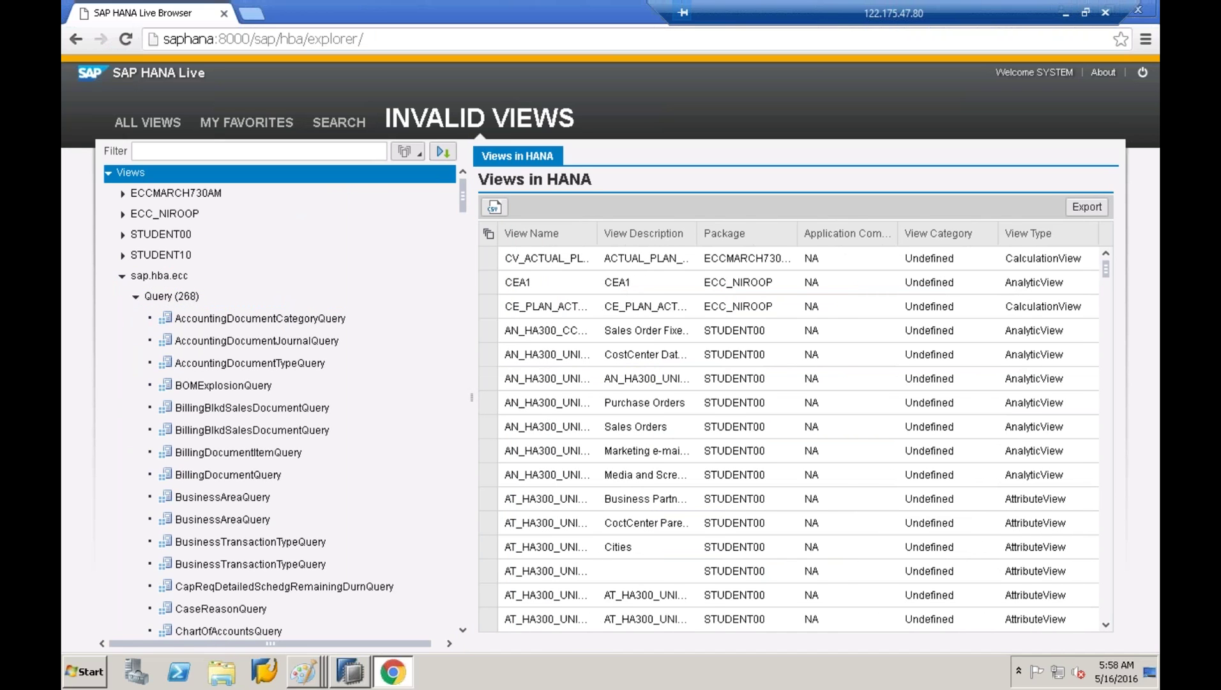
Step: Look through the query views of sap.hba.ecc and select the first SalesOrderQuery entry
scroll(216, 440, down, 10)
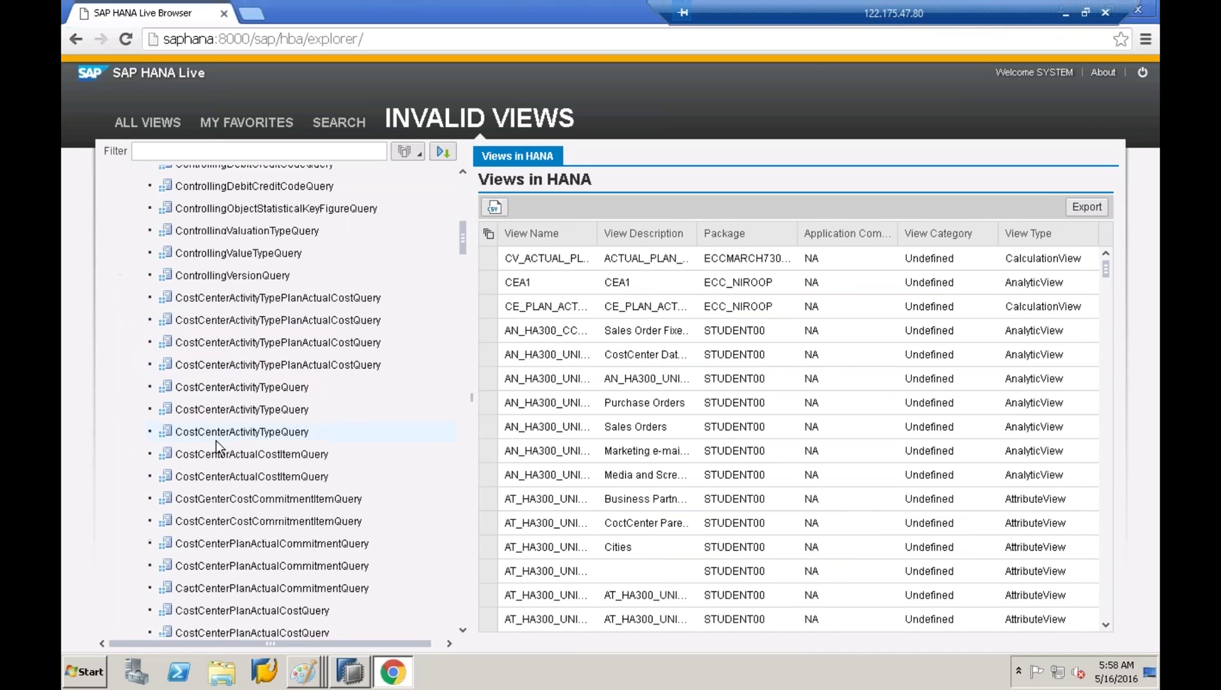
scroll(217, 447, down, 15)
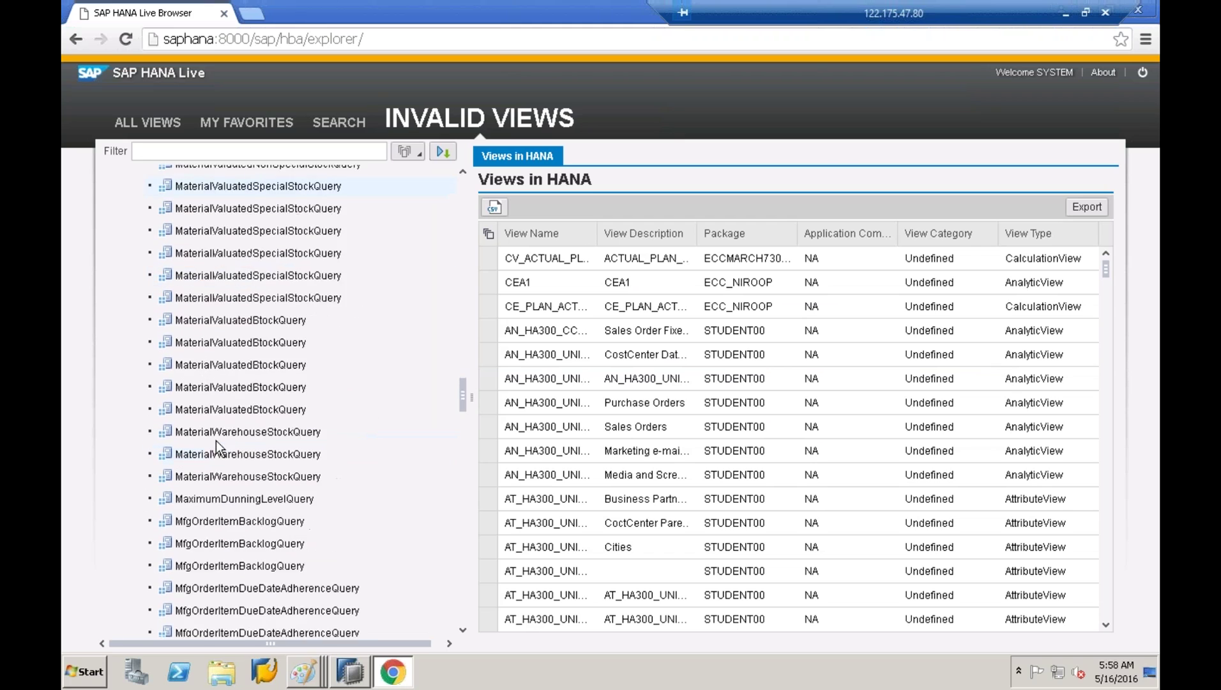
scroll(216, 448, down, 15)
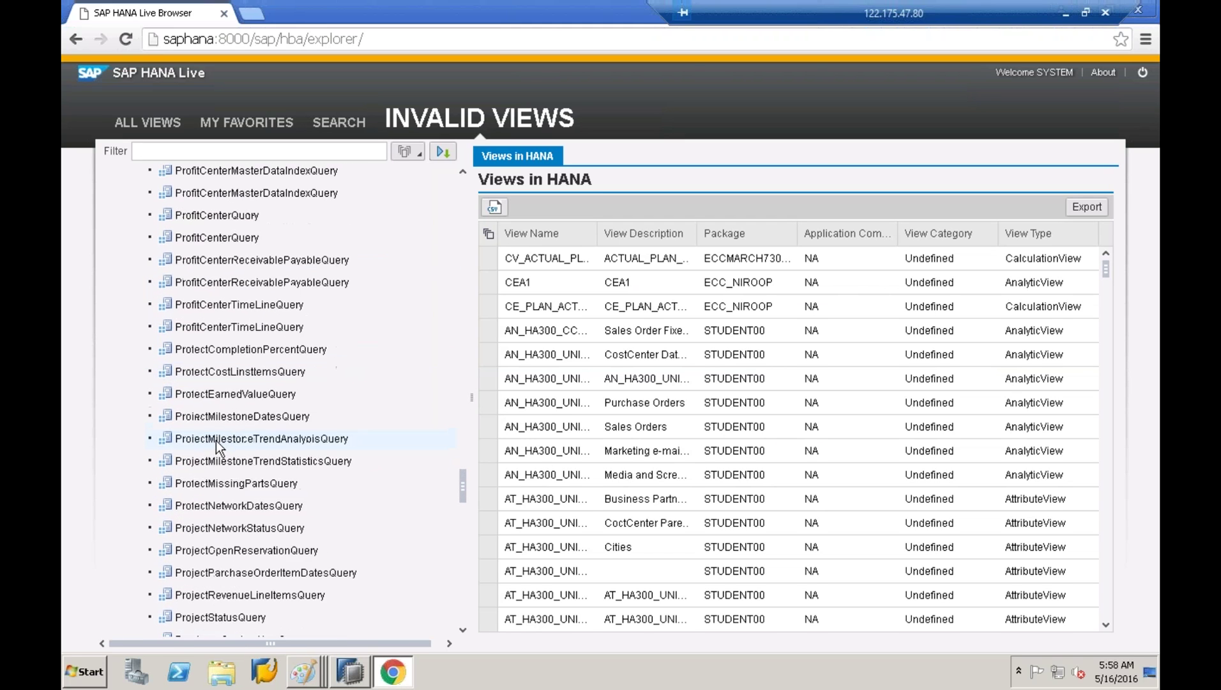
scroll(216, 447, down, 15)
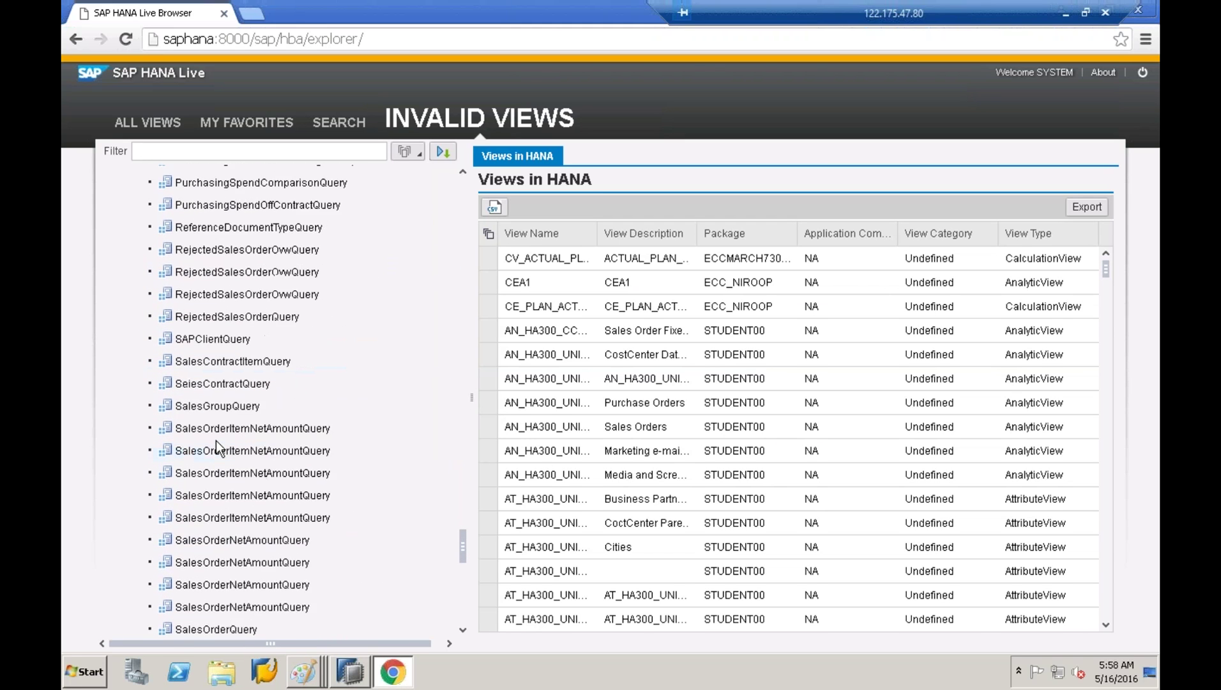
scroll(216, 440, down, 3)
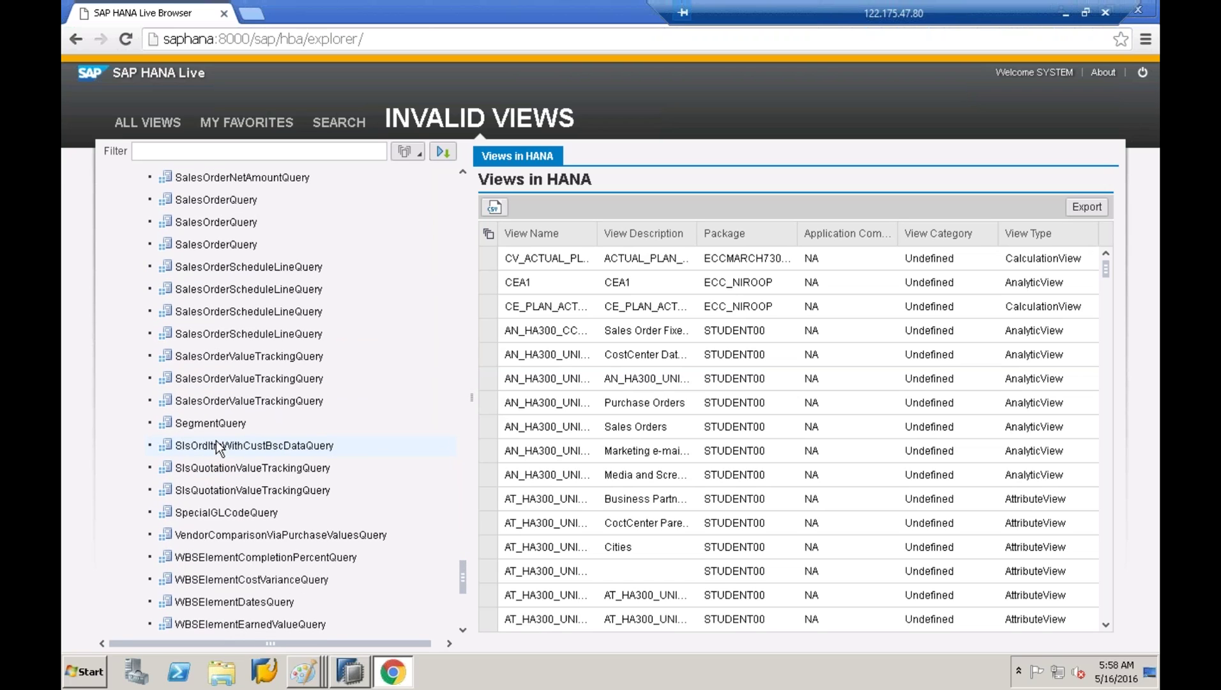
scroll(216, 440, down, 6)
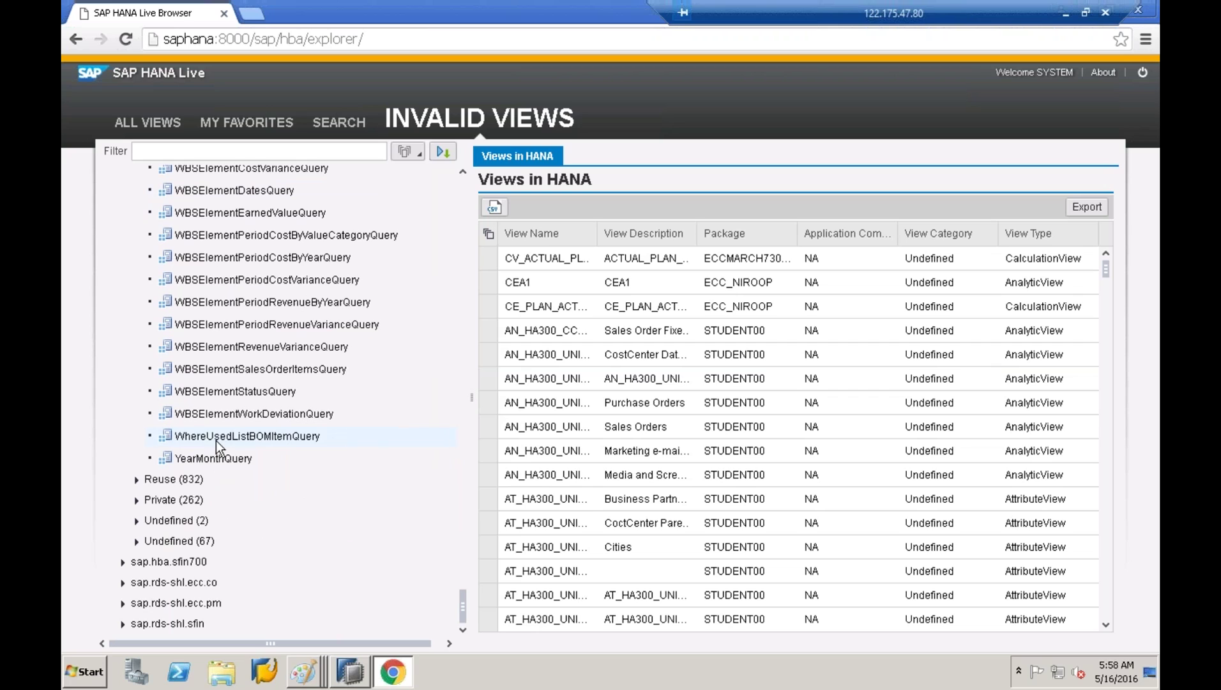
scroll(216, 440, up, 6)
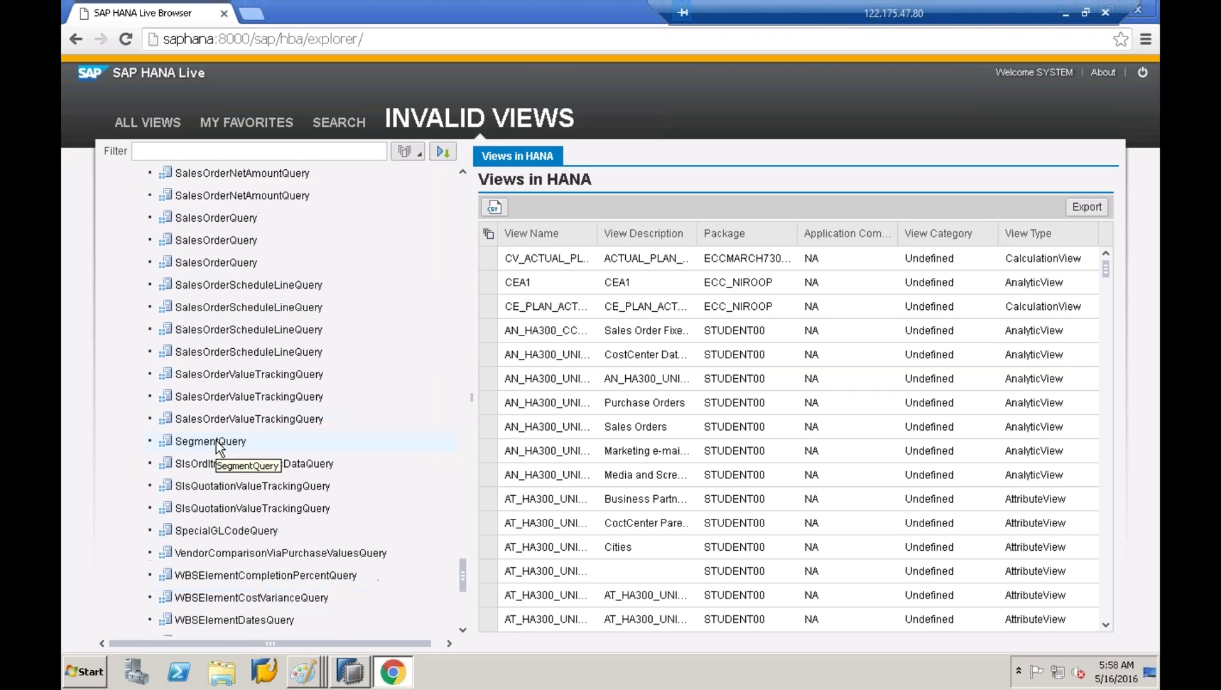
click(218, 218)
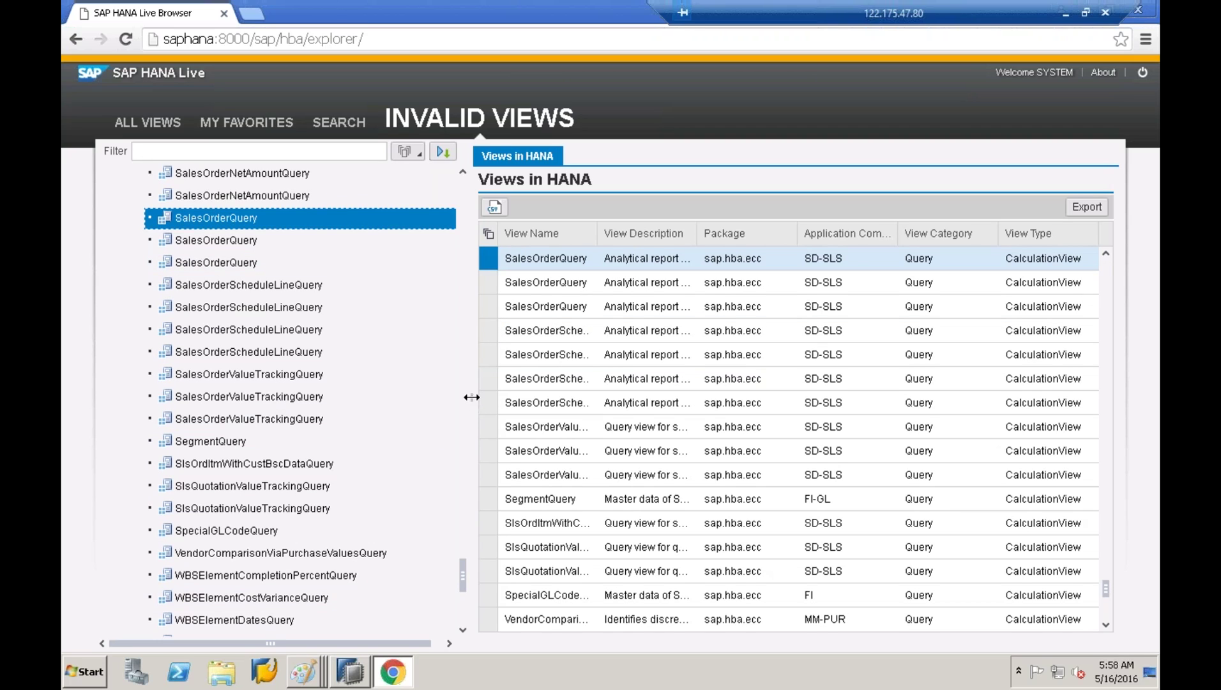
Step: Narrow the view tree and widen the columns of the Views in HANA table to show full view names and packages
drag(471, 396, 338, 385)
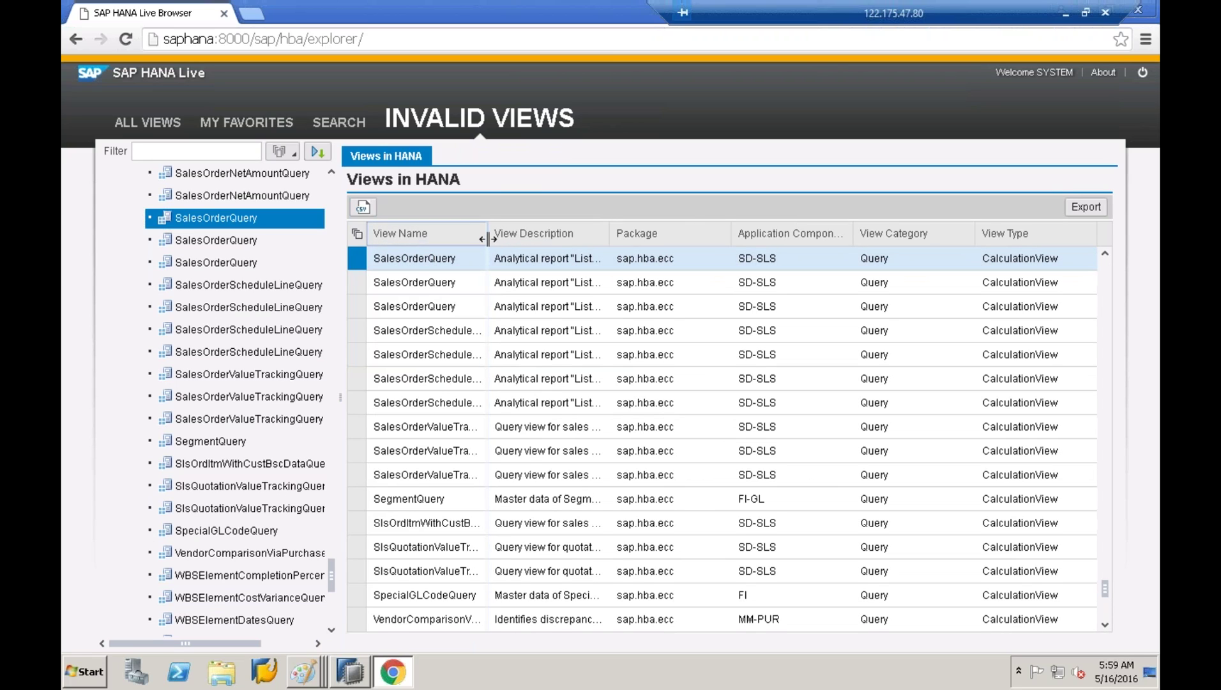
drag(487, 239, 538, 236)
drag(672, 237, 807, 234)
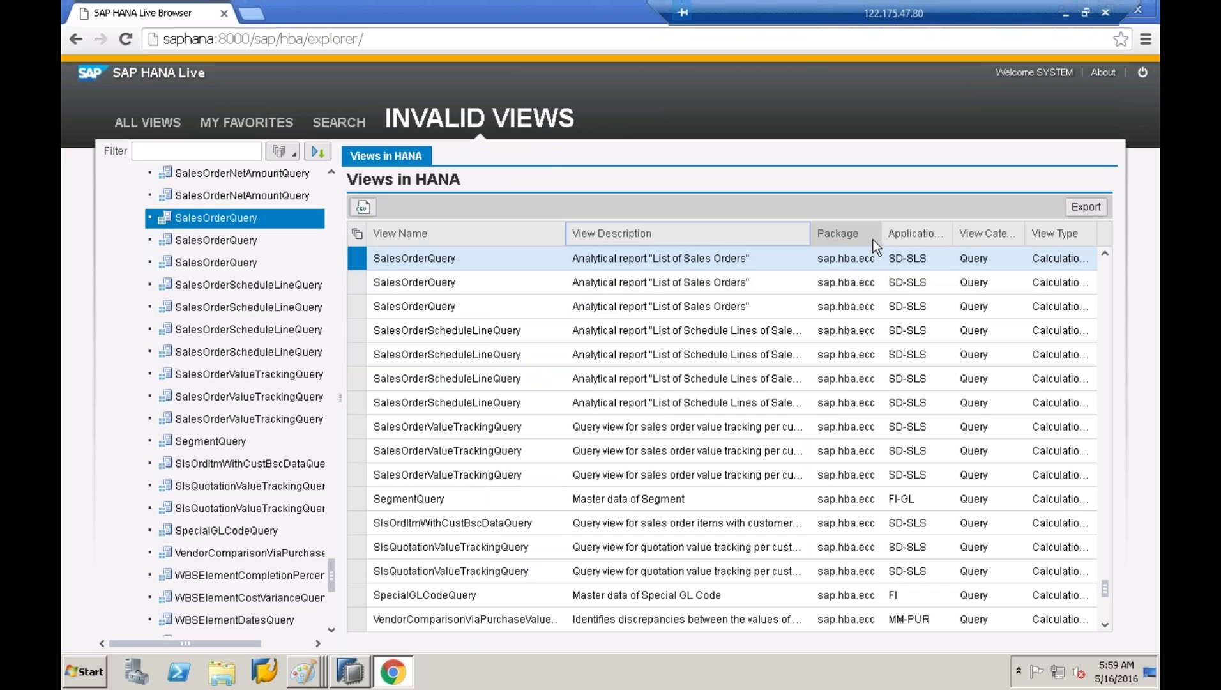
drag(882, 237, 1078, 236)
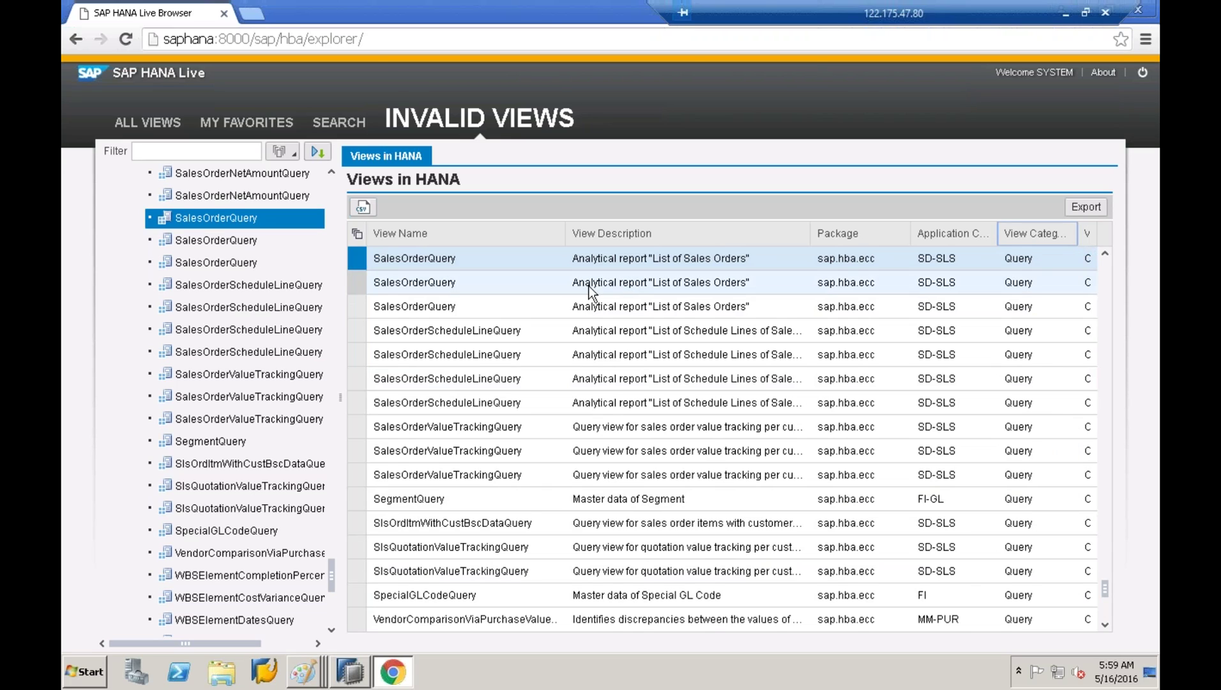
Step: Download the source table list of SalesOrderQuery as a CSV file and open it in Excel
click(467, 259)
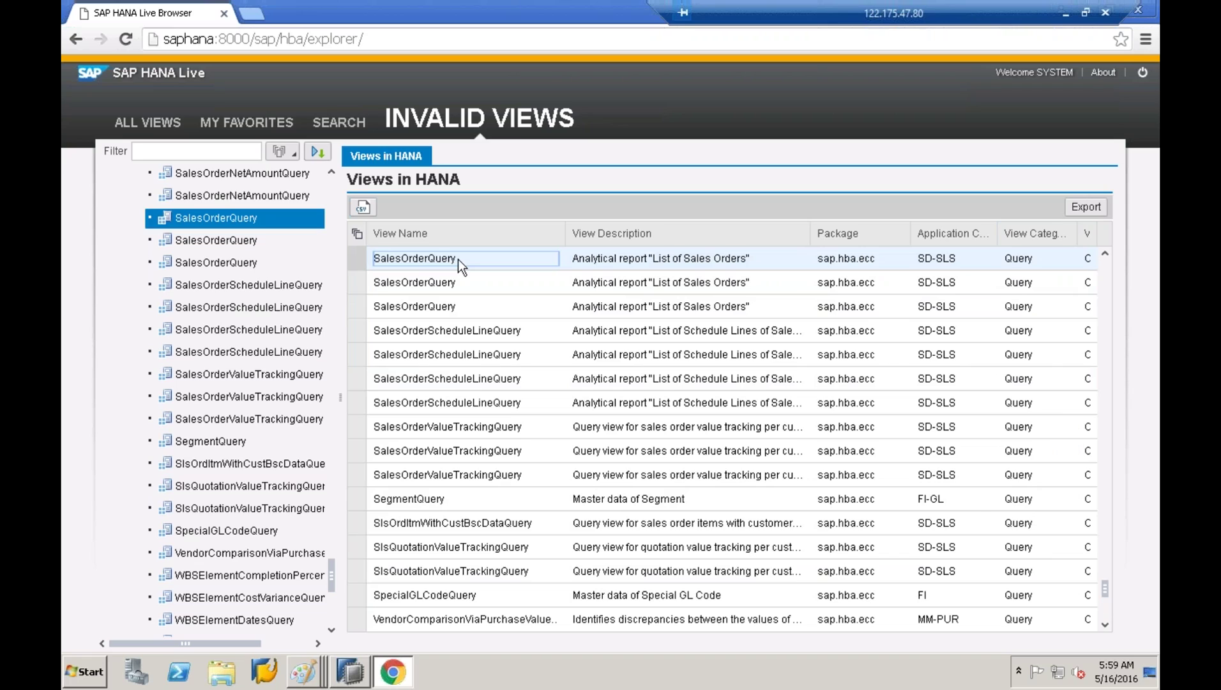
click(458, 259)
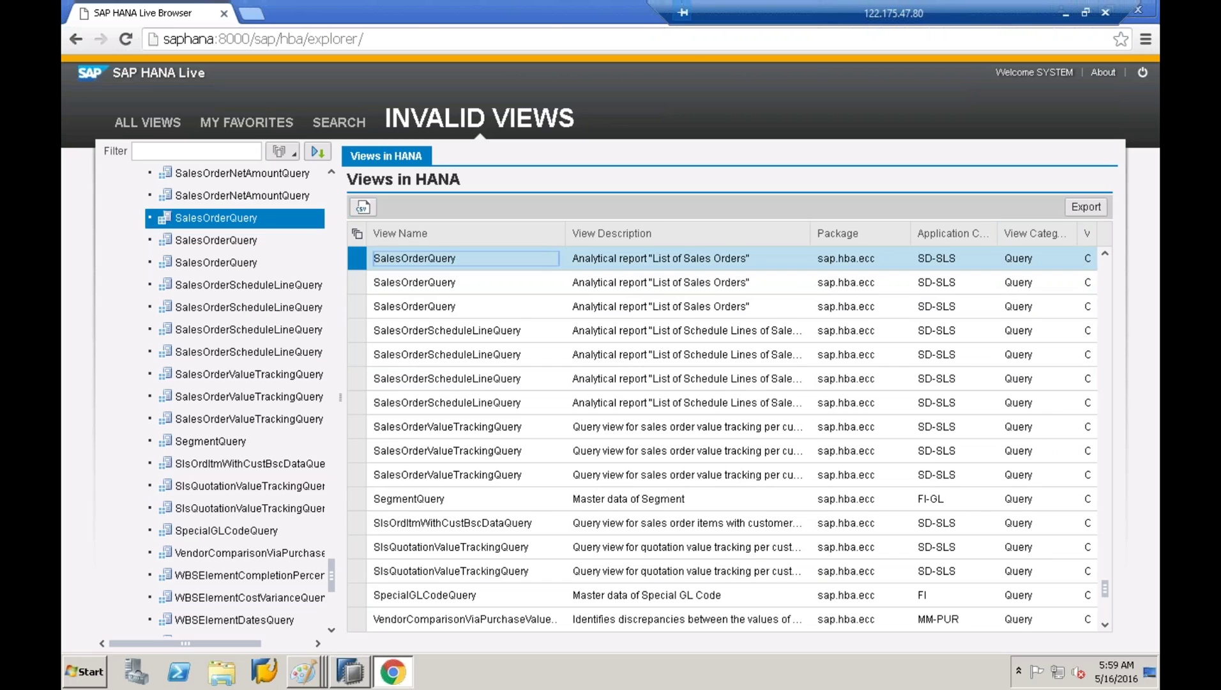
click(363, 208)
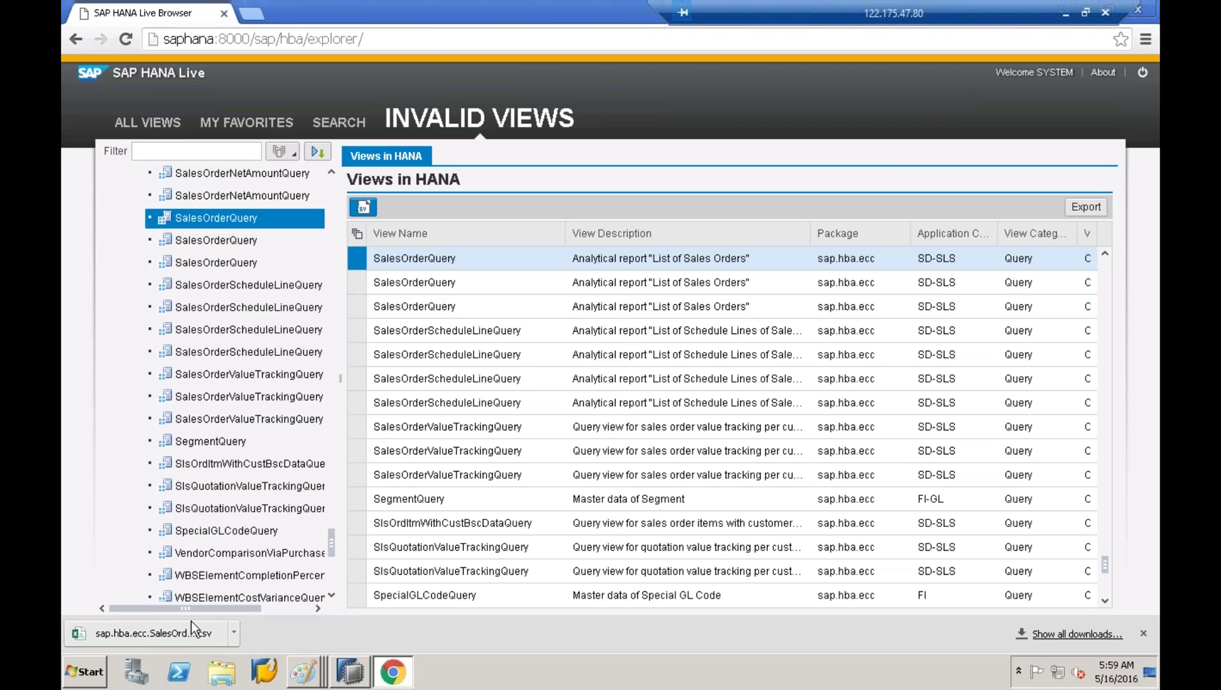
click(163, 638)
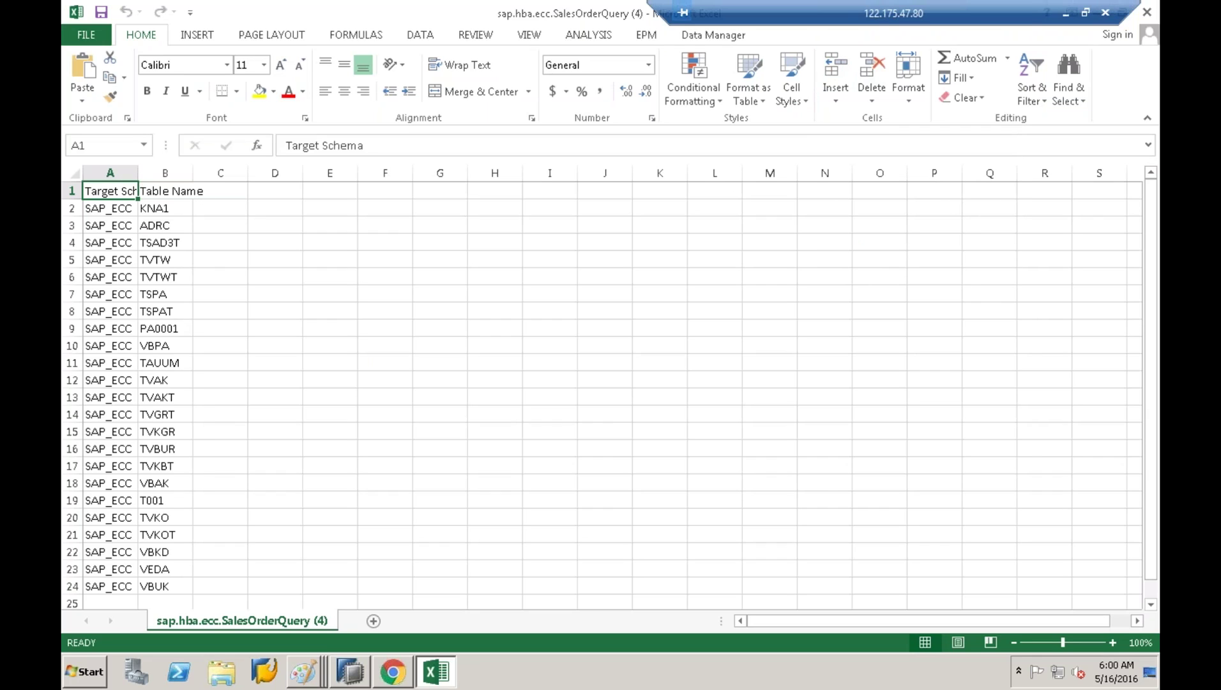
click(806, 501)
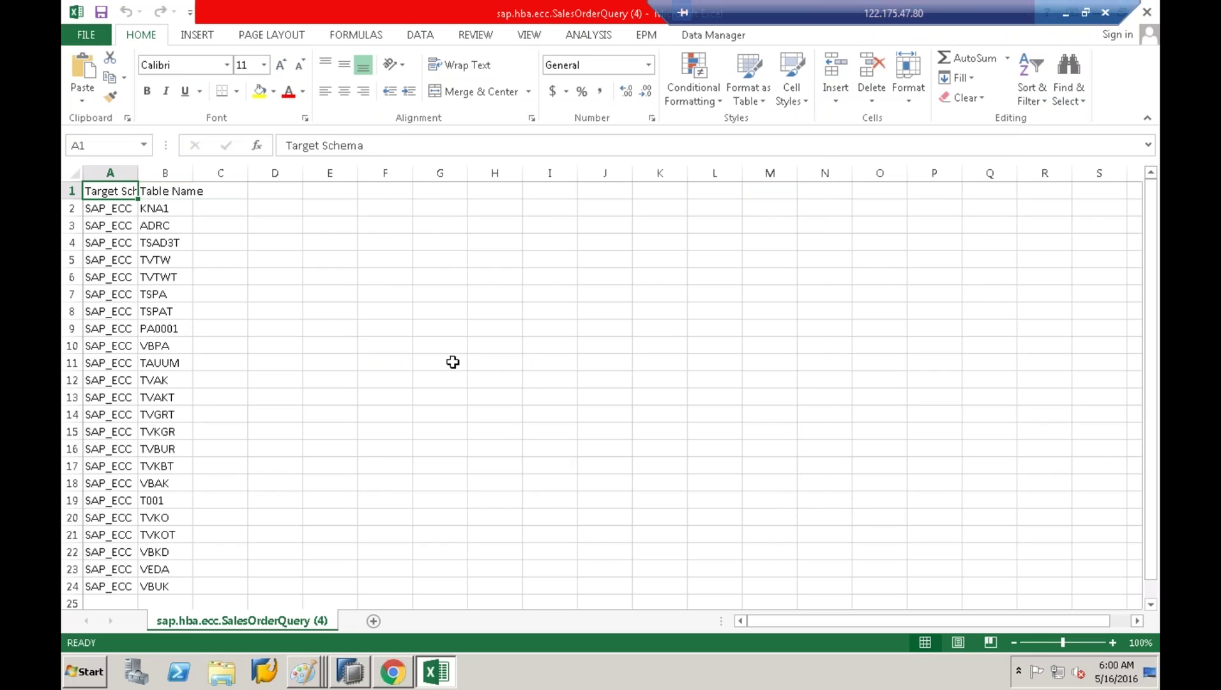
Step: Widen the Target Schema and Table Name columns and review the tables listed for SalesOrderQuery
drag(139, 175, 246, 175)
click(147, 203)
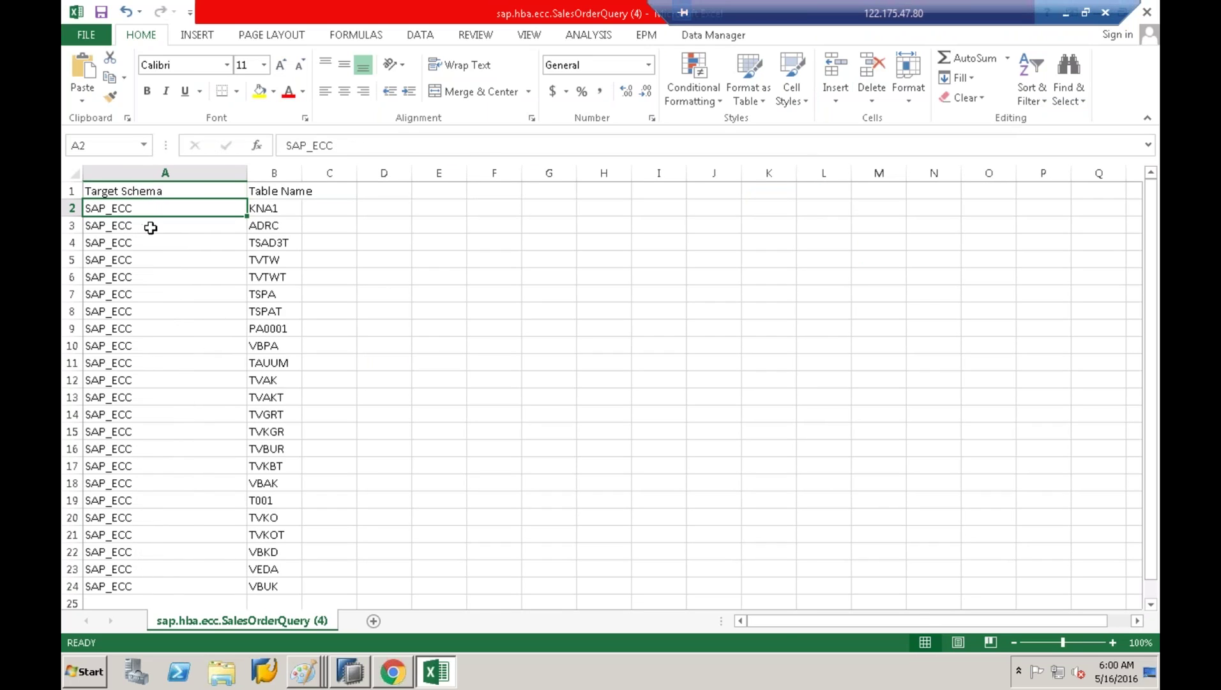
click(297, 210)
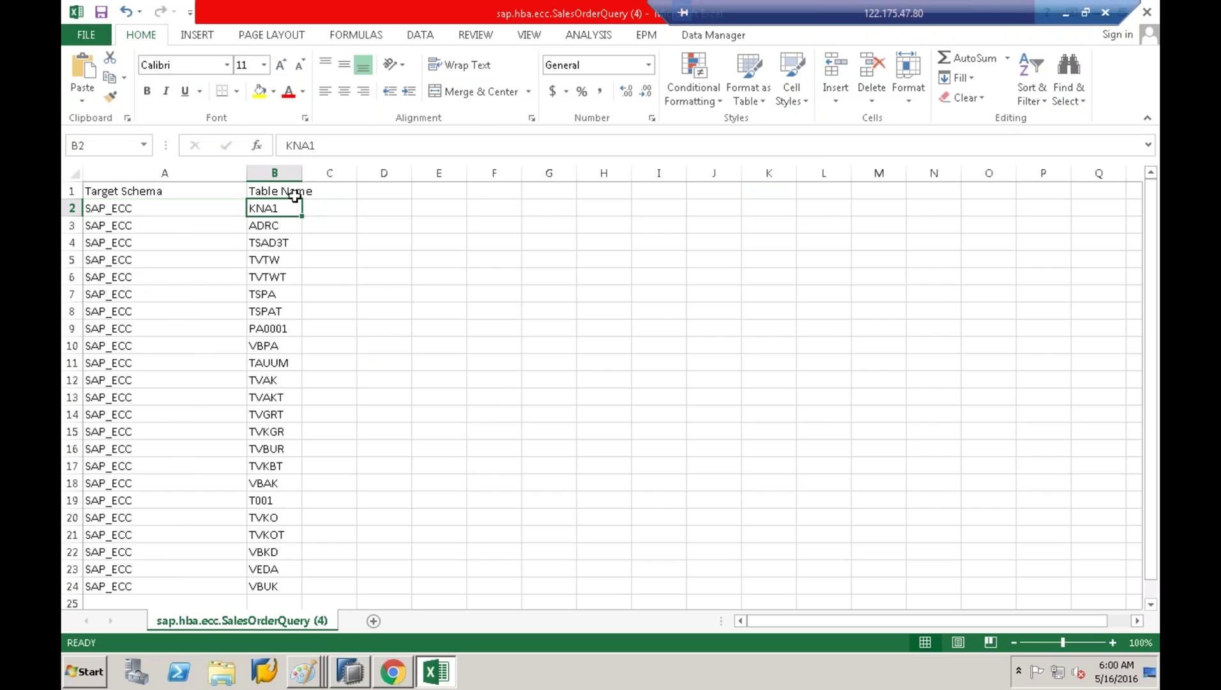
drag(298, 178, 315, 178)
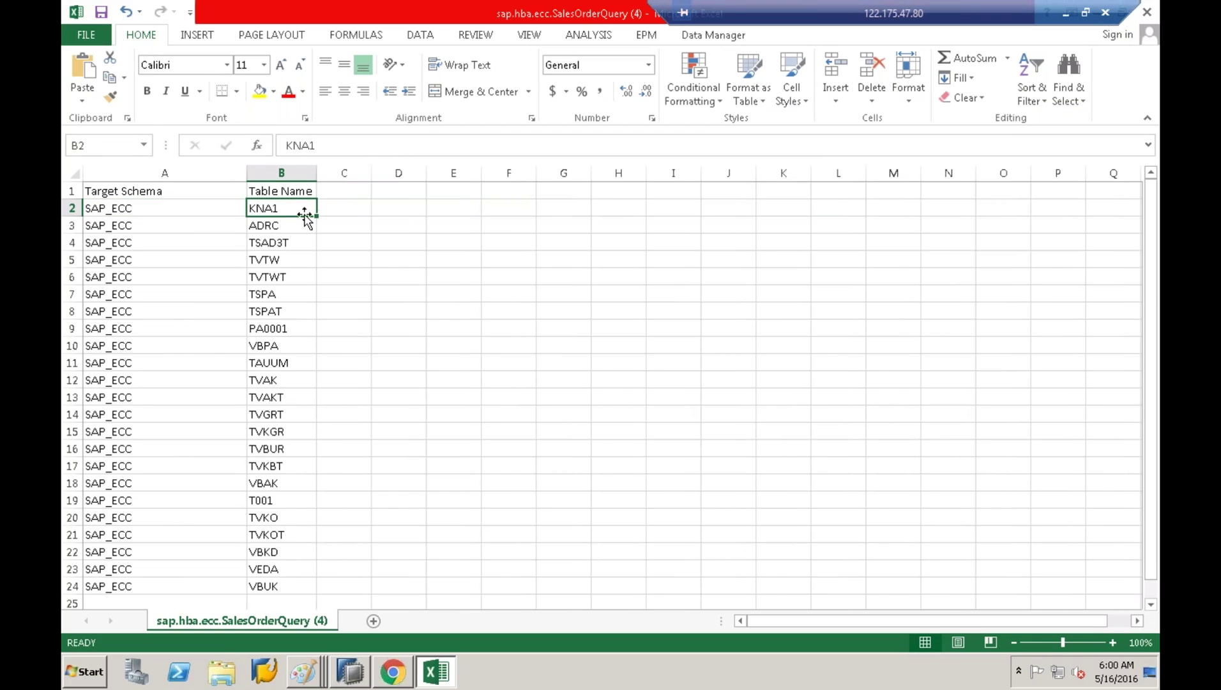
scroll(304, 217, down, 6)
scroll(304, 217, up, 6)
drag(245, 175, 261, 175)
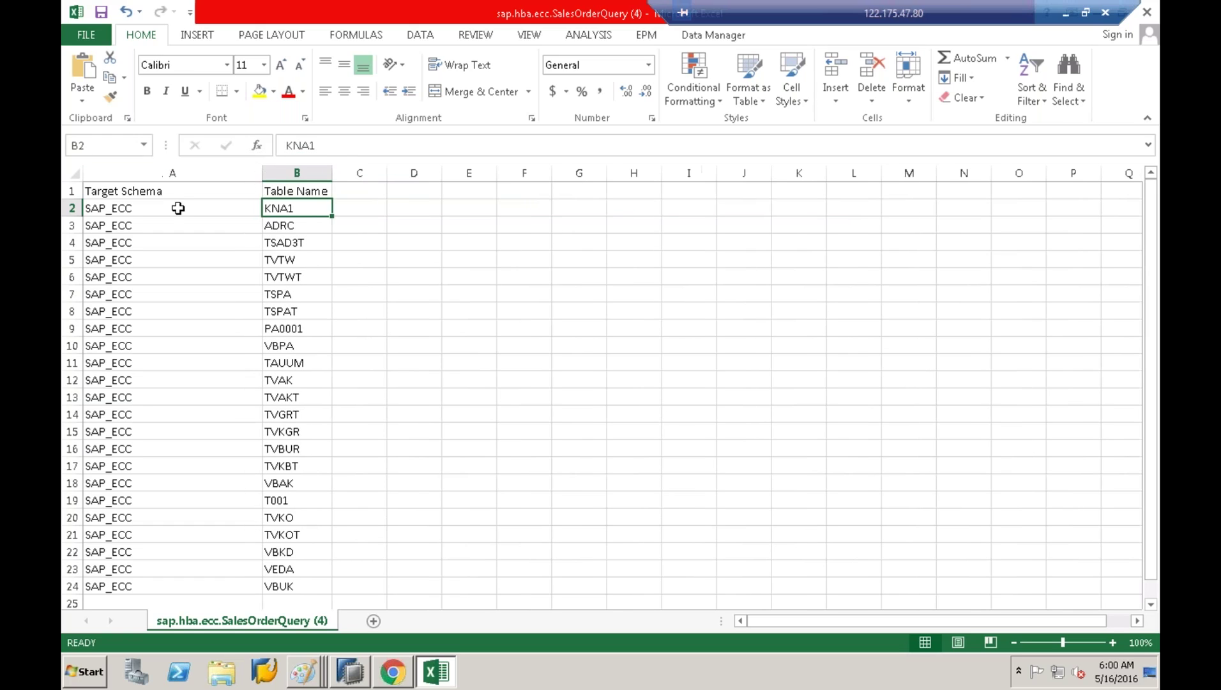
click(175, 208)
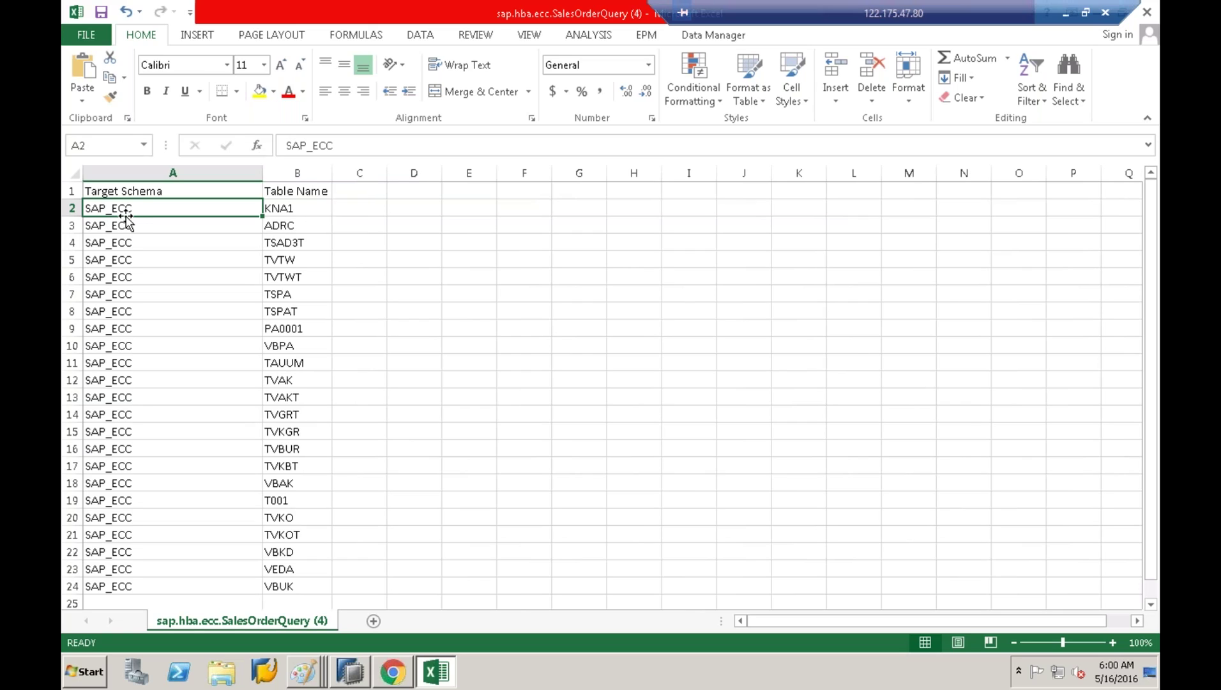
Step: Switch to SAP HANA Studio, show the Quick View and open Schema Mapping for the HDB (BEST) system
click(302, 208)
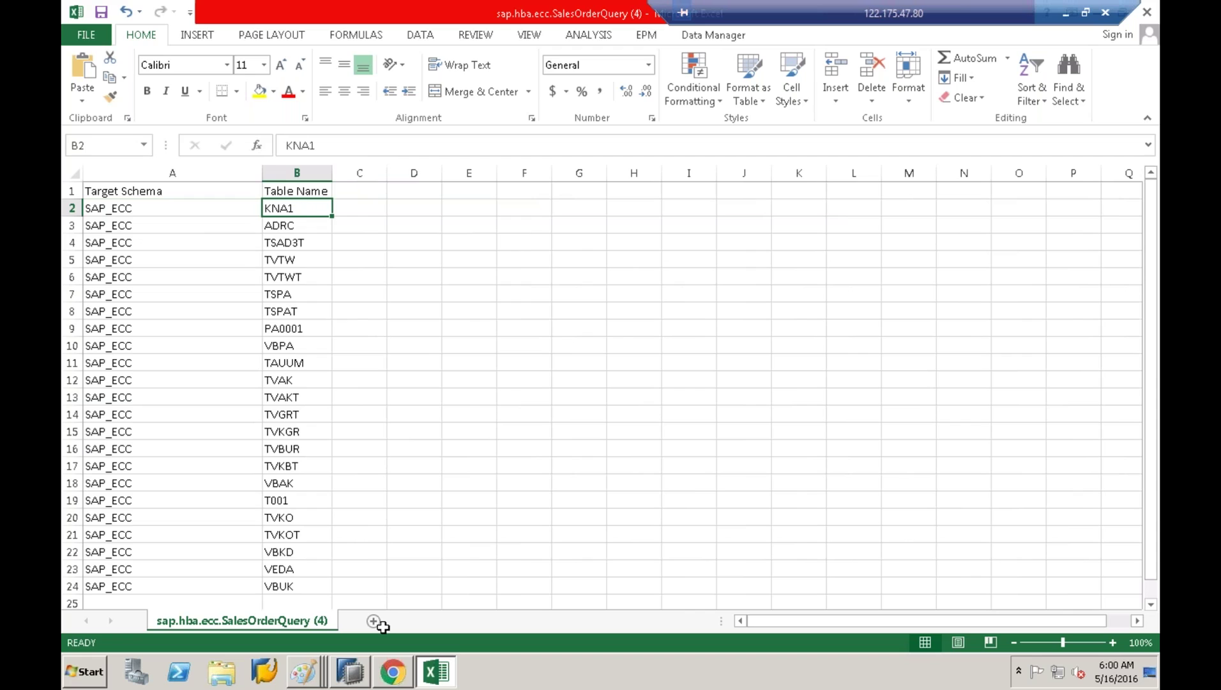
click(352, 673)
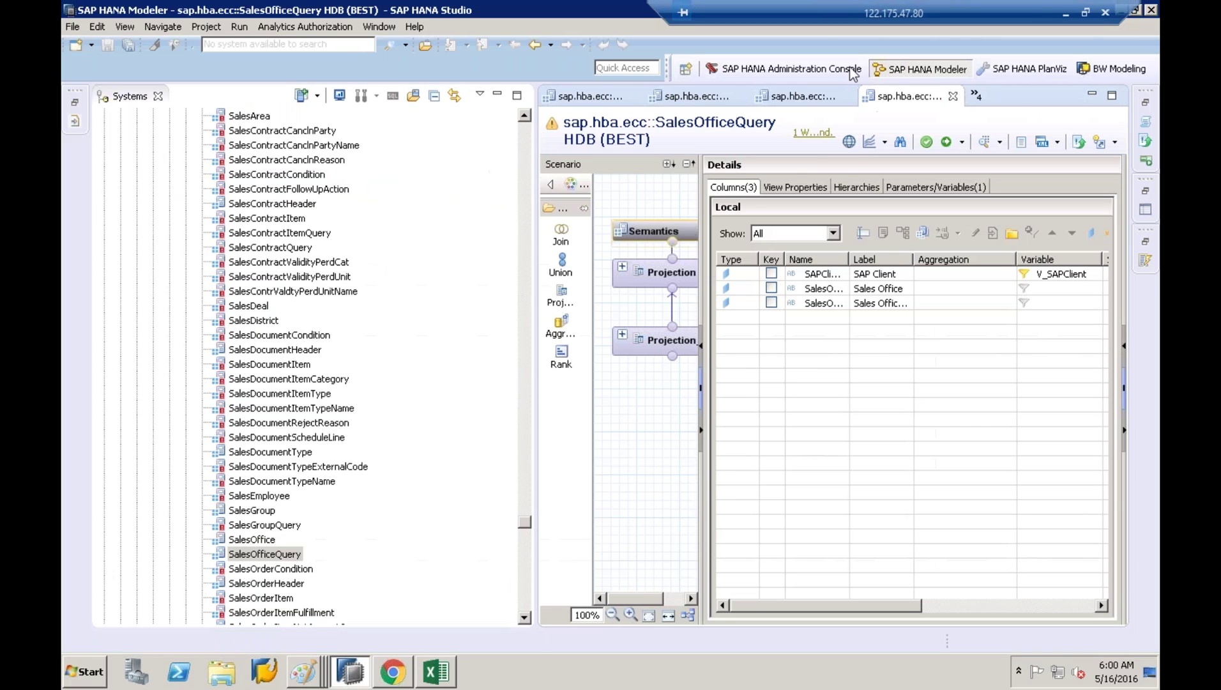
click(380, 28)
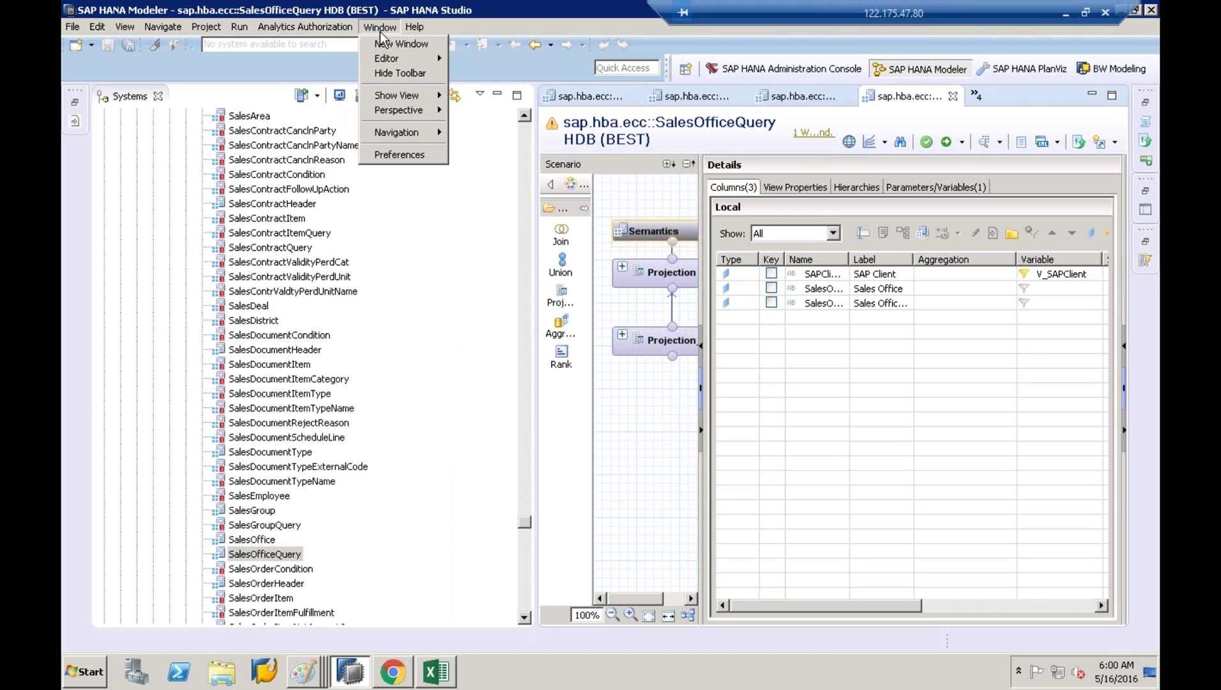
mouse_move(408, 98)
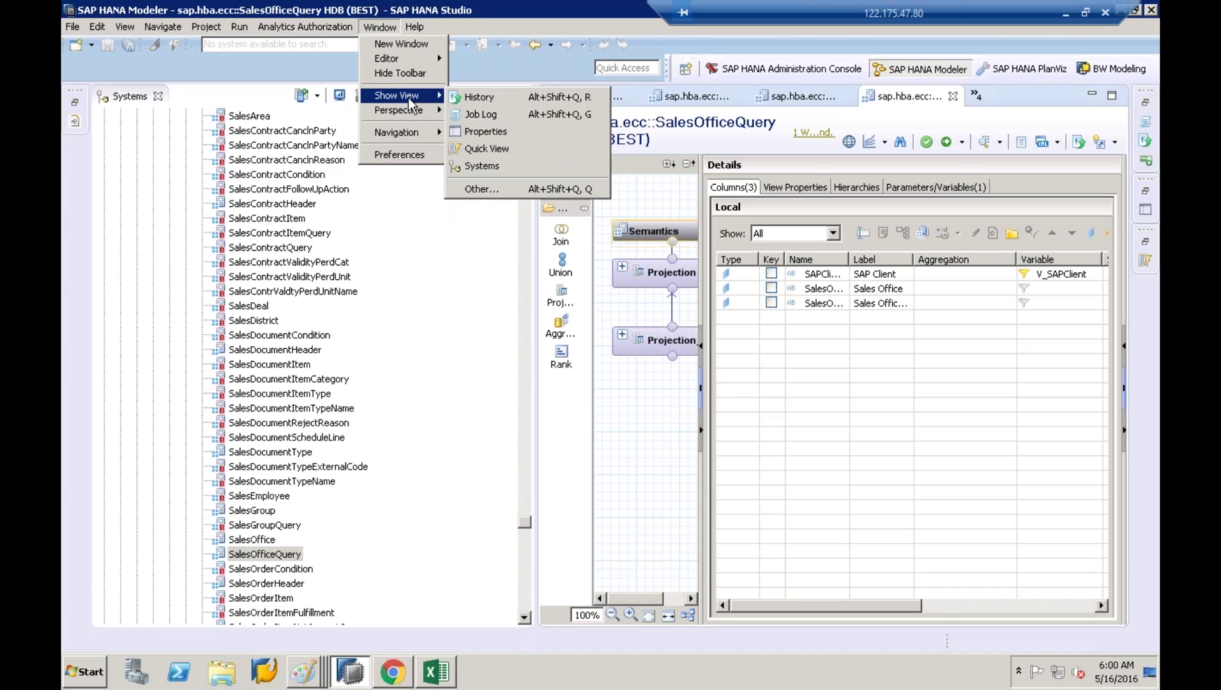
click(525, 154)
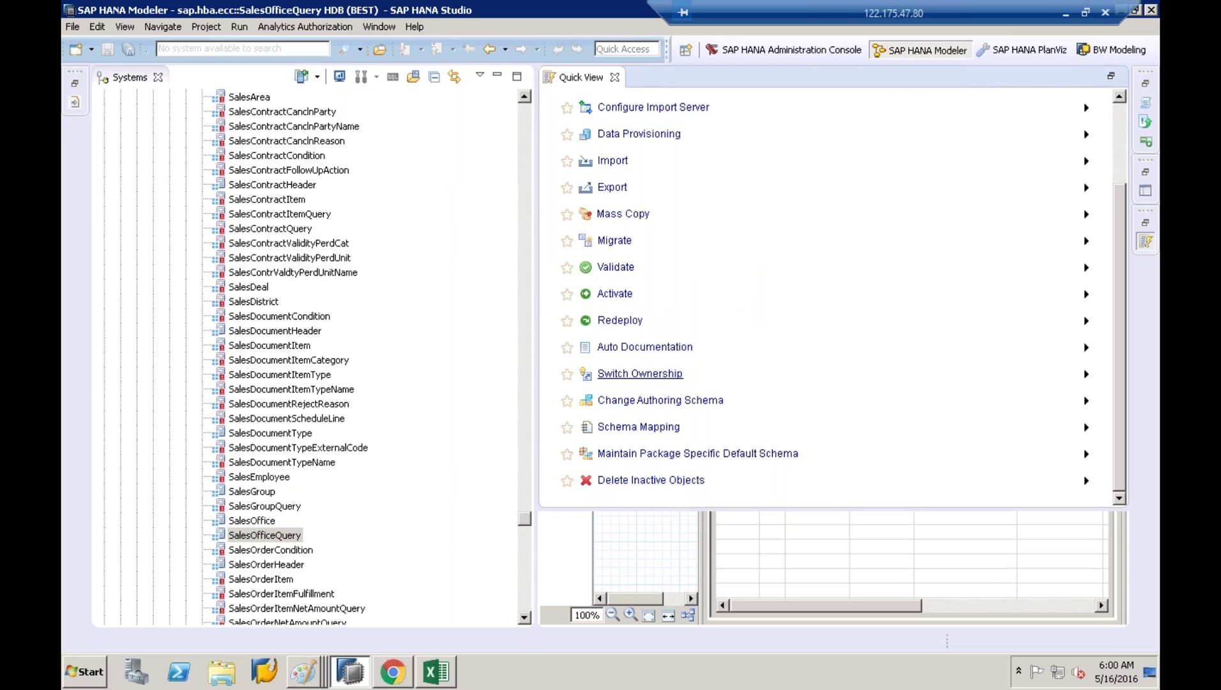
click(631, 428)
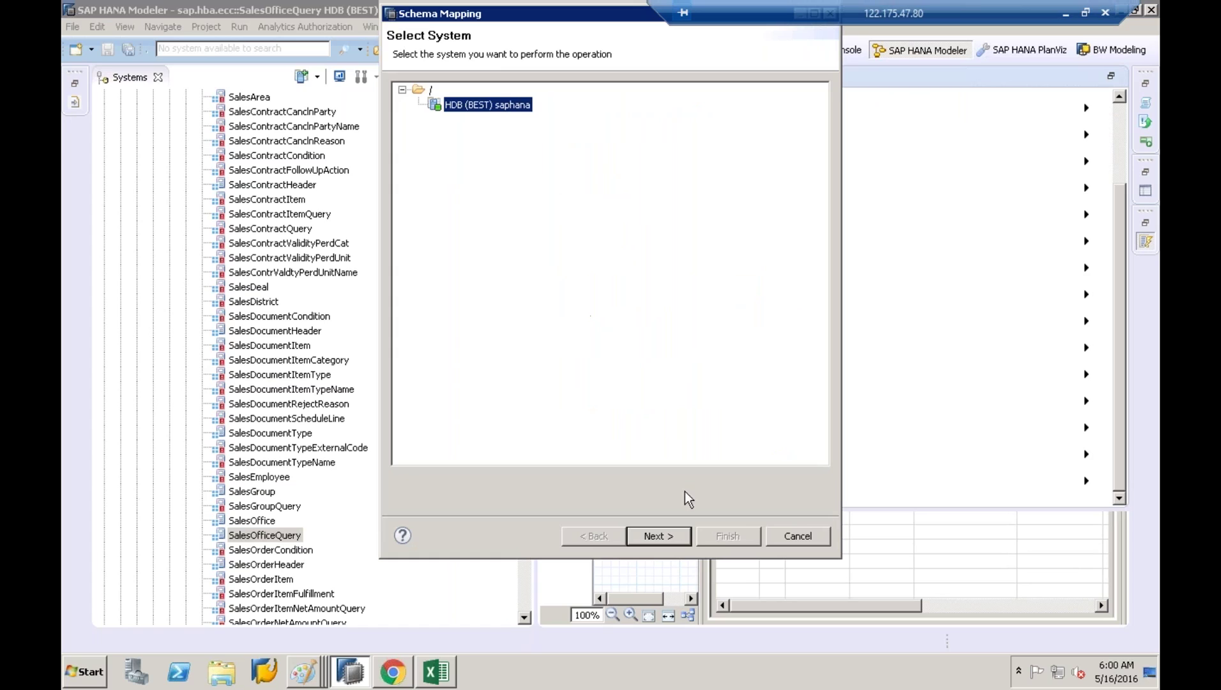
click(658, 535)
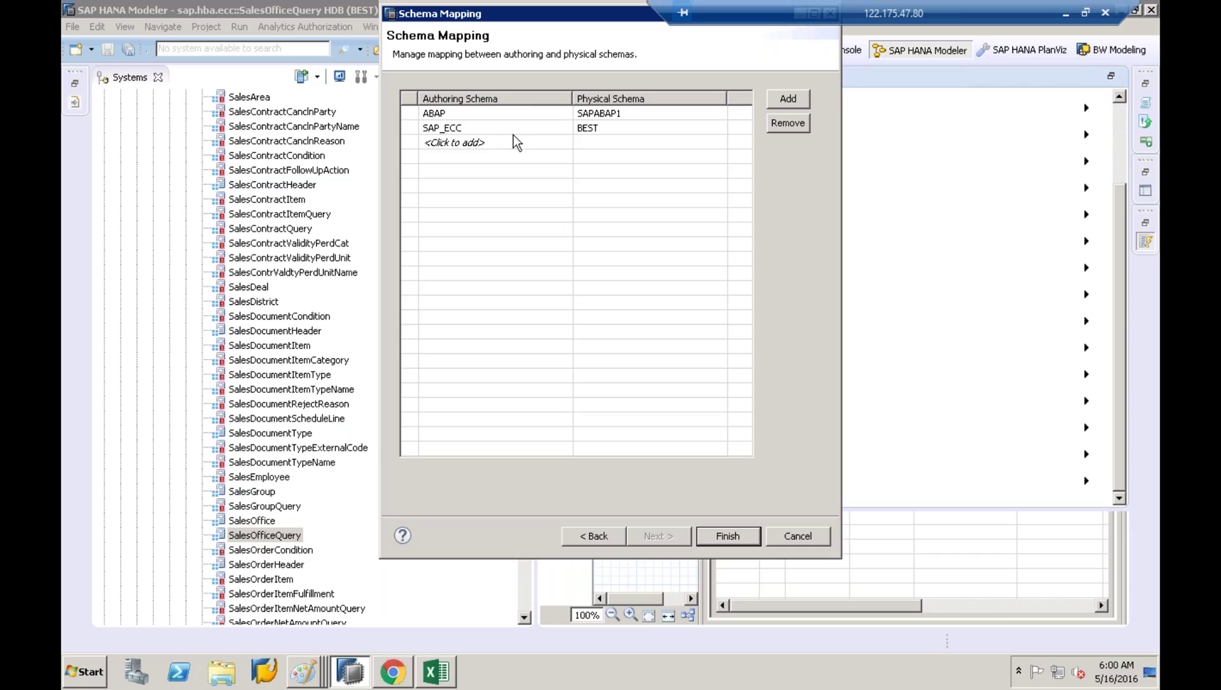
Step: Examine the physical schemas available for the SAP_ECC authoring schema and keep BEST assigned
click(617, 129)
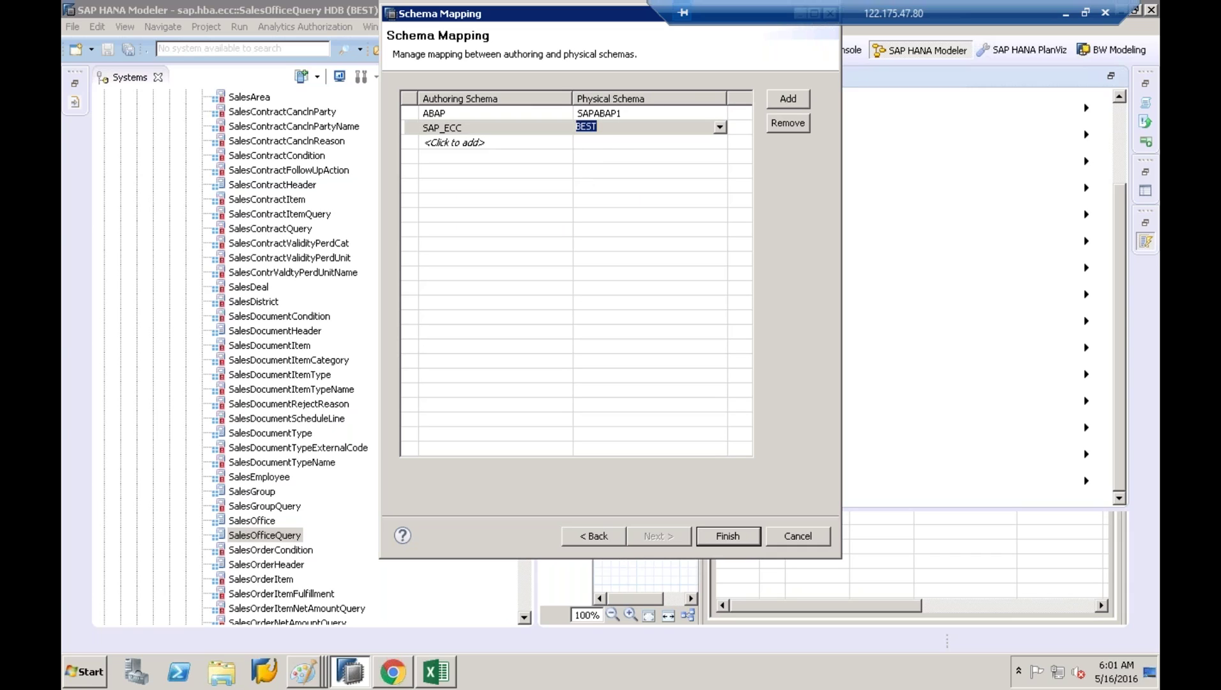
click(720, 127)
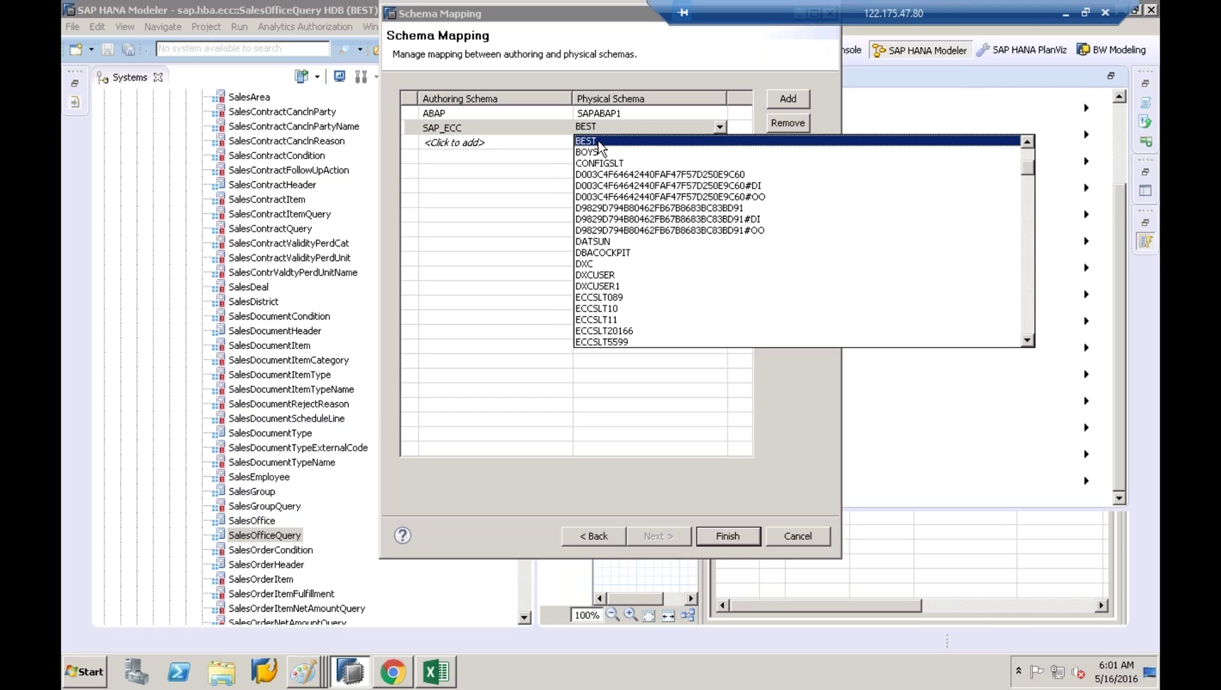
click(517, 233)
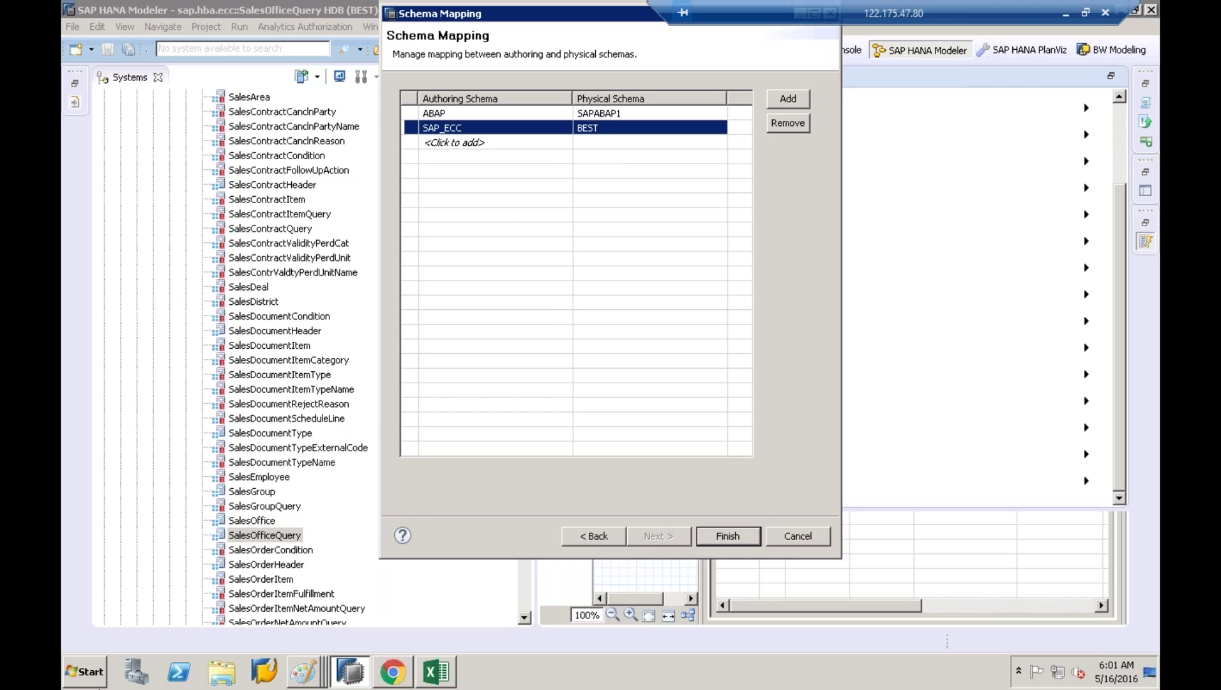
Step: Launch SAP Logon from the installed SAP Front End programs
click(92, 684)
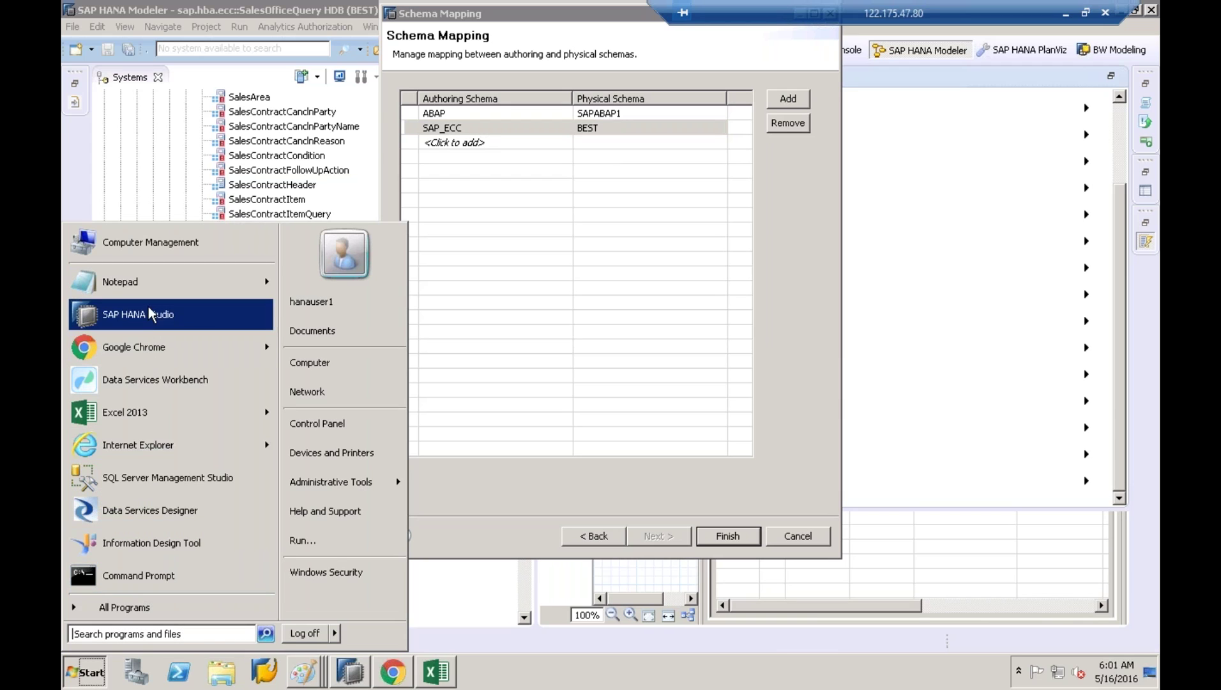
click(125, 607)
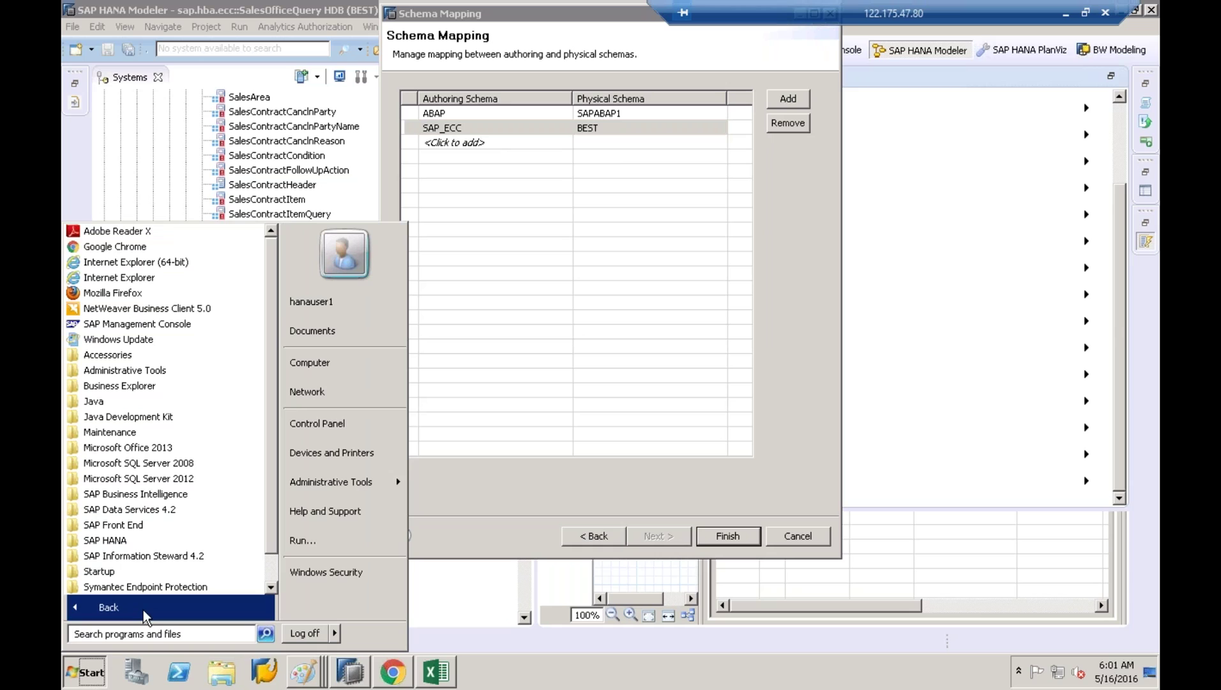
scroll(272, 562, down, 1)
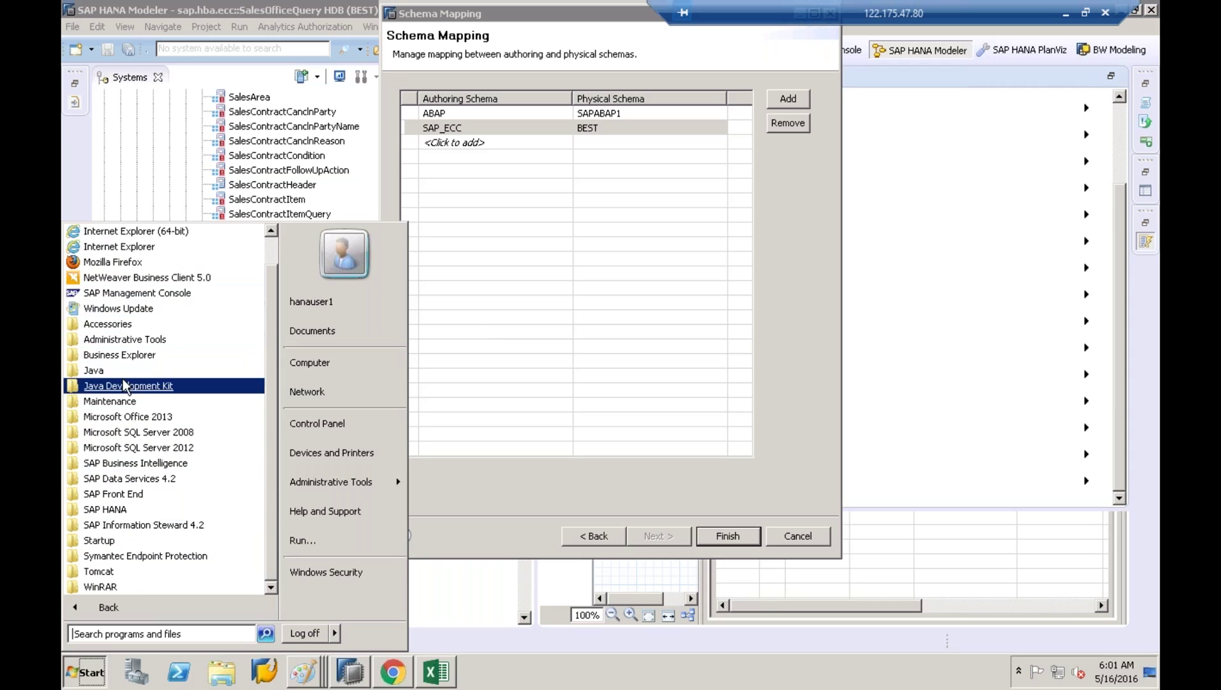
click(115, 497)
click(124, 571)
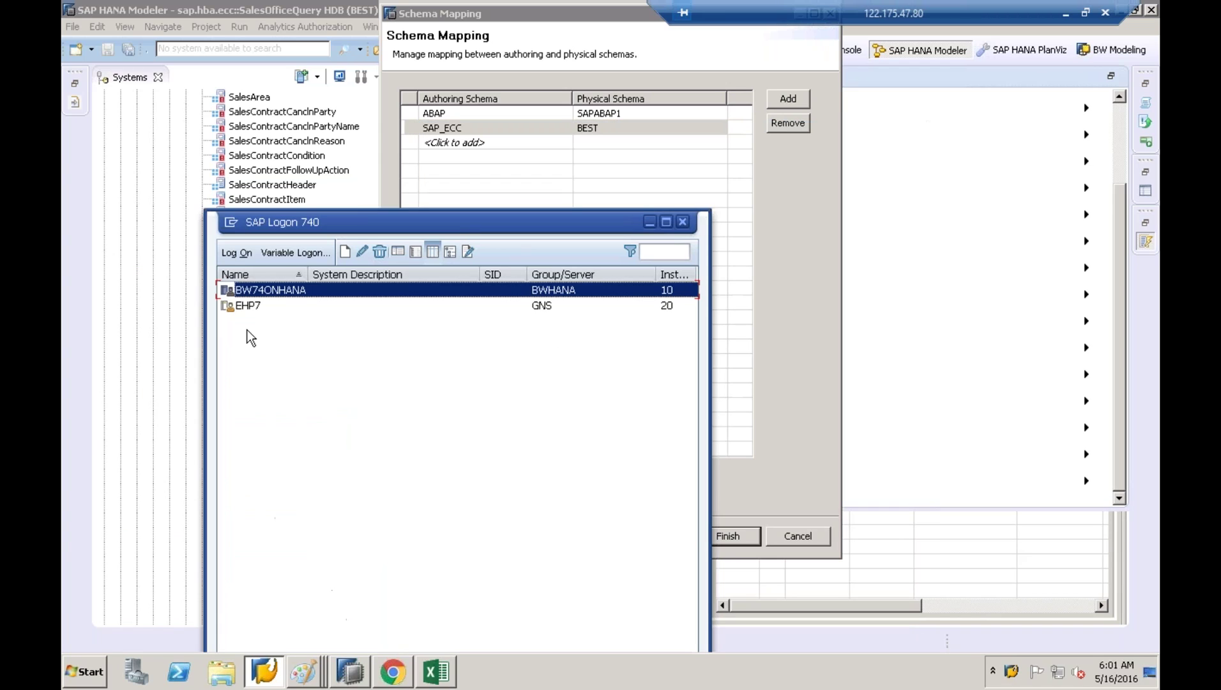
Step: Log on to the EHP7 system by entering the user name and the account password
click(251, 307)
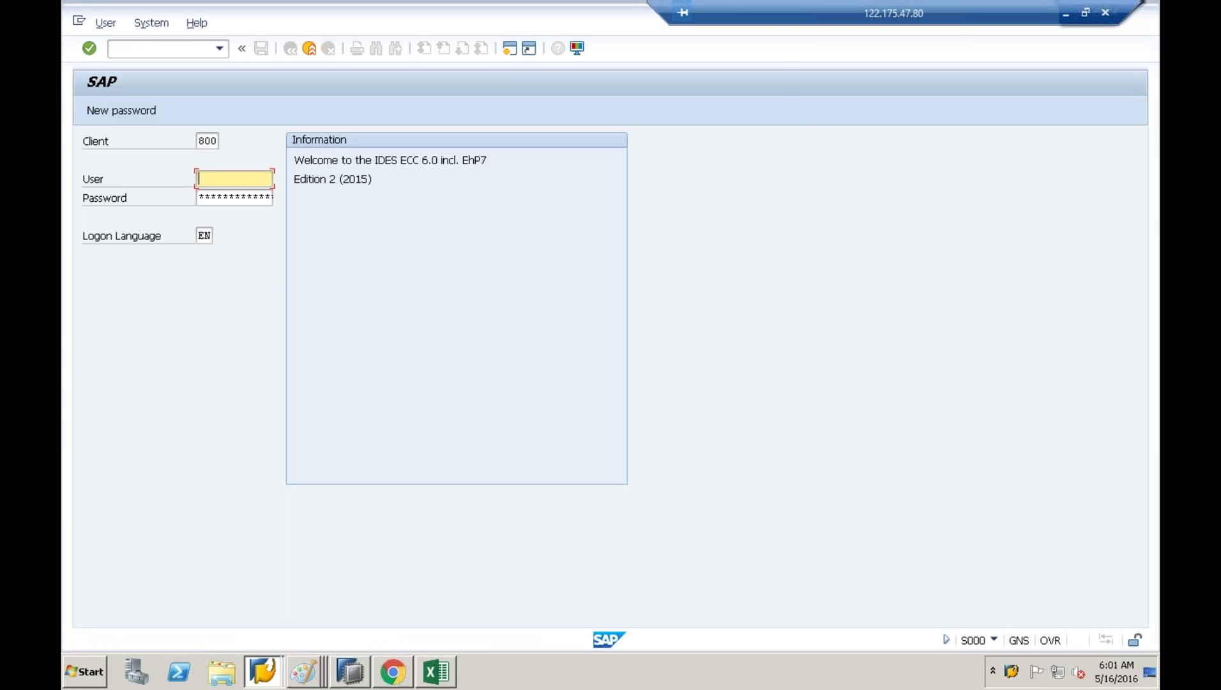
key(BackSpace)
click(224, 194)
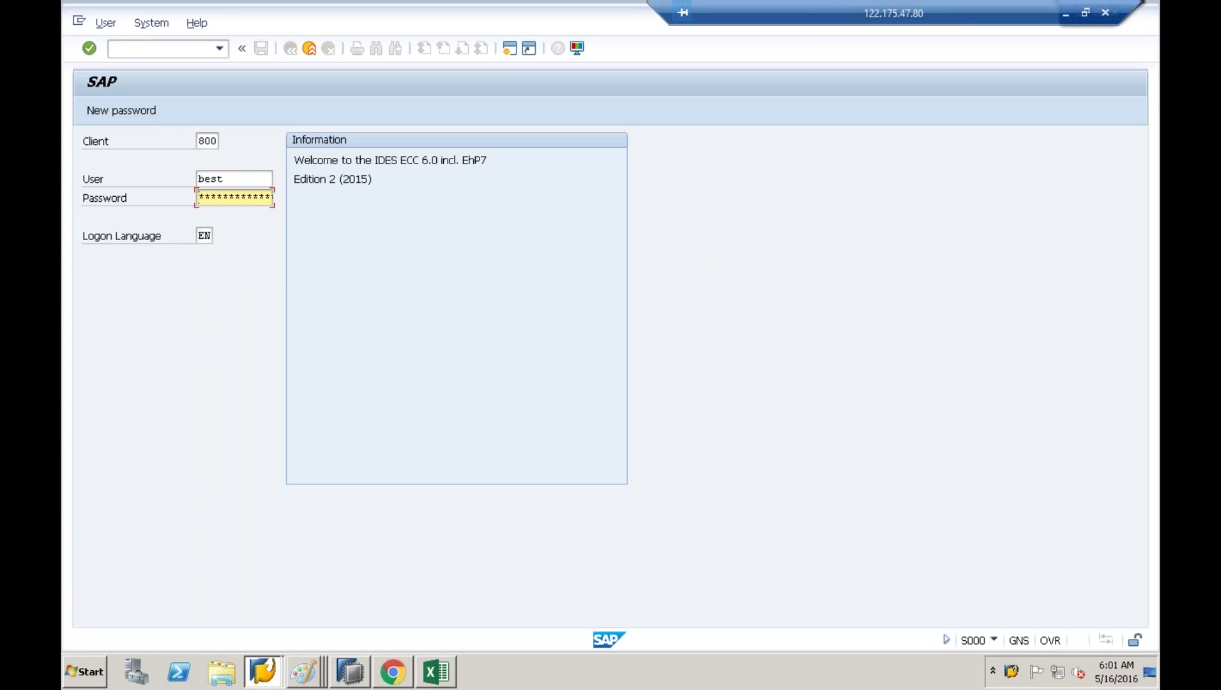
text(********)
key(Return)
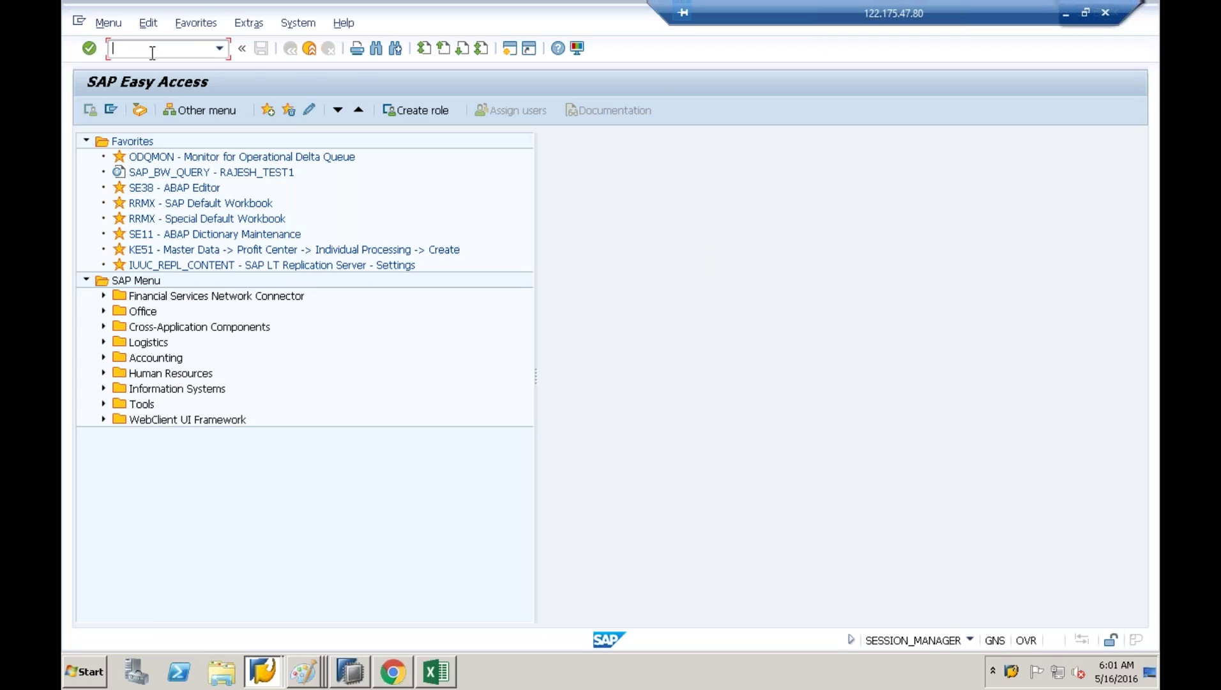
Step: Run transaction LTRC and open the replication cockpit for mass transfer ID 168, configuration ECCSLT9999
text(ltrc)
key(Return)
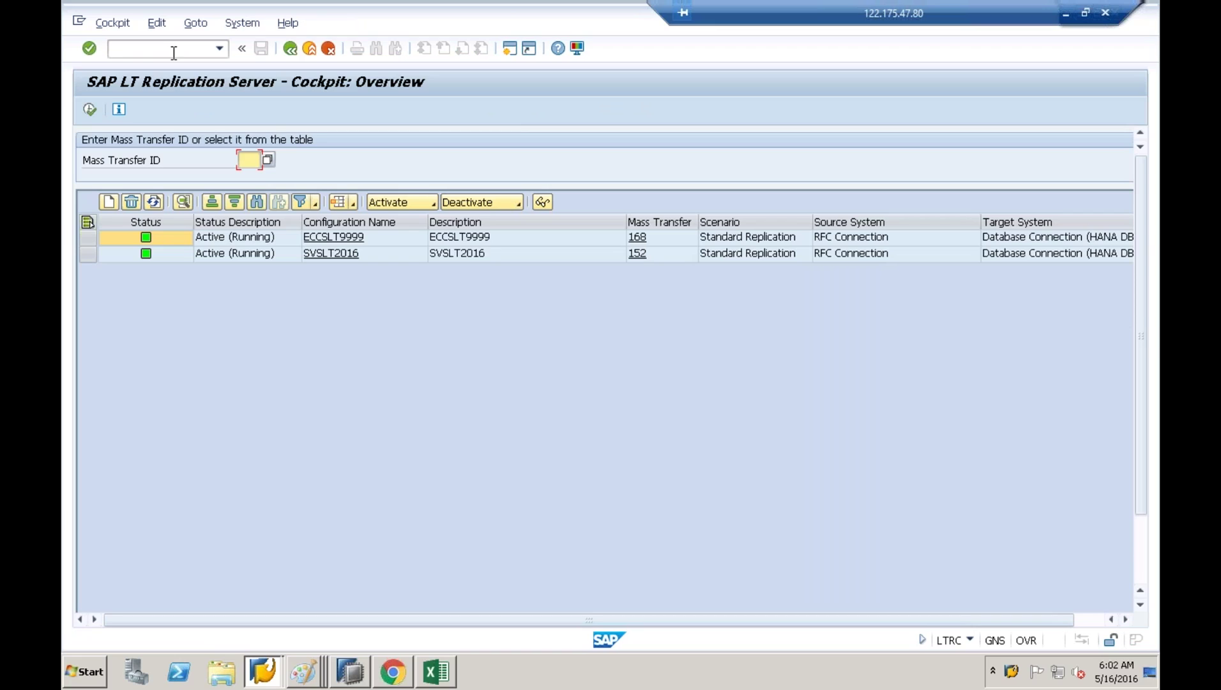
click(268, 160)
click(216, 154)
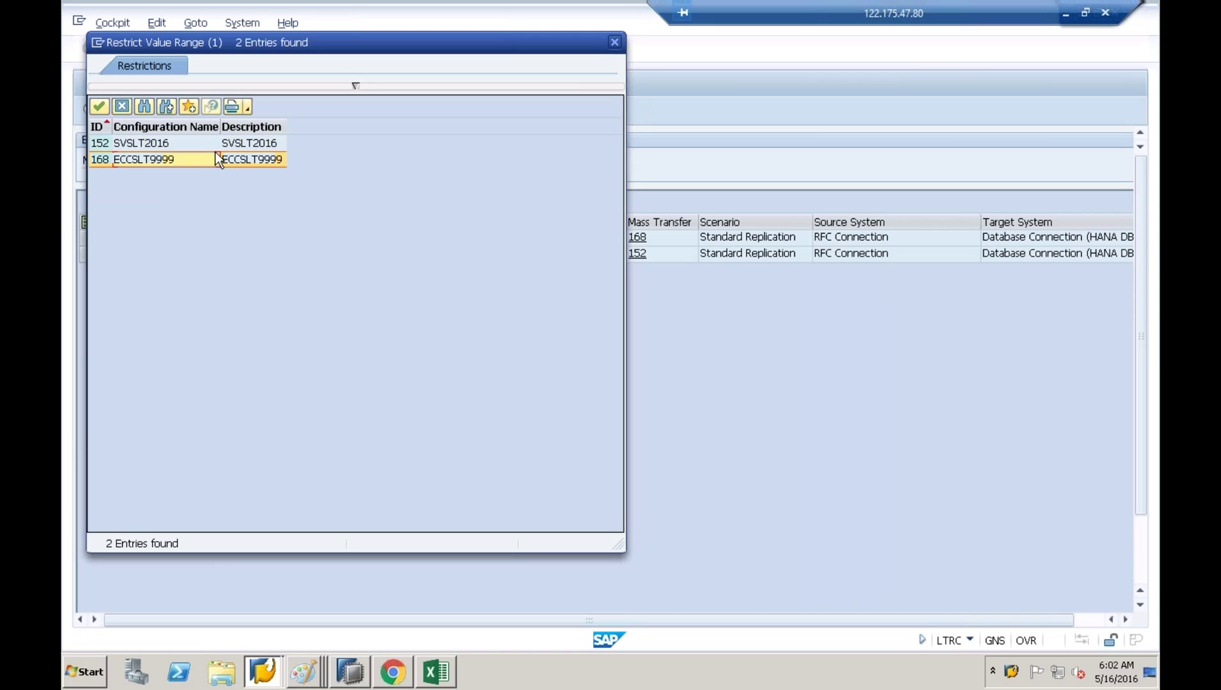
double_click(178, 161)
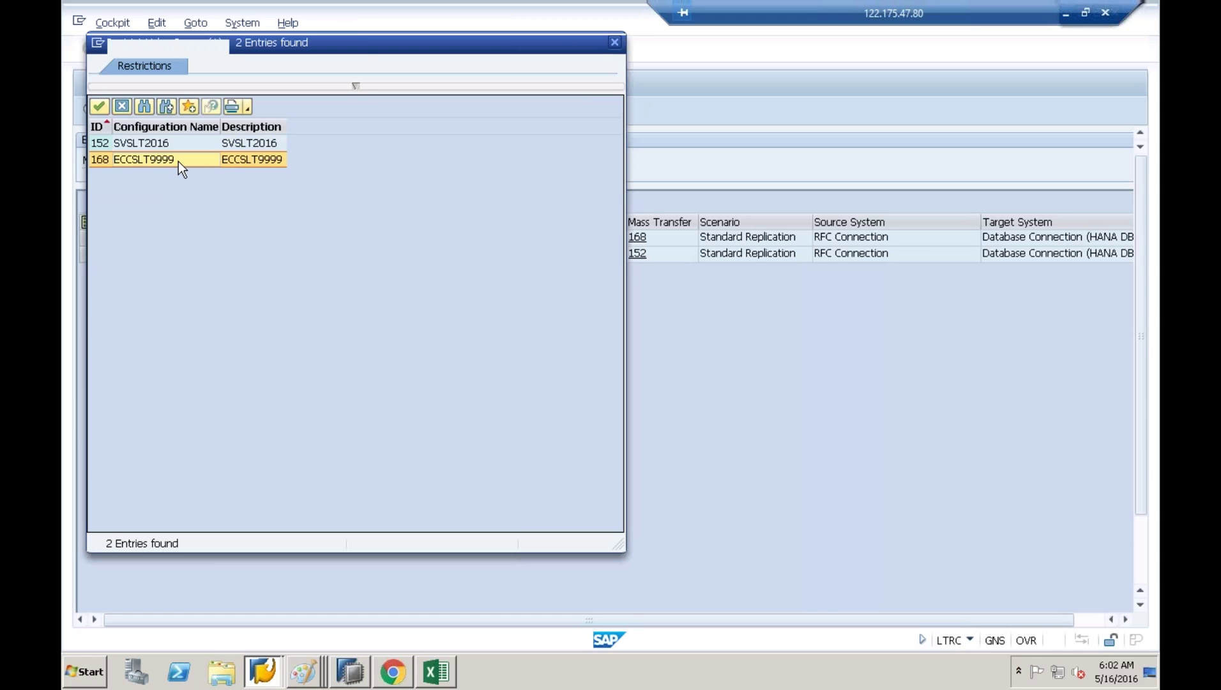
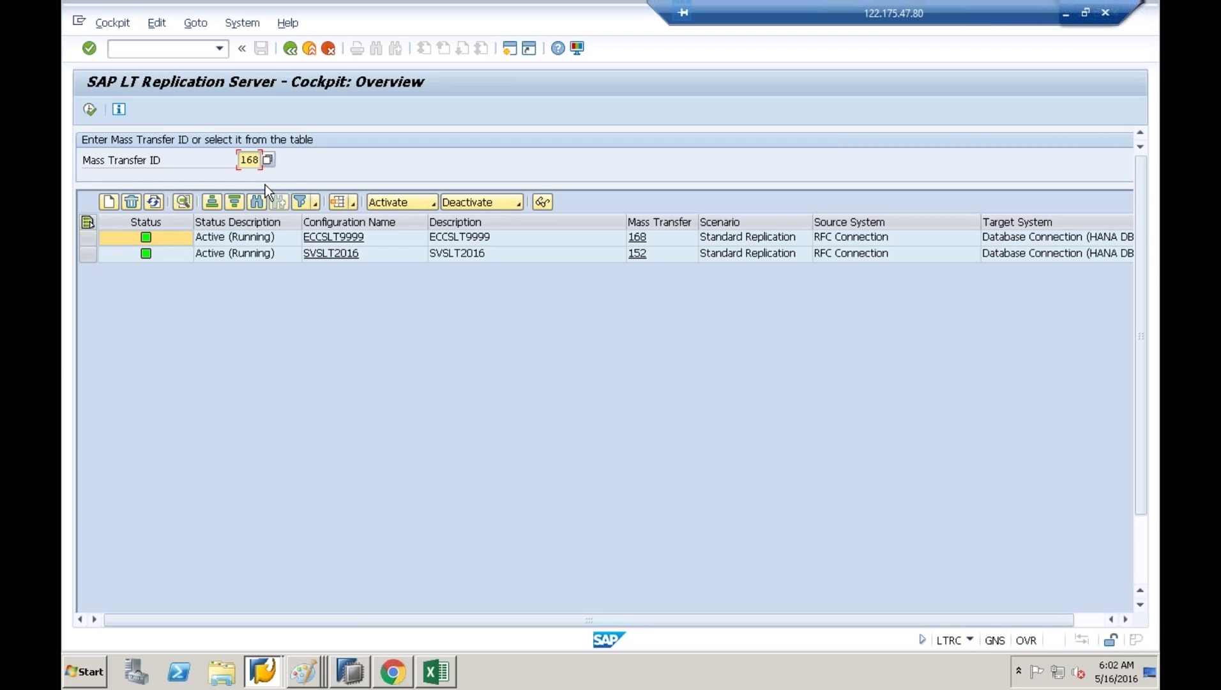
click(93, 113)
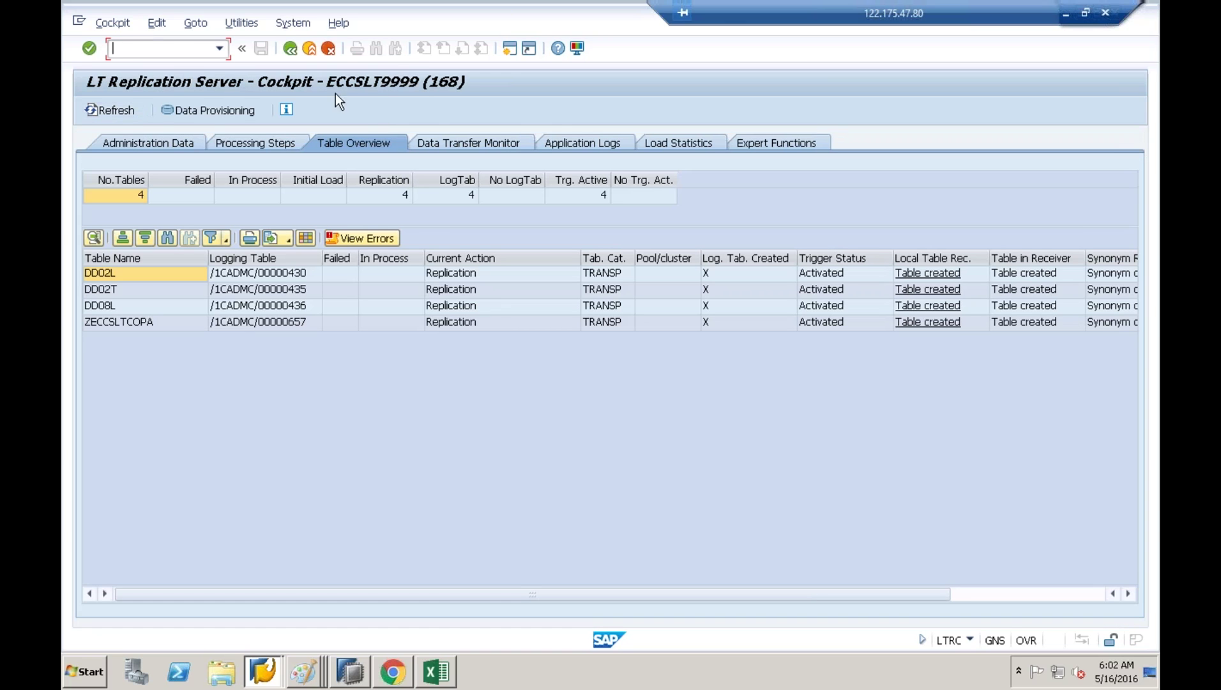
Step: Open Notepad, write the configuration name ECCSLT9999 and copy it
click(82, 672)
click(133, 288)
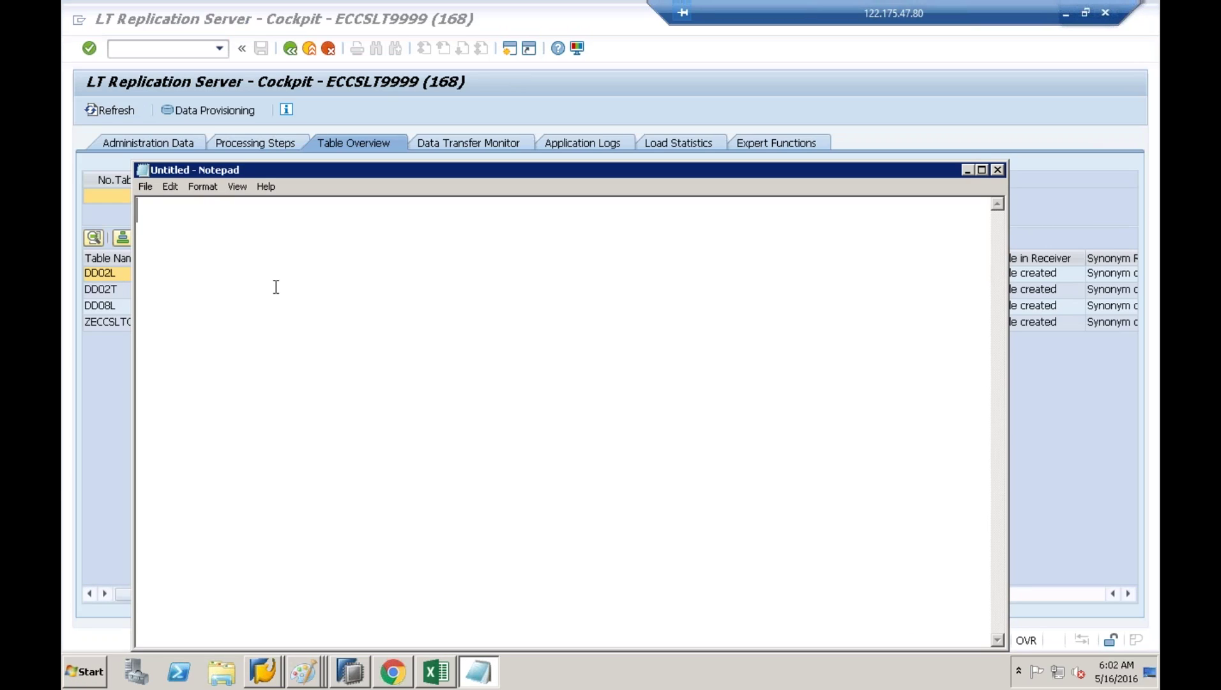
text(ECCSLT9999)
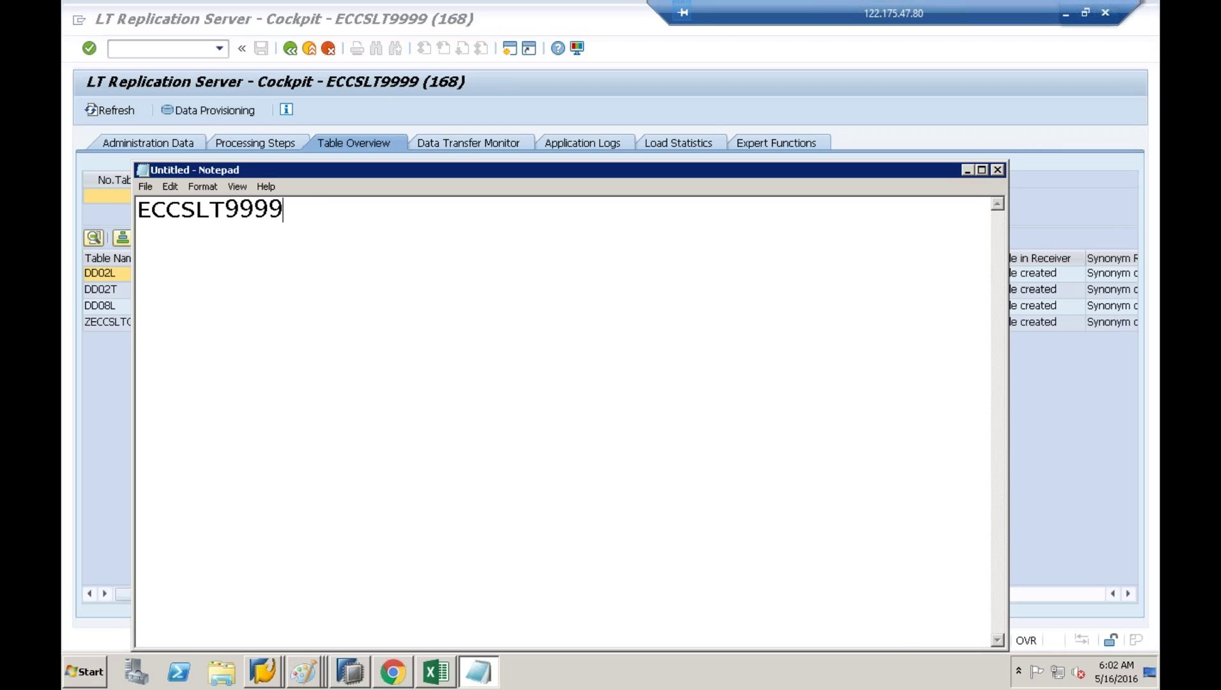
double_click(254, 211)
key(ctrl+c)
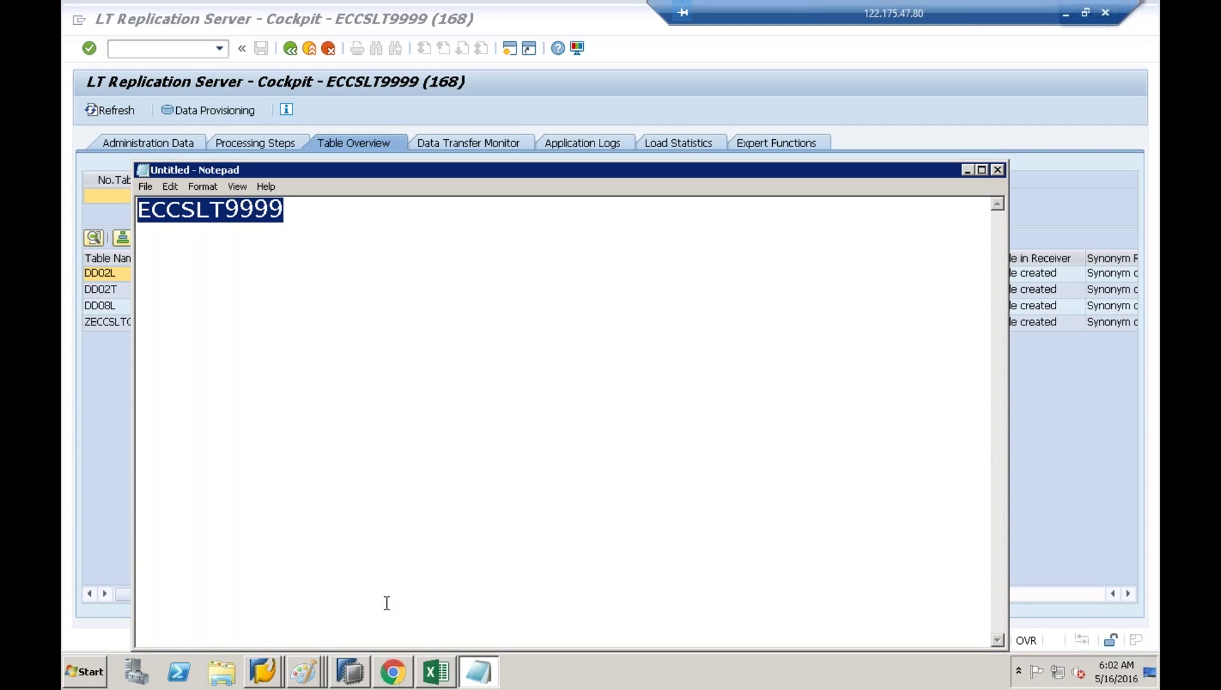
mouse_move(352, 670)
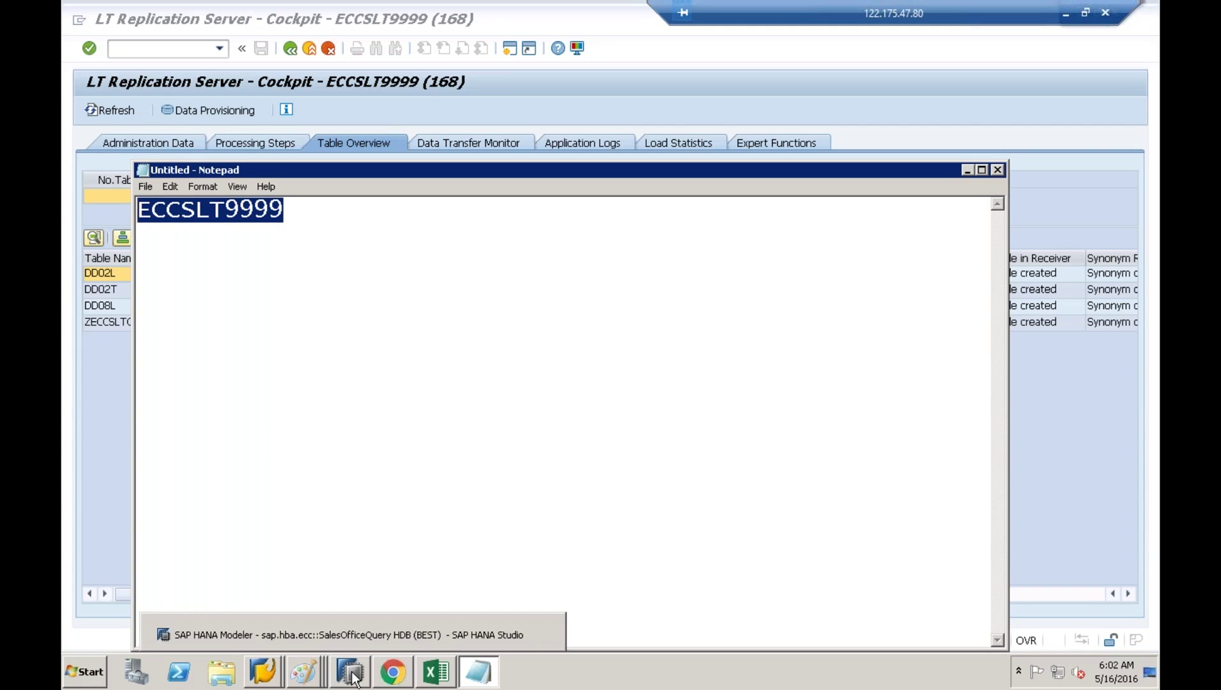
click(351, 672)
click(480, 672)
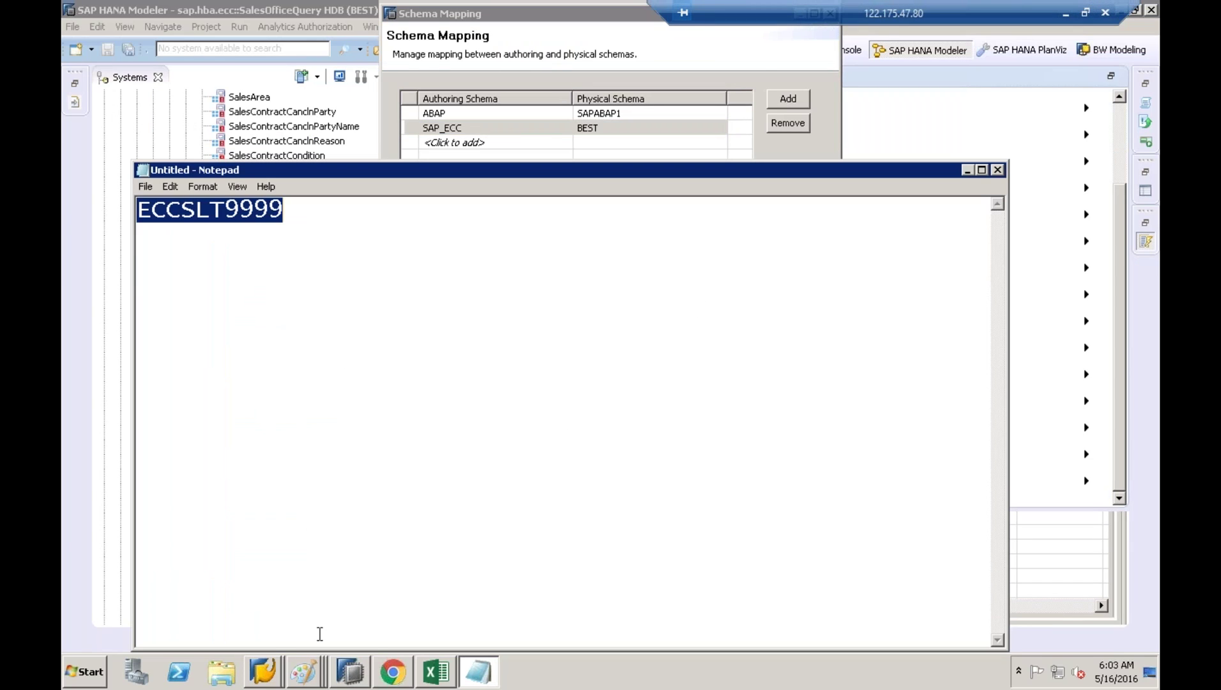
click(298, 682)
Step: Switch to the SalesOrderQuery table list in Excel, widen column C and enter the header TARGET SCHEMA in C1
click(428, 676)
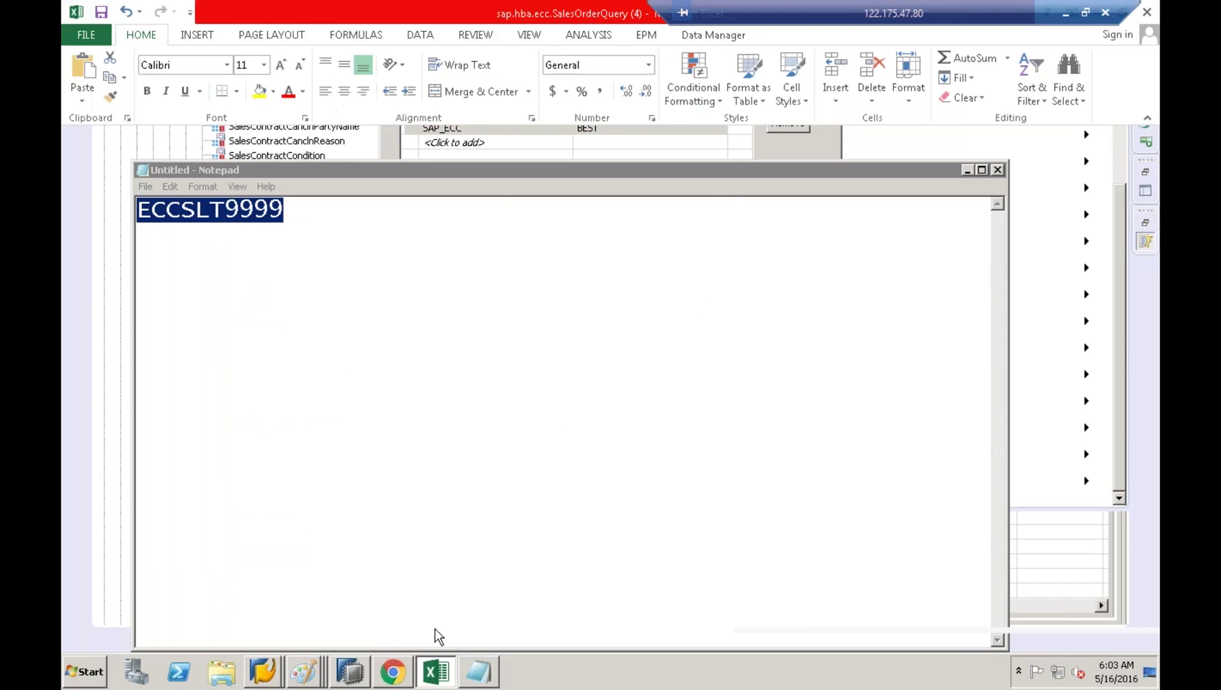
click(521, 311)
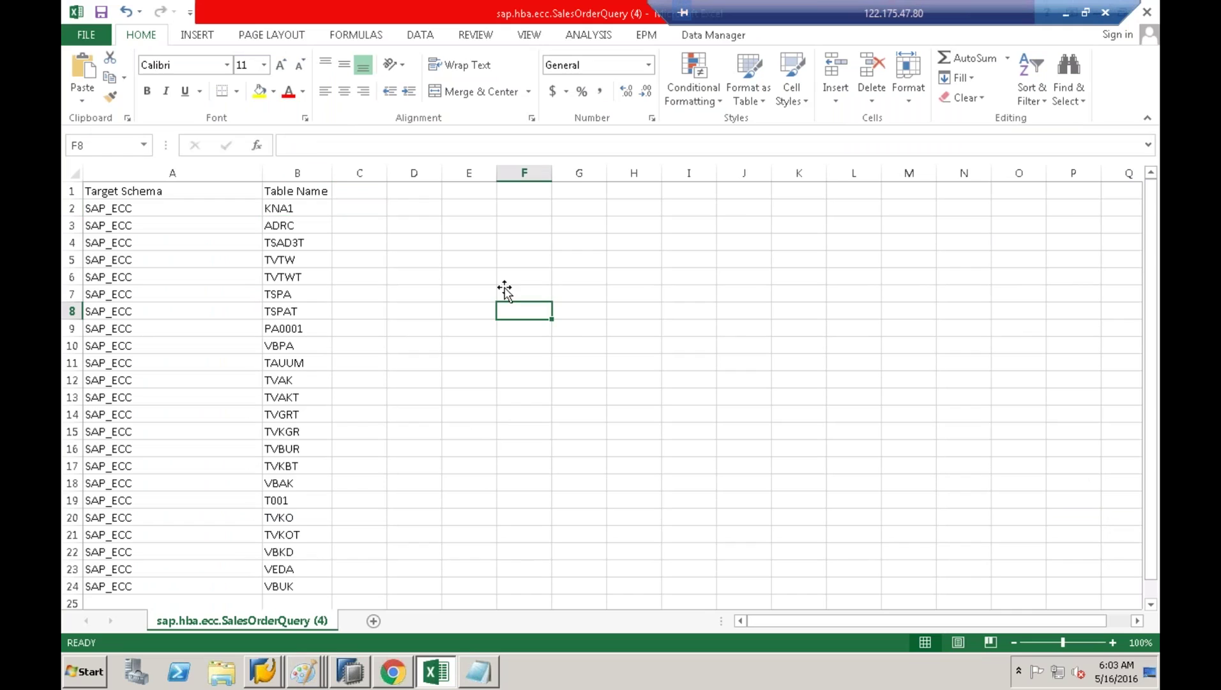
drag(387, 173, 457, 174)
click(394, 190)
key(F2)
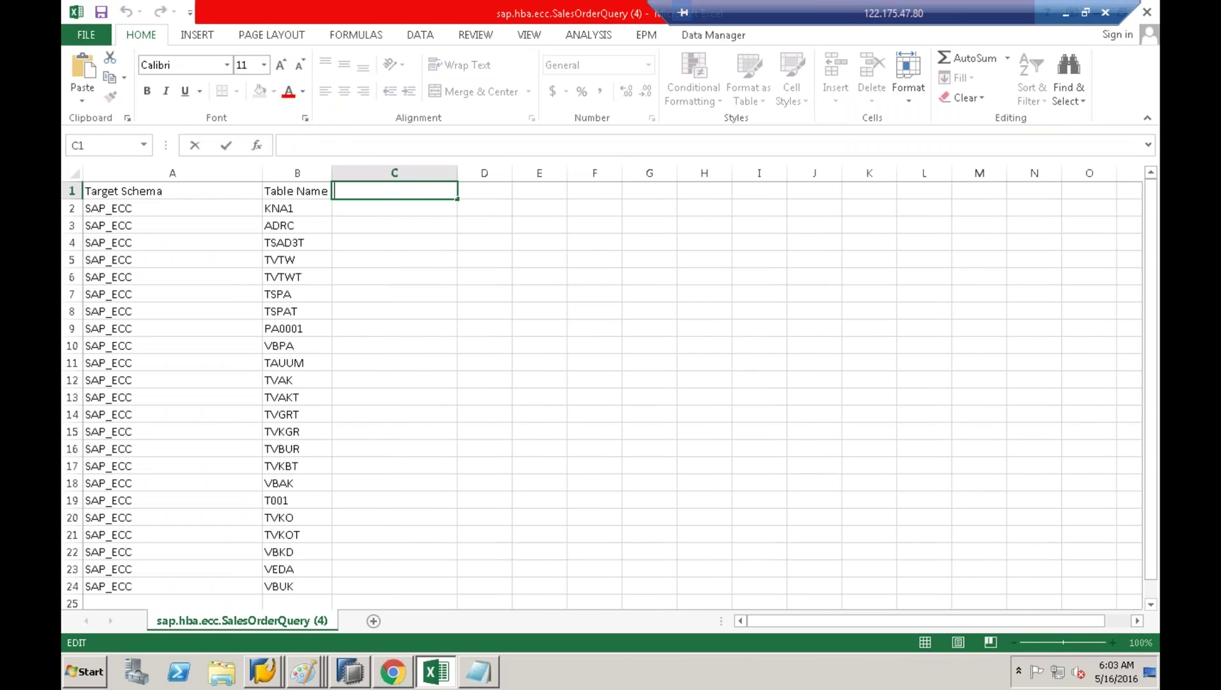
text(TARGET SCHEMA)
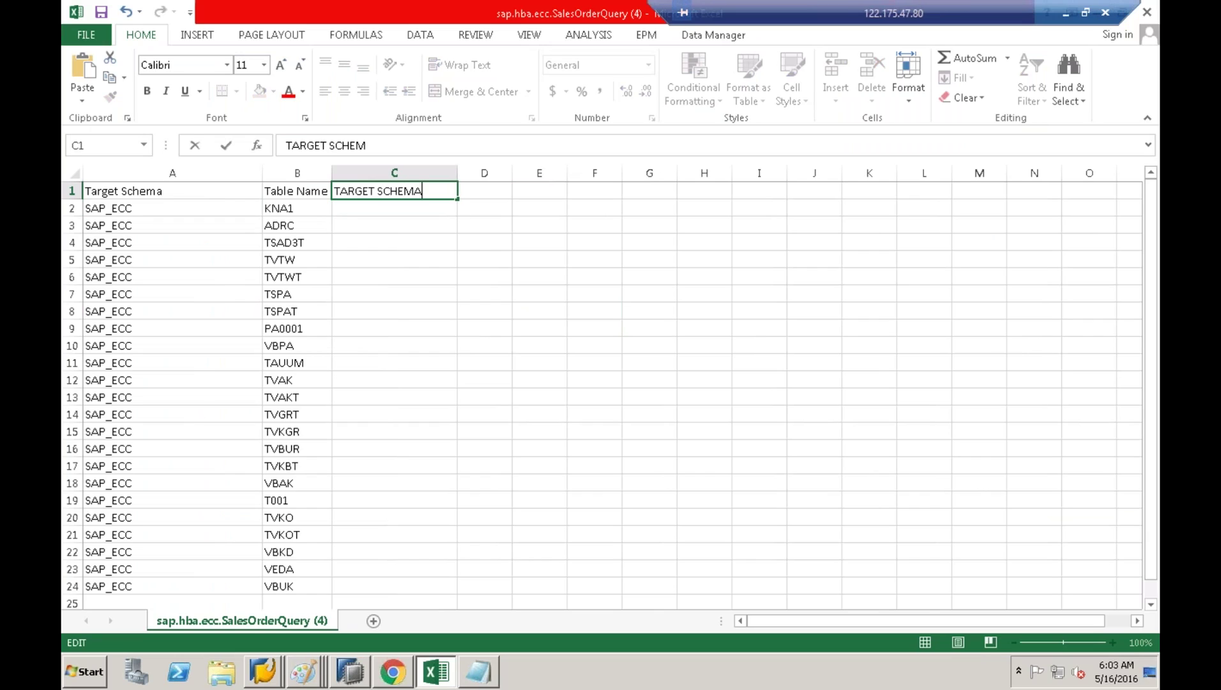
click(424, 223)
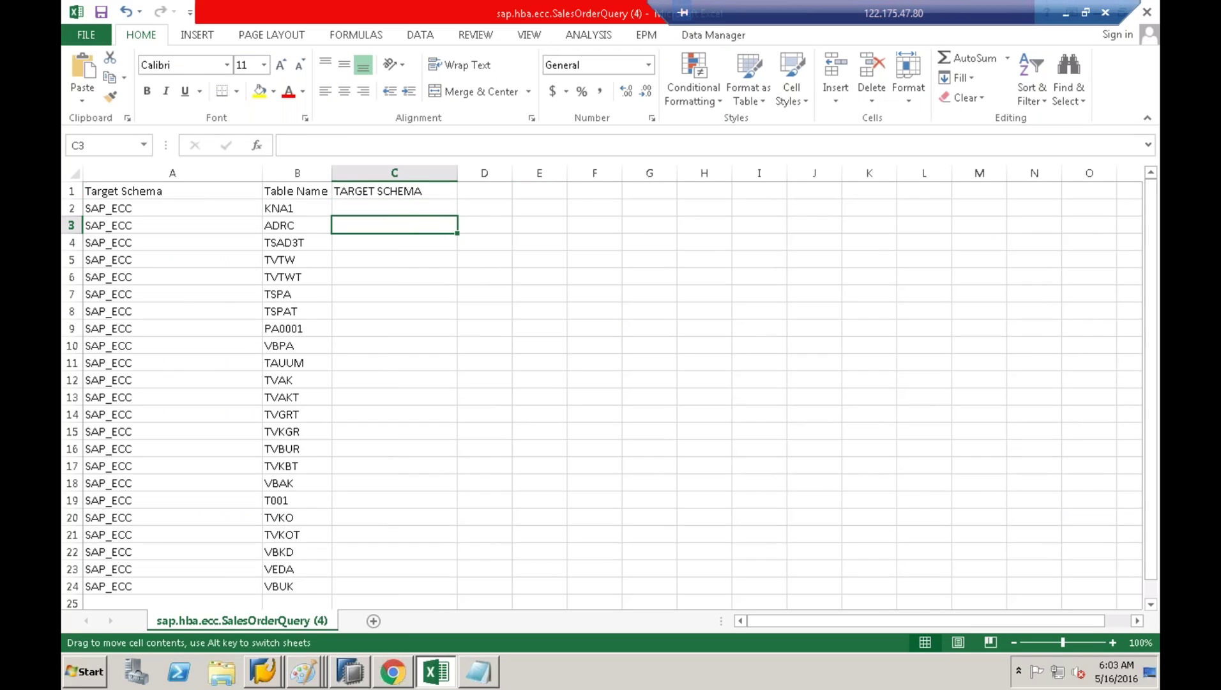
Step: Paste ECCSLT9999 into C2 and fill it down column C to row 24
click(390, 207)
key(ctrl+v)
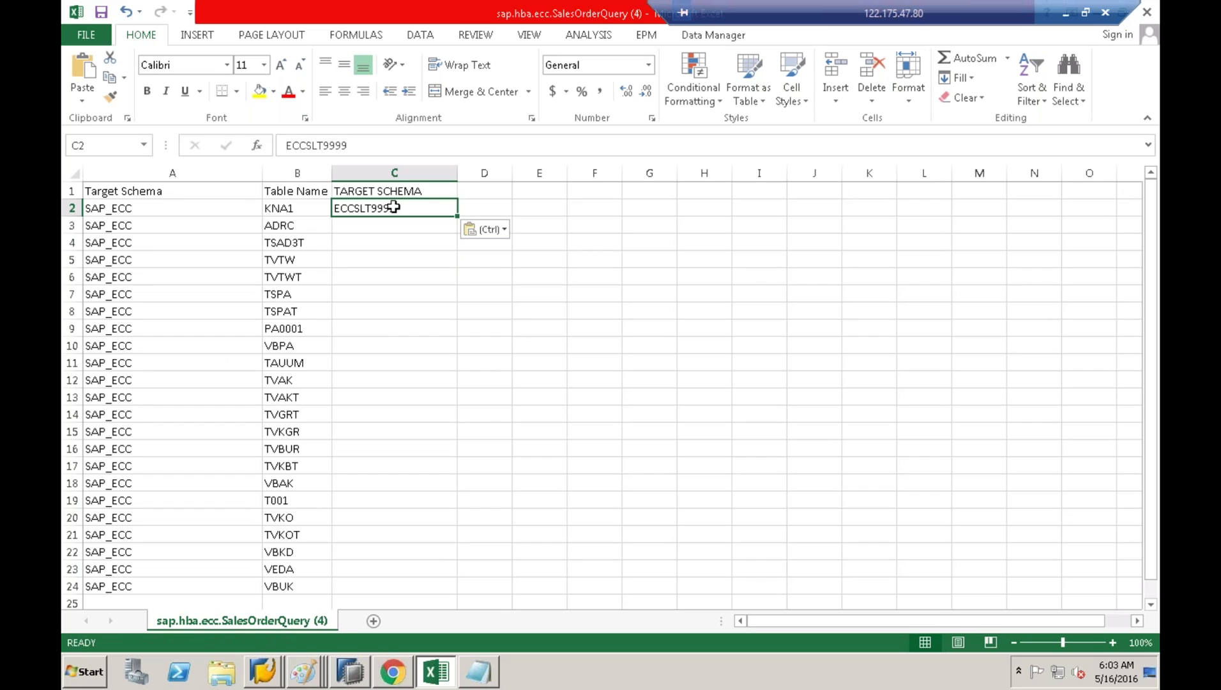
click(507, 211)
click(450, 213)
drag(449, 217, 447, 594)
click(645, 326)
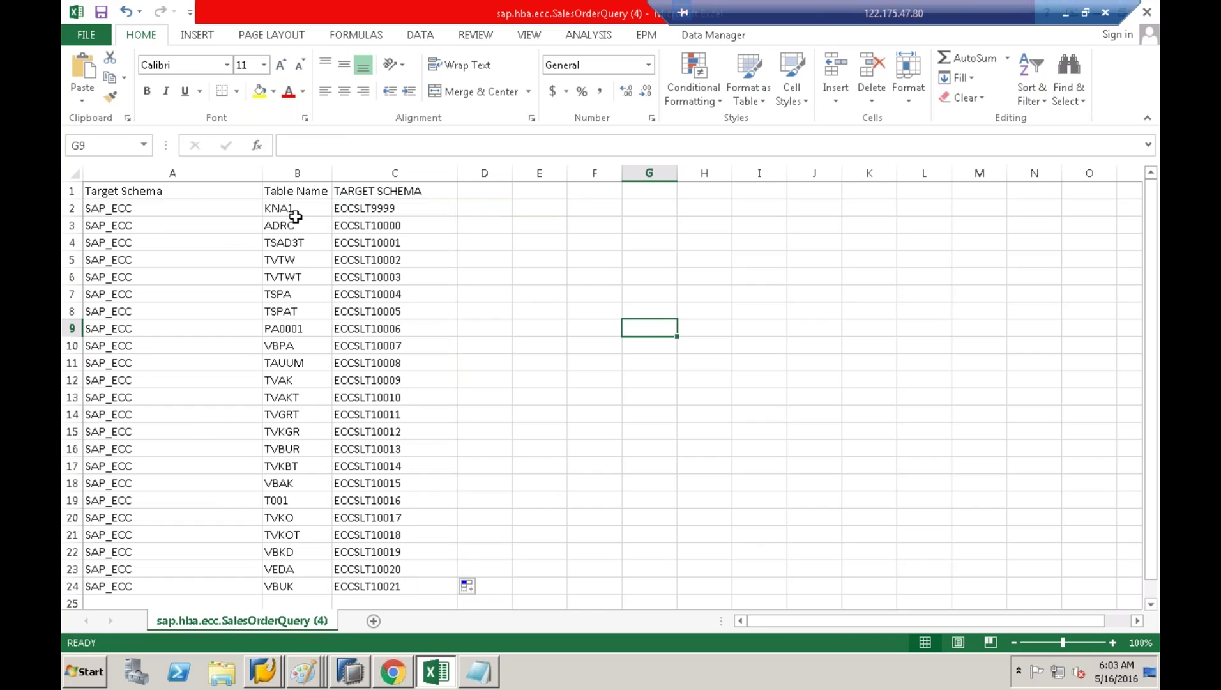
Step: Change the header in cell A1 to SOURCE Schema
click(180, 195)
double_click(121, 191)
key(BackSpace)
key(BackSpace)
key(BackSpace)
key(BackSpace)
key(BackSpace)
key(BackSpace)
key(BackSpace)
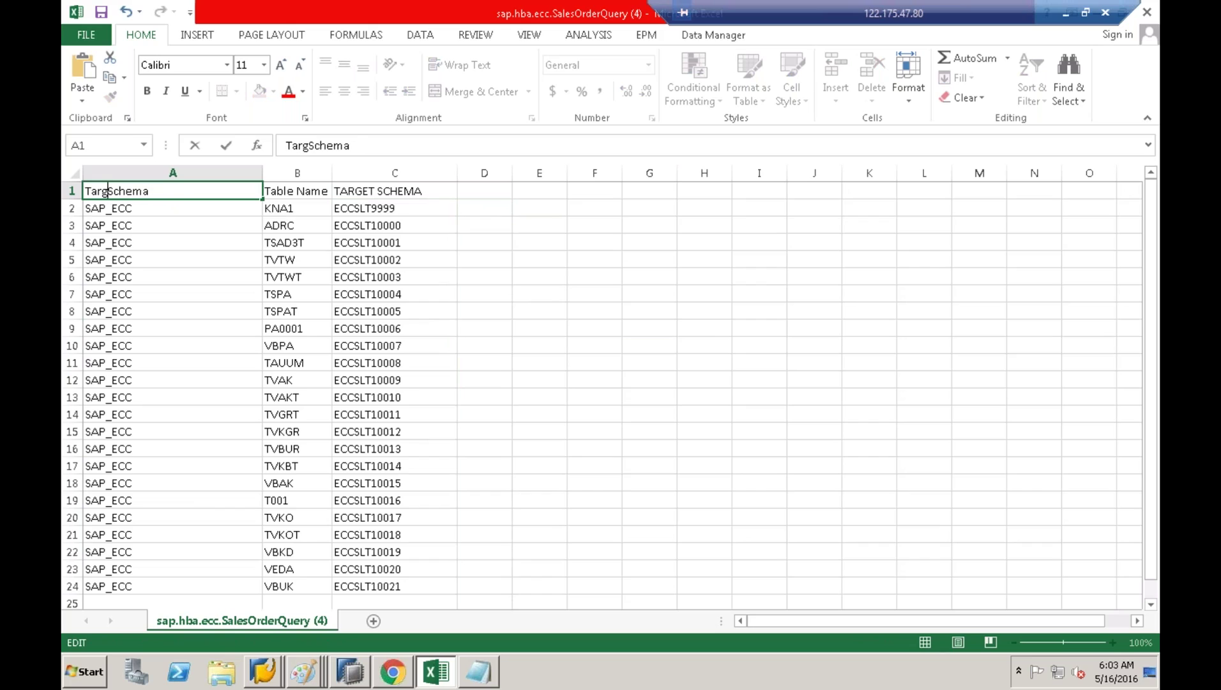
text(SOURCE)
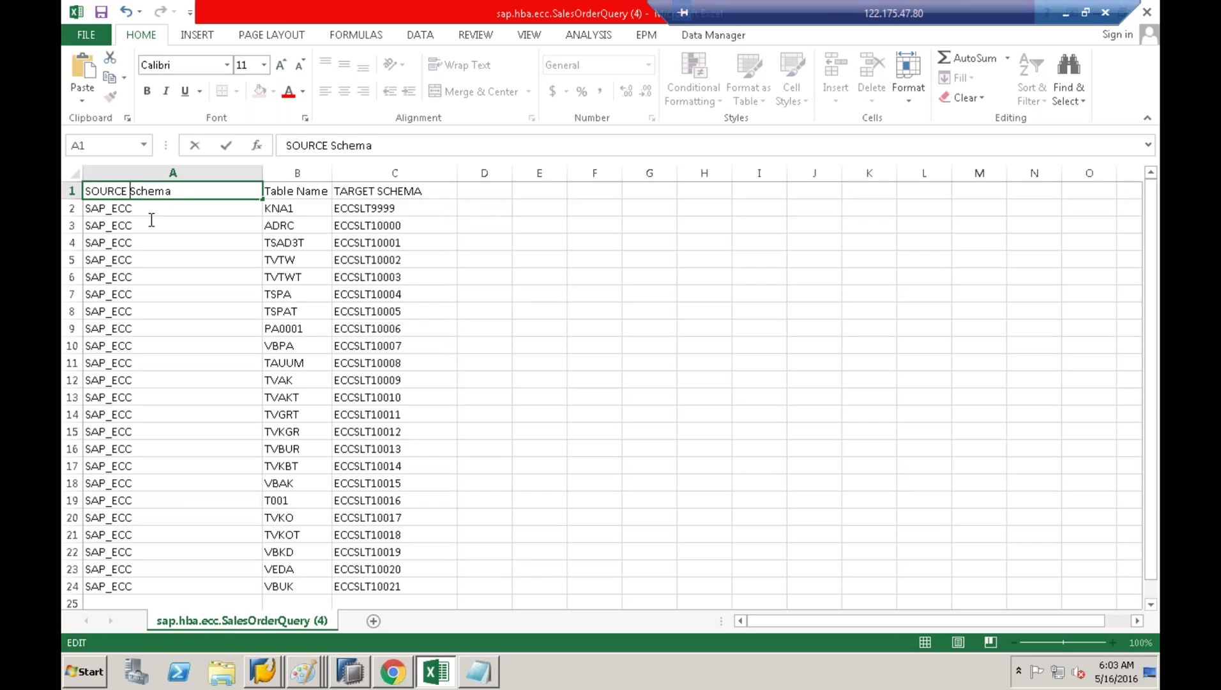
click(131, 259)
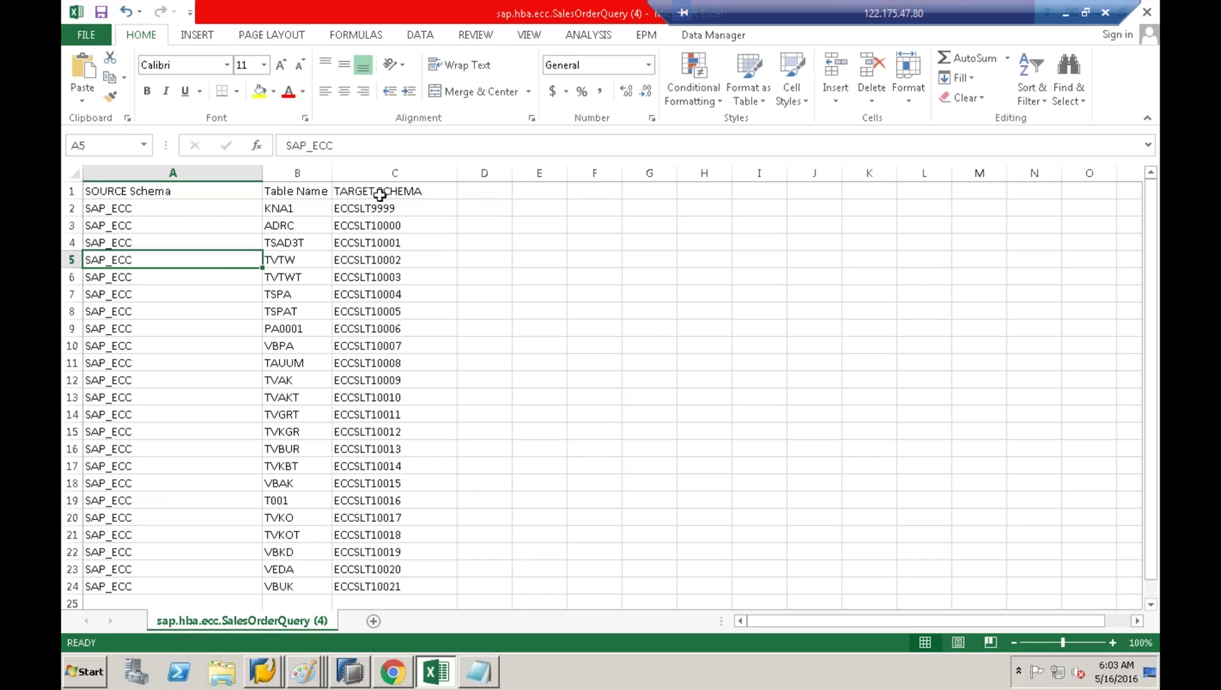
click(154, 198)
key(Right)
key(Right)
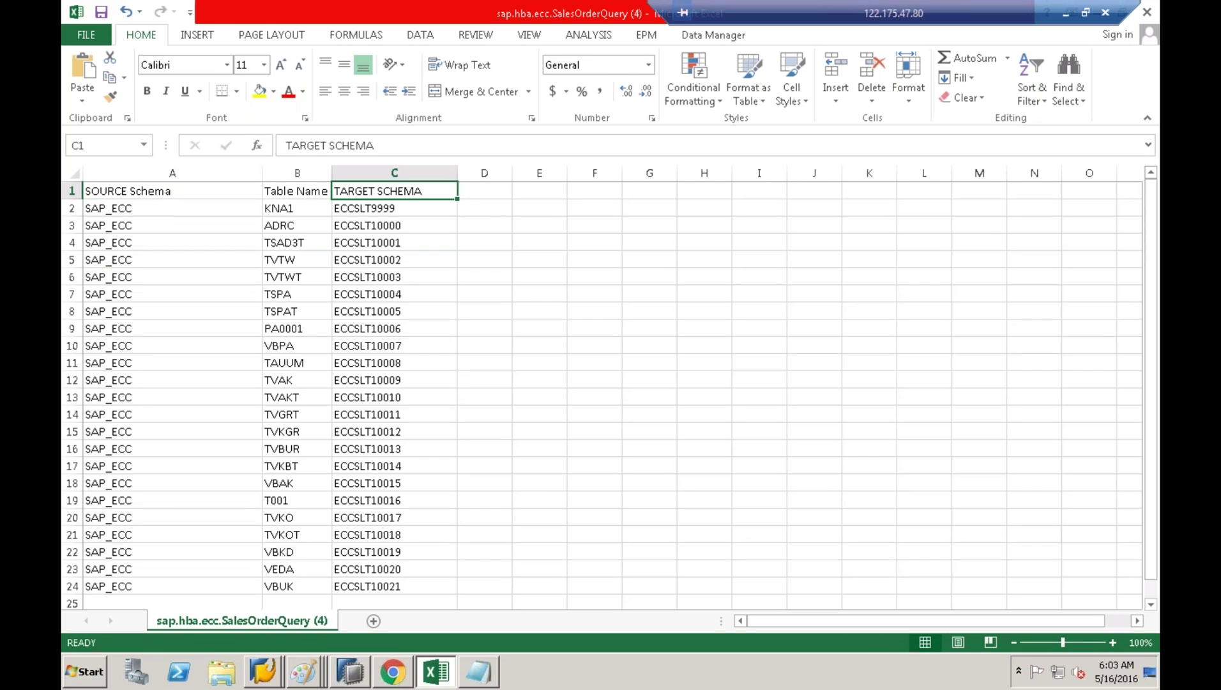
Step: Copy SAP_ECC from A2 into D9 and ECCSLT9999 from C2 into E9
click(135, 210)
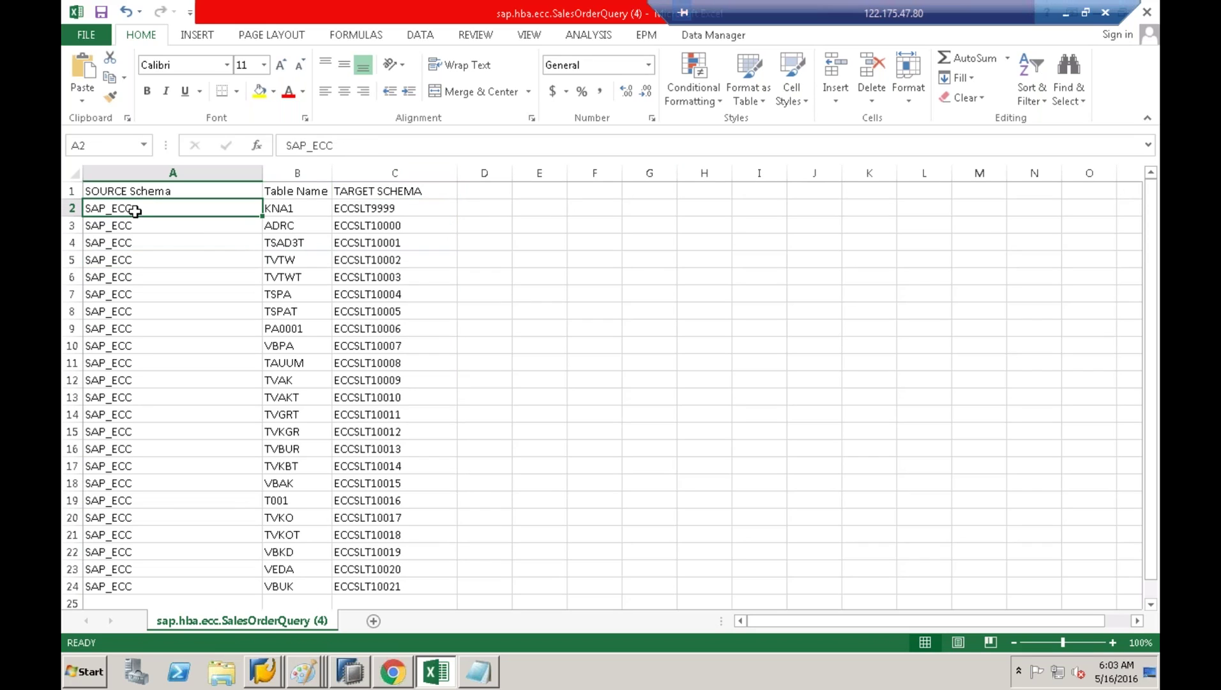
key(ctrl+c)
click(490, 330)
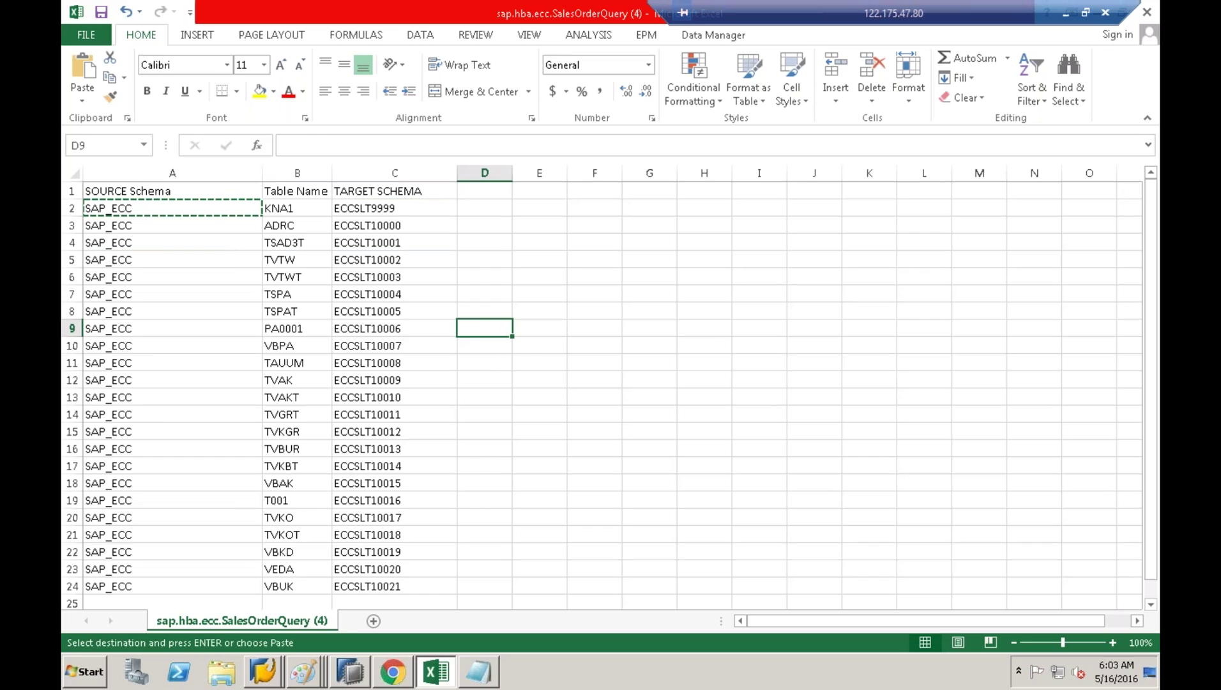
key(ctrl+v)
click(578, 295)
click(396, 210)
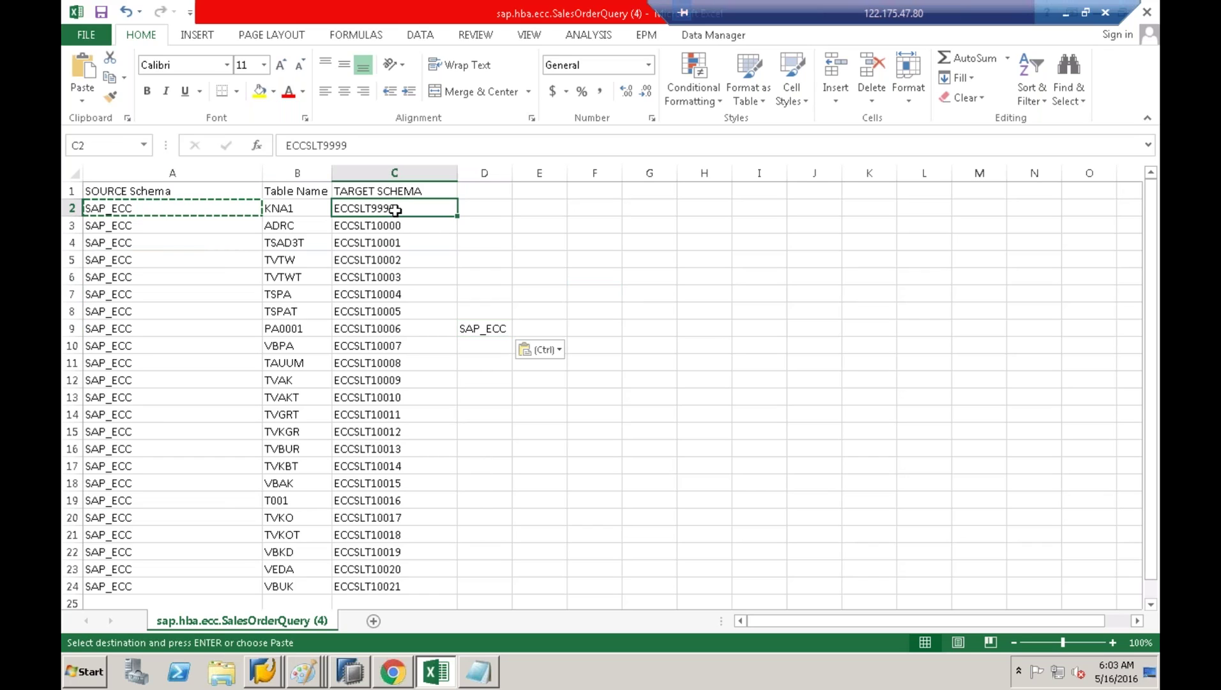
key(ctrl+c)
click(530, 331)
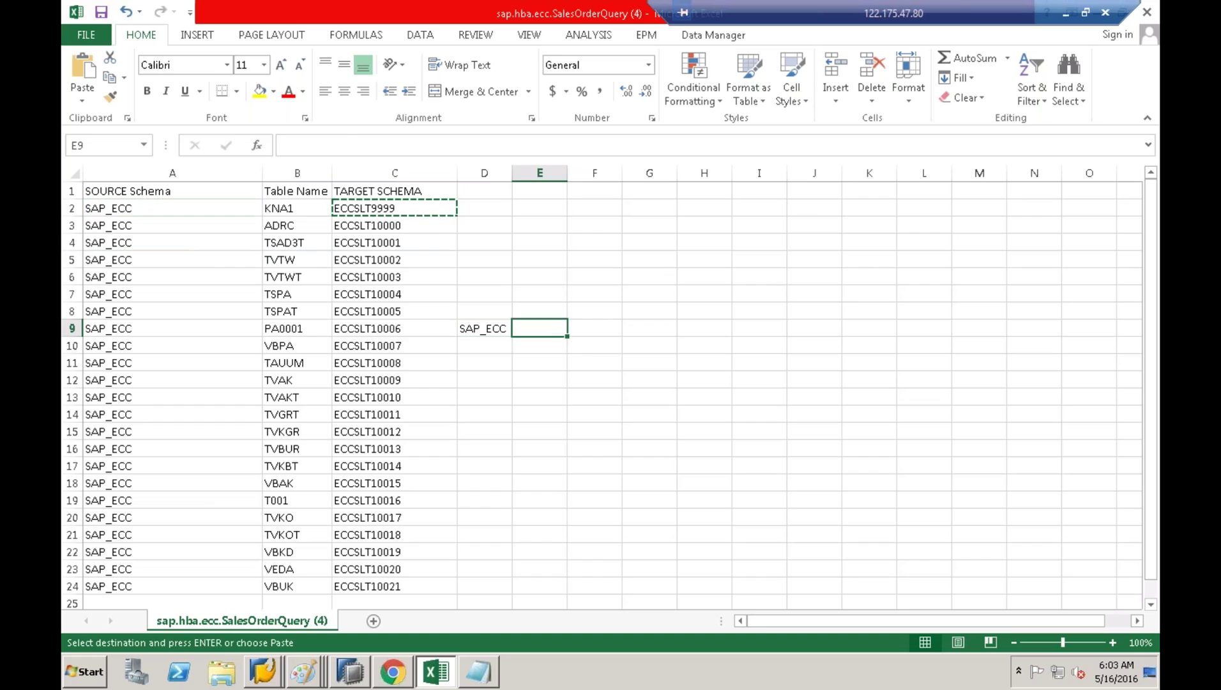
key(ctrl+v)
click(623, 308)
Step: Label the copied schema pair with SC in D8 and TS in E8, and fit column D to its contents
click(490, 311)
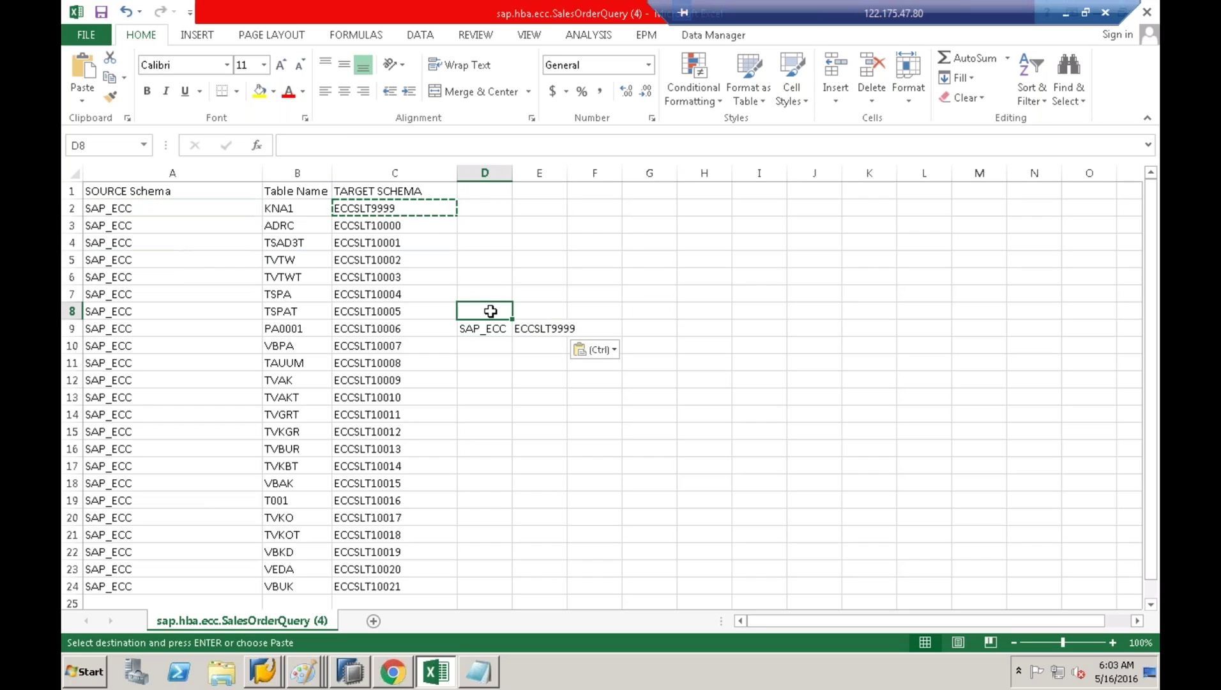
key(Escape)
text(SC)
click(541, 312)
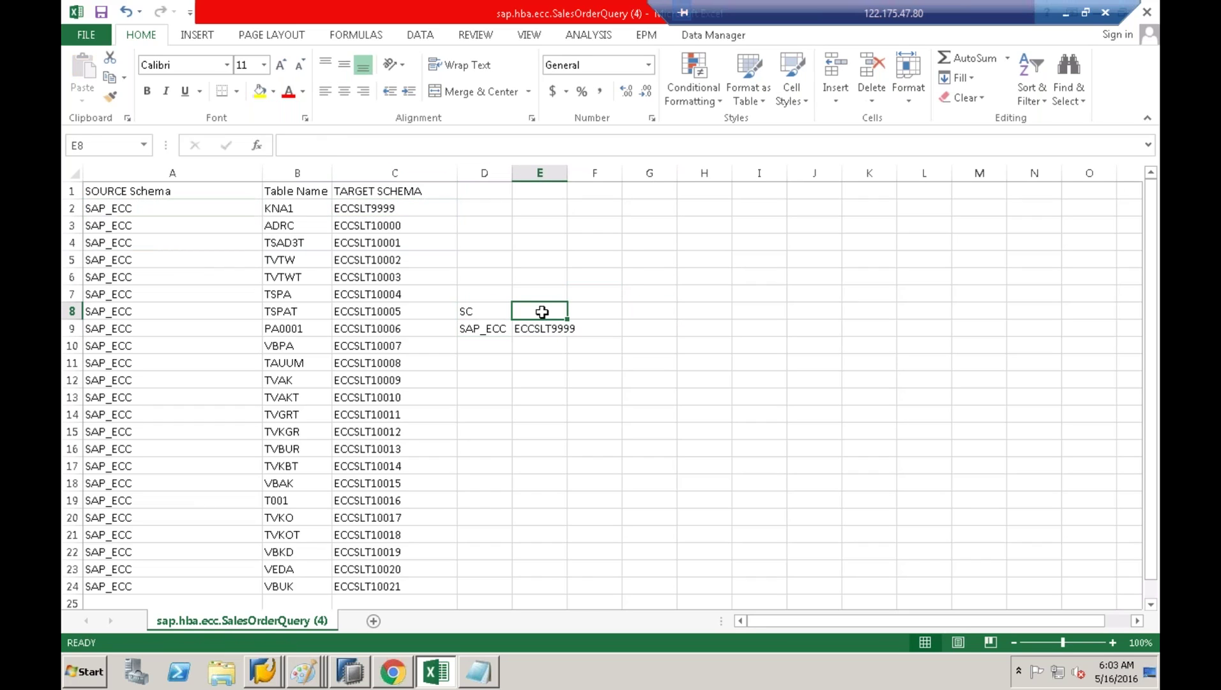
text(TC)
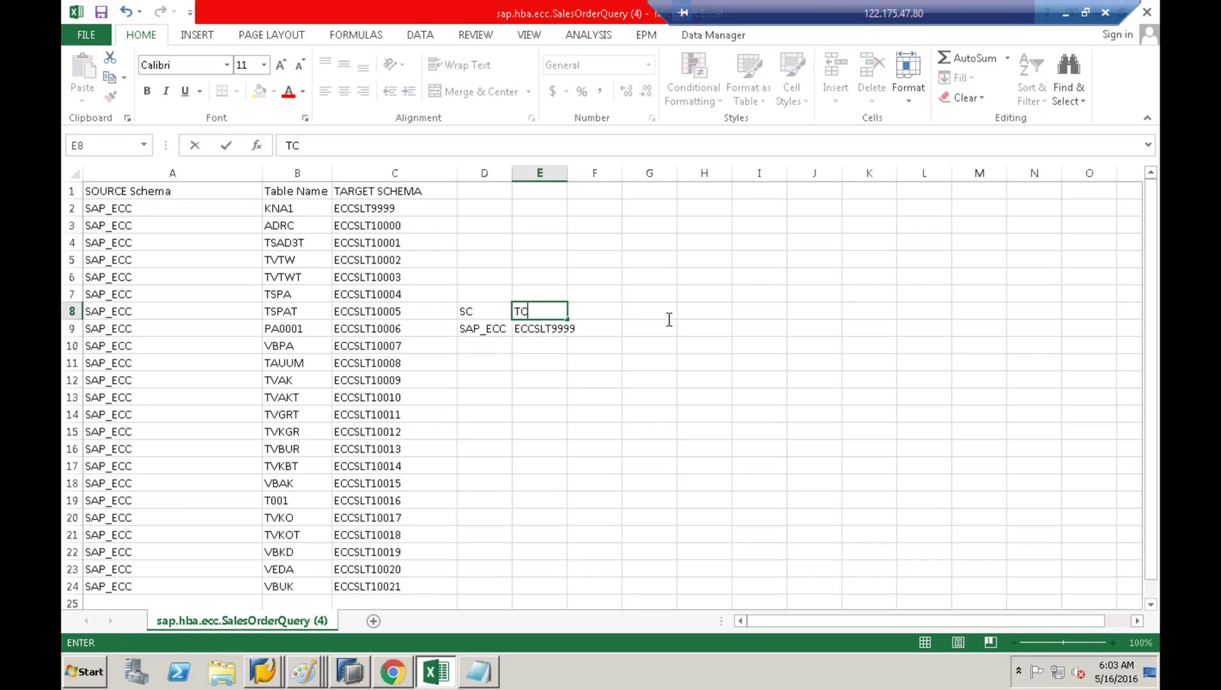
key(BackSpace)
key(BackSpace)
text(TS)
click(759, 306)
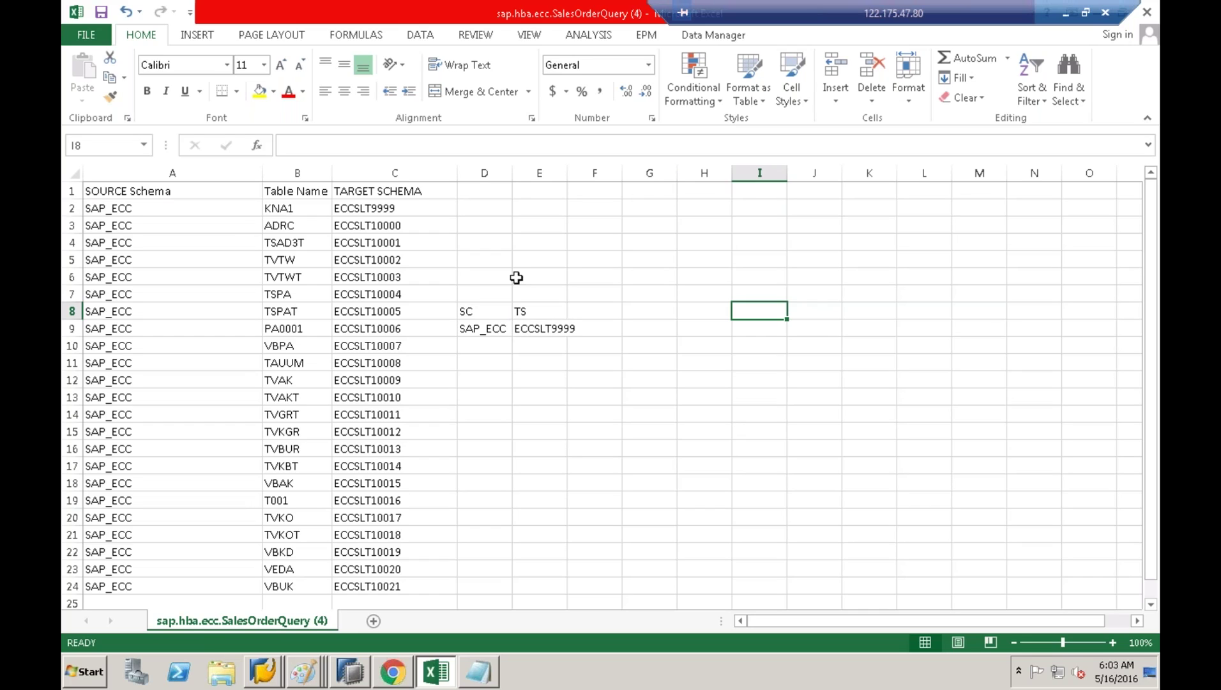
double_click(512, 173)
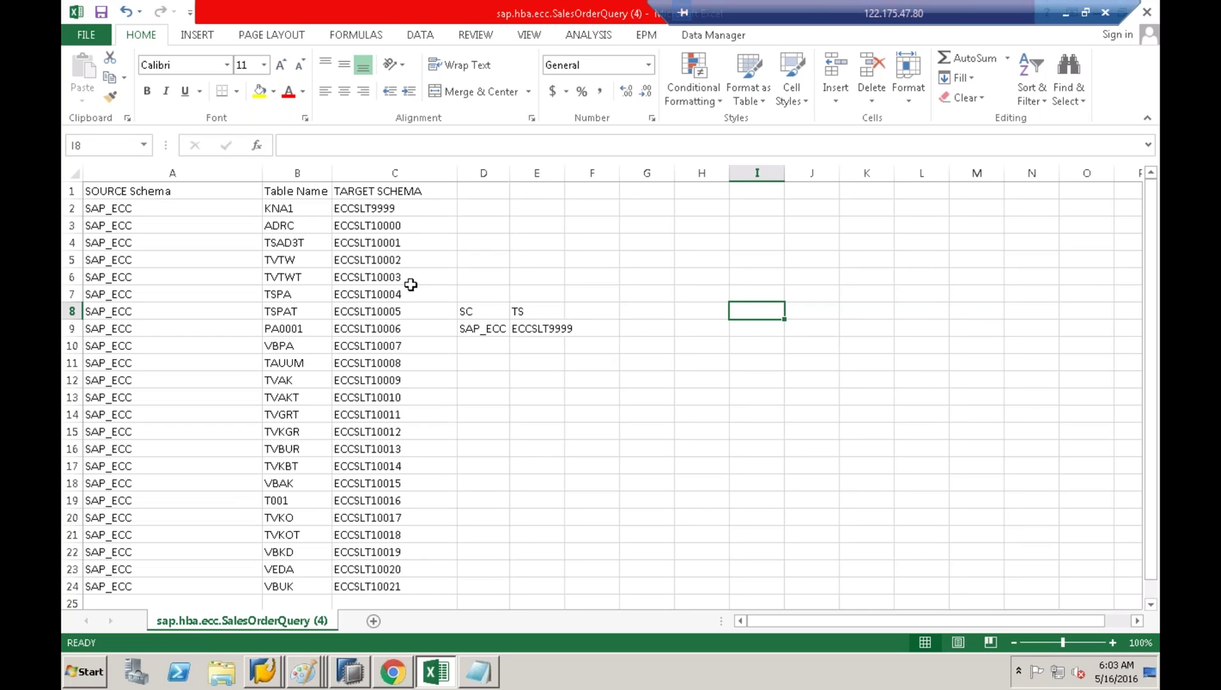
Step: Overwrite the incremented schema names below C2 with ECCSLT9999 down to row 24
click(387, 208)
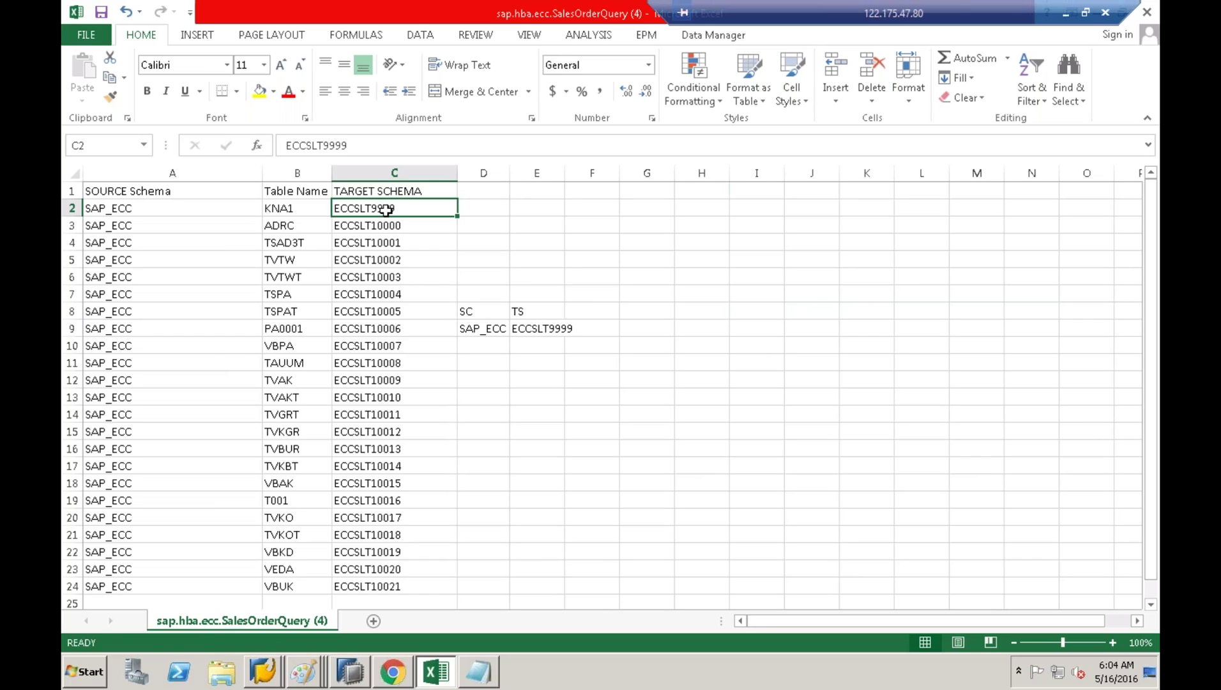
key(ctrl+c)
click(389, 227)
key(ctrl+v)
click(578, 241)
drag(417, 208, 457, 593)
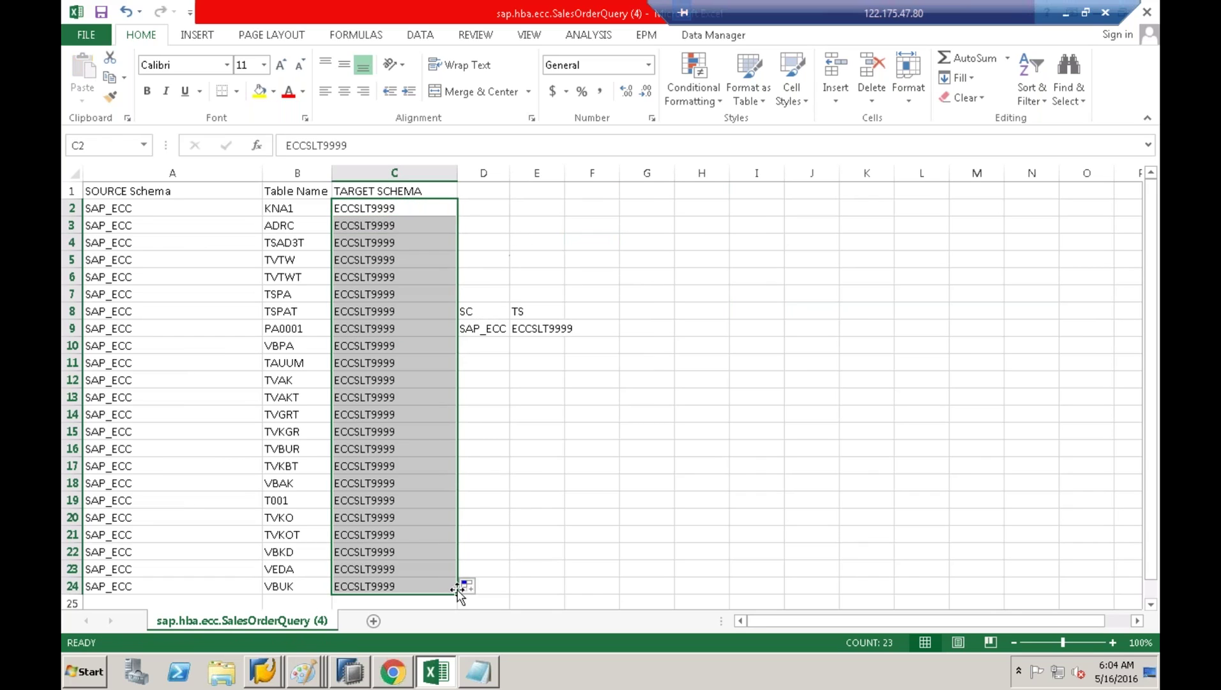
click(600, 483)
Step: Enter the title SCHEMA MAPPING in D7 above the SC and TS labels
click(491, 337)
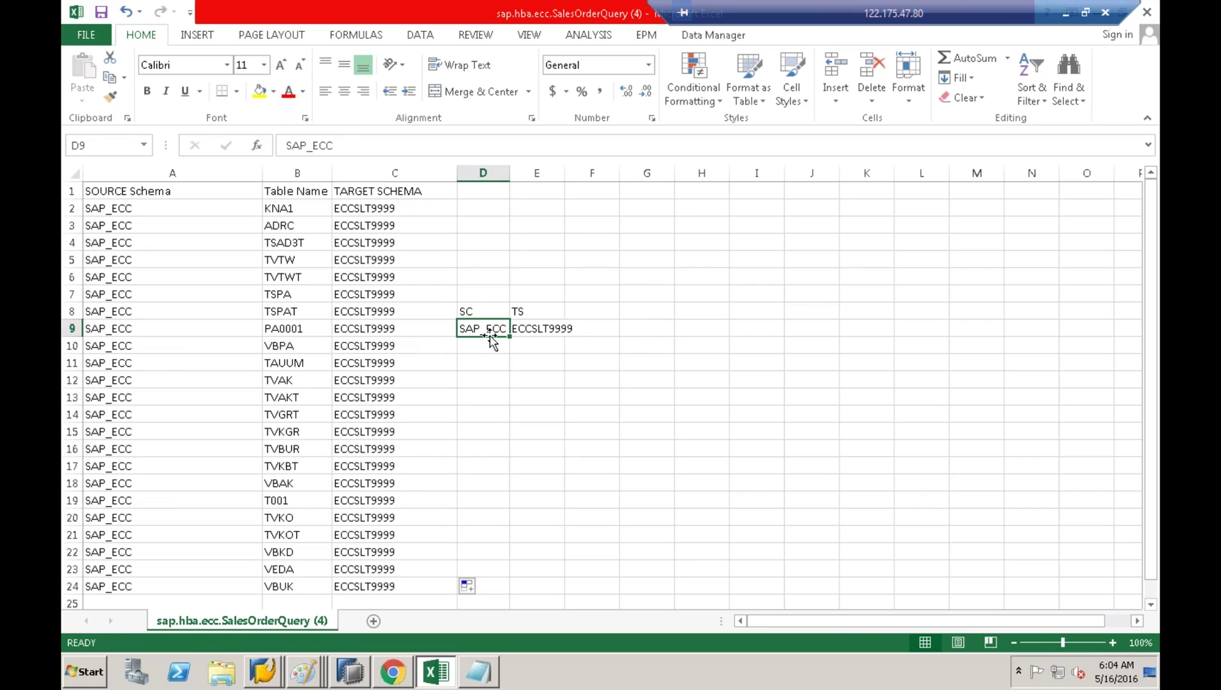
click(481, 296)
text(SCHEMA MAPPING)
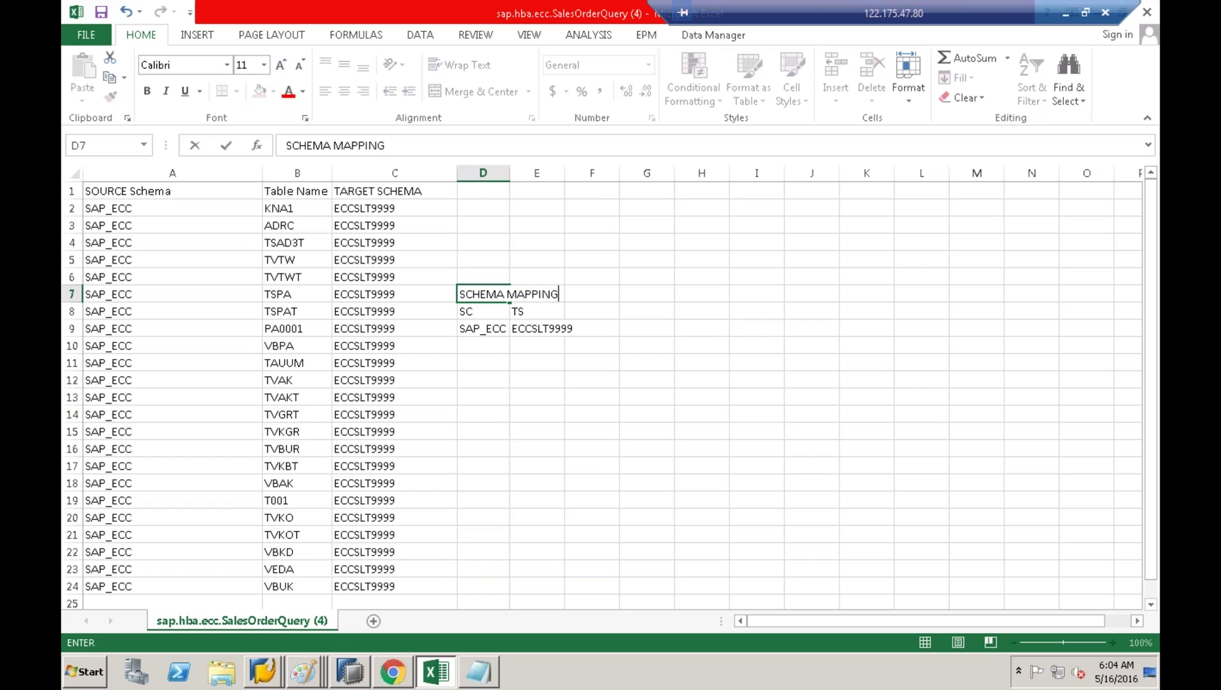
click(717, 300)
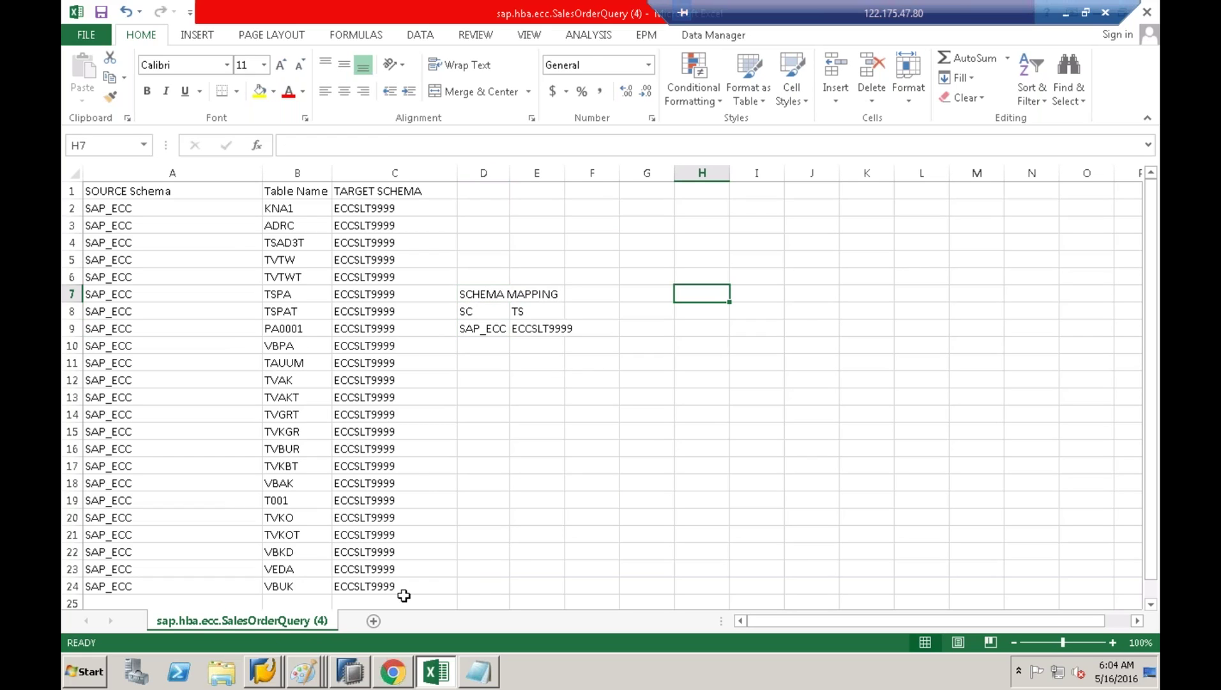
Step: Switch to SAP HANA Studio, map authoring schema SAP_ECC to physical schema ECCSLT9999 and finish the Schema Mapping dialog
click(350, 671)
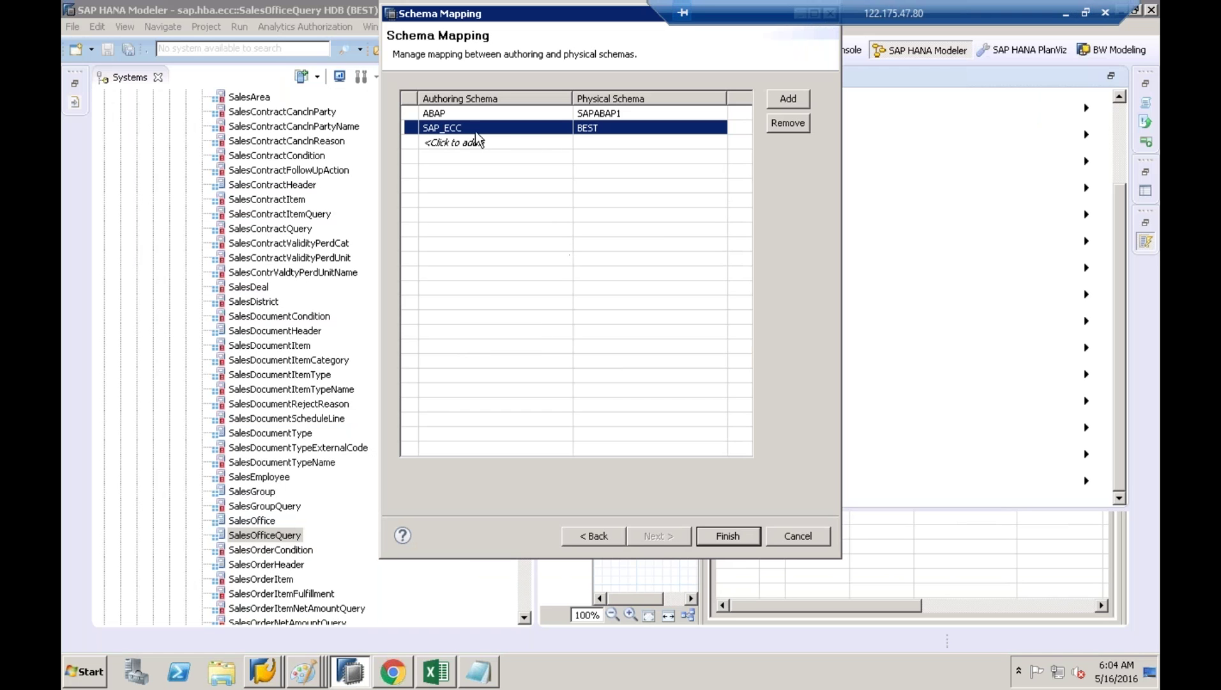
click(588, 127)
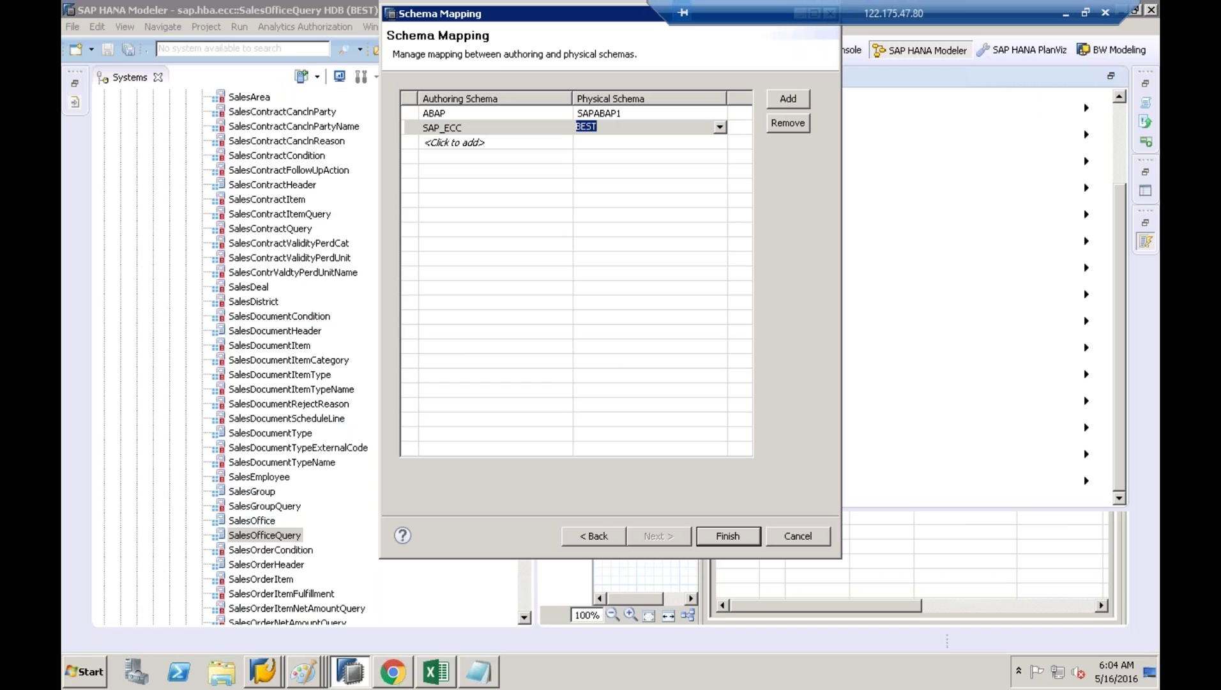
click(717, 131)
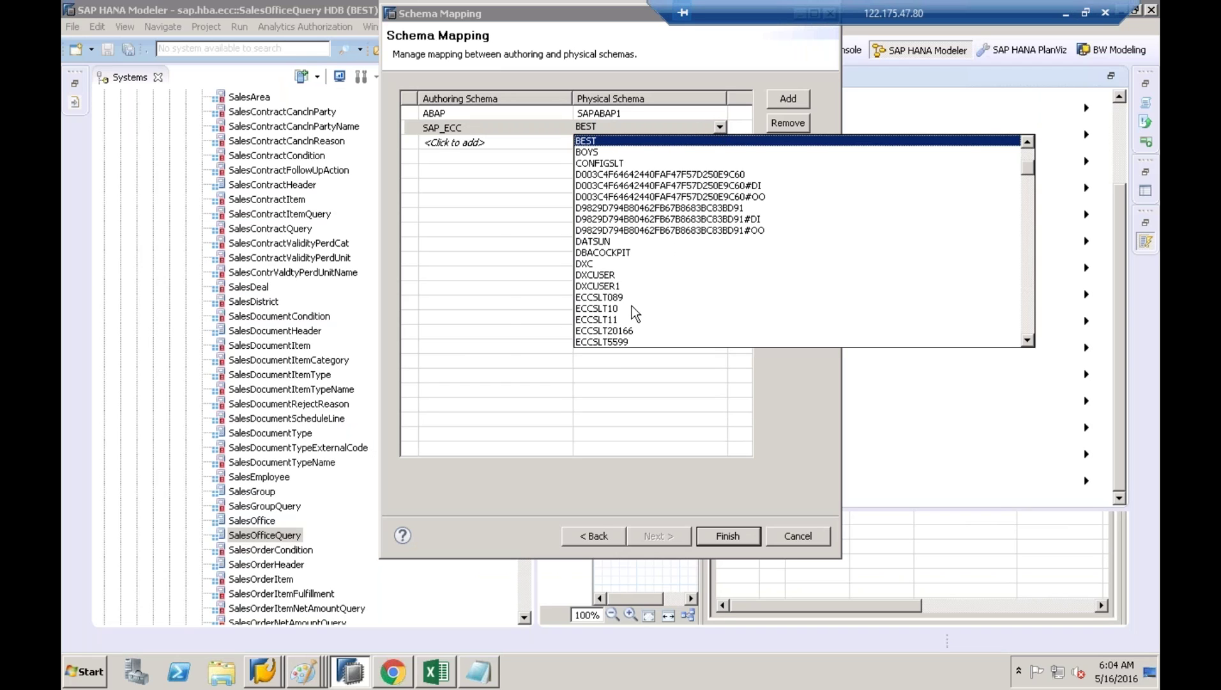
scroll(632, 305, down, 2)
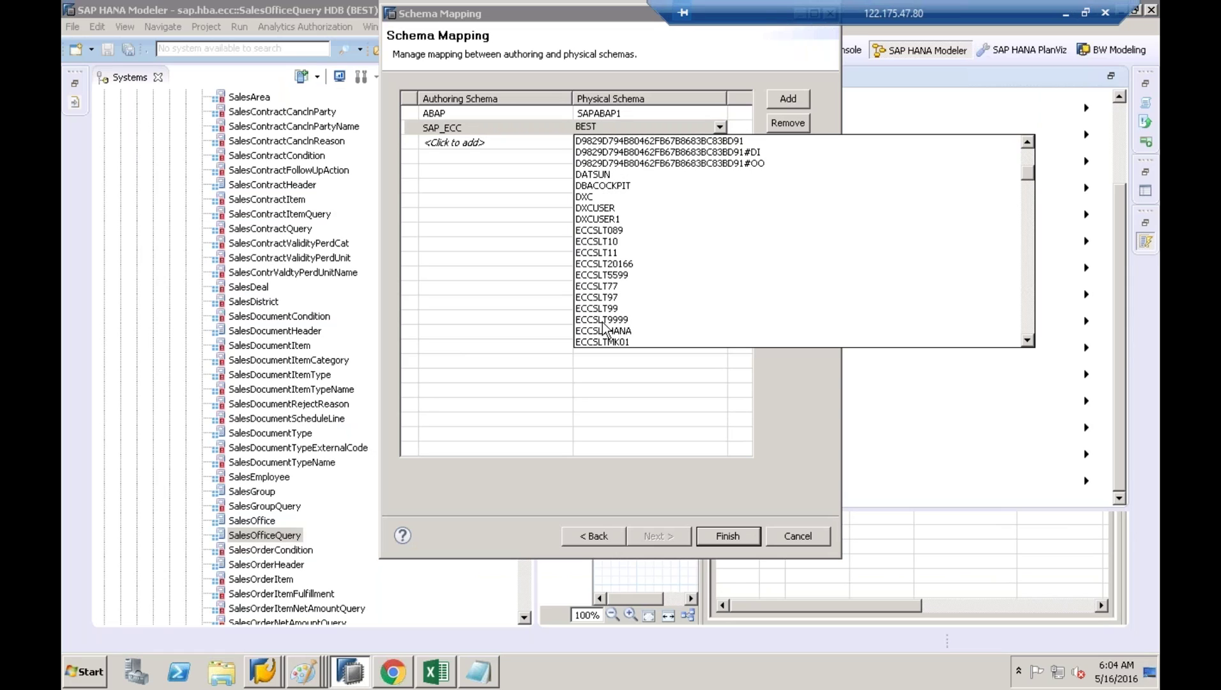
click(605, 320)
click(605, 326)
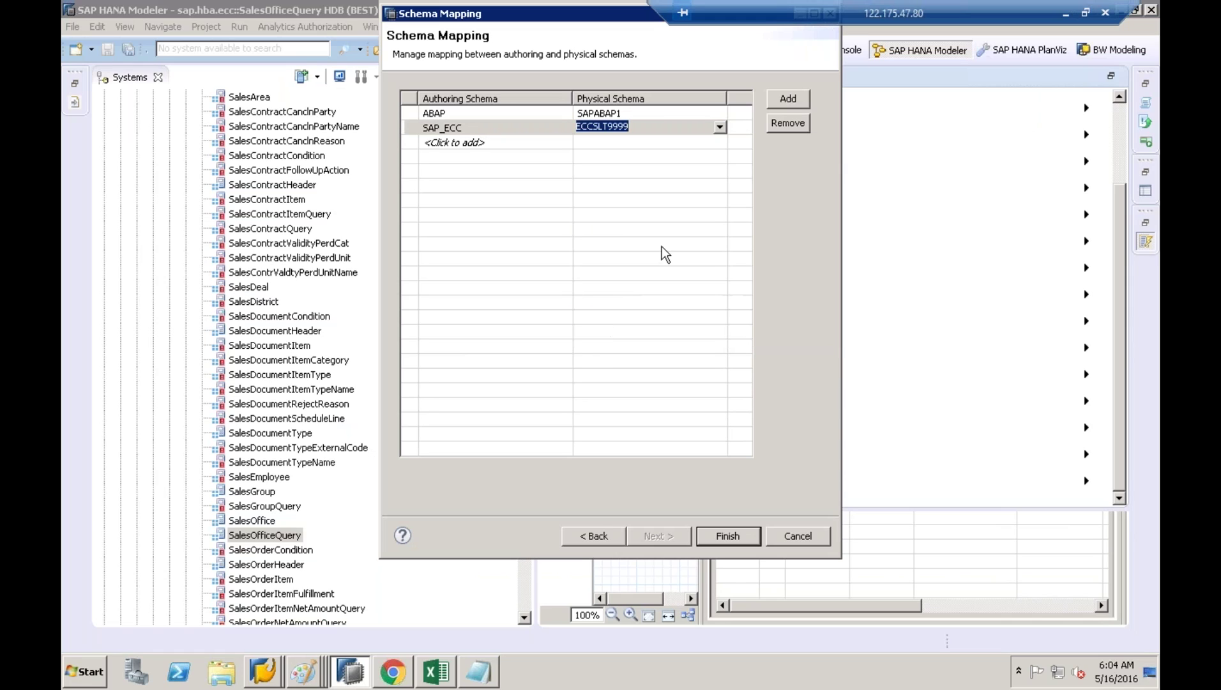
click(728, 536)
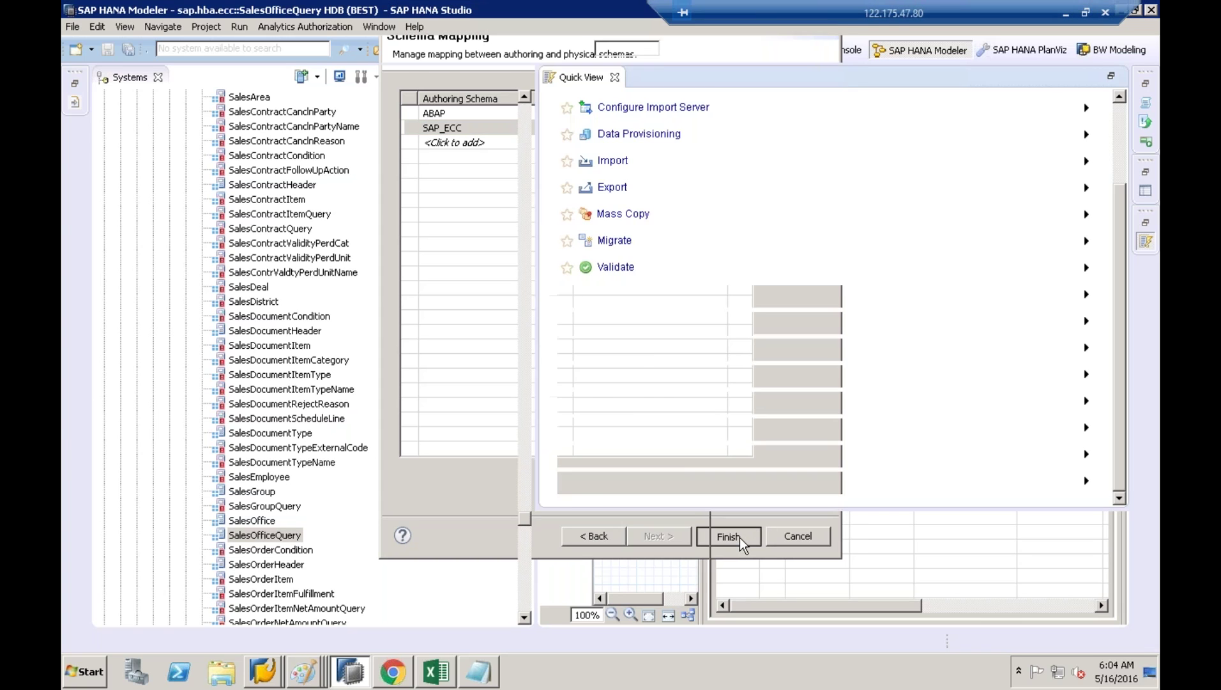
Step: Copy the table names in B2:B24 of the Excel list and switch to the LT Replication Server cockpit for ECCSLT9999
click(447, 685)
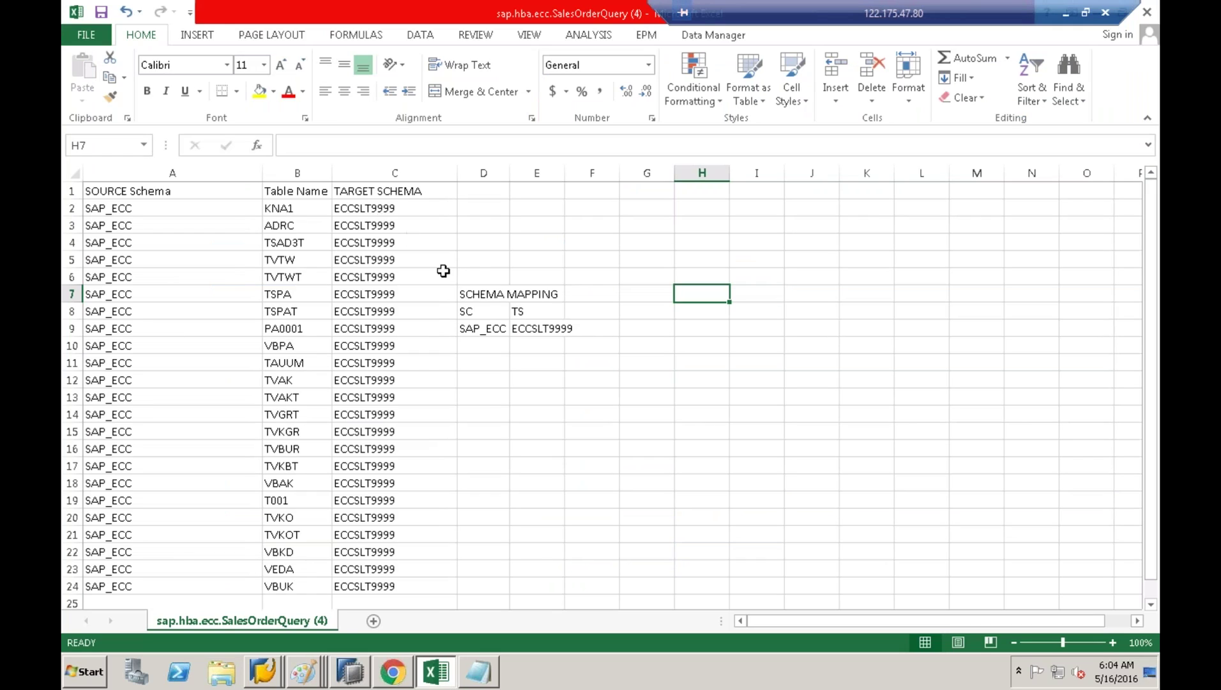
drag(304, 209, 304, 589)
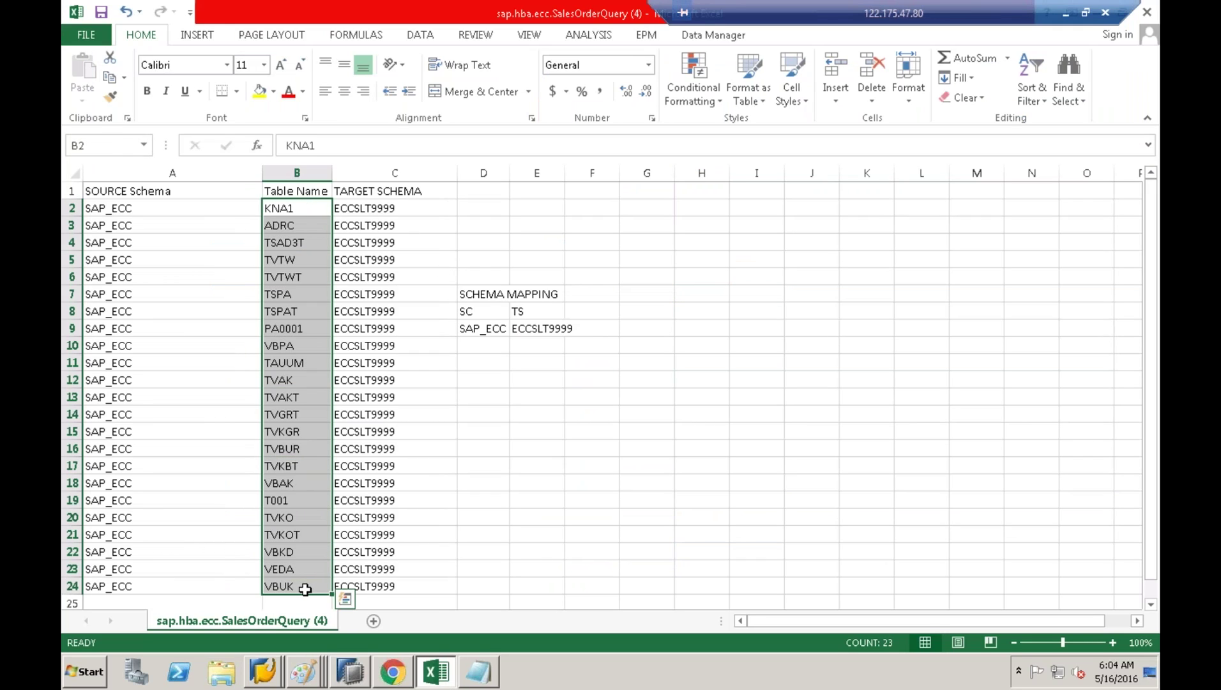
key(ctrl+c)
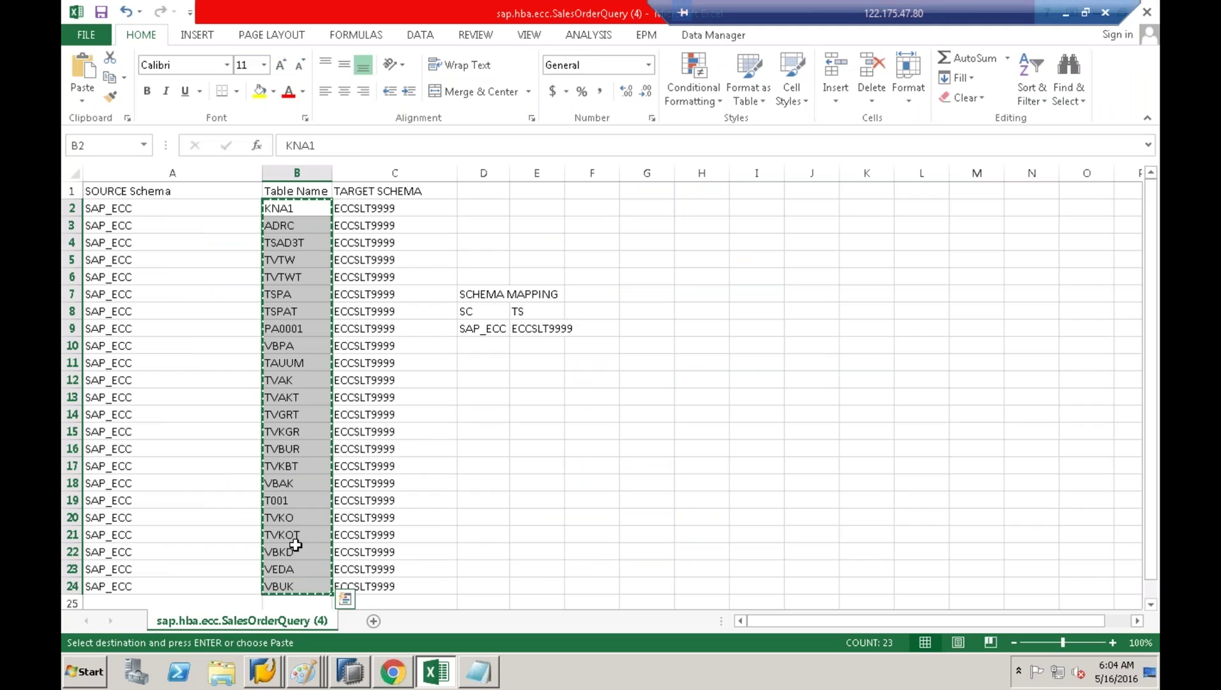
click(263, 671)
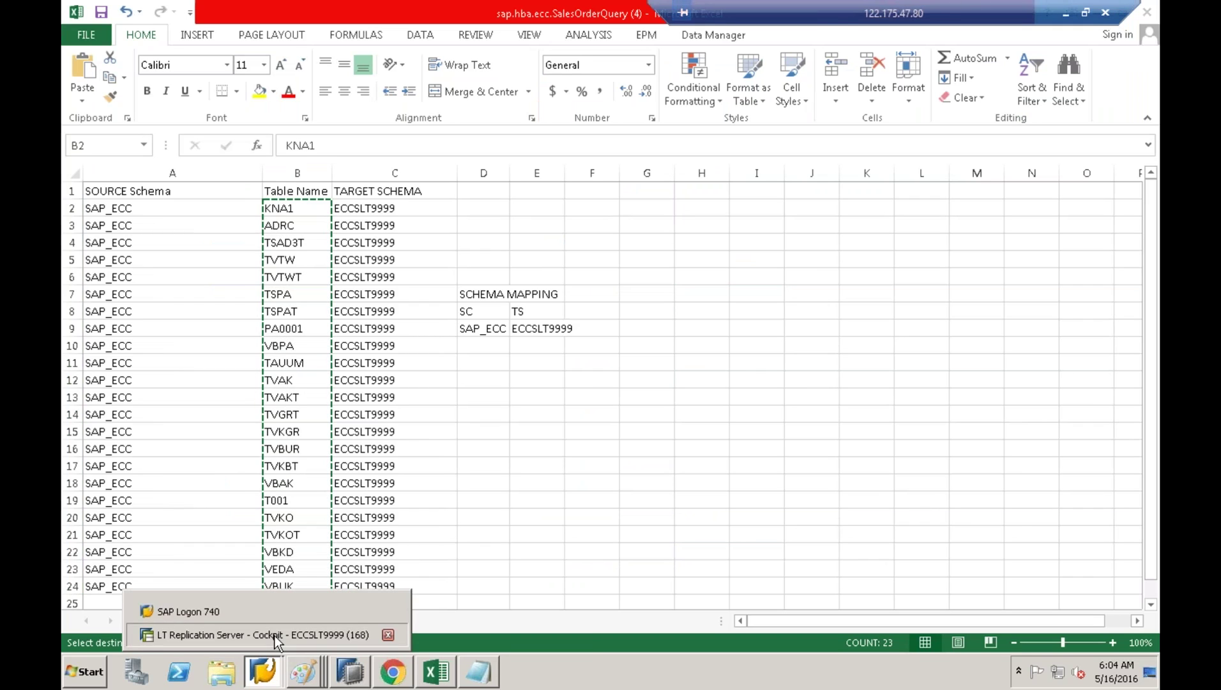
click(275, 636)
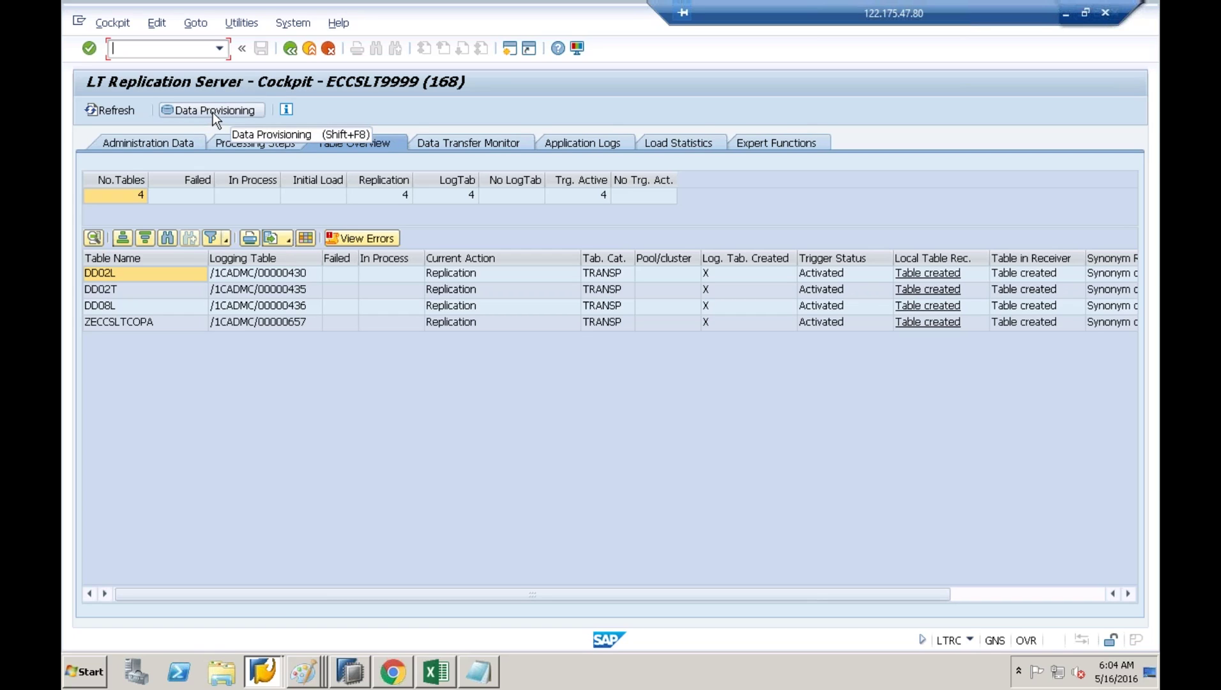
Step: Switch to the ECC/SLT/HANA landscape diagram in Paint and draw a green rectangle around the whole development column
click(318, 672)
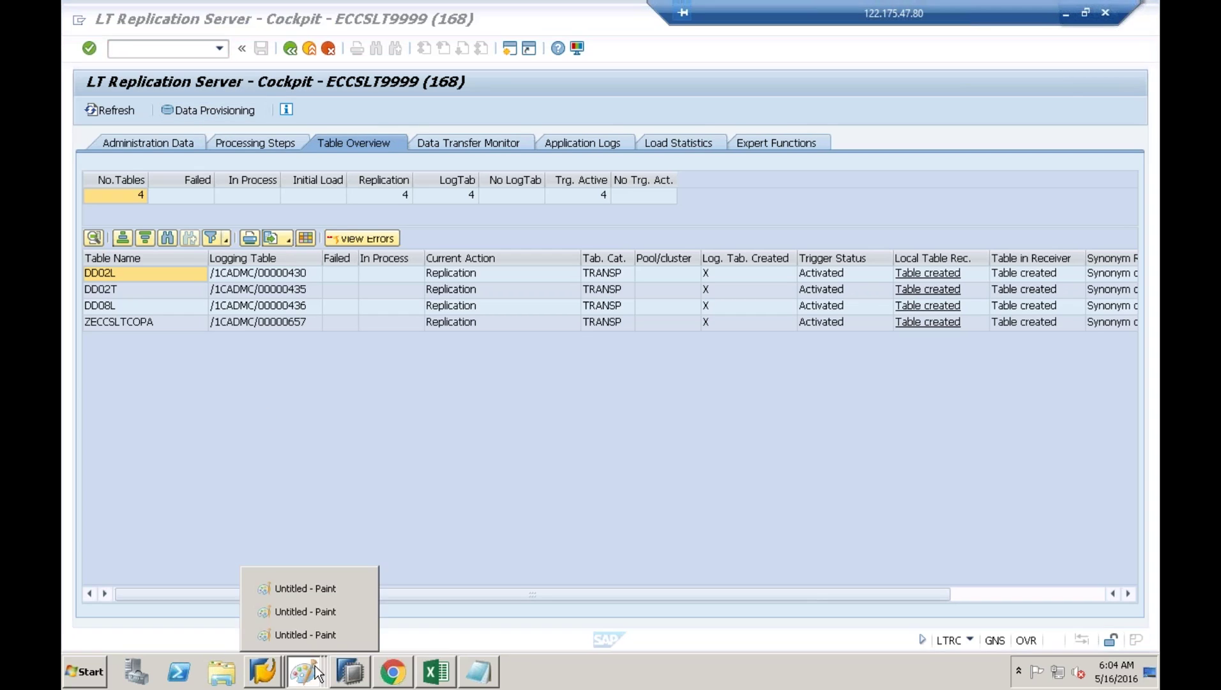
click(317, 614)
click(316, 686)
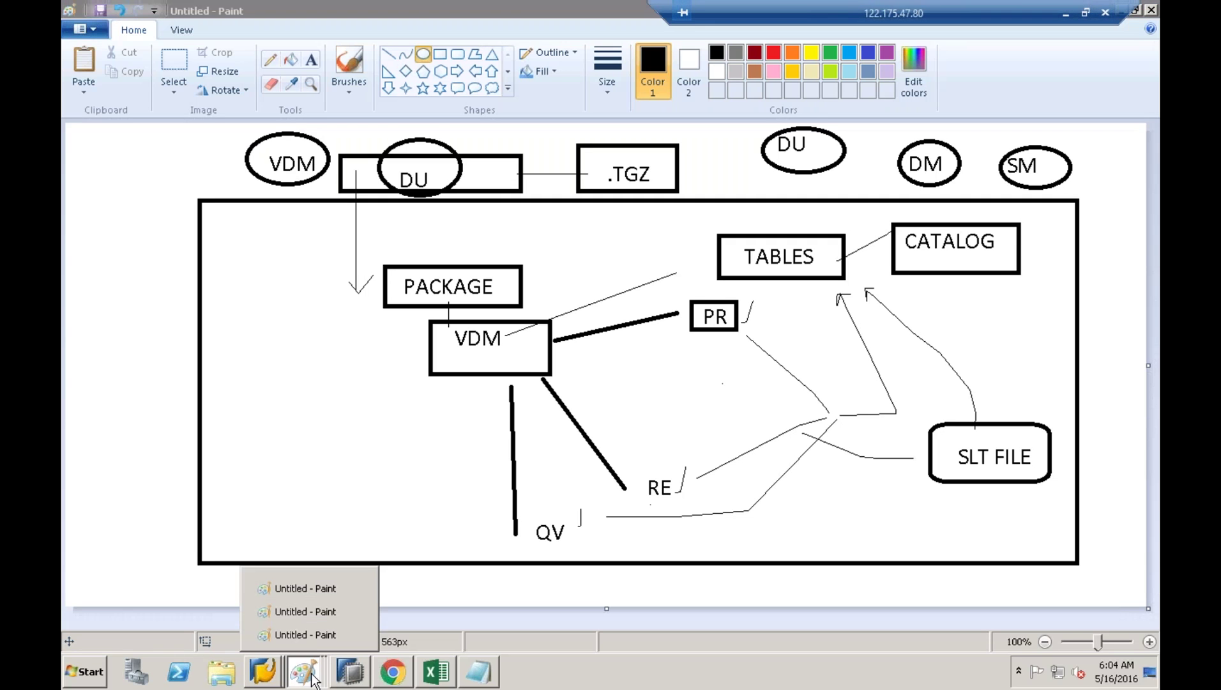
click(310, 637)
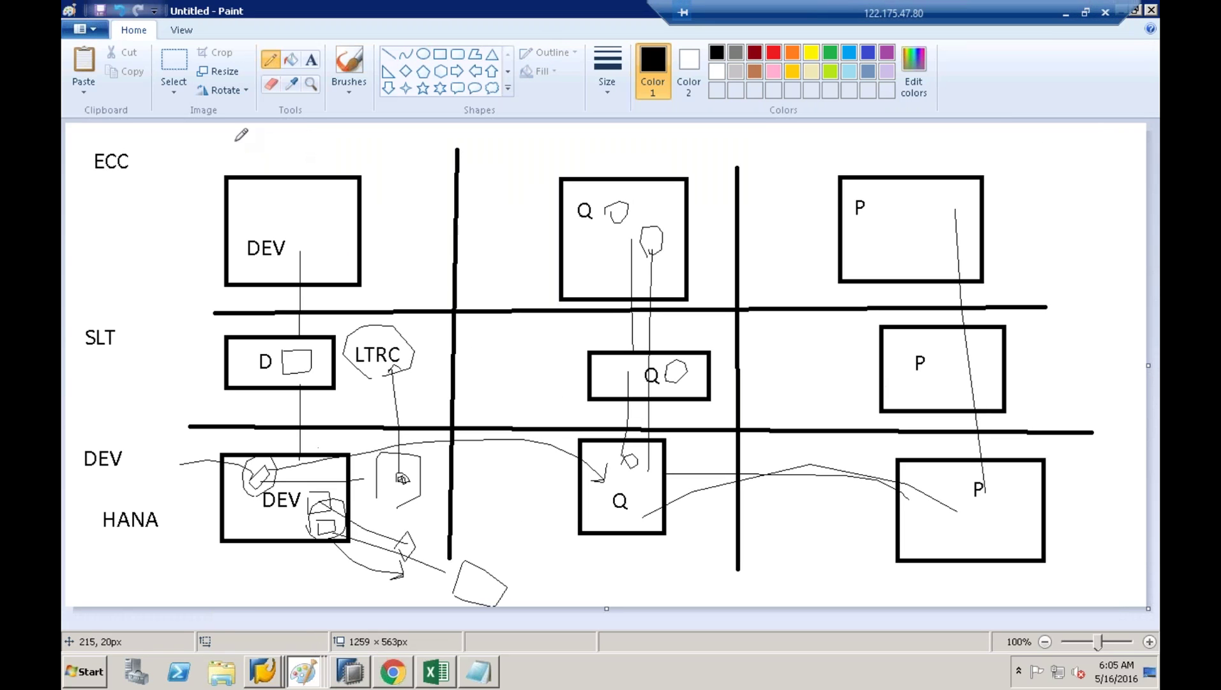
click(439, 55)
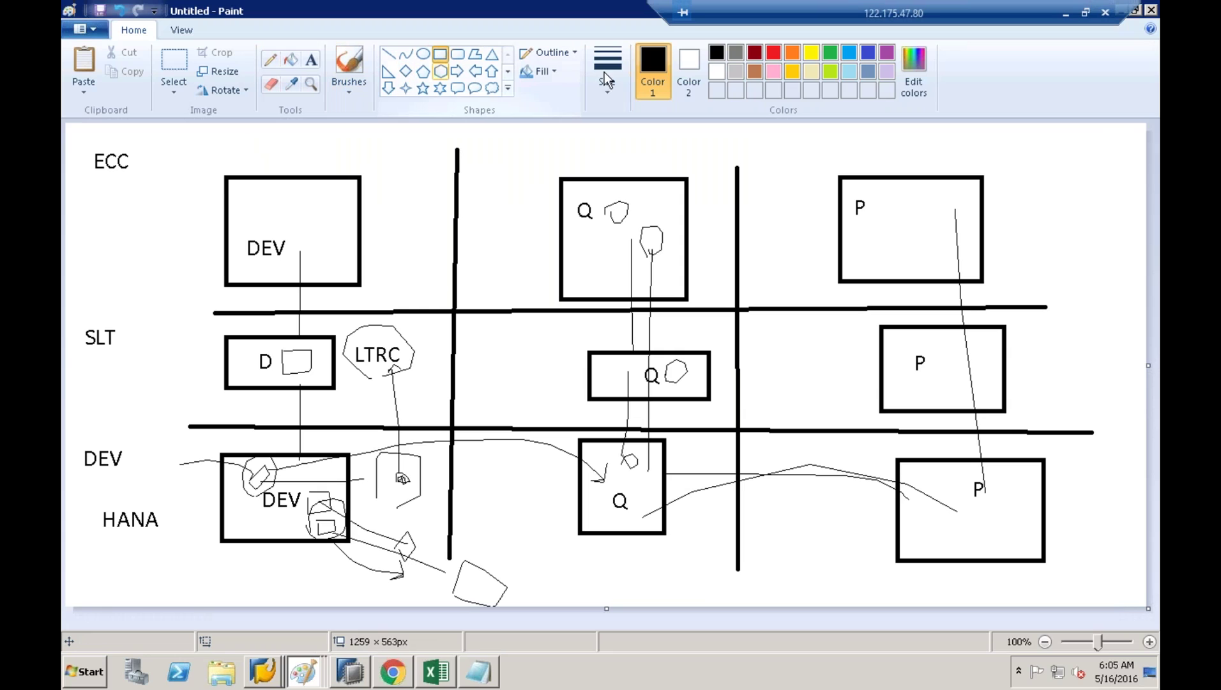
click(828, 54)
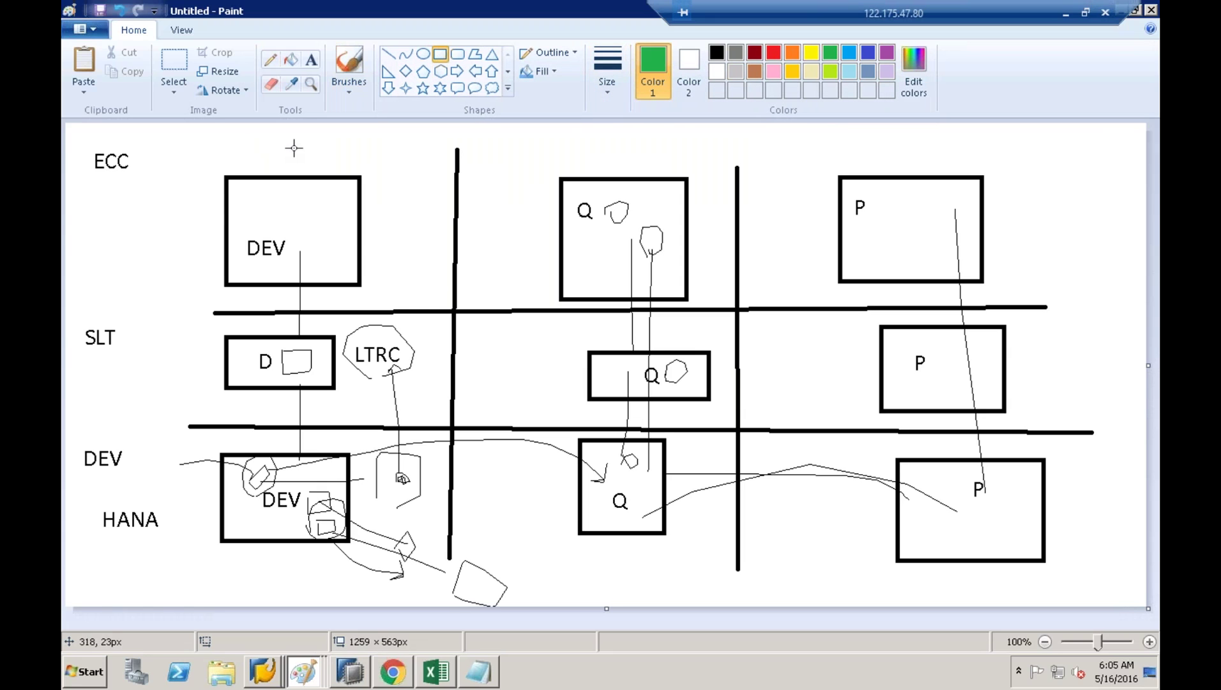
drag(200, 156, 408, 585)
click(507, 562)
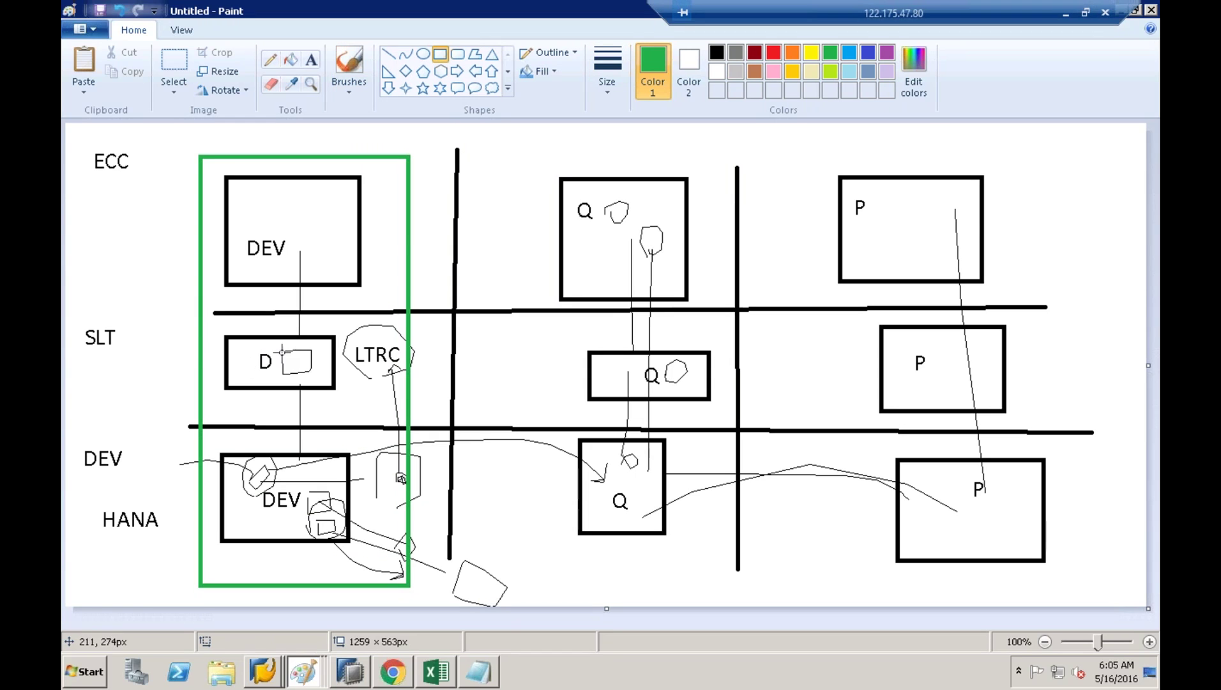
Step: Draw a green ellipse around the SLT row label in the landscape diagram
click(424, 56)
drag(76, 319, 135, 364)
click(157, 367)
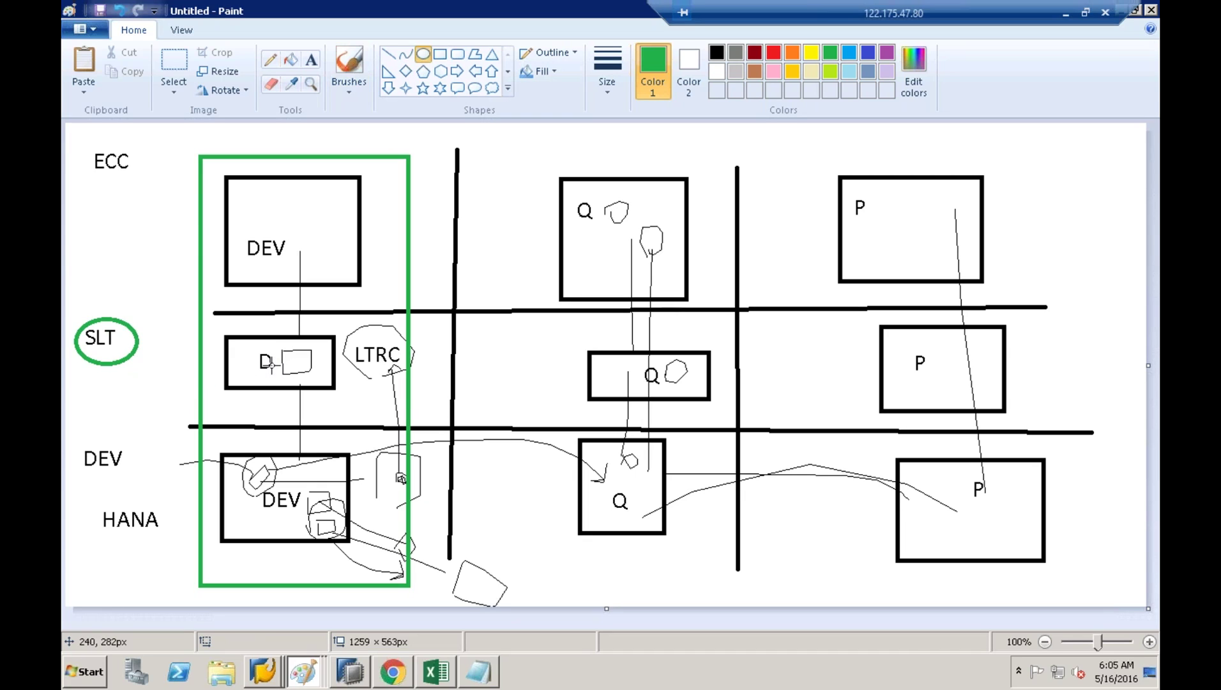
Step: Switch to the ECCSLT9999 replication cockpit, start Data Provisioning and open the multiple selection for the table name
click(274, 677)
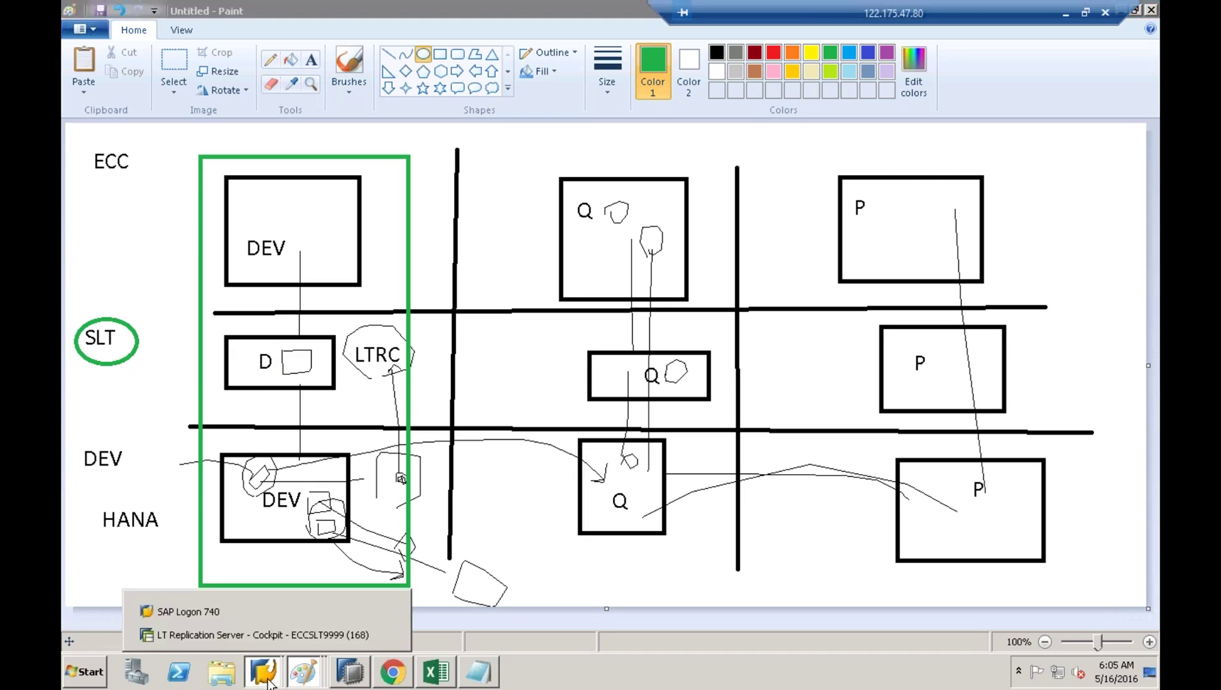
click(268, 640)
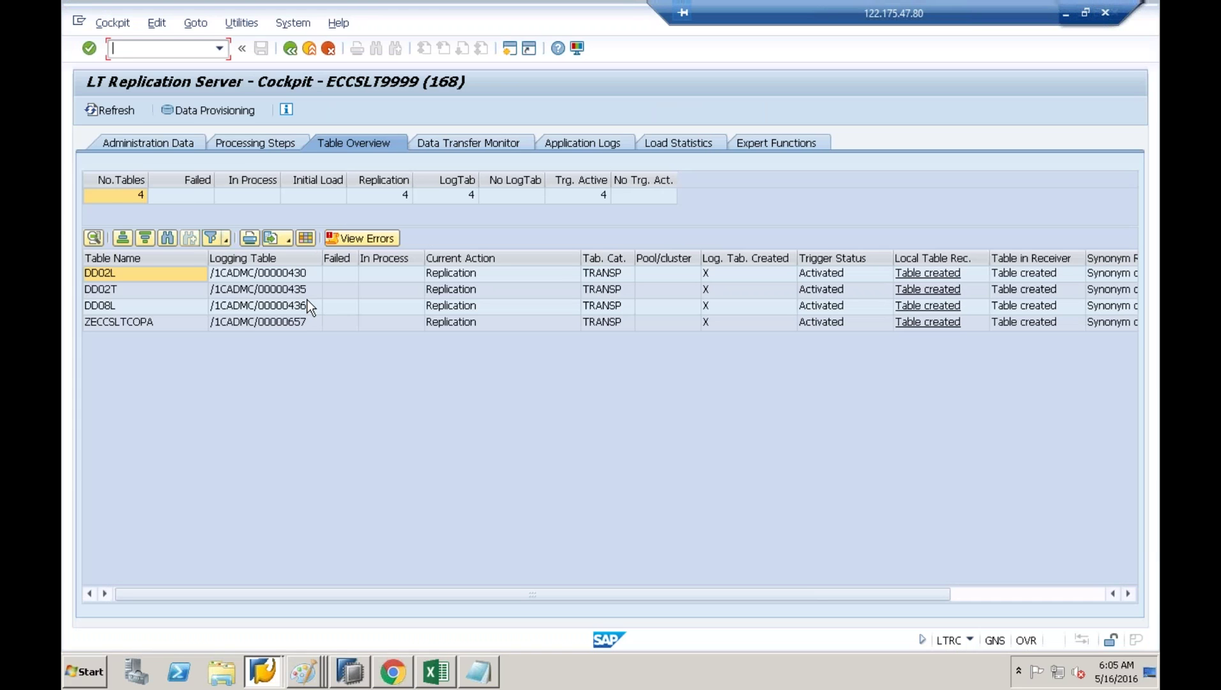
click(209, 112)
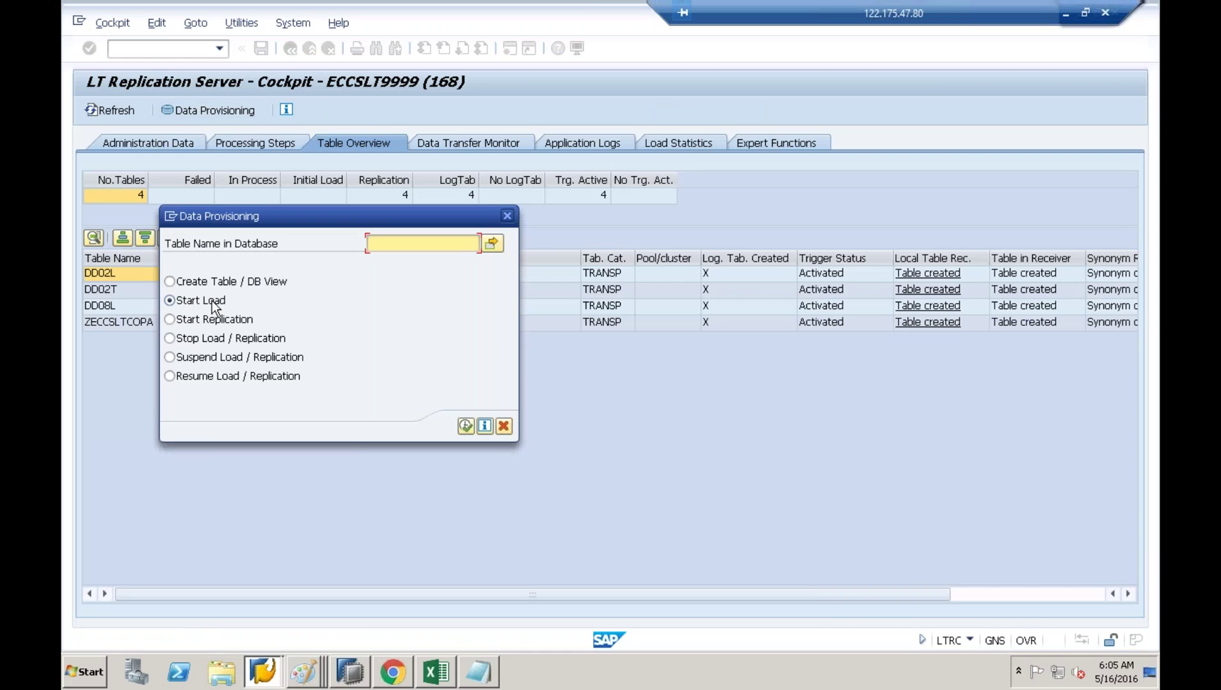
click(492, 243)
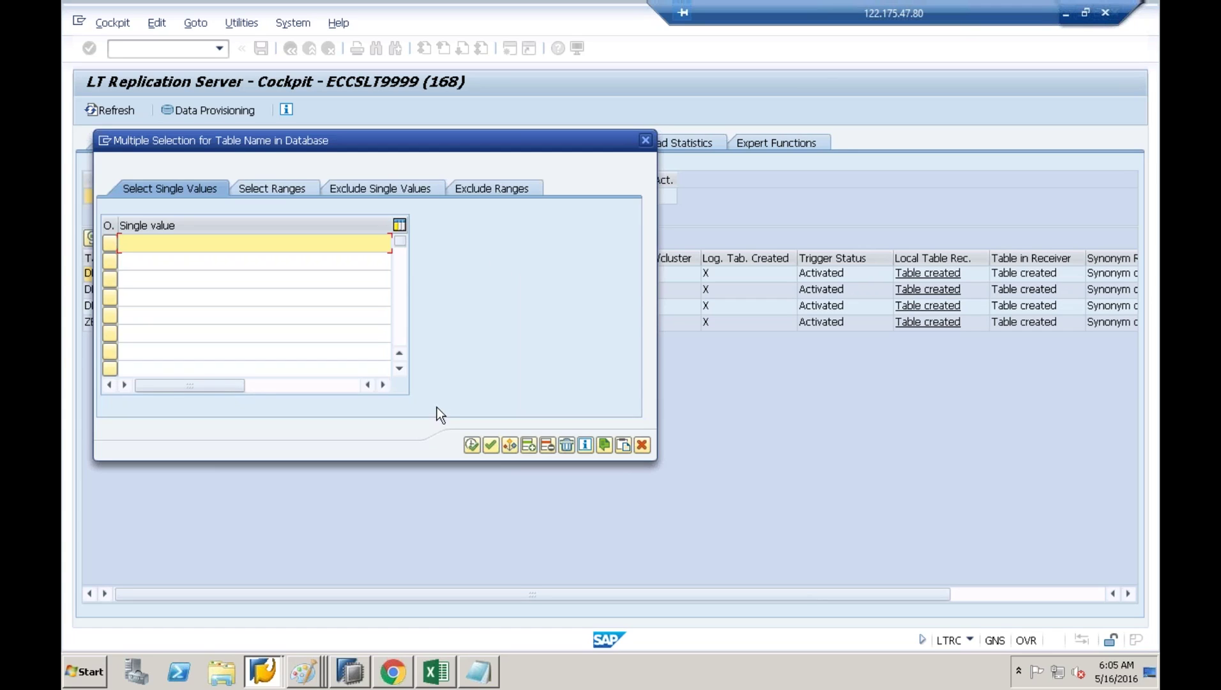
Step: Switch to SAP HANA Studio, collapse Content and list the tables of catalog schema ECCSLT9999
click(364, 665)
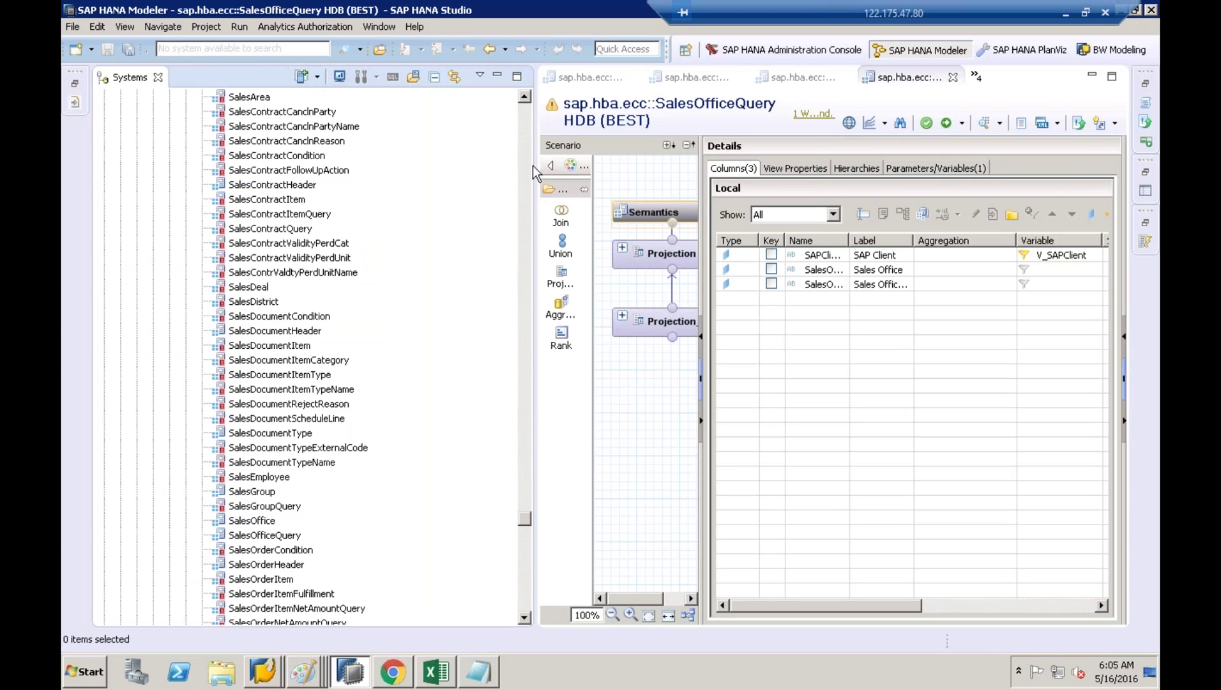
scroll(522, 370, up, 1)
drag(524, 516, 527, 103)
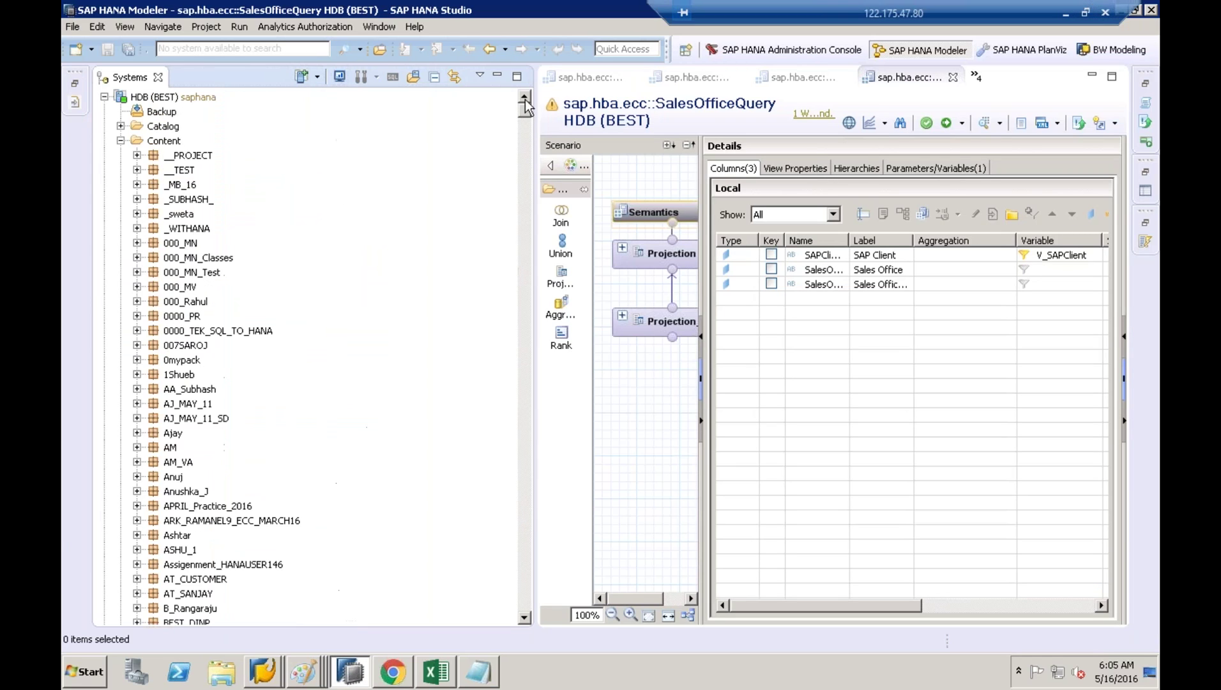
click(120, 141)
click(120, 126)
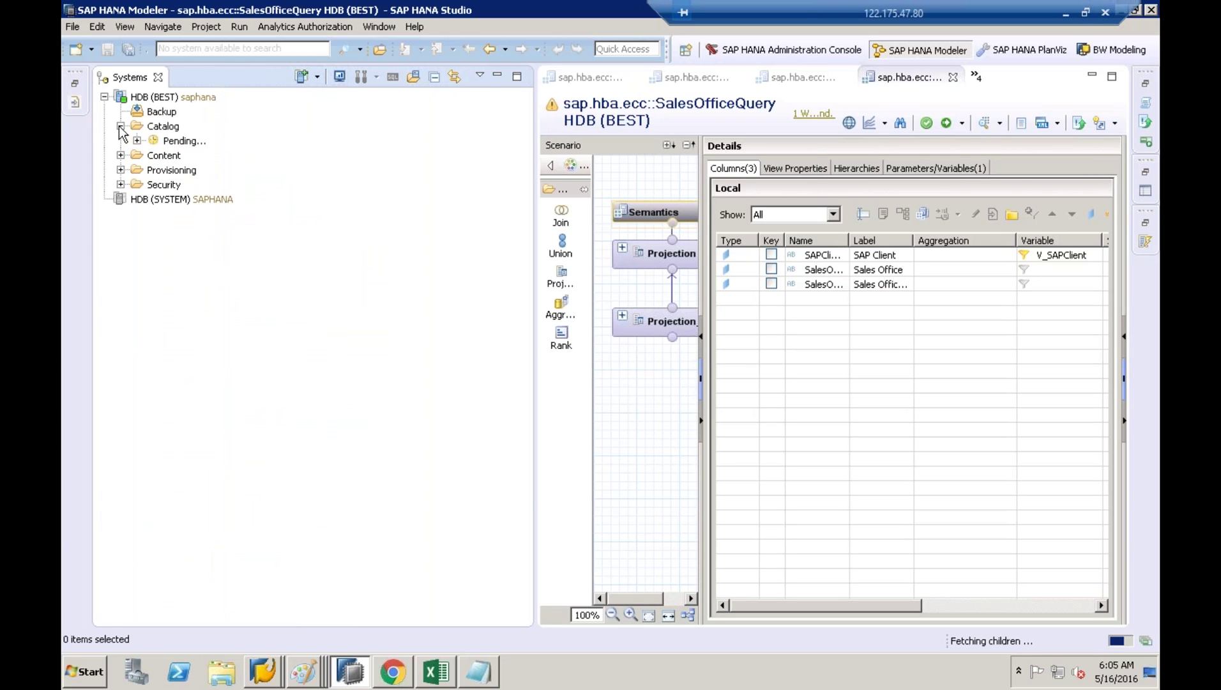
click(173, 215)
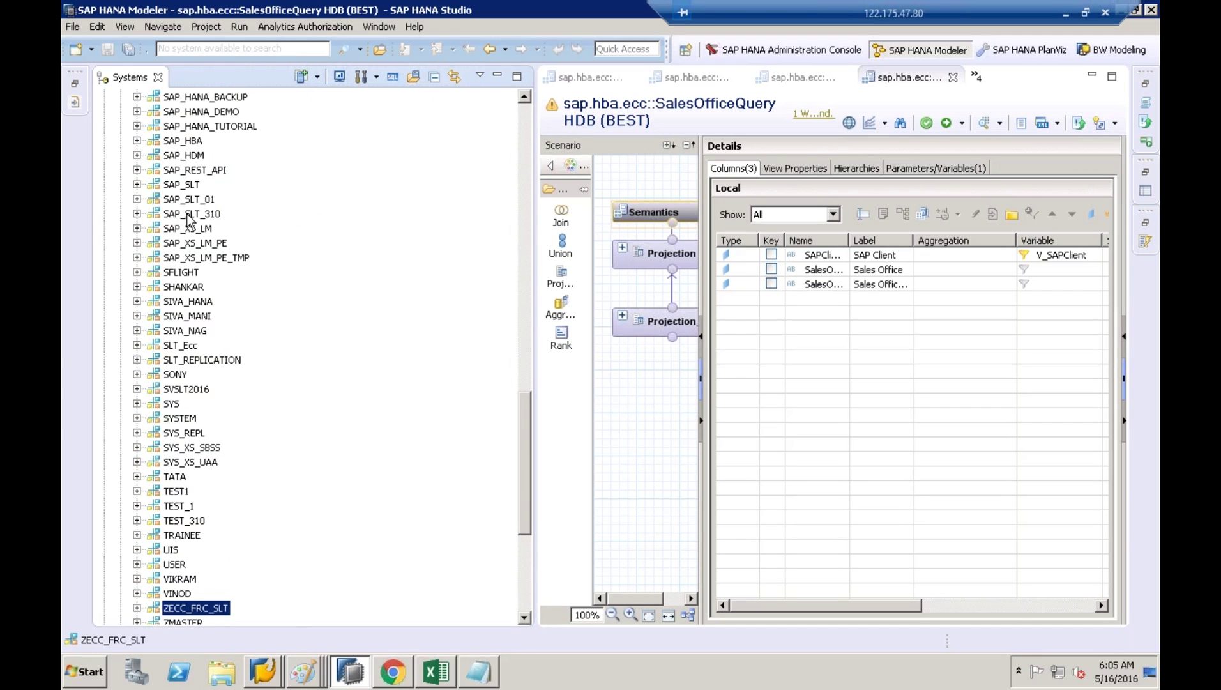
click(197, 216)
key(e)
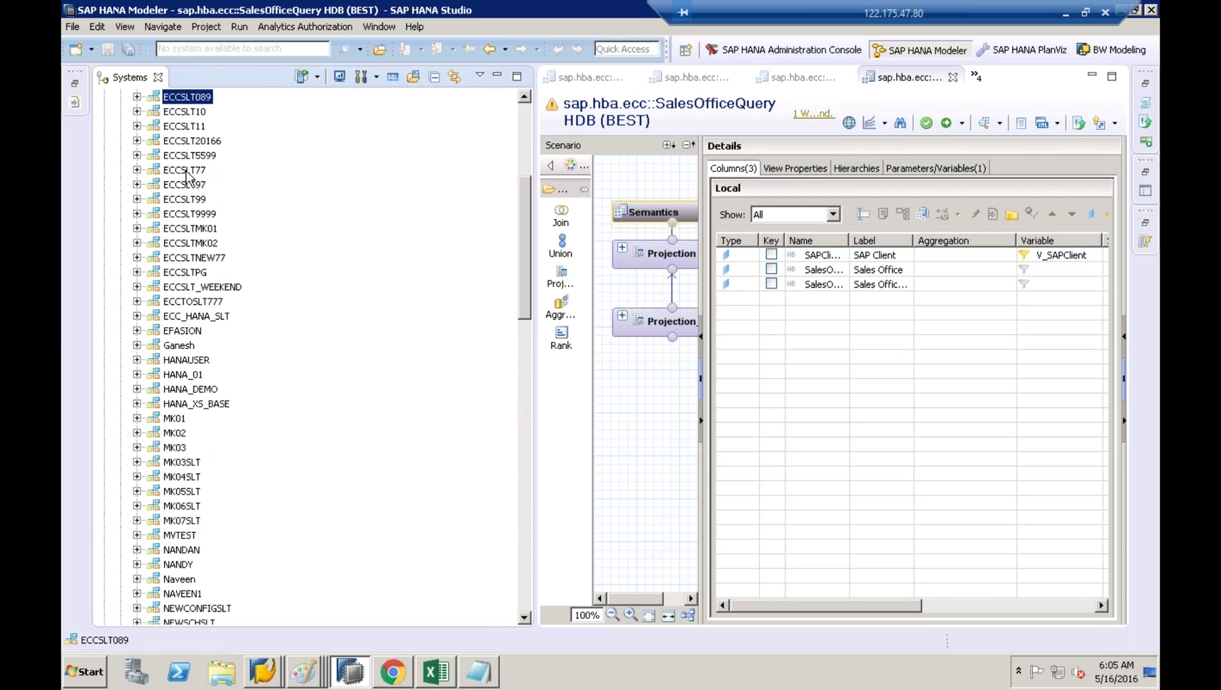
click(193, 215)
click(137, 213)
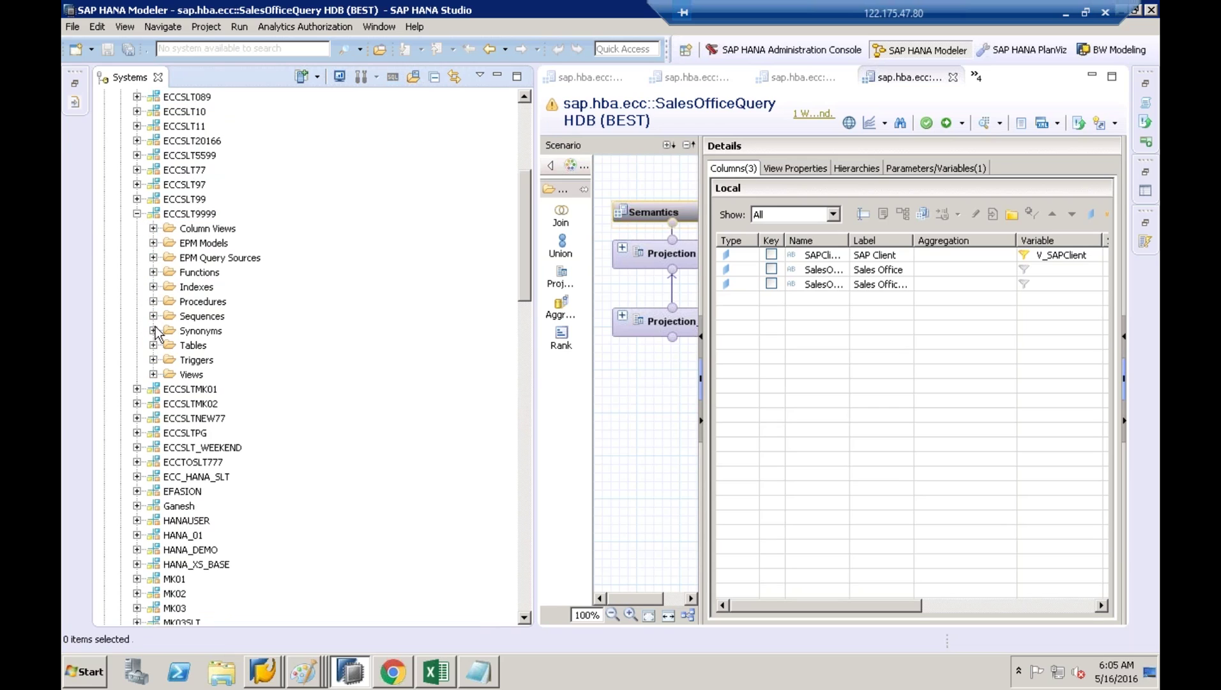
click(154, 346)
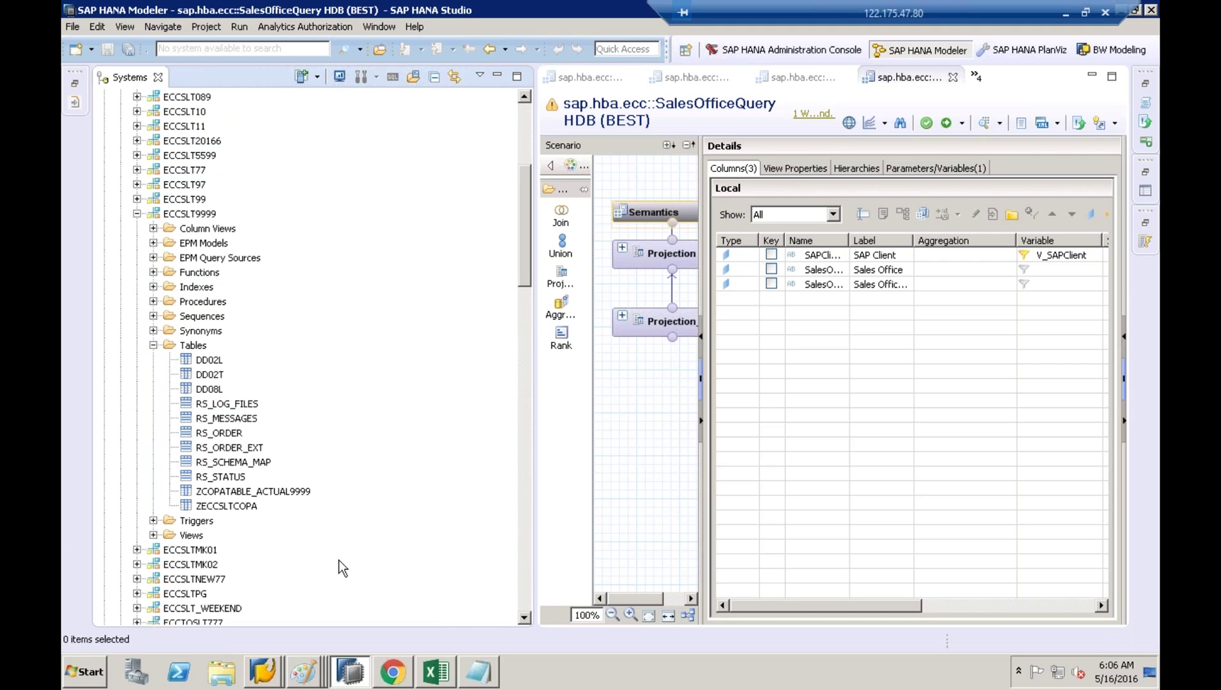
Step: Return to the replication cockpit, upload the copied table names from the clipboard and execute Start Load for them
mouse_move(276, 683)
click(276, 644)
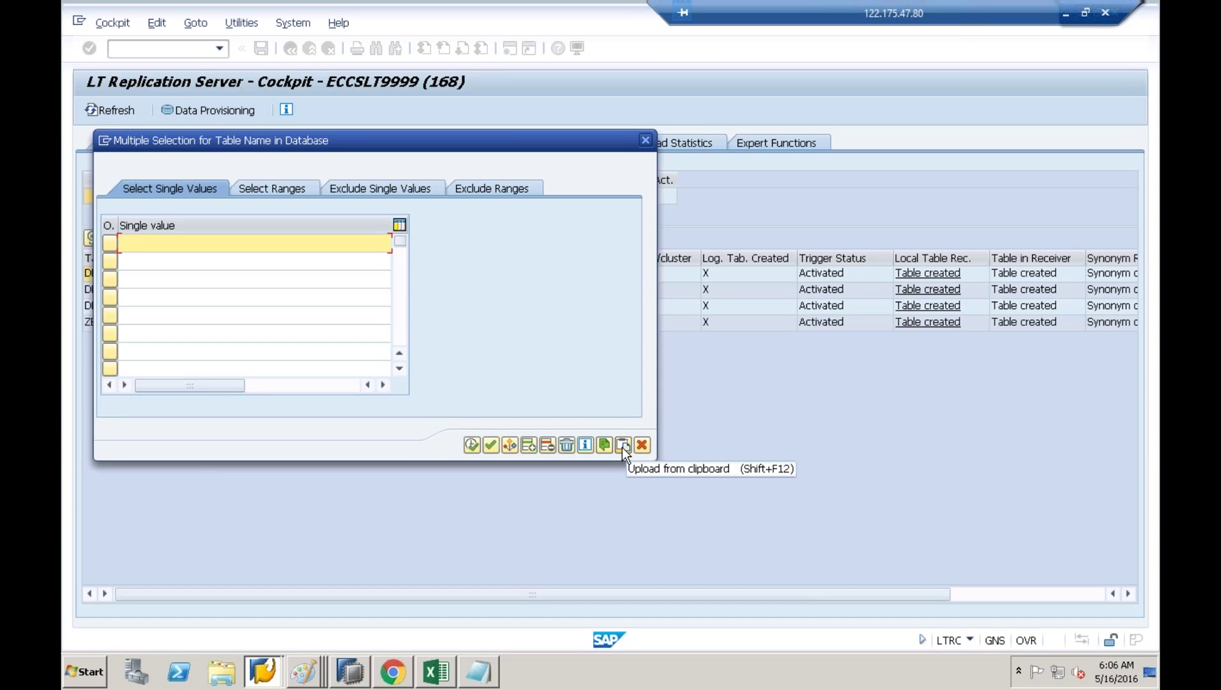
click(622, 448)
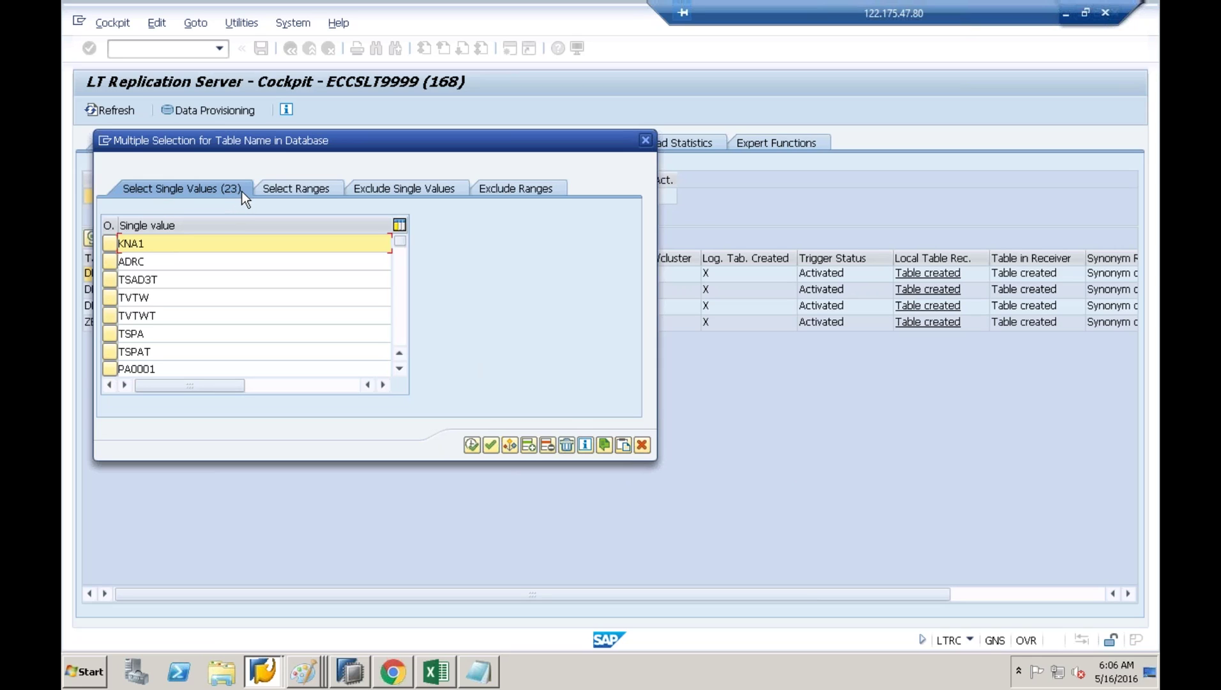
click(472, 445)
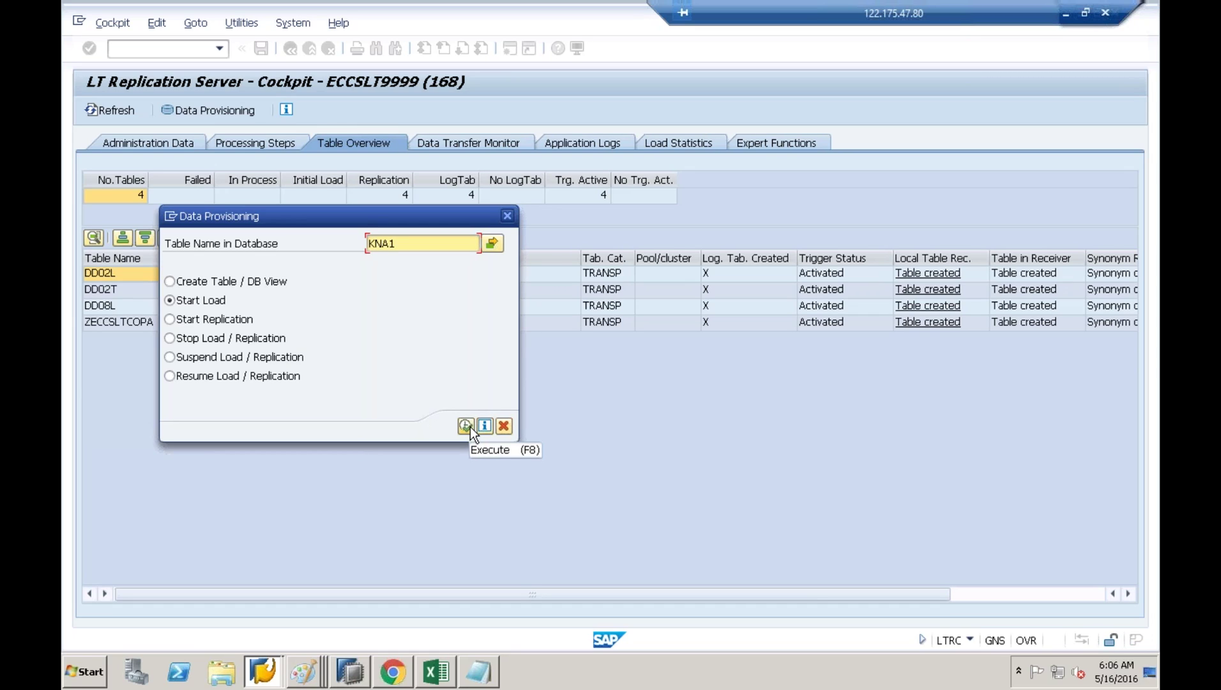
click(470, 427)
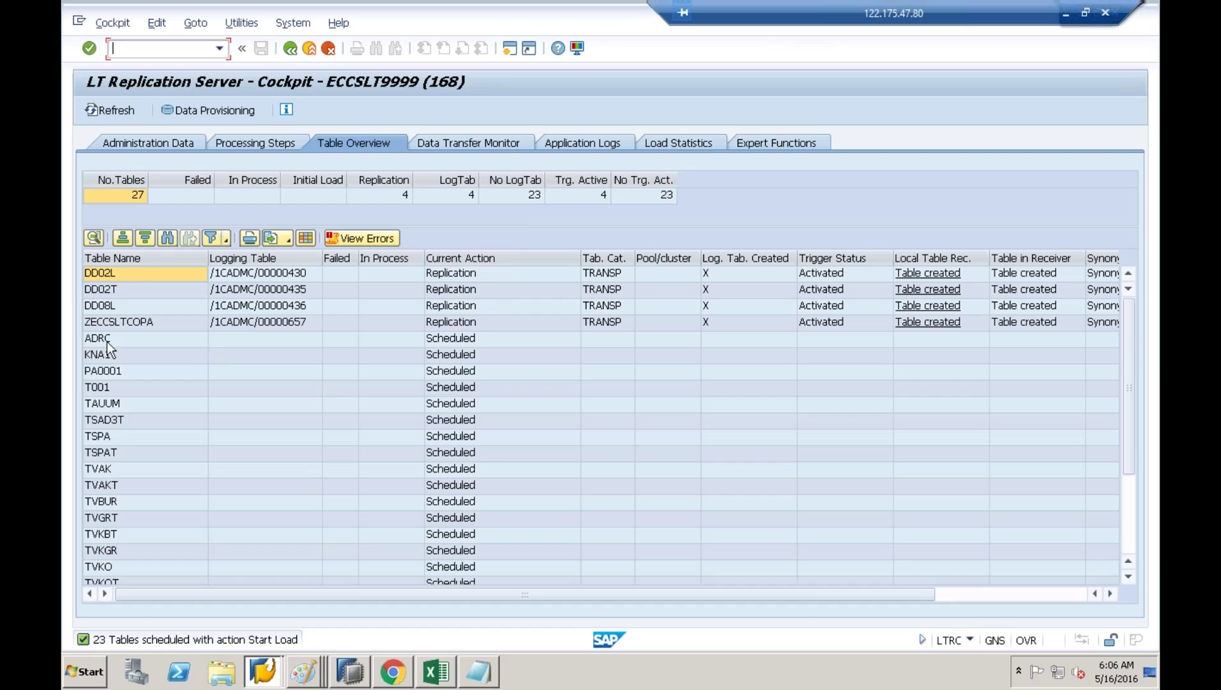
Step: Examine the Table Overview list from ADRC to VEDA for the current action of the newly added tables
click(123, 334)
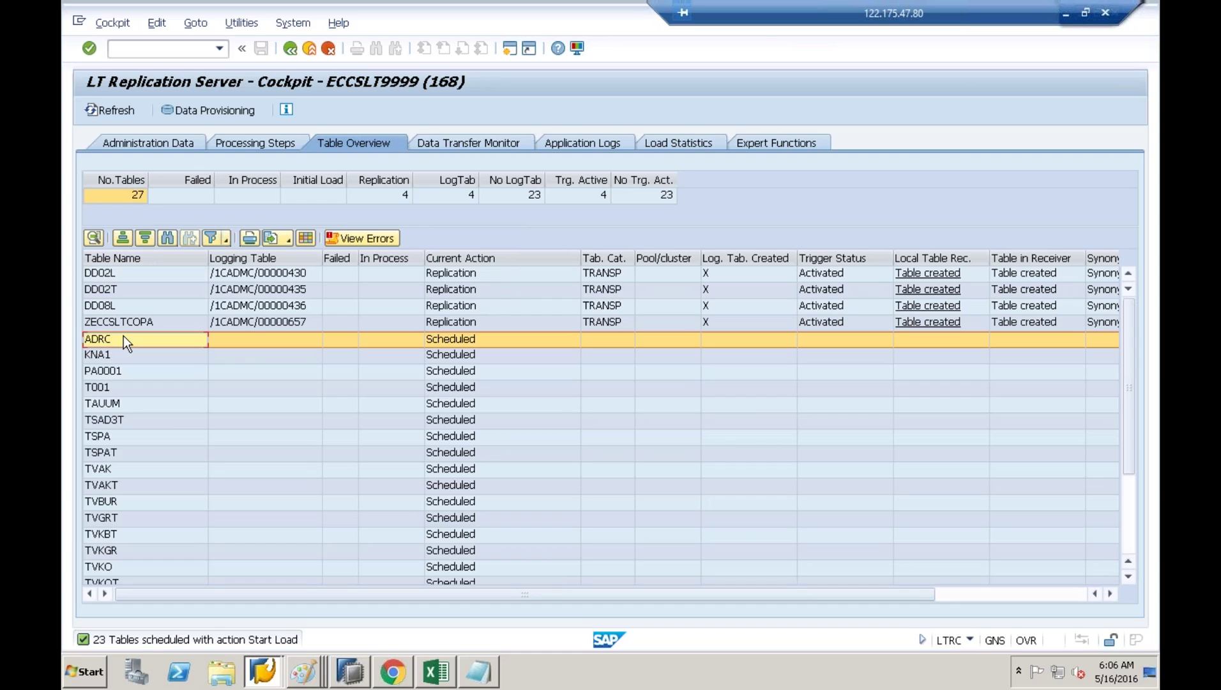
key(Down)
key(Down)
key(Down)
key(Down)
key(Down)
key(Down)
key(Down)
key(Down)
key(Down)
key(Down)
key(Down)
key(Down)
key(Down)
key(Down)
key(Down)
key(Down)
key(Down)
key(Down)
key(Down)
key(Down)
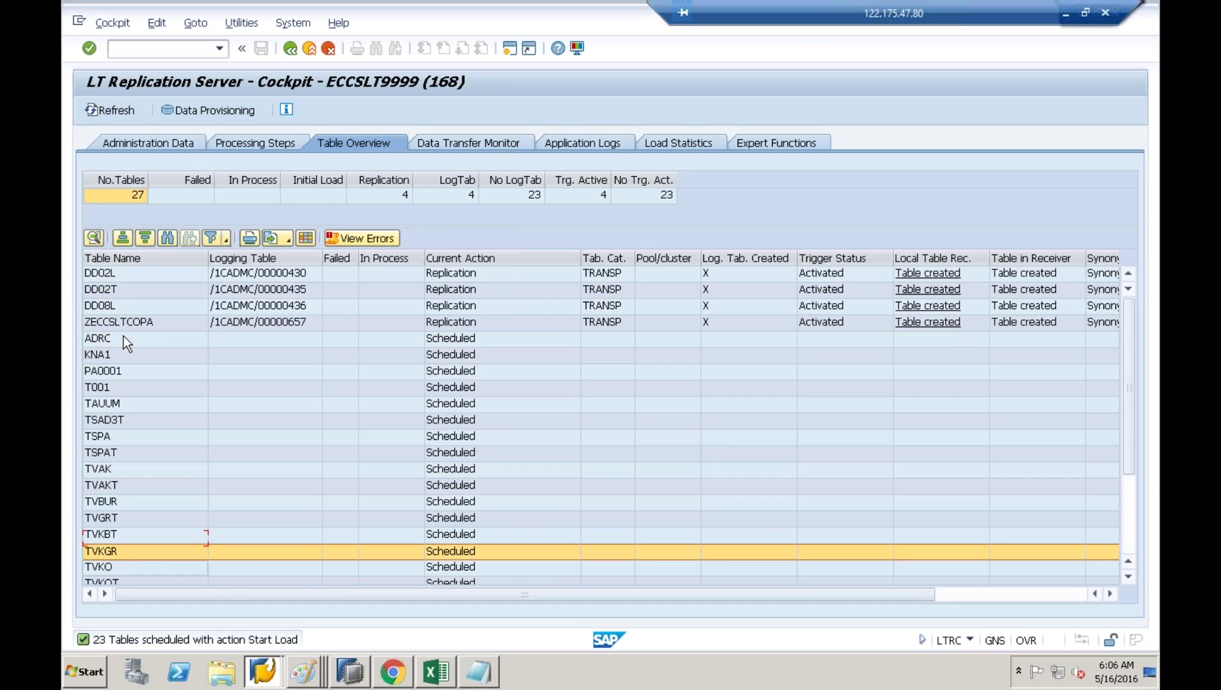
key(Up)
key(Up)
key(Up)
key(Up)
key(Up)
key(Up)
key(Up)
key(Up)
key(Up)
key(Up)
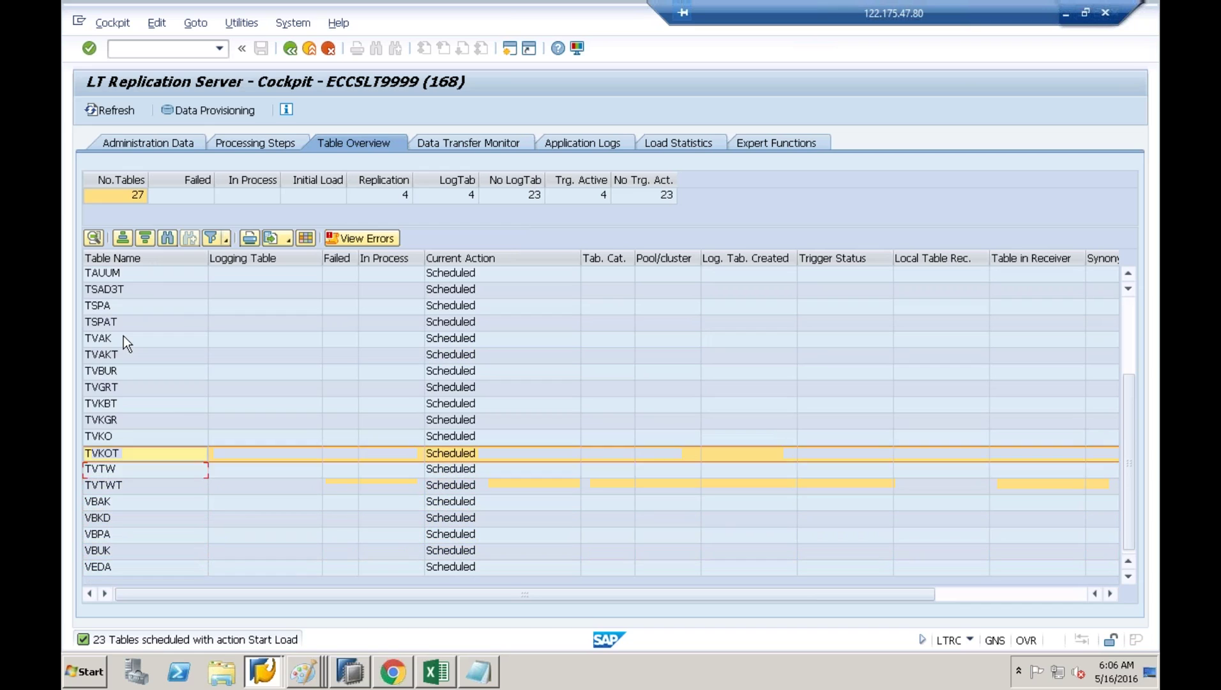
key(Up)
key(Up)
key(Up)
key(Up)
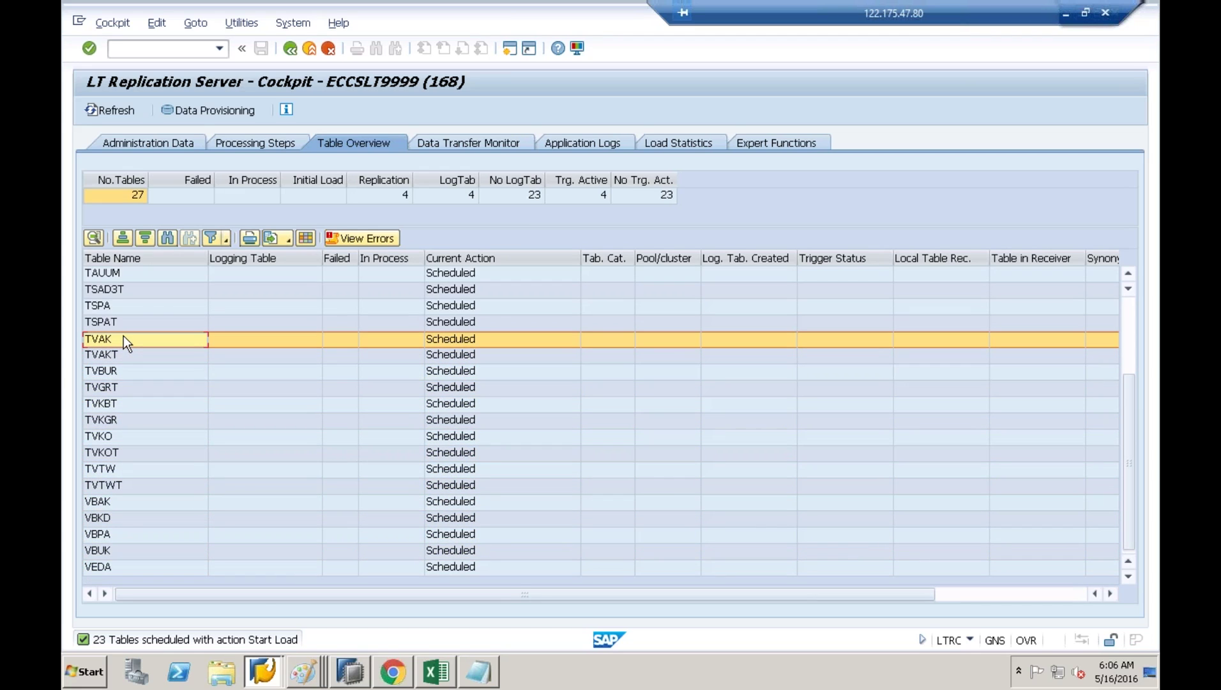
key(Up)
key(Up)
key(Up)
key(Up)
key(Up)
key(Up)
key(Up)
key(Up)
key(Up)
key(Up)
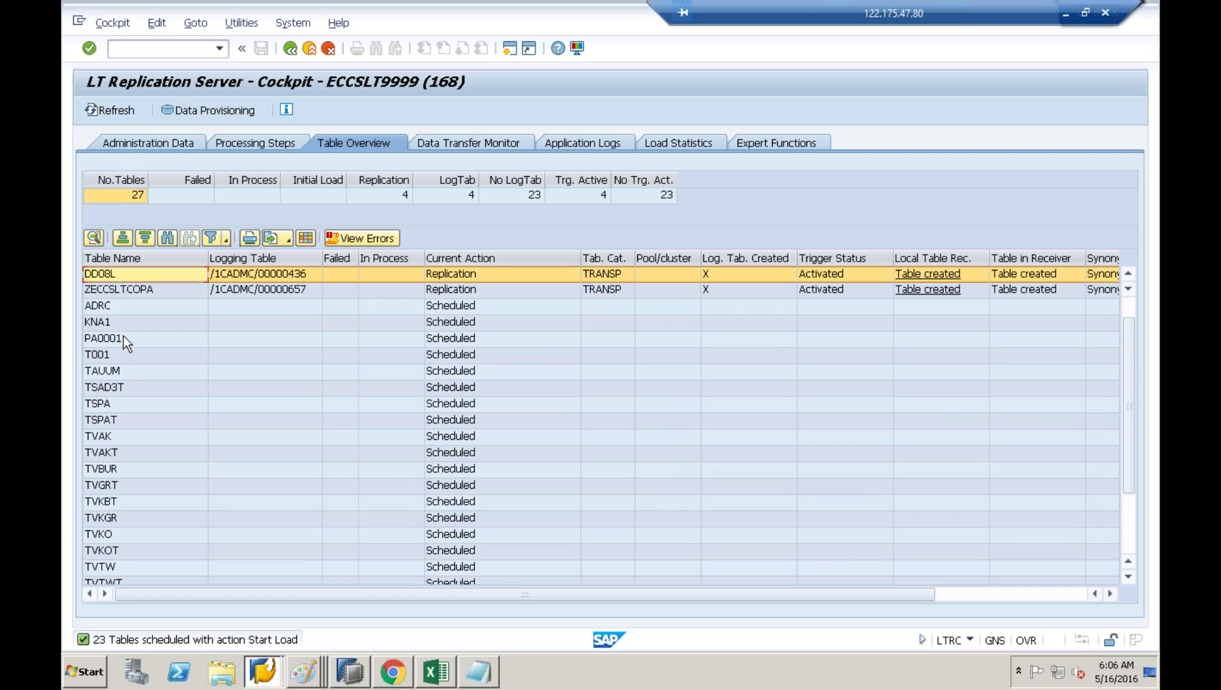
click(190, 327)
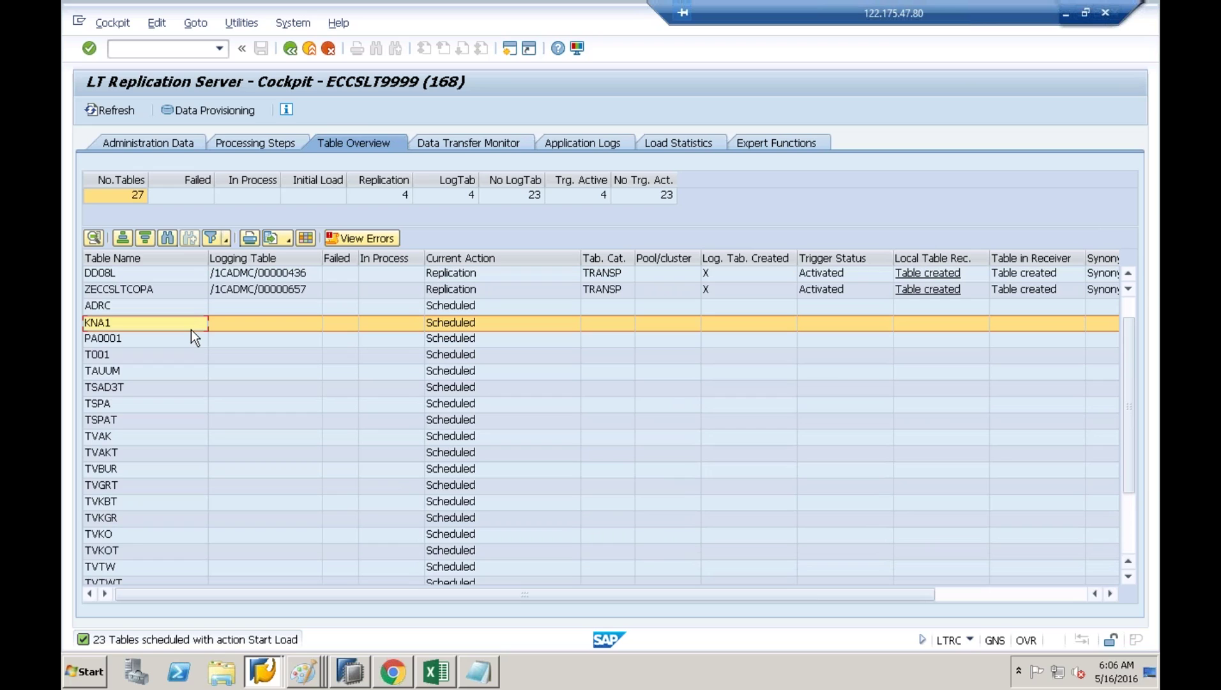
click(154, 336)
click(137, 305)
key(Down)
key(Down)
key(Down)
key(Down)
key(Down)
key(Down)
key(Down)
key(Down)
key(Down)
key(Down)
key(Down)
key(Down)
key(Down)
key(Down)
key(Down)
key(Down)
key(Down)
key(Down)
key(Down)
key(Down)
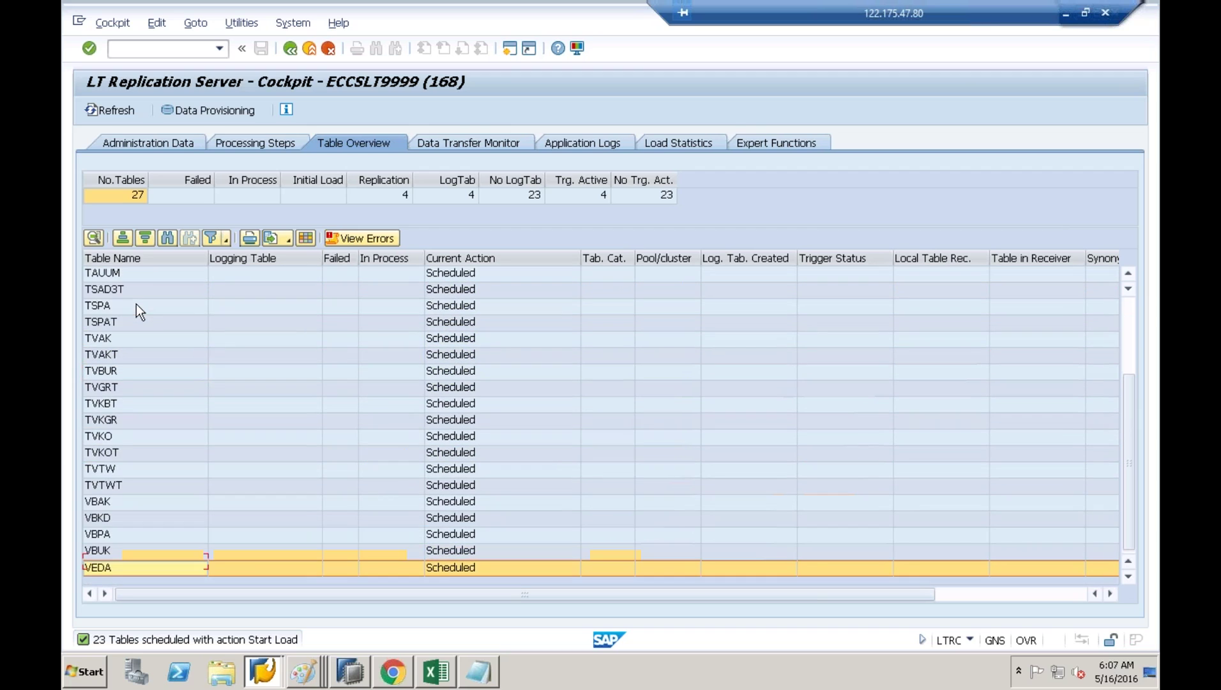
key(Up)
key(Up)
key(Up)
key(Up)
key(Up)
key(Up)
key(Up)
key(Up)
key(Up)
key(Up)
key(Up)
key(Up)
key(Up)
key(Up)
key(Up)
key(Up)
key(Up)
key(Up)
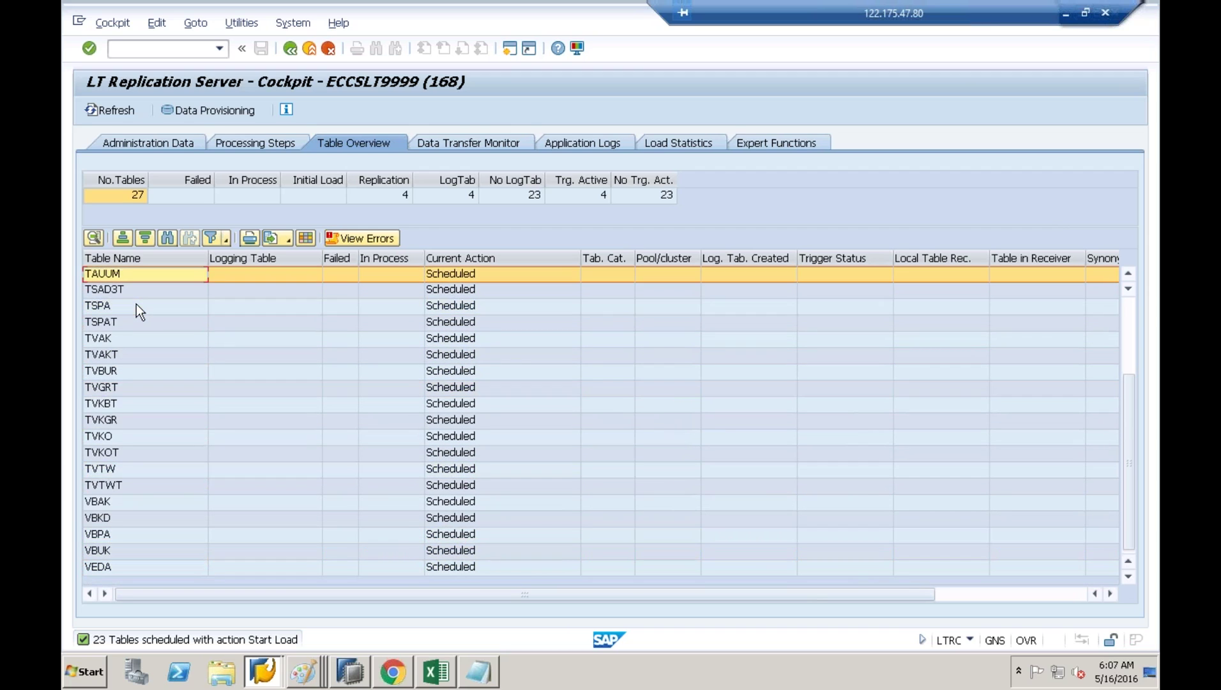
key(Up)
key(Up)
key(Up)
key(Up)
key(Up)
key(Up)
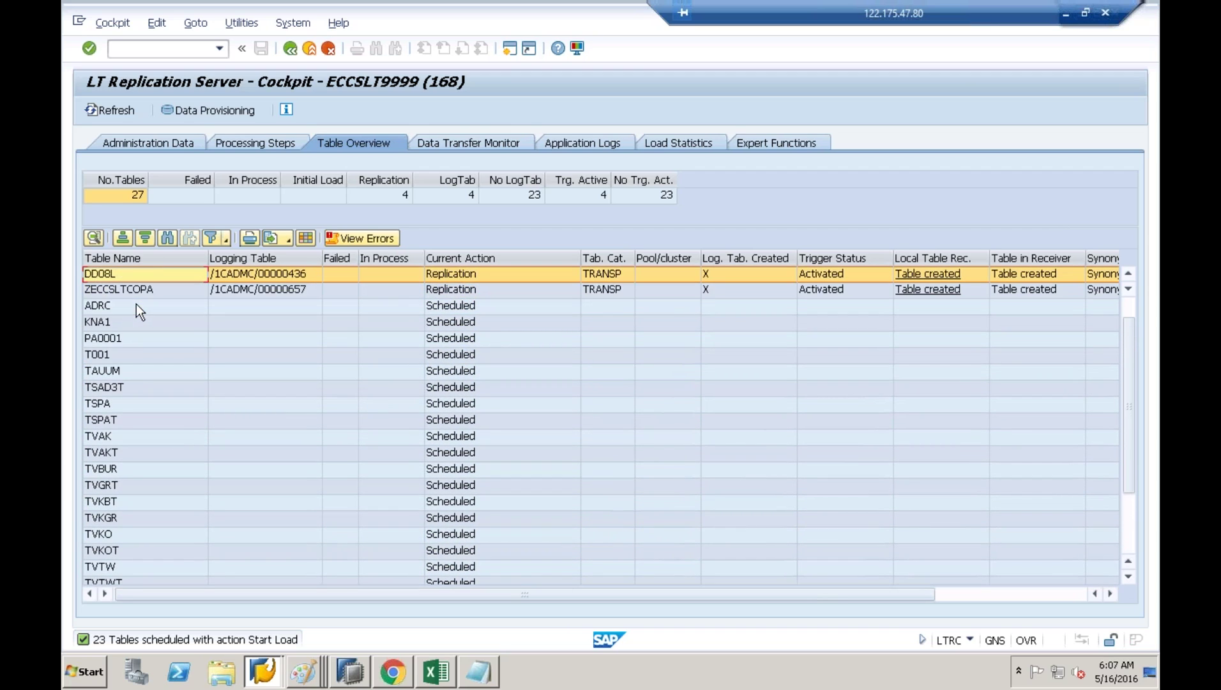
key(Down)
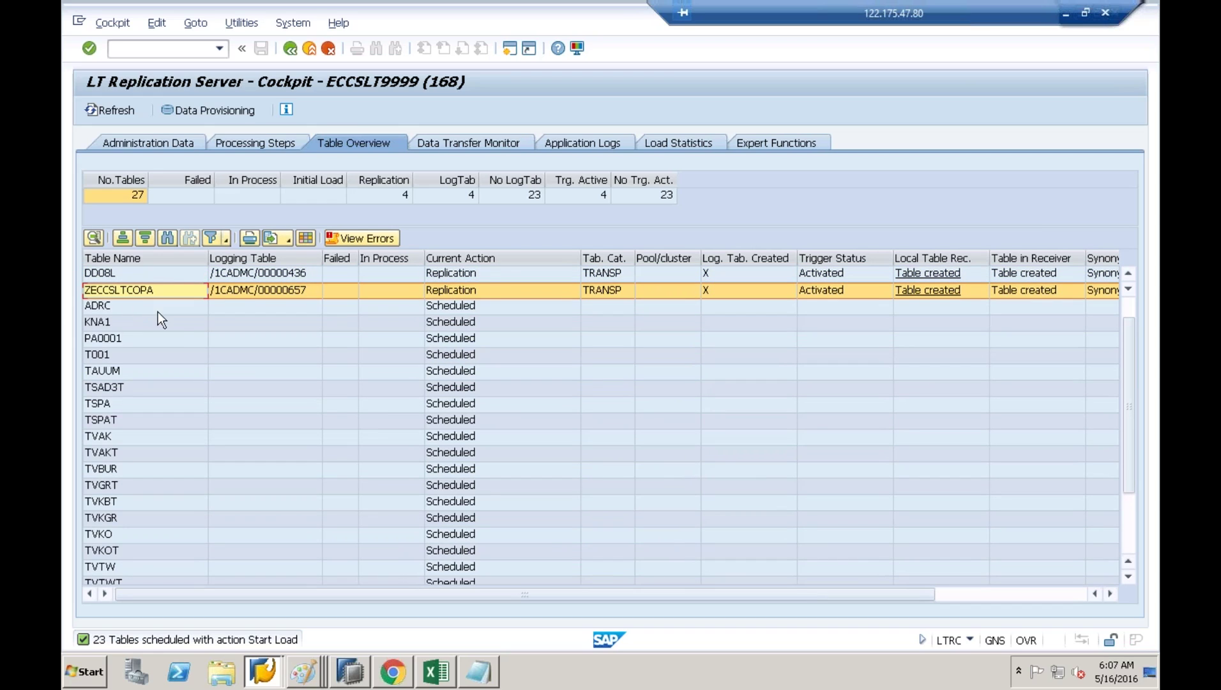
click(182, 335)
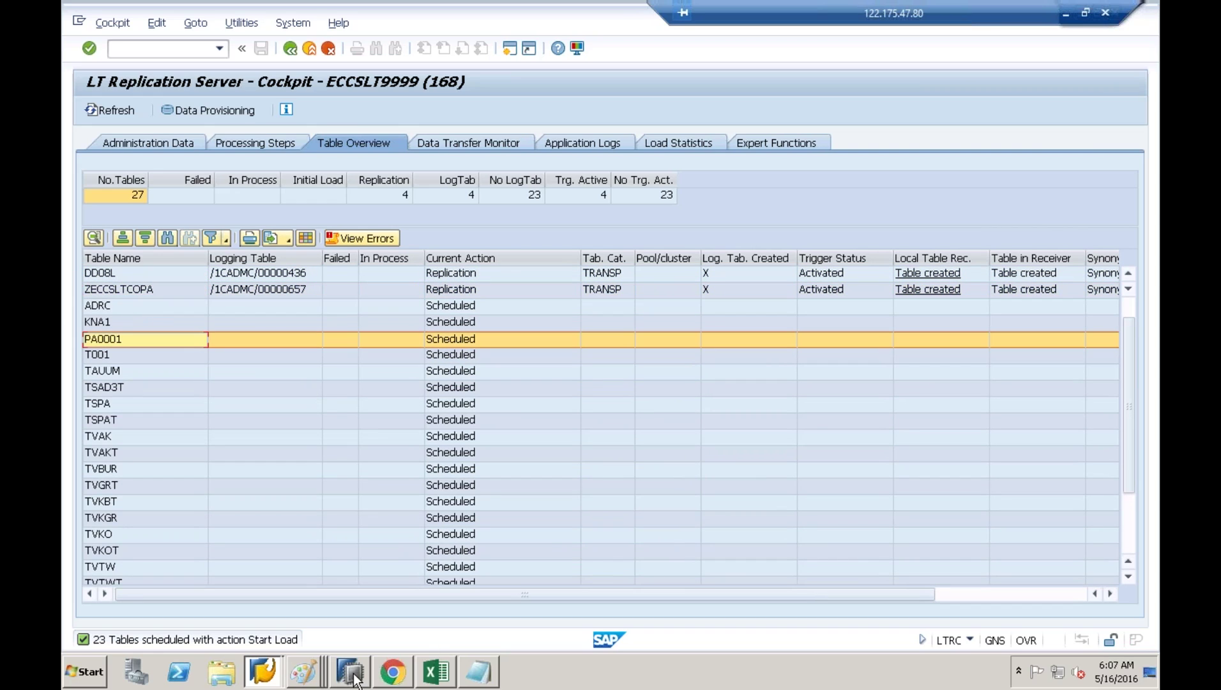
Step: Switch to SAP HANA Studio, open Data Provisioning from the Quick View for system HDB (BEST) and widen the editor area
mouse_move(353, 678)
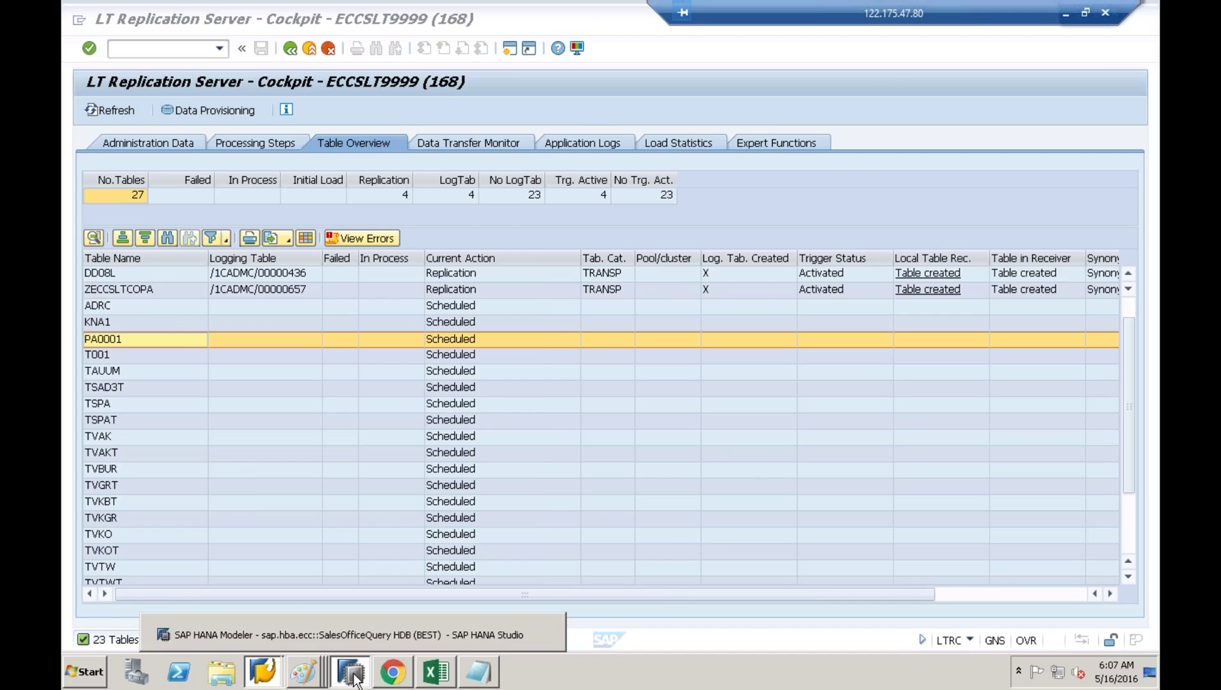
click(353, 678)
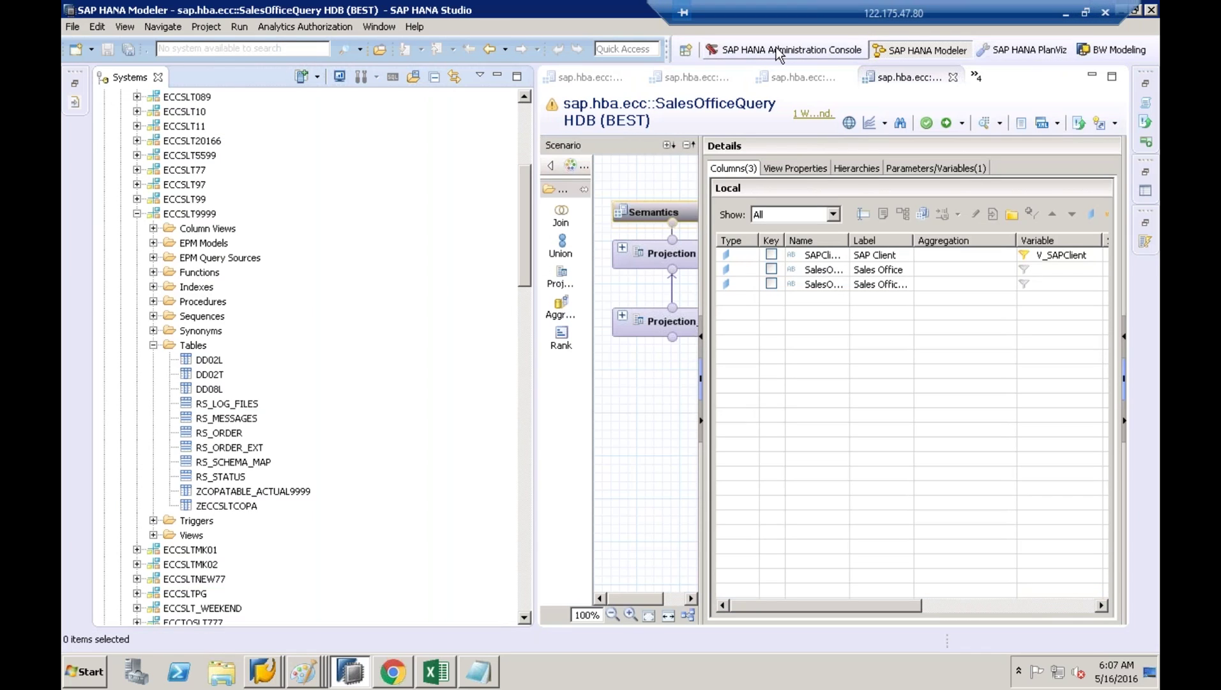
click(374, 30)
mouse_move(418, 97)
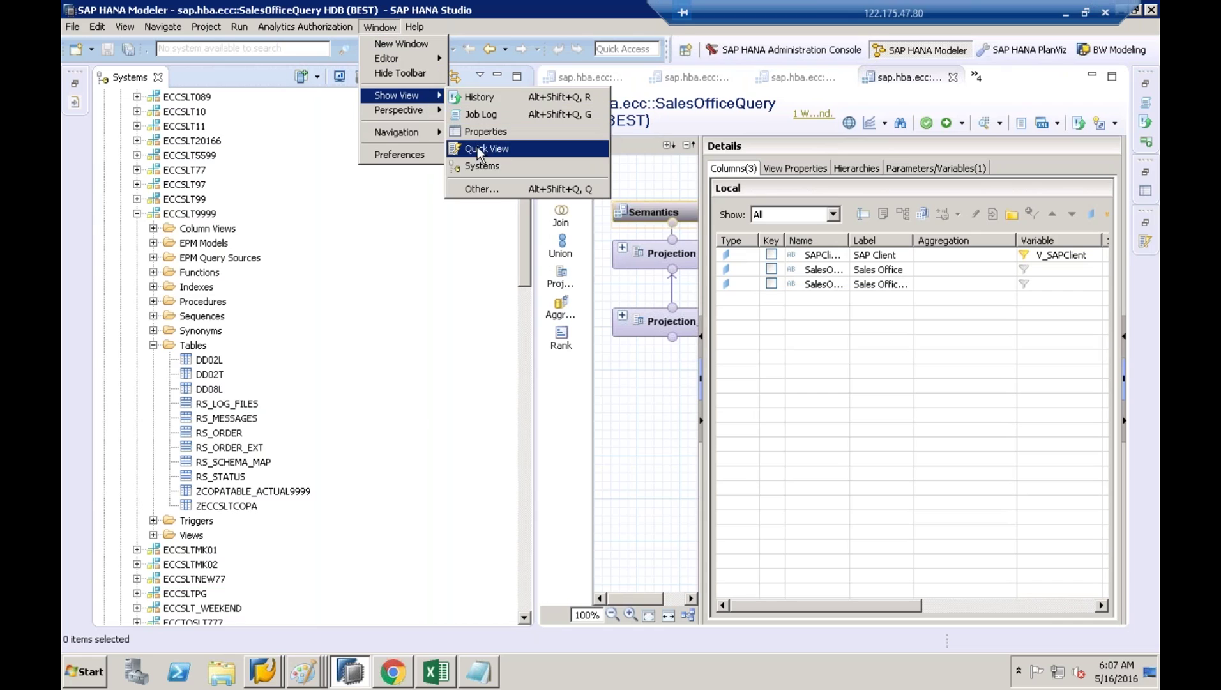
click(502, 149)
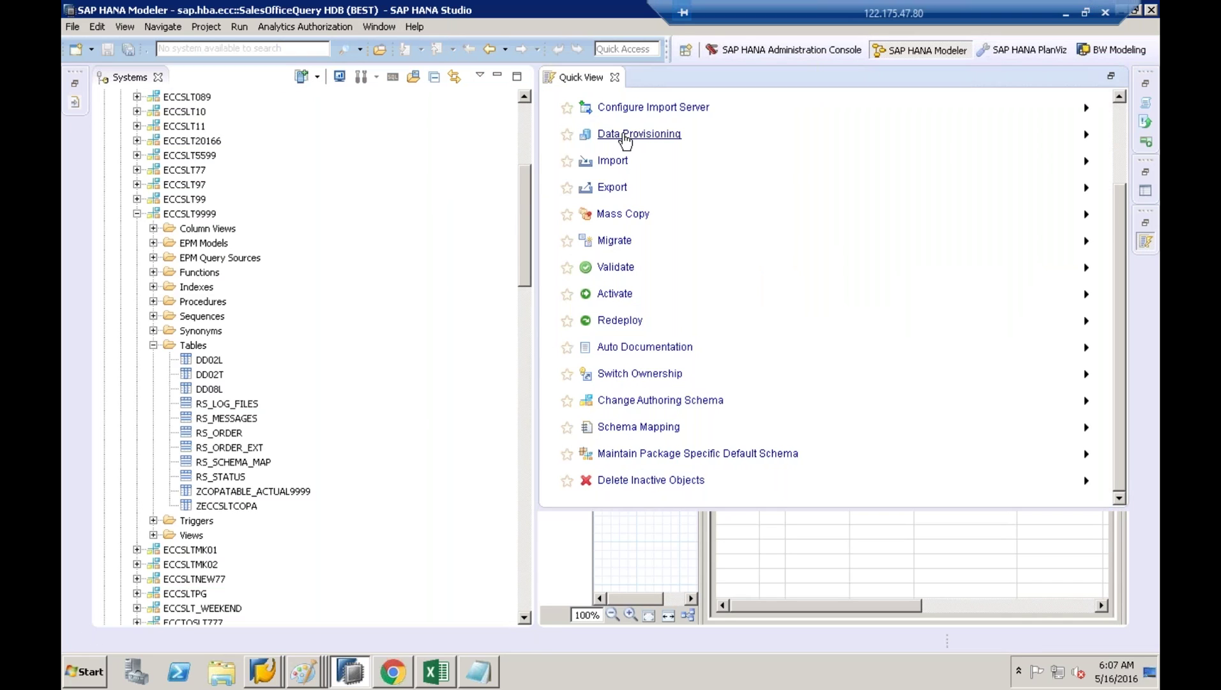
click(626, 141)
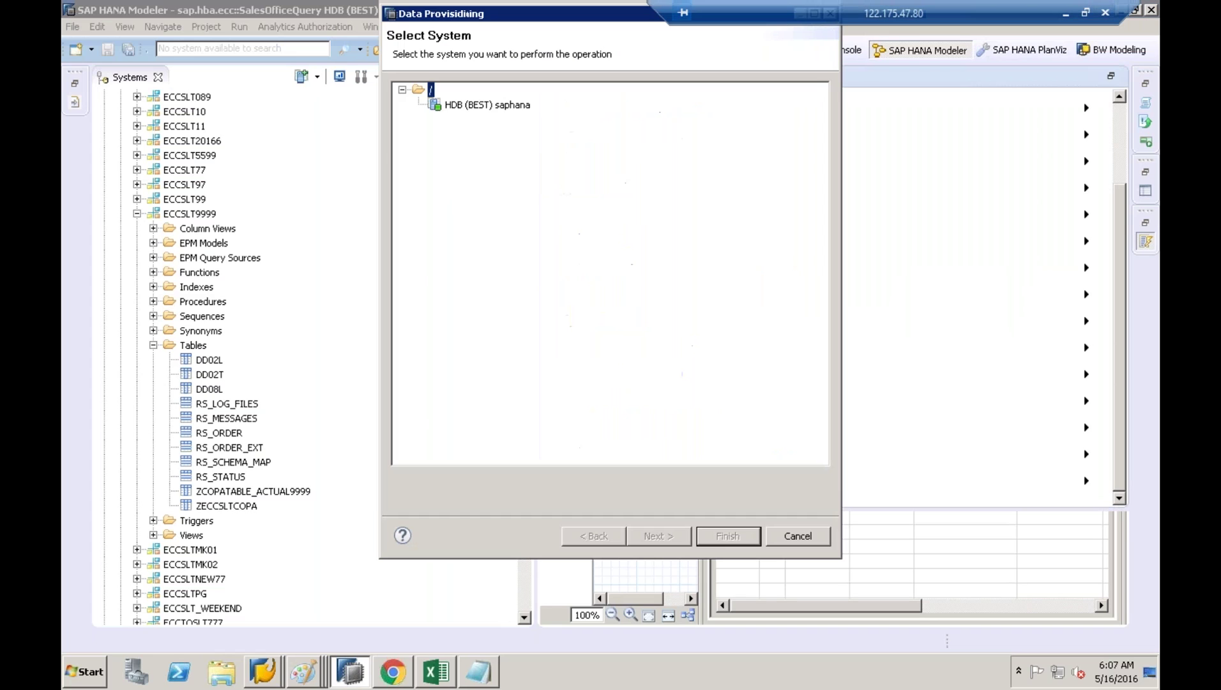
click(504, 109)
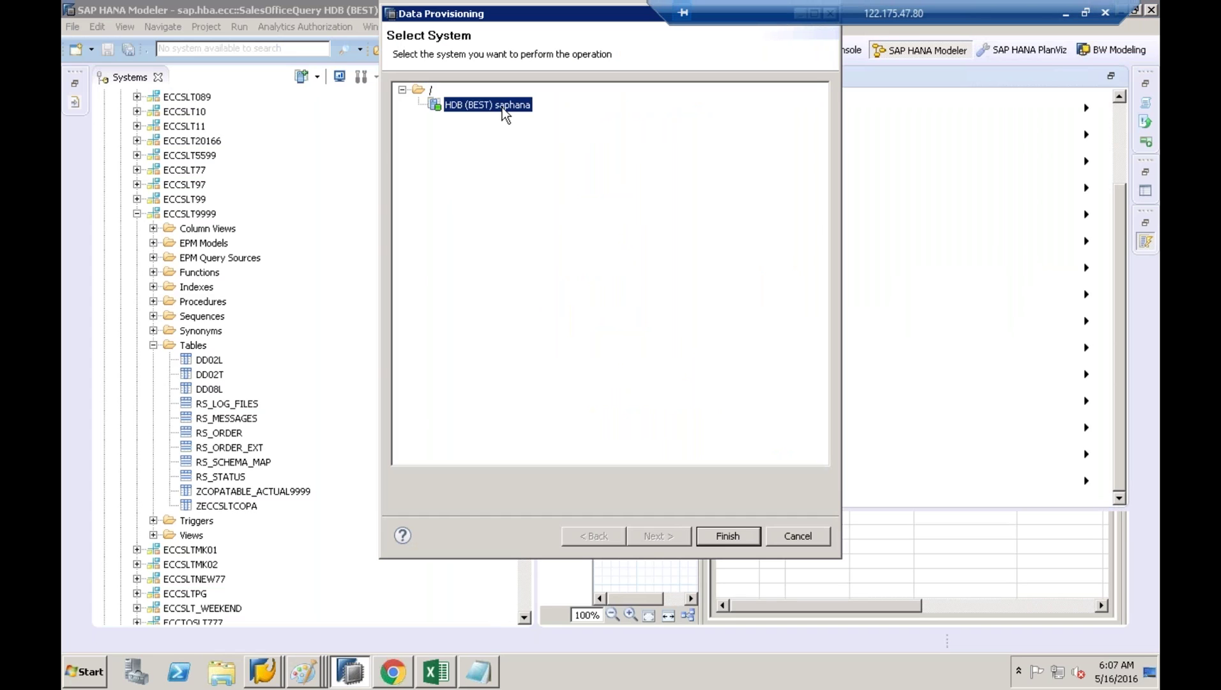
click(729, 535)
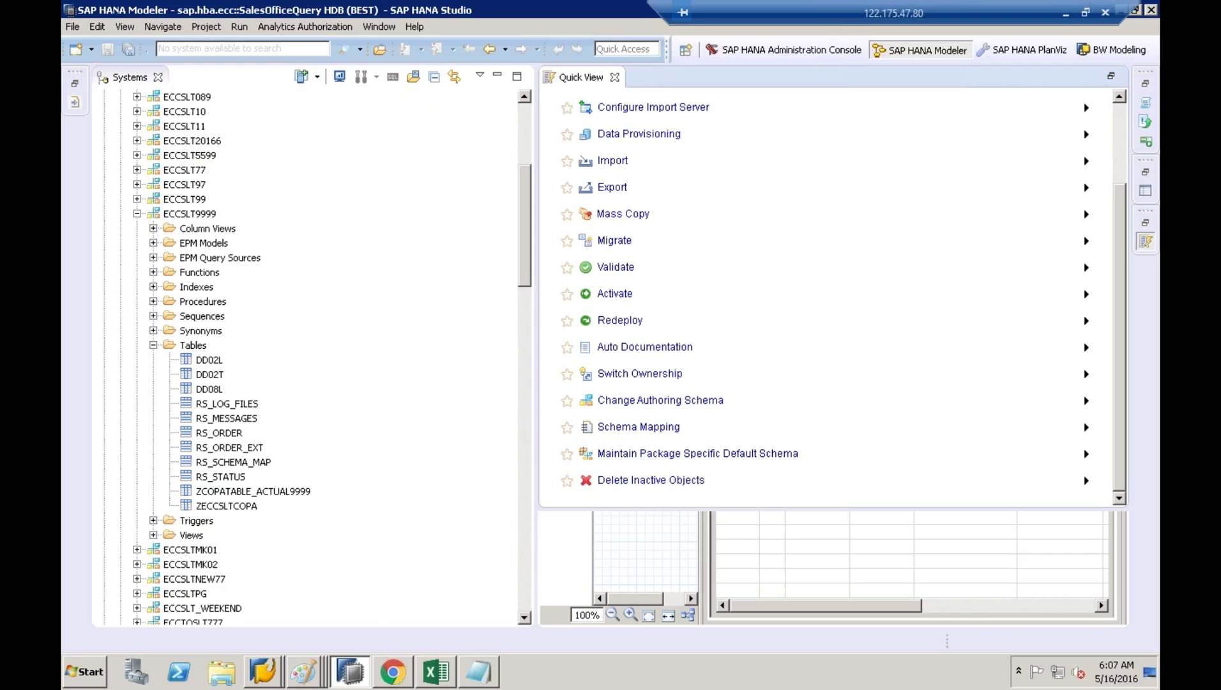
drag(536, 259, 335, 232)
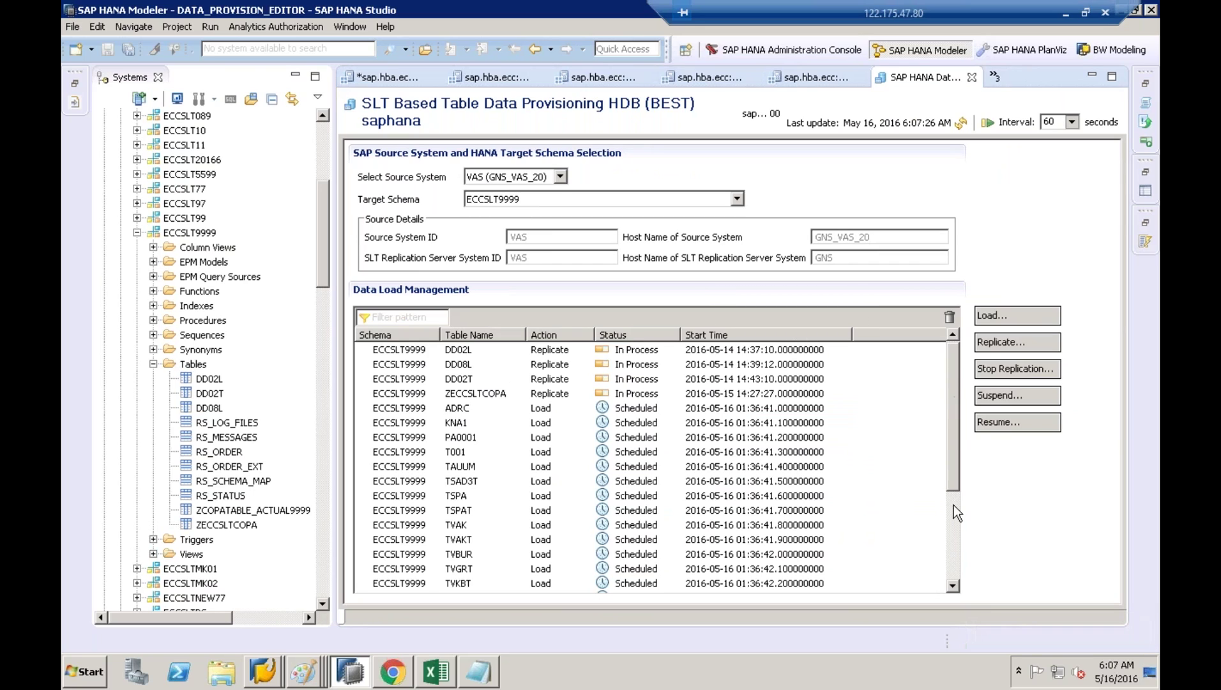
Step: Refresh the Data Load Management list for schema ECCSLT9999 and check the load status of its tables down to the end
click(951, 541)
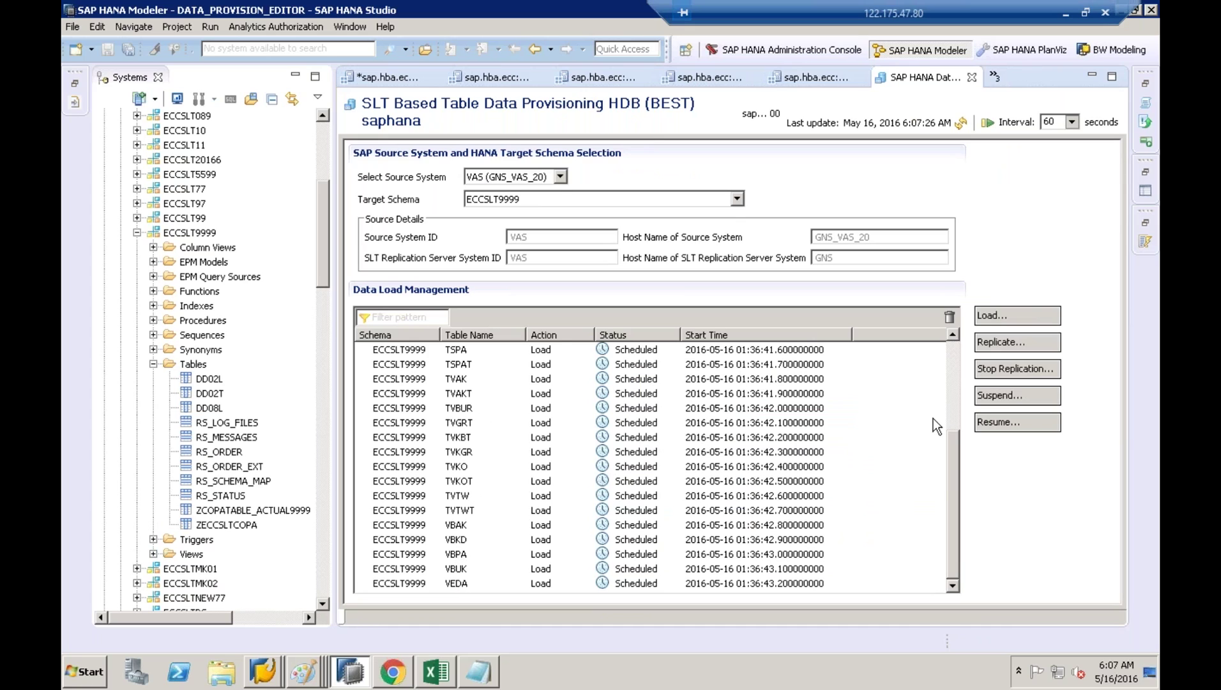
click(953, 383)
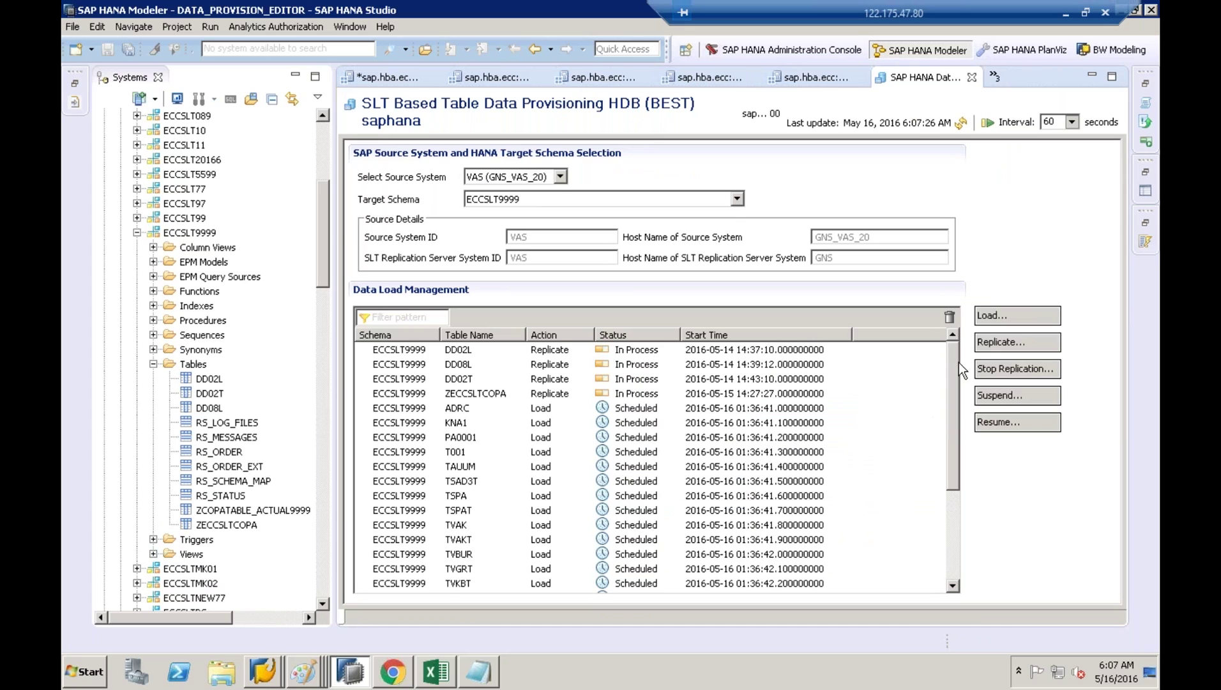
click(961, 123)
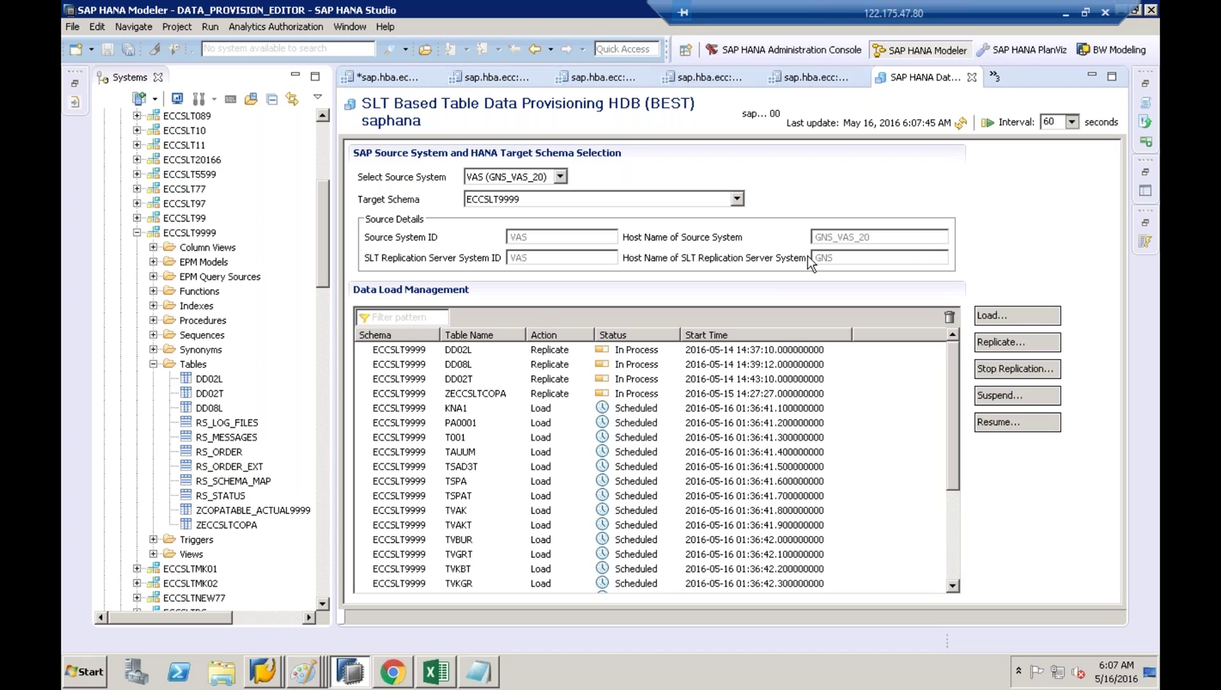
click(962, 123)
click(961, 123)
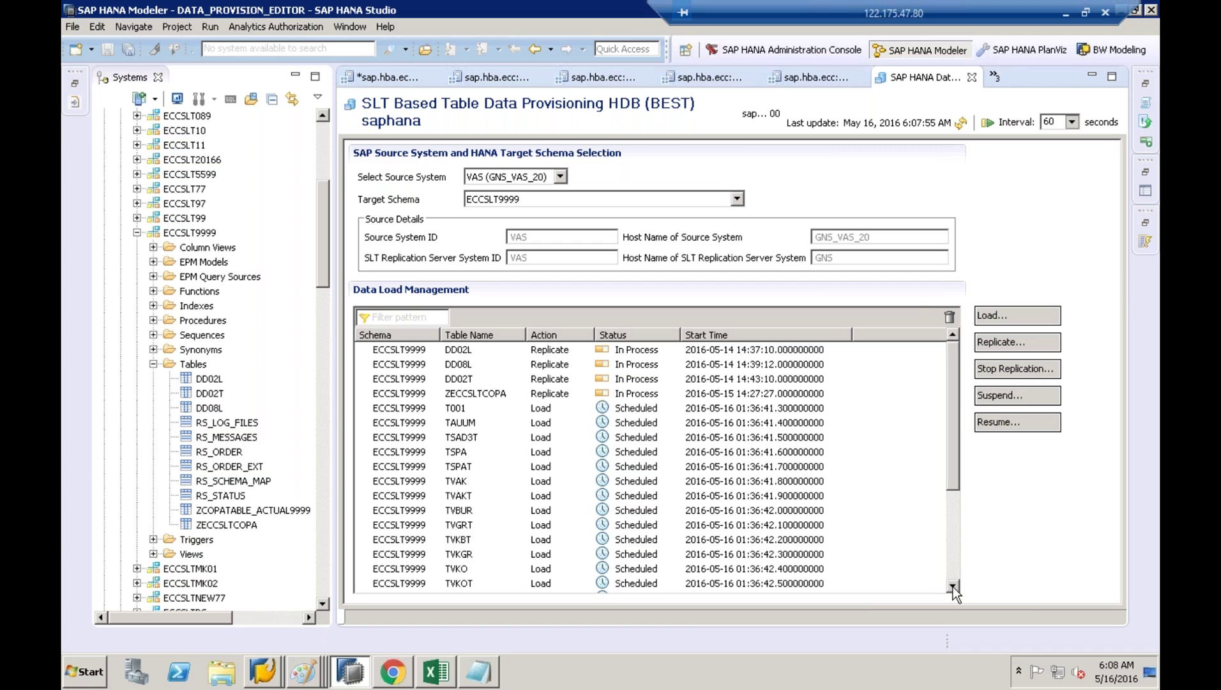
click(953, 585)
click(953, 587)
click(953, 586)
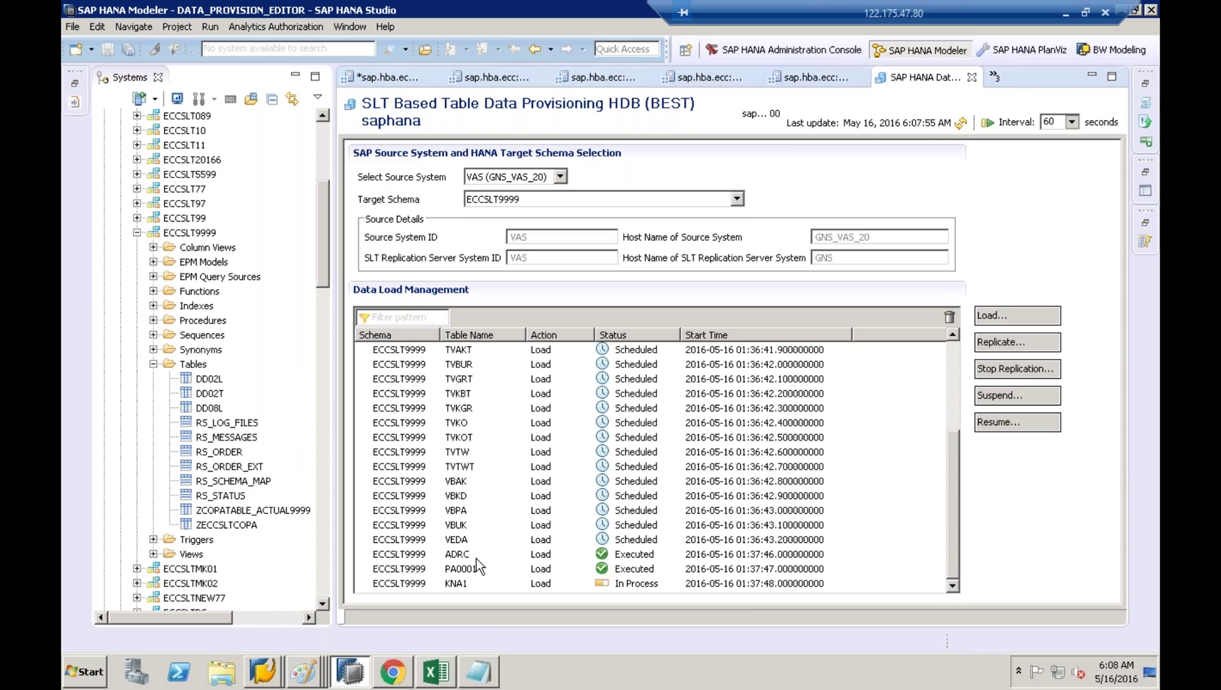
Step: Refresh the load status again and review every ECCSLT9999 table from DD02L to VBPA
click(959, 125)
click(958, 128)
click(958, 127)
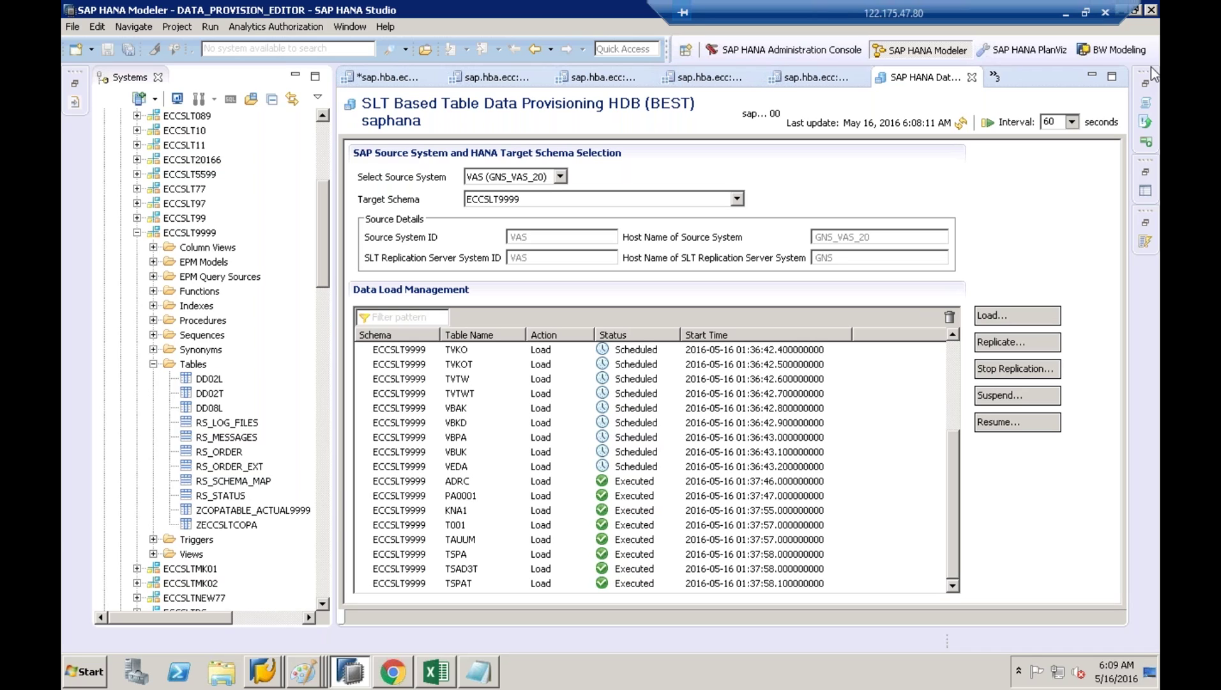
click(961, 122)
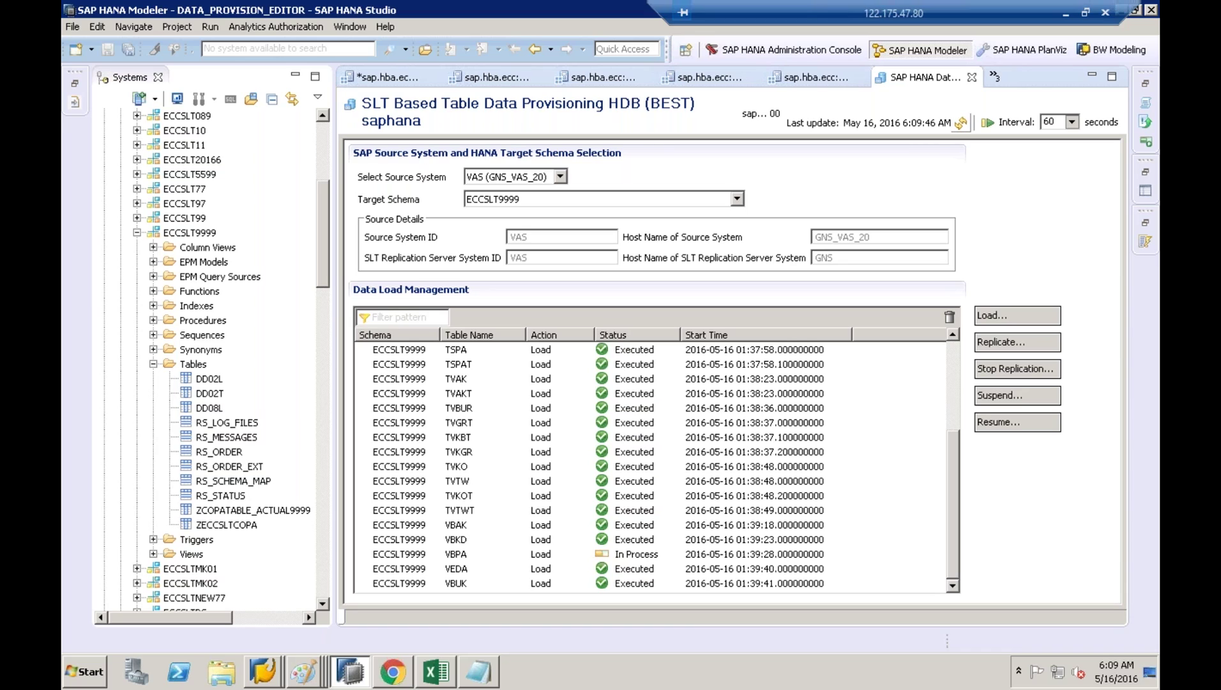
click(952, 345)
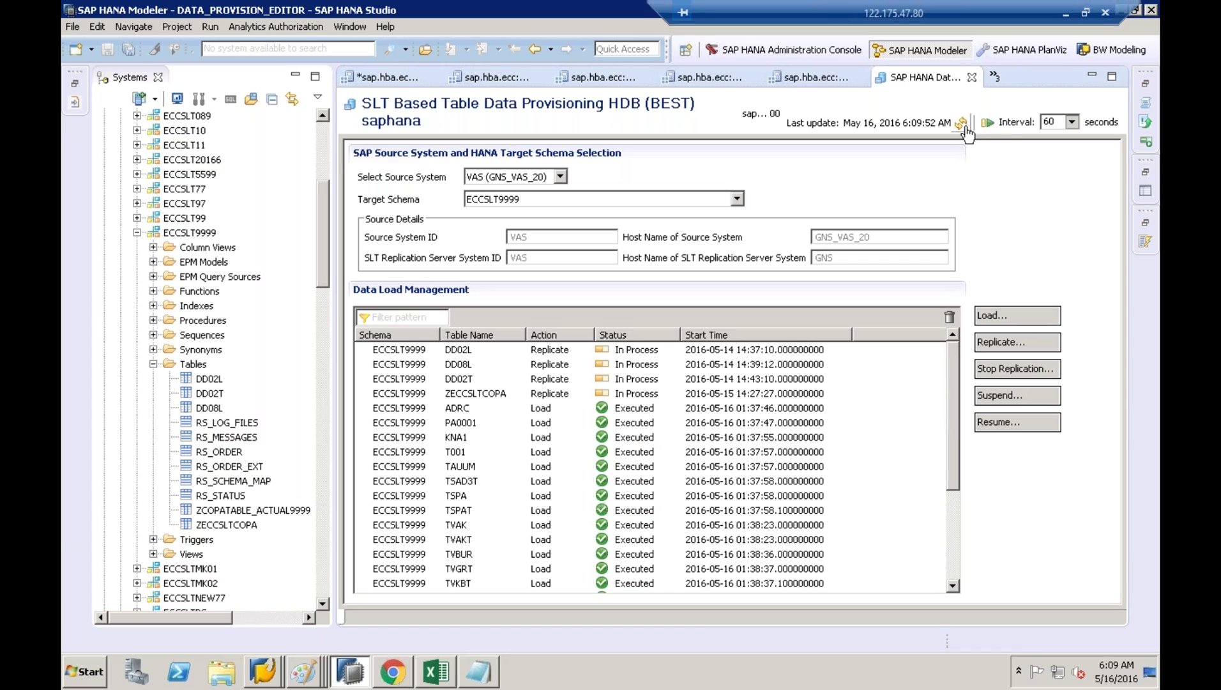
drag(951, 436, 963, 611)
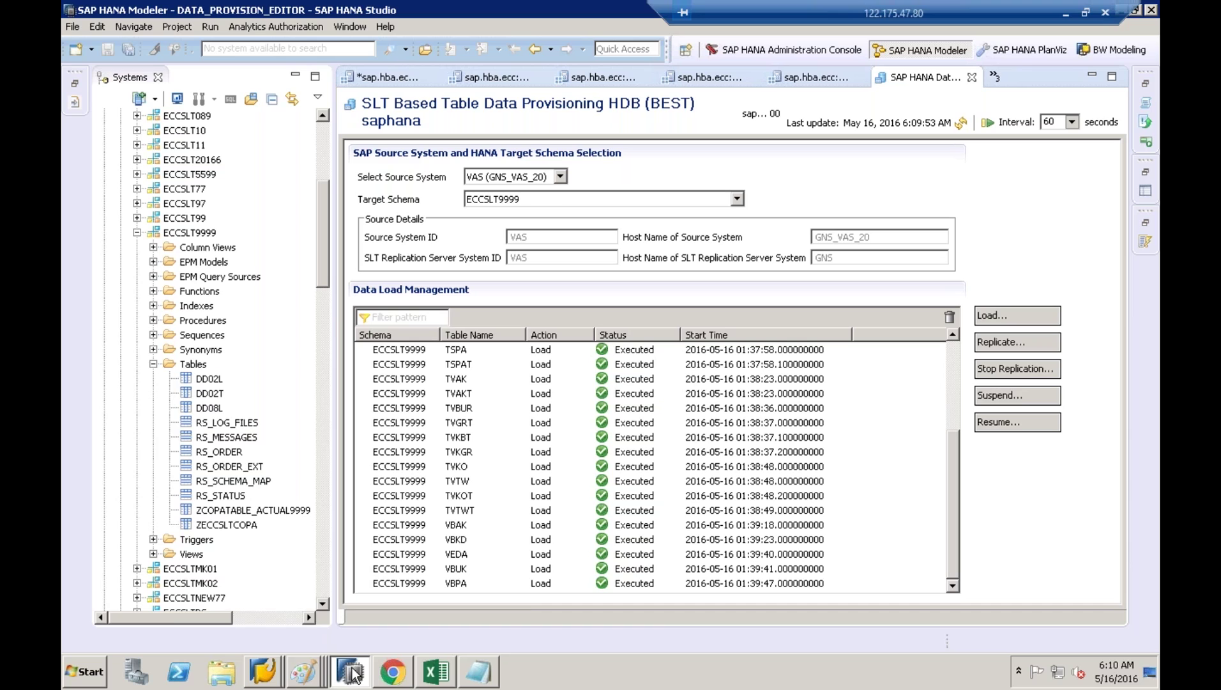
Step: Switch to the SAP HANA Live Browser in Chrome and copy the view name SalesOrderQuery from the Invalid Views list
mouse_move(337, 679)
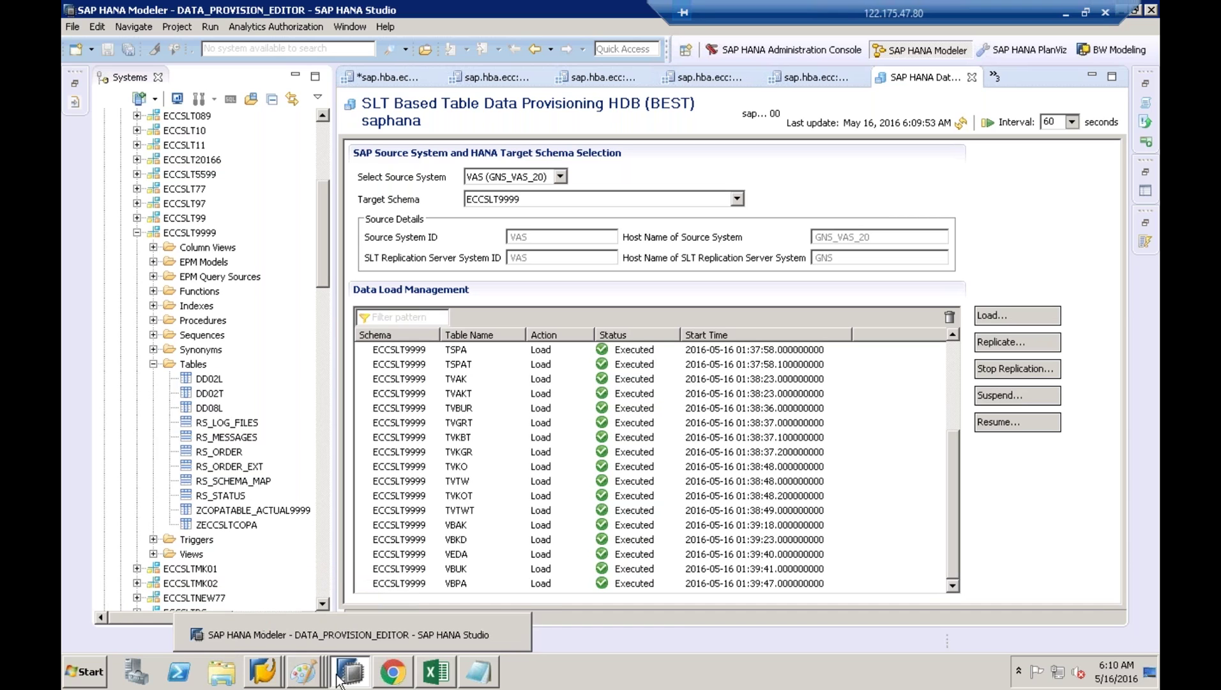
click(394, 672)
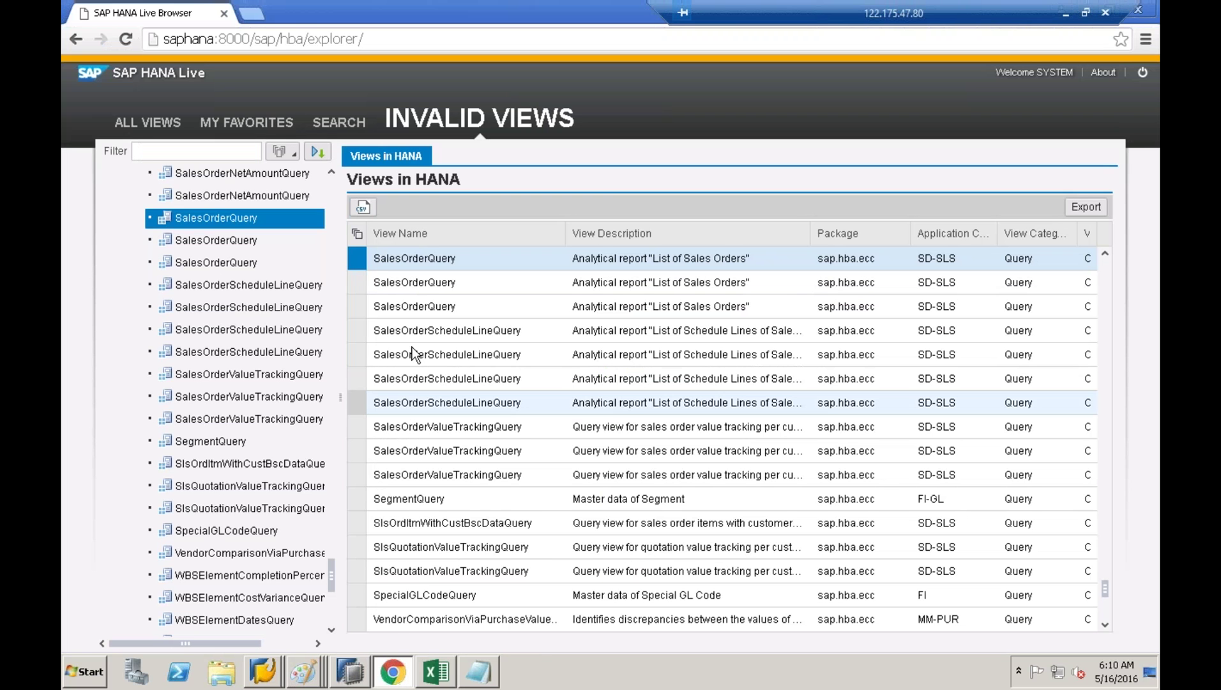
click(439, 132)
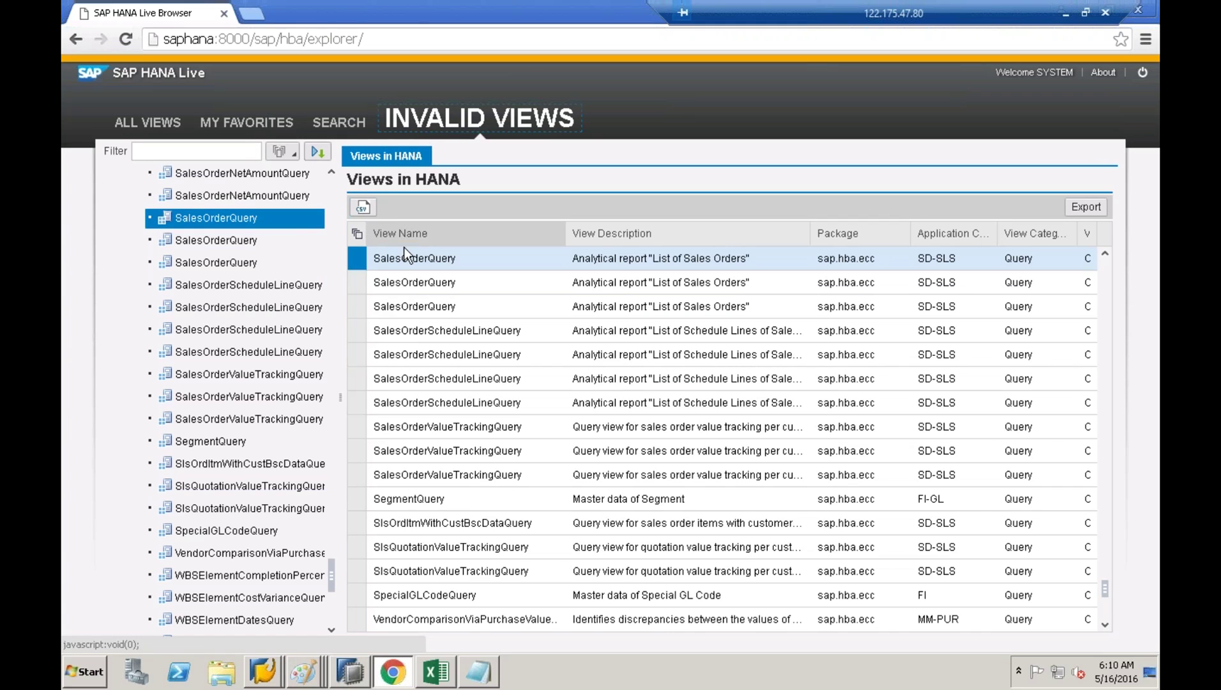
drag(458, 257, 373, 258)
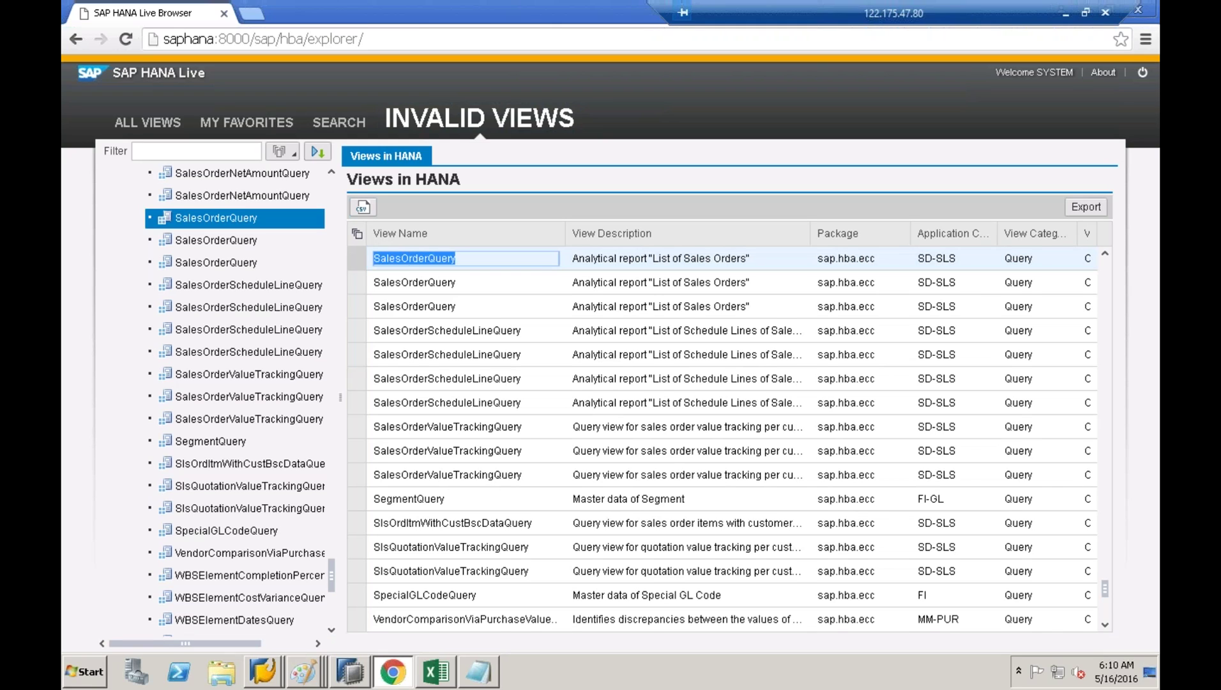
right_click(406, 260)
click(426, 271)
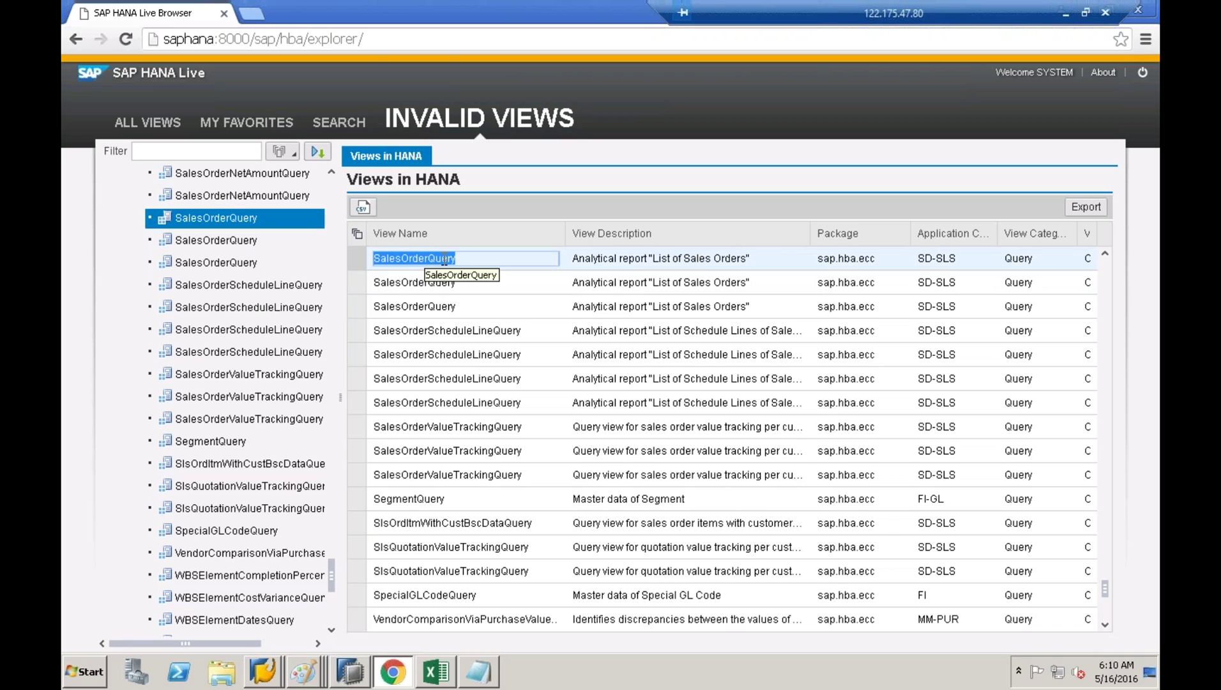
Step: Return to SAP HANA Studio, refresh the Tables folder of schema ECCSLT9999 and widen the Systems view
click(350, 658)
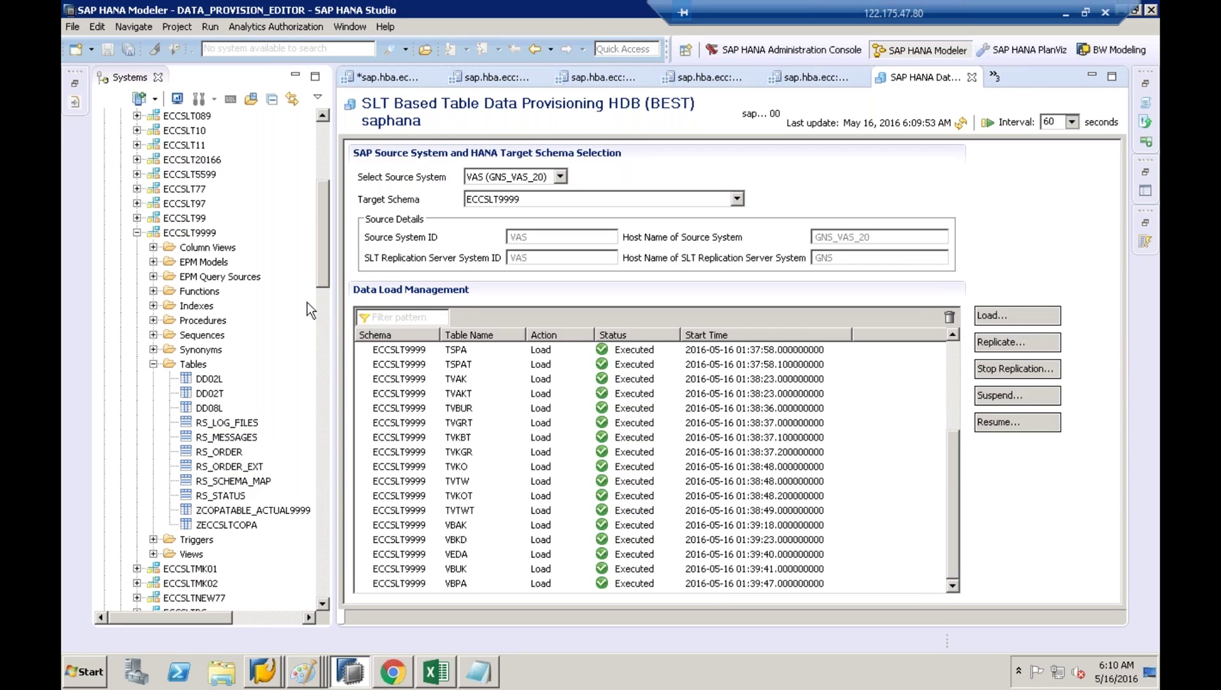
click(137, 232)
click(137, 232)
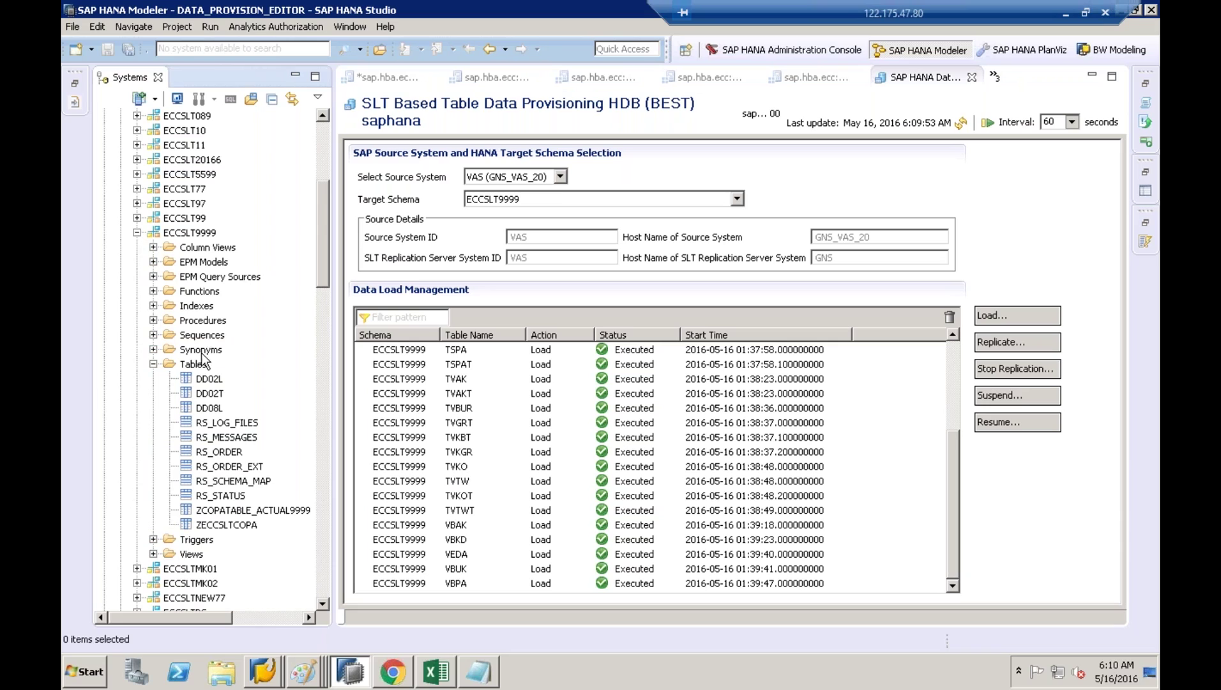
click(200, 364)
right_click(200, 364)
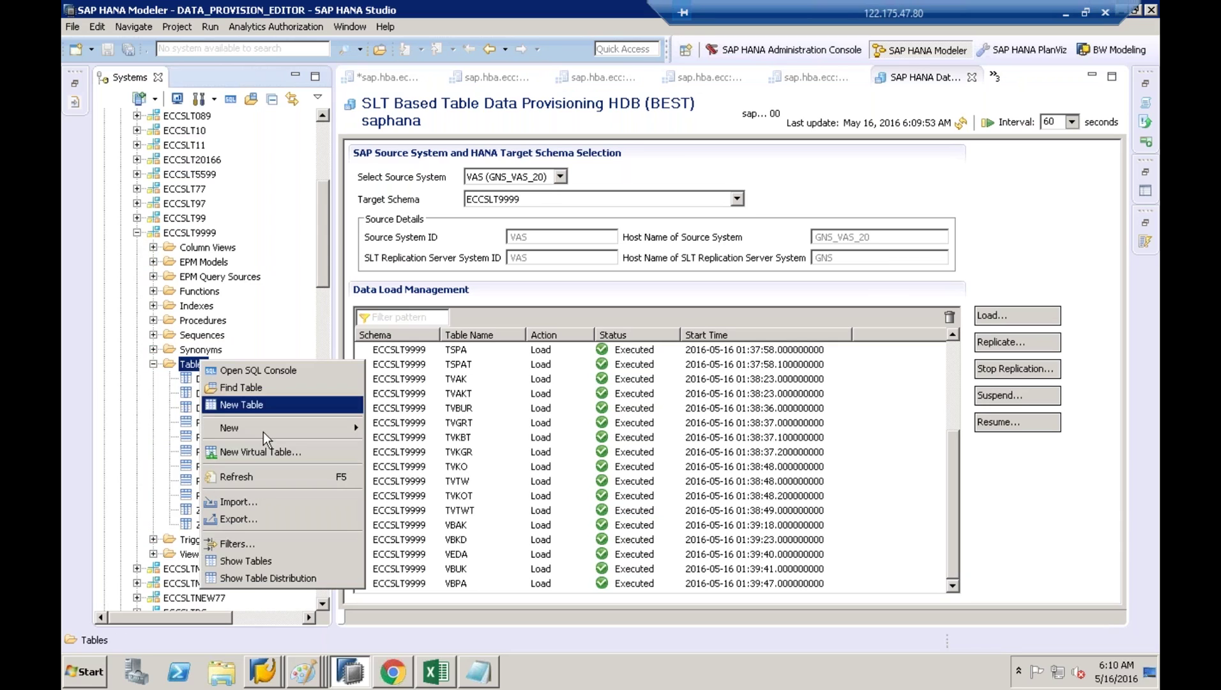
click(266, 479)
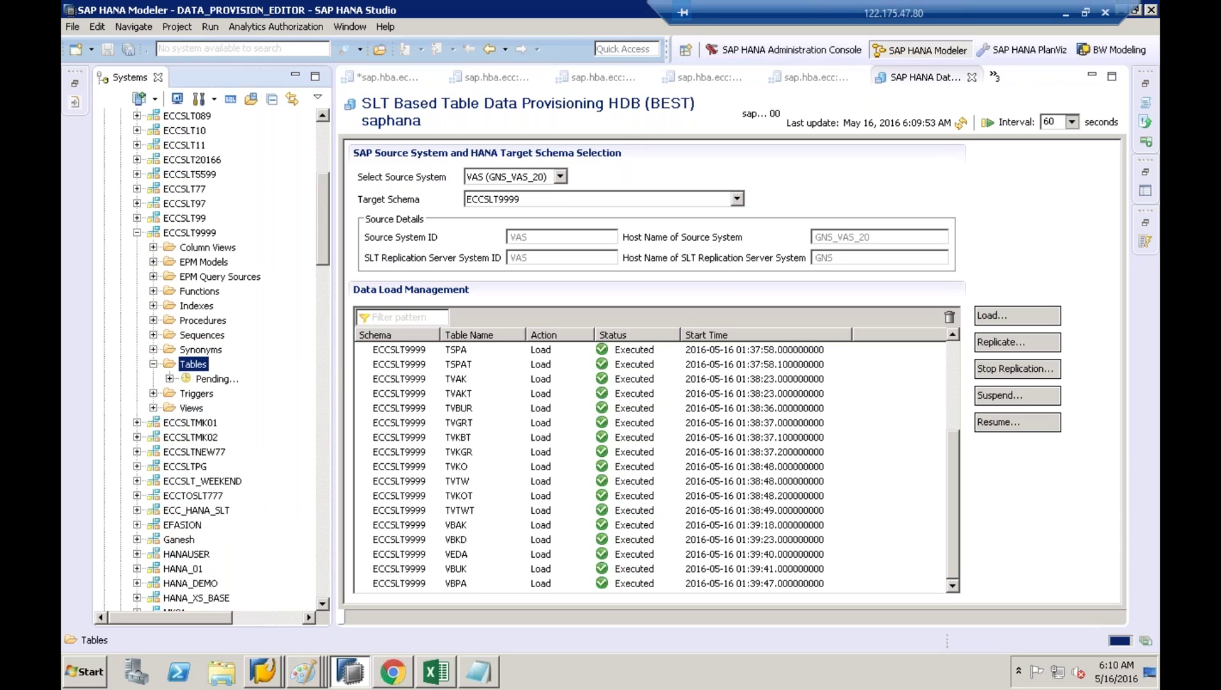
drag(353, 368, 457, 305)
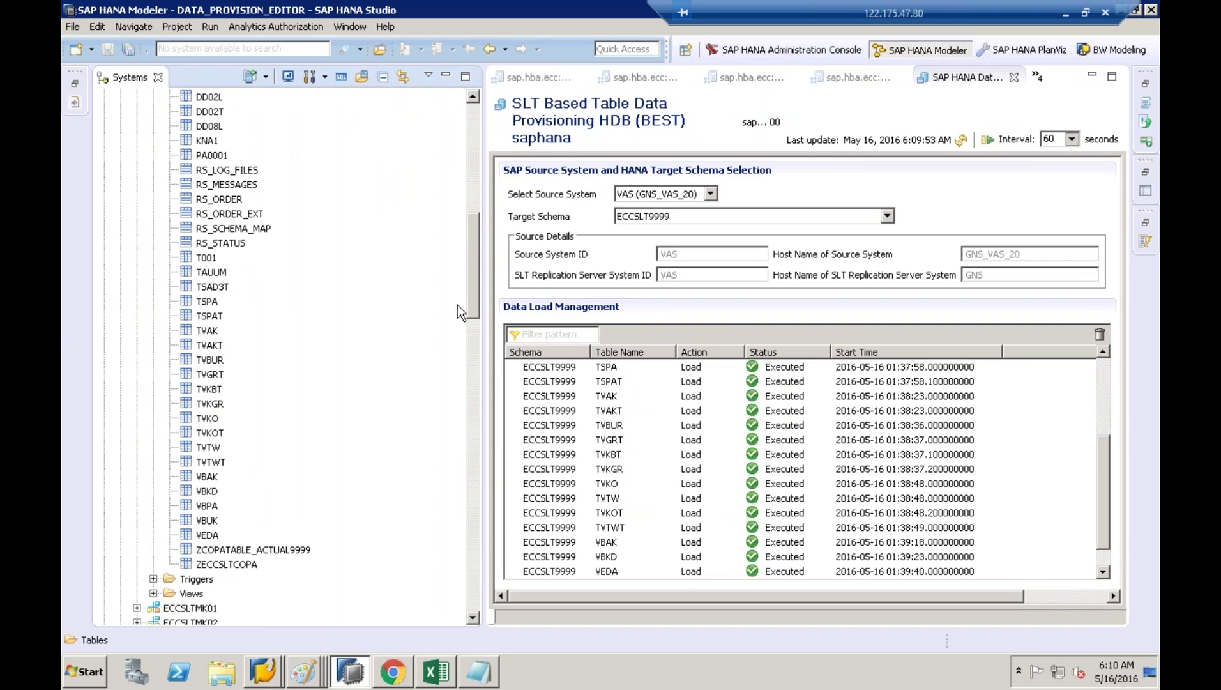
Step: Try to open the data preview of table TVBUR in schema ECCSLT9999 and dismiss the resulting dialog
click(209, 361)
right_click(208, 362)
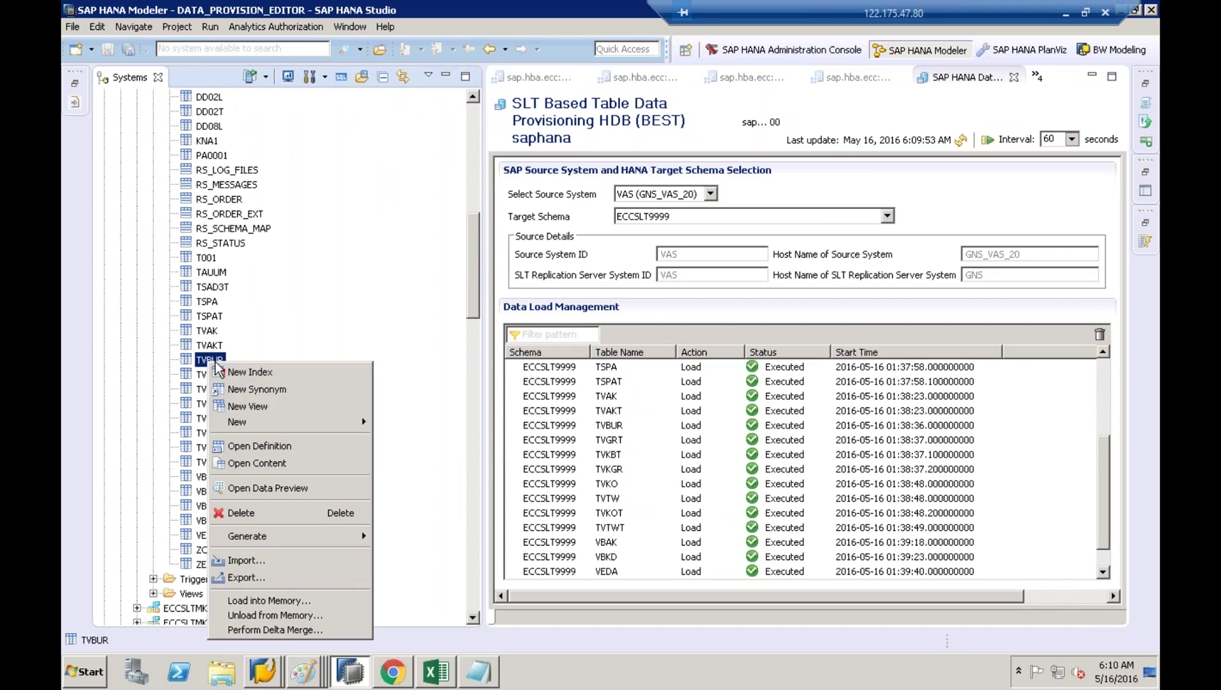
click(303, 491)
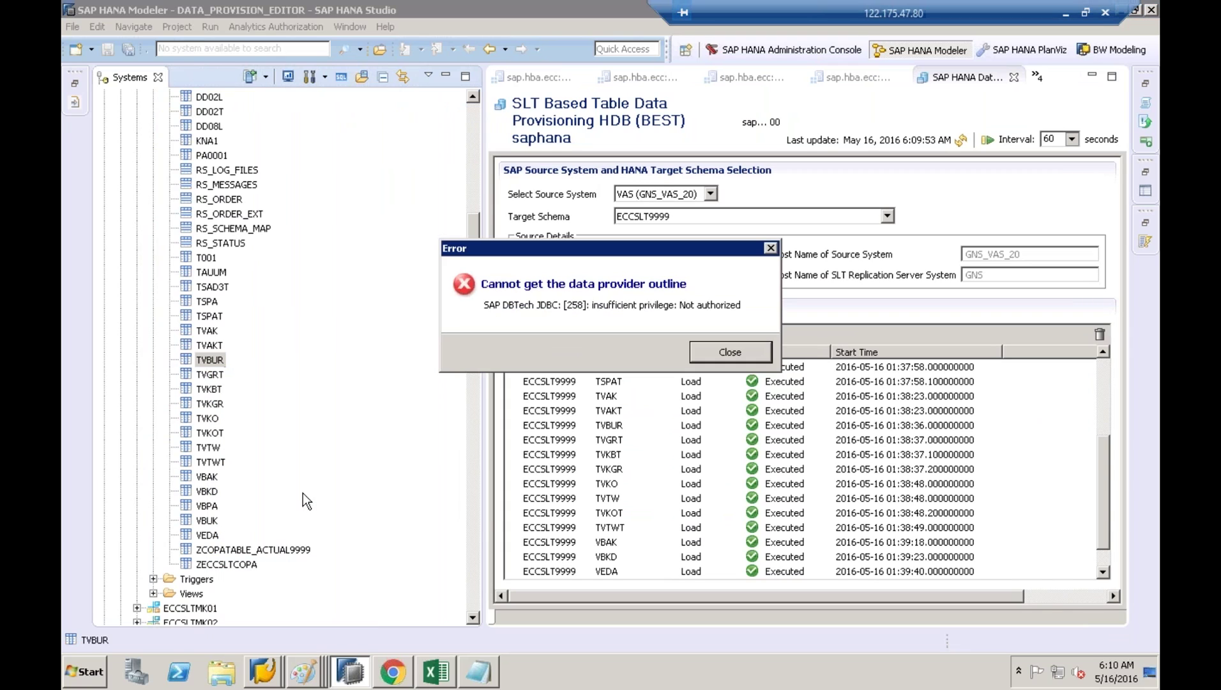
drag(674, 305, 734, 303)
click(749, 361)
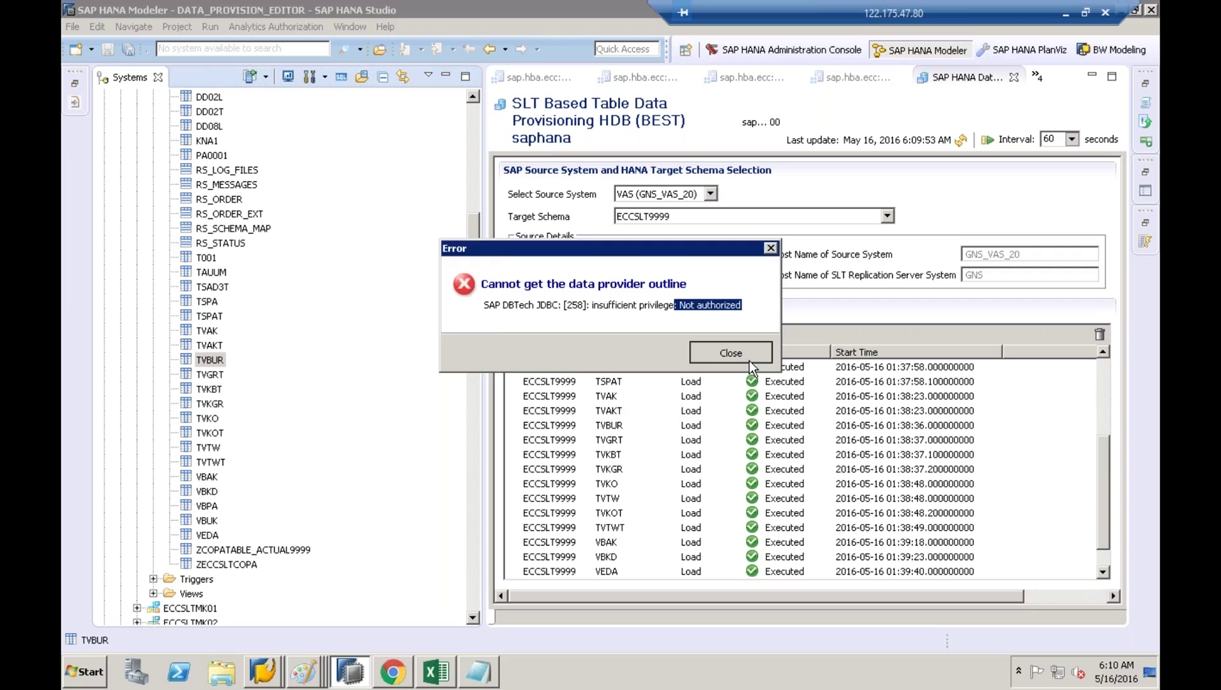
Step: Collapse the HDB (BEST) catalog and log on to system HDB (SYSTEM) by entering the database user's password
drag(470, 288, 463, 120)
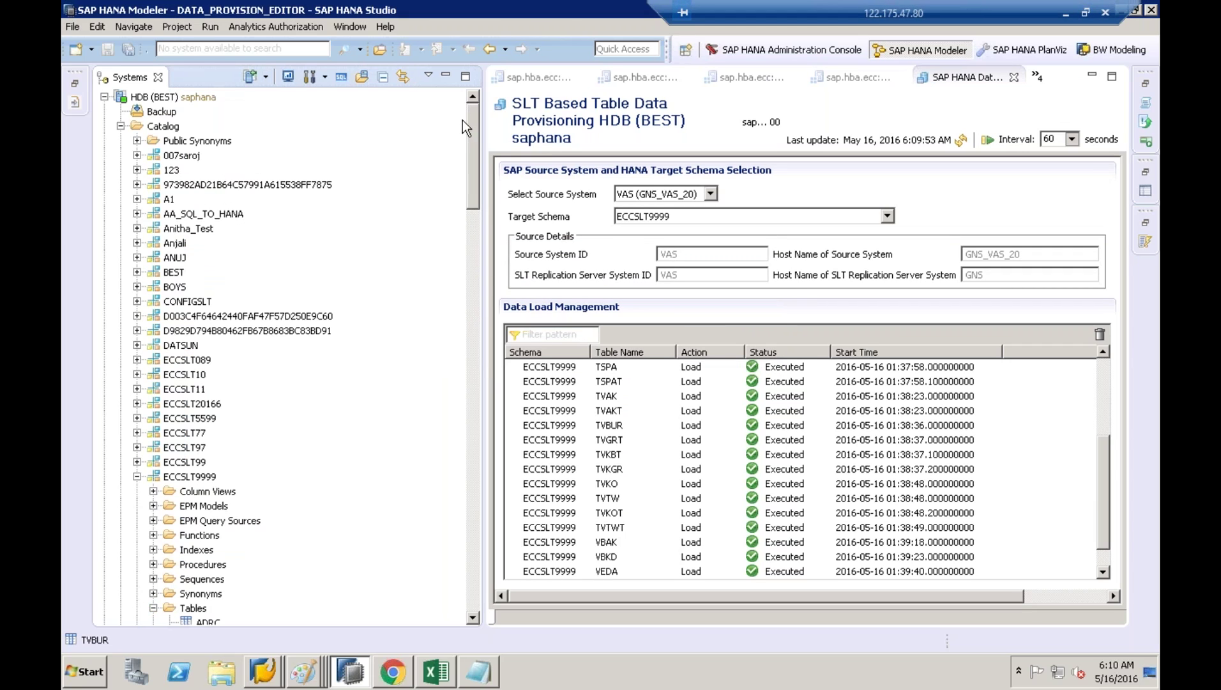
click(120, 125)
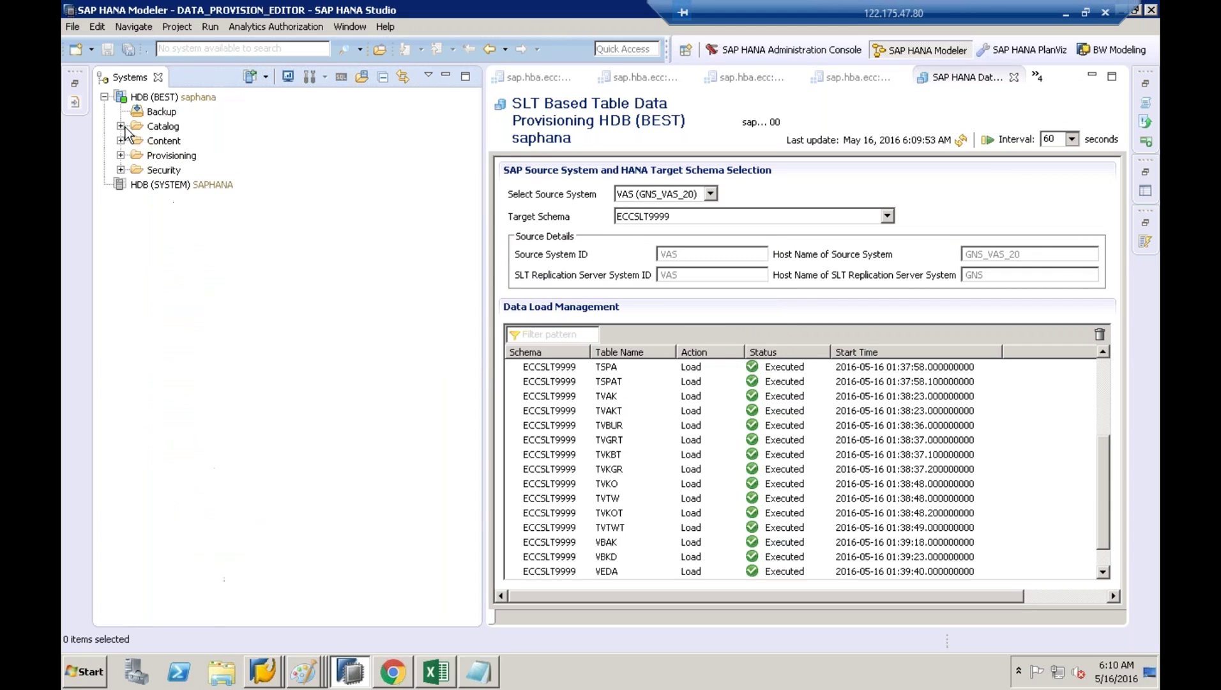
double_click(154, 185)
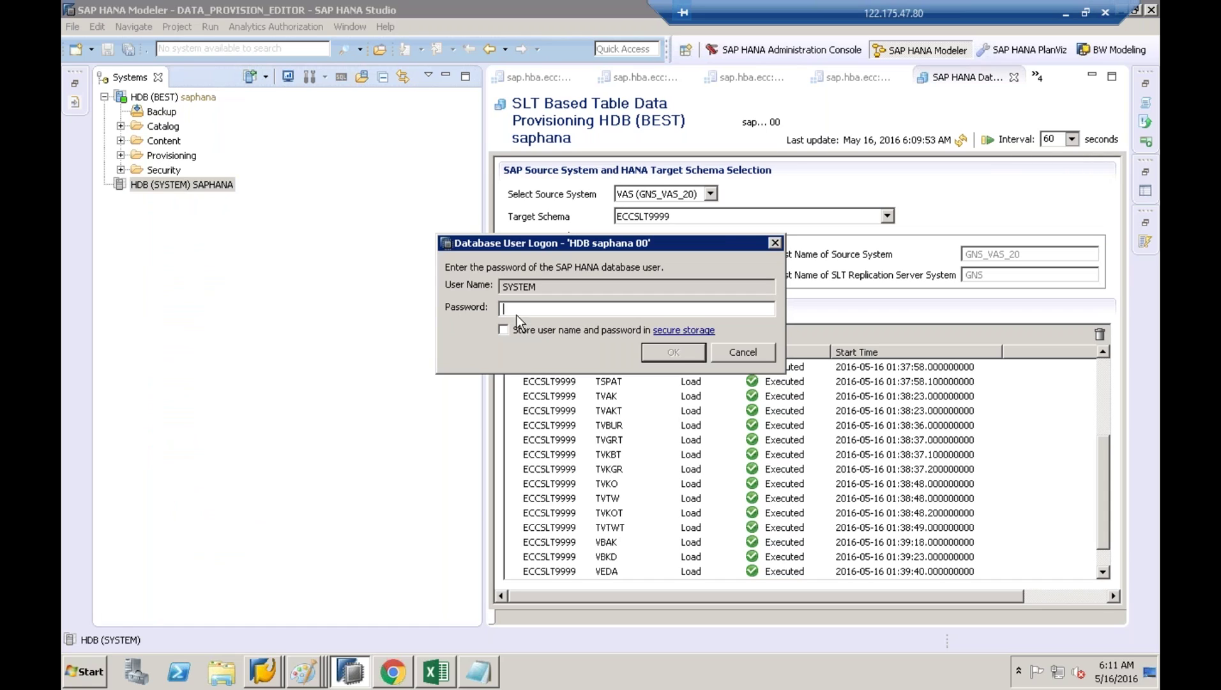
text(**********)
click(676, 359)
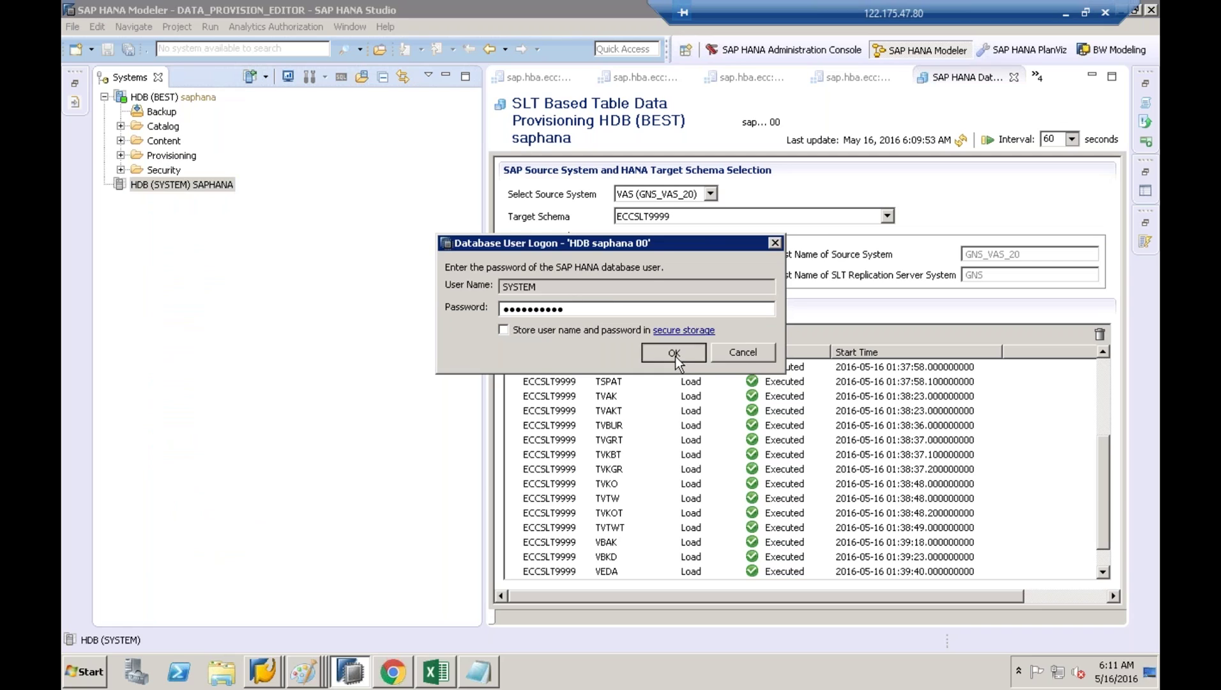
click(179, 186)
click(169, 99)
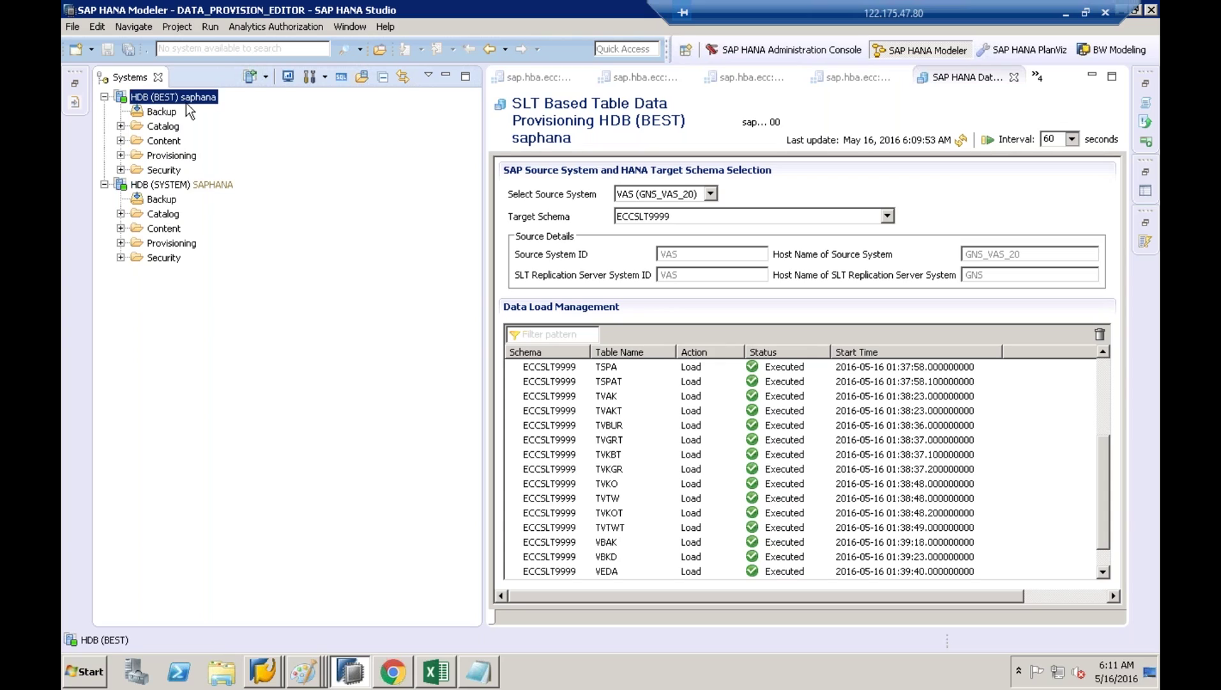
click(185, 181)
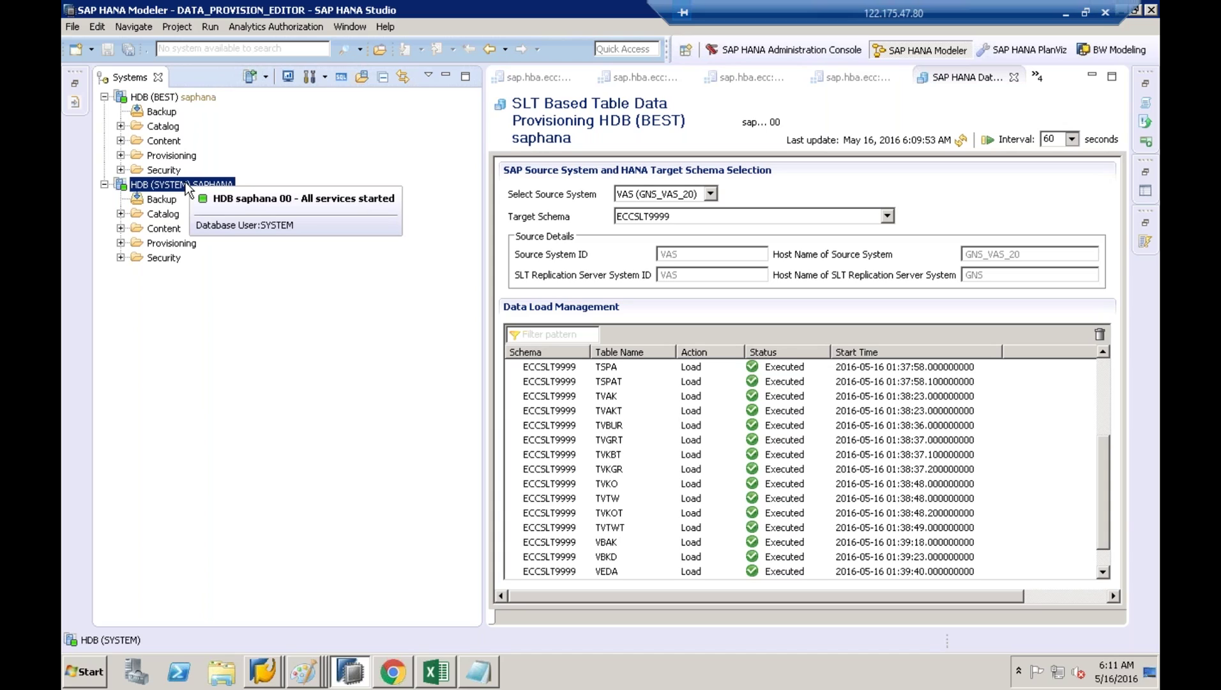
Step: Expand the Content folder of HDB (SYSTEM) and widen the Systems view further
click(164, 214)
click(120, 228)
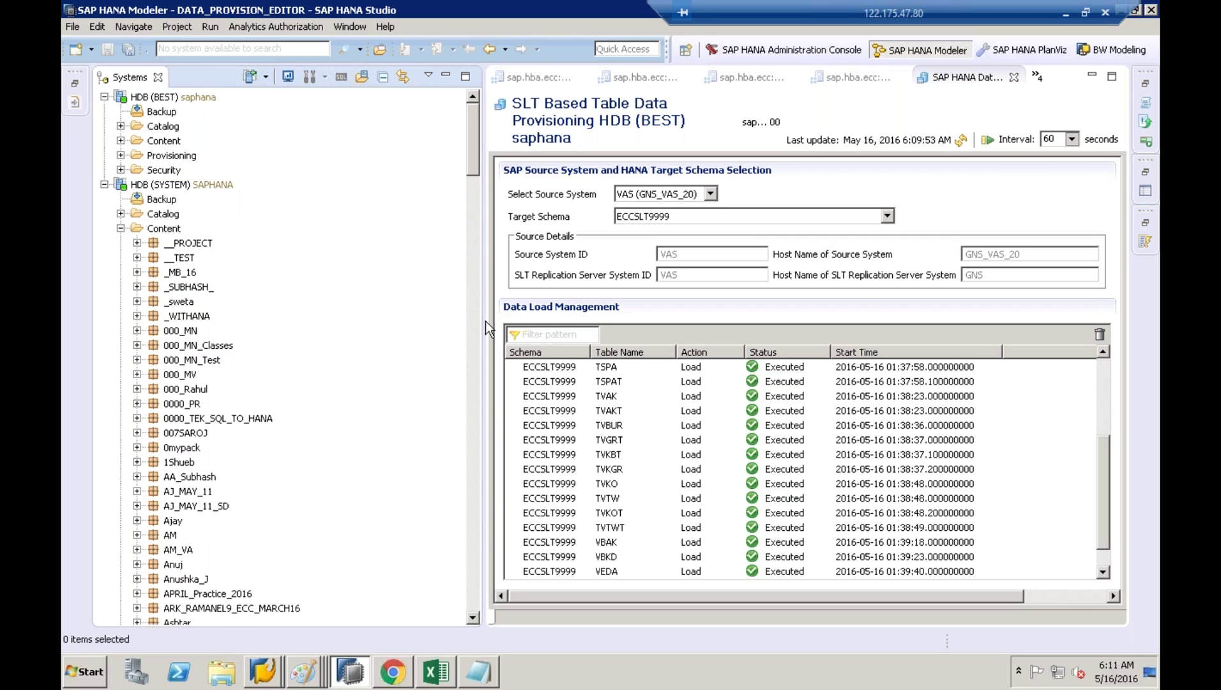
drag(486, 321, 603, 321)
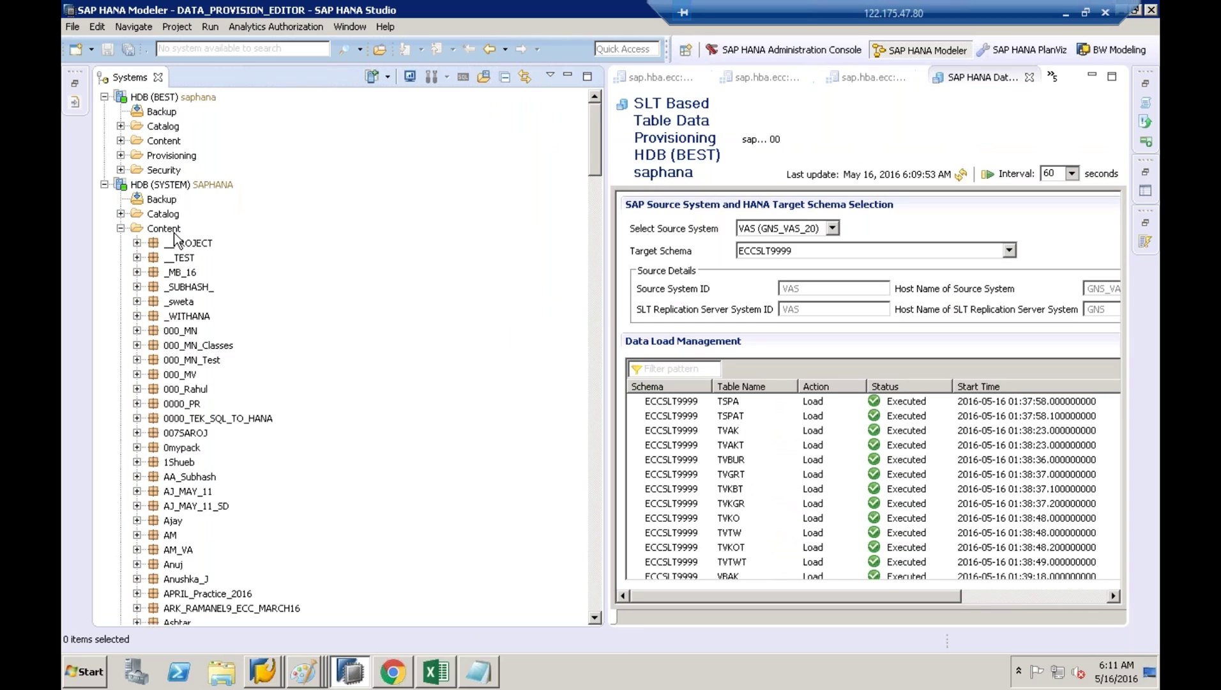
click(175, 230)
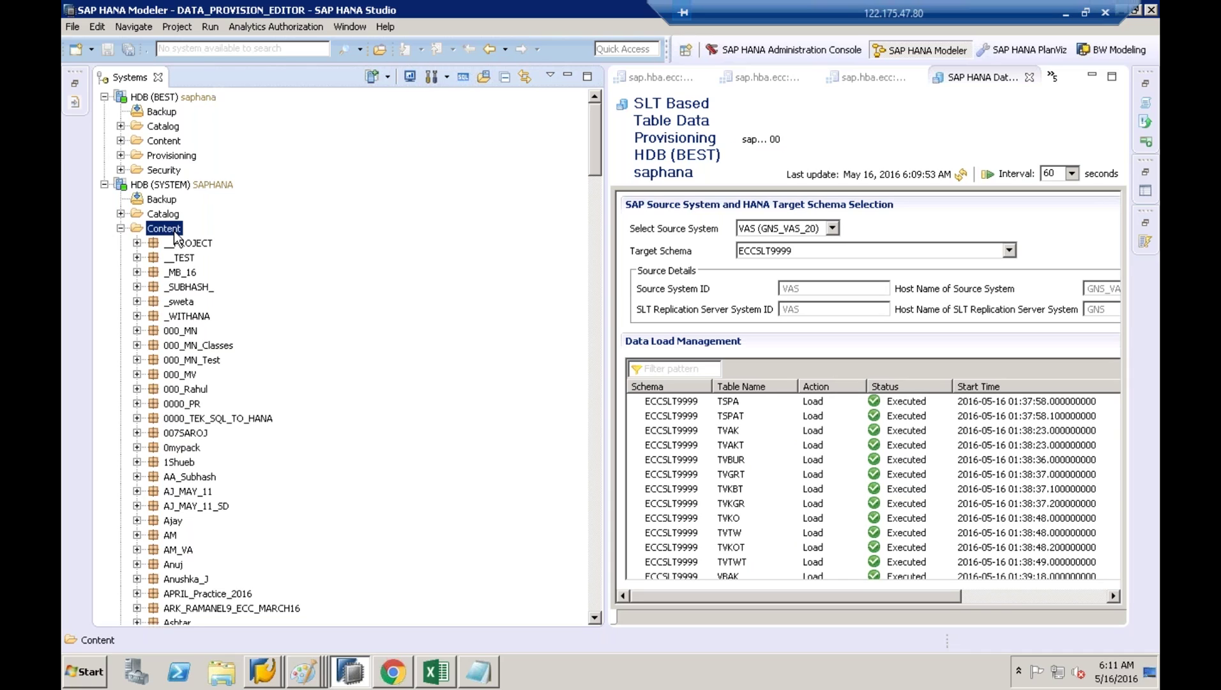
Step: Locate and select the package sap in the Content folder of HDB (SYSTEM)
click(176, 334)
key(e)
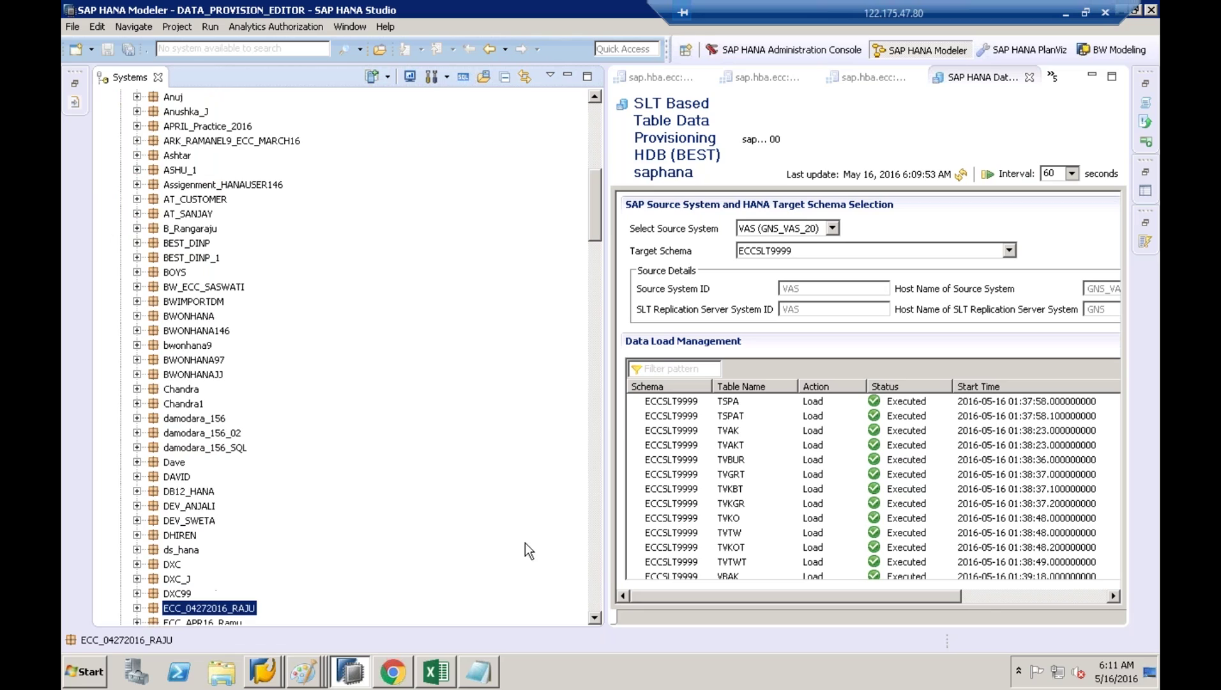
click(594, 571)
click(594, 571)
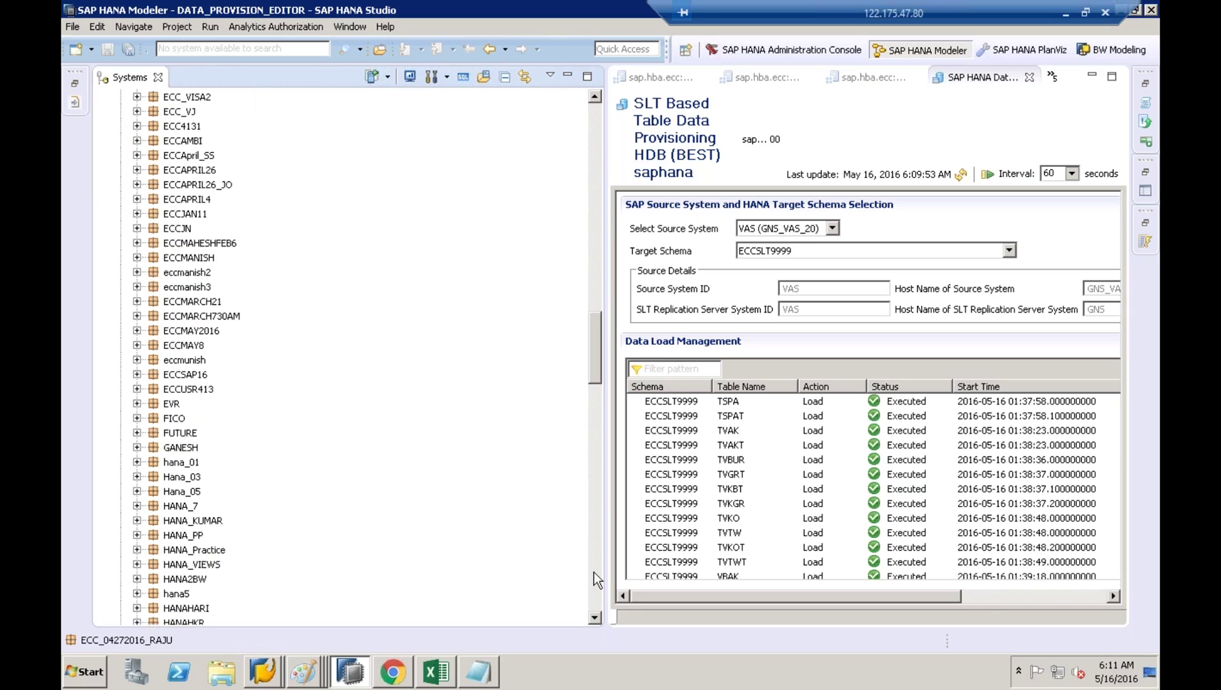
click(221, 263)
text(sap)
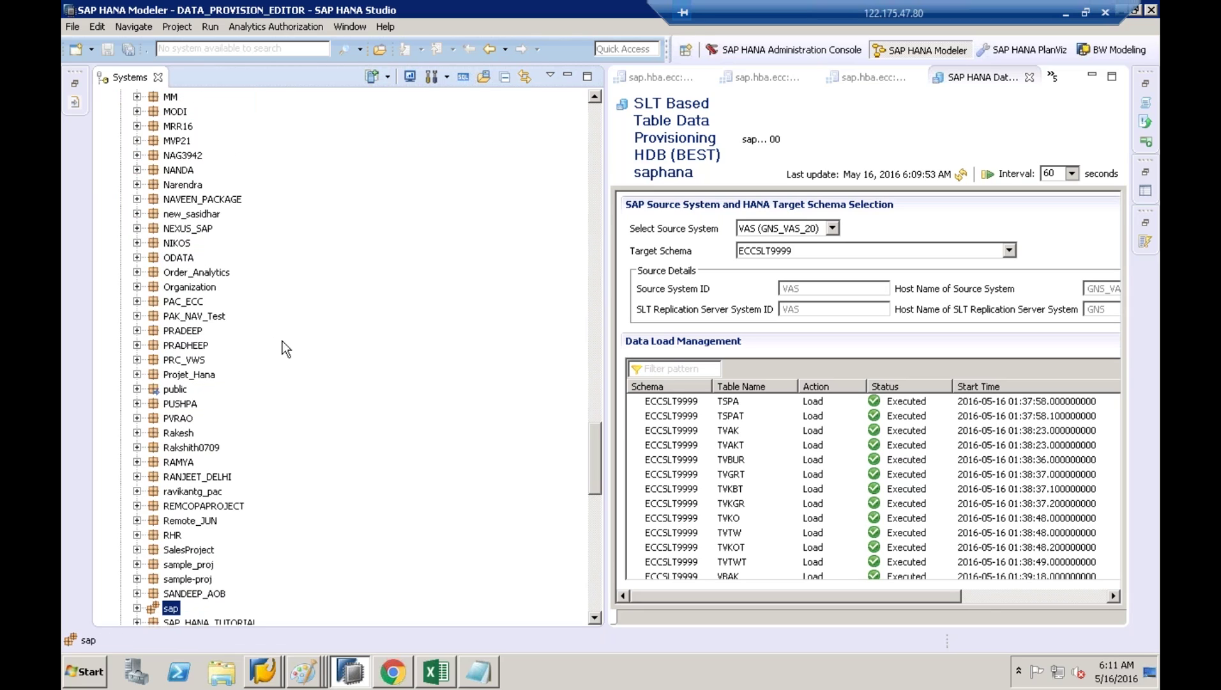
click(594, 588)
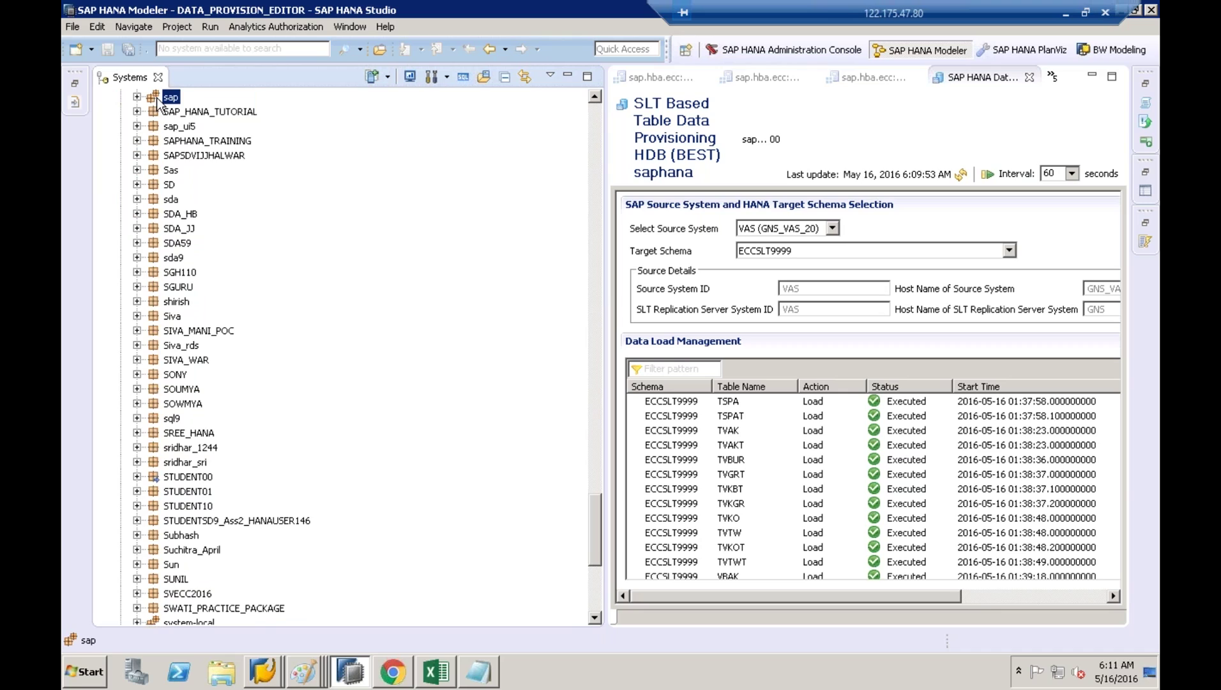
Step: Expand the package path sap > hba > ecc and list its Calculation Views
click(137, 97)
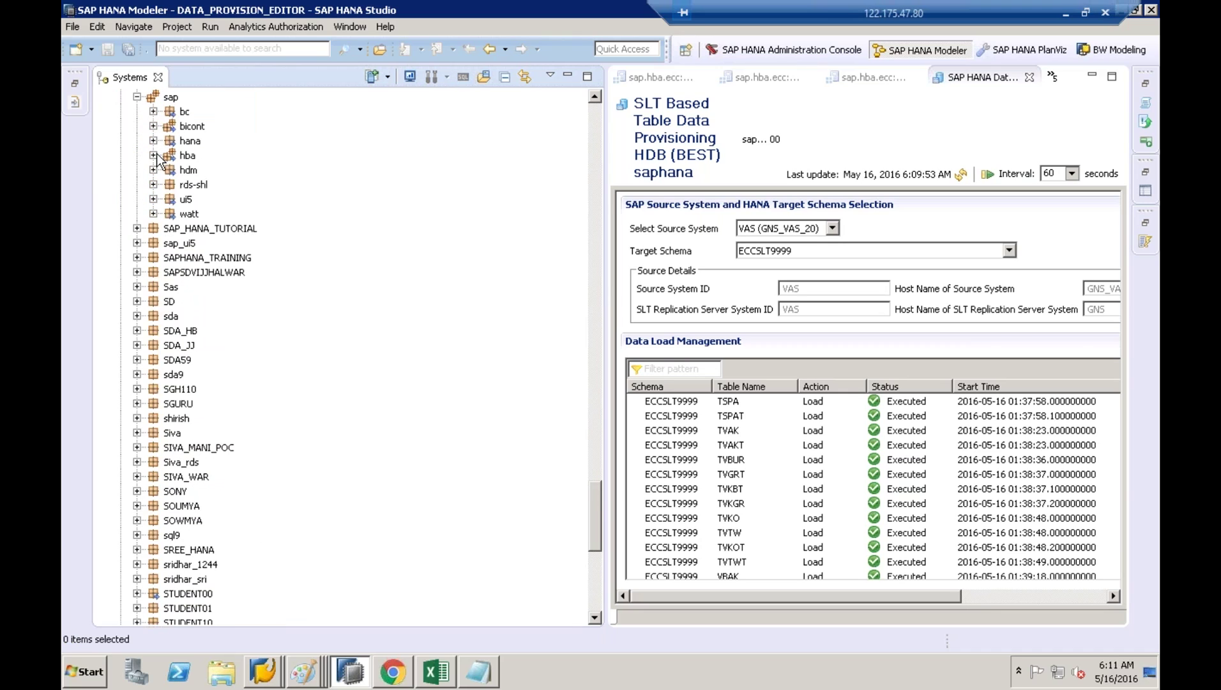
click(155, 155)
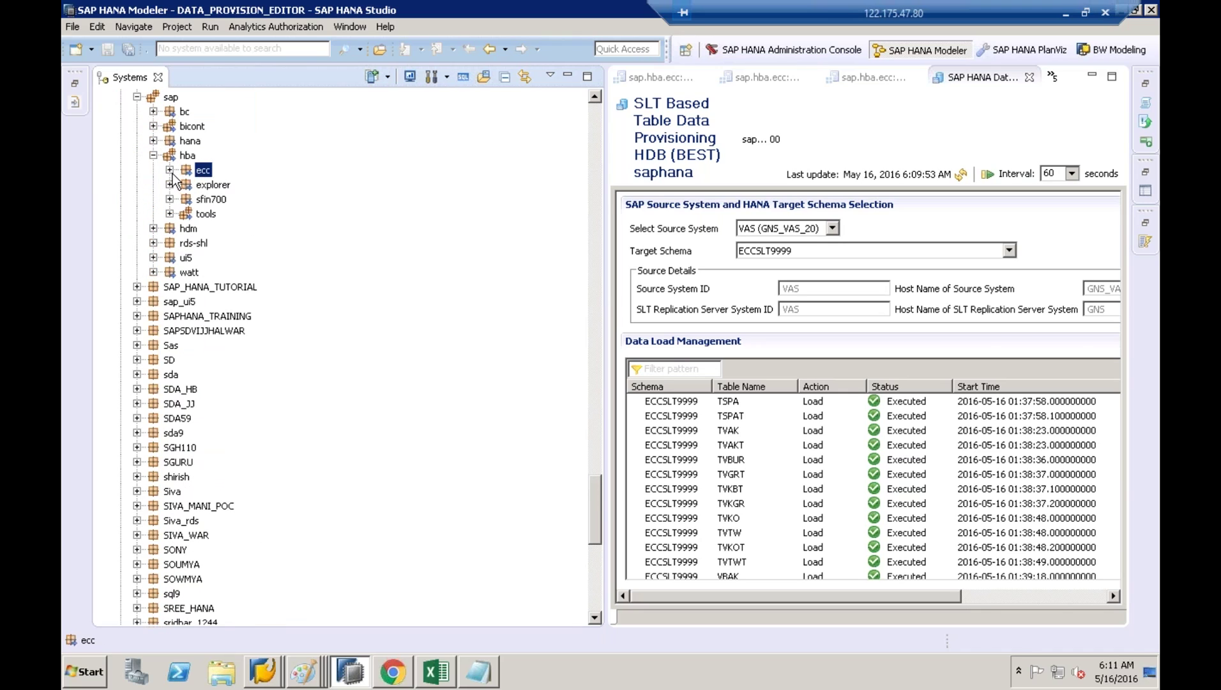
click(170, 170)
click(204, 170)
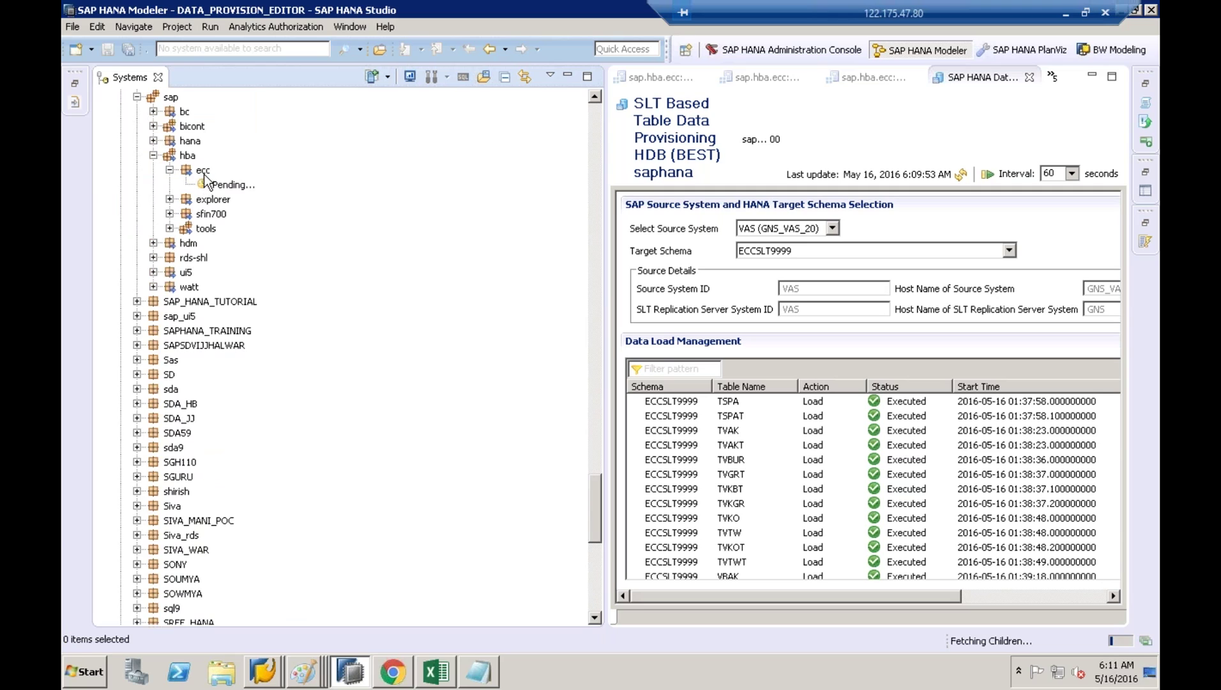
click(239, 186)
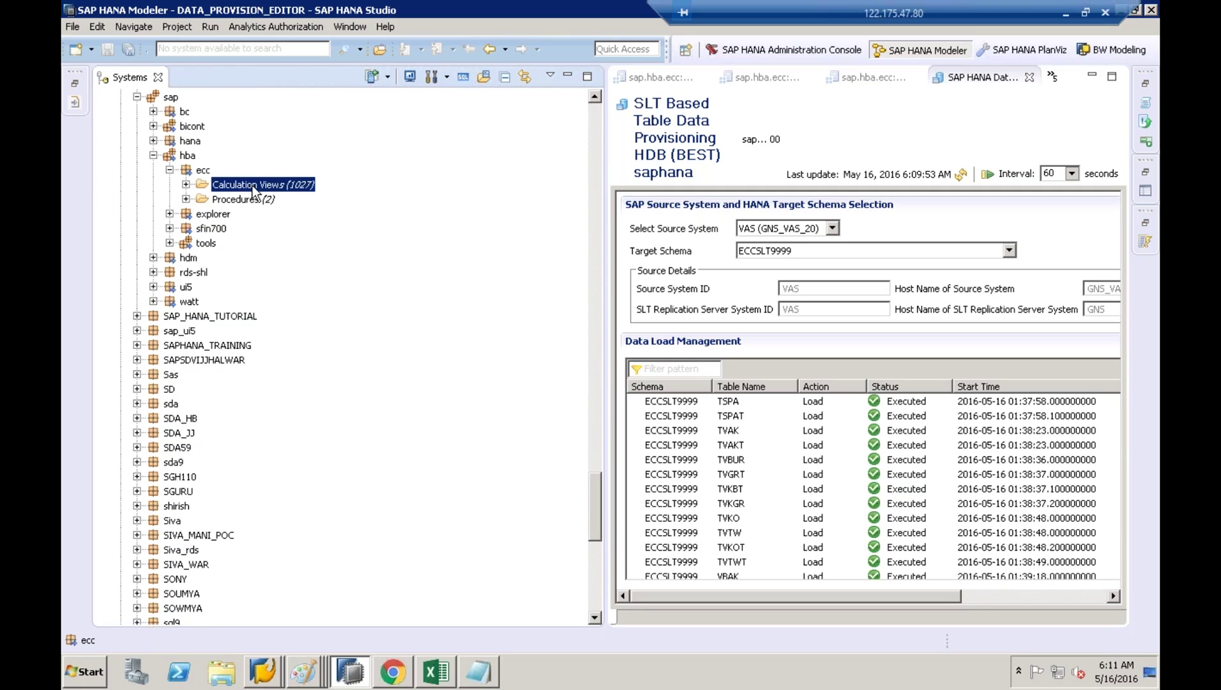
click(186, 185)
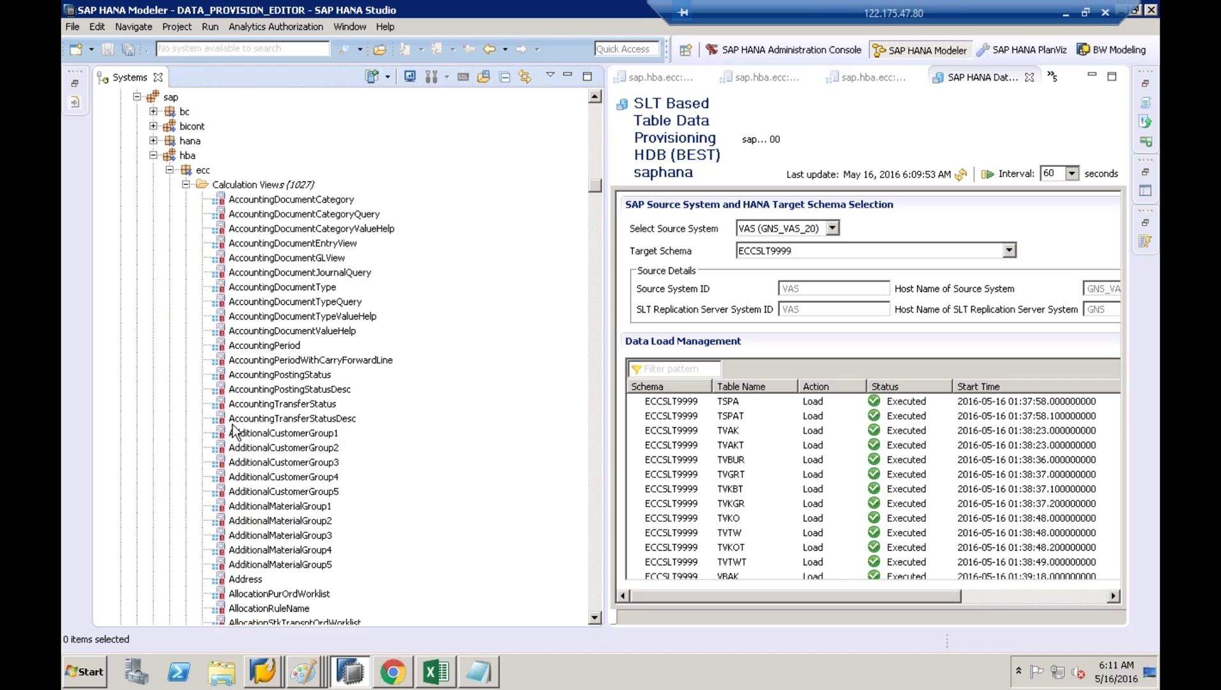
Step: Find SalesOrderQuery in the ecc package and open the exactly matching view from sap.hba.ecc
right_click(203, 170)
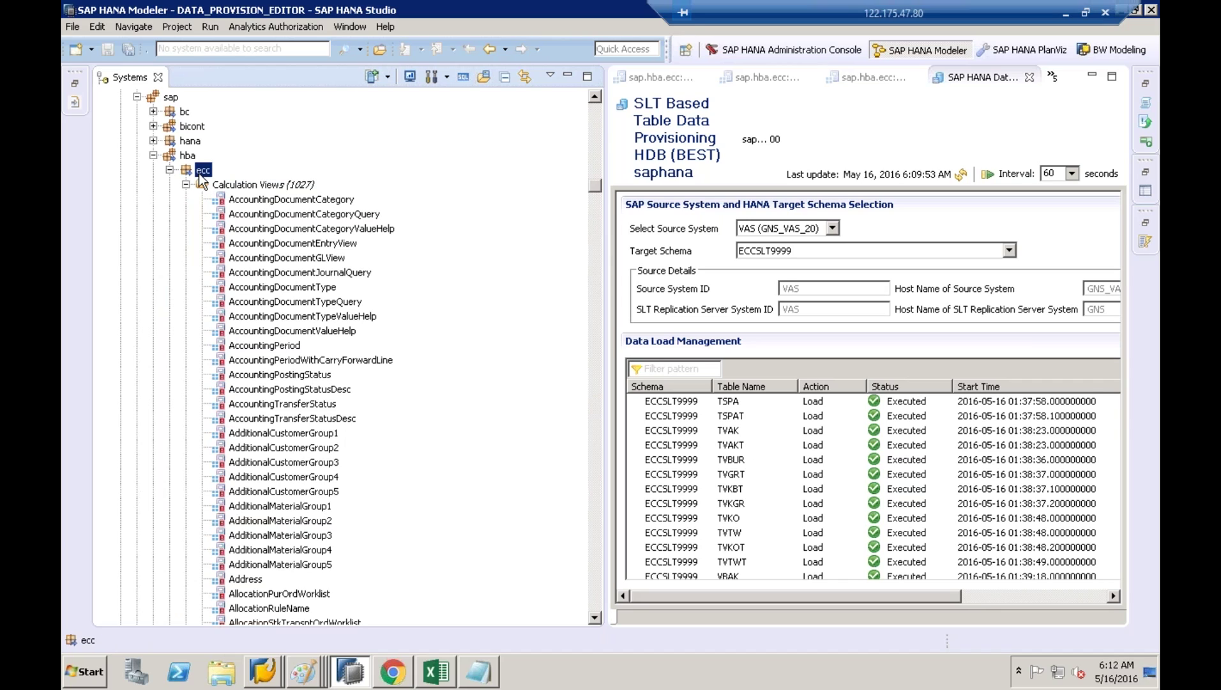
click(253, 231)
text(SalesOrderQuery)
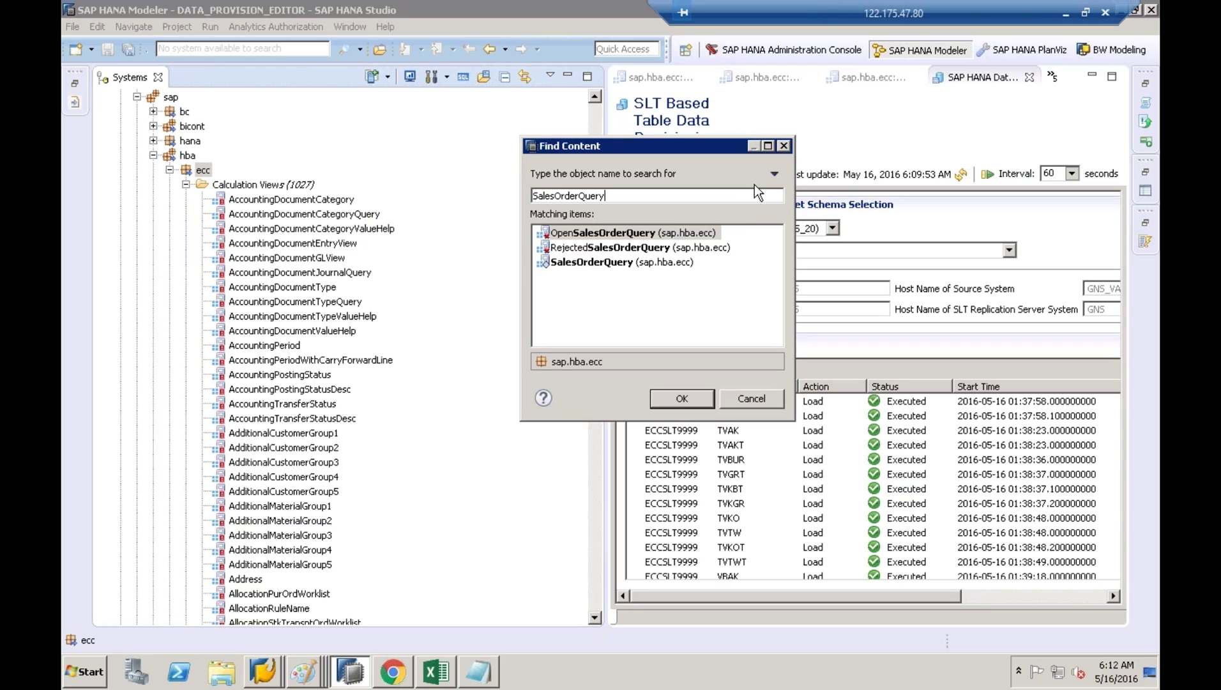
click(649, 268)
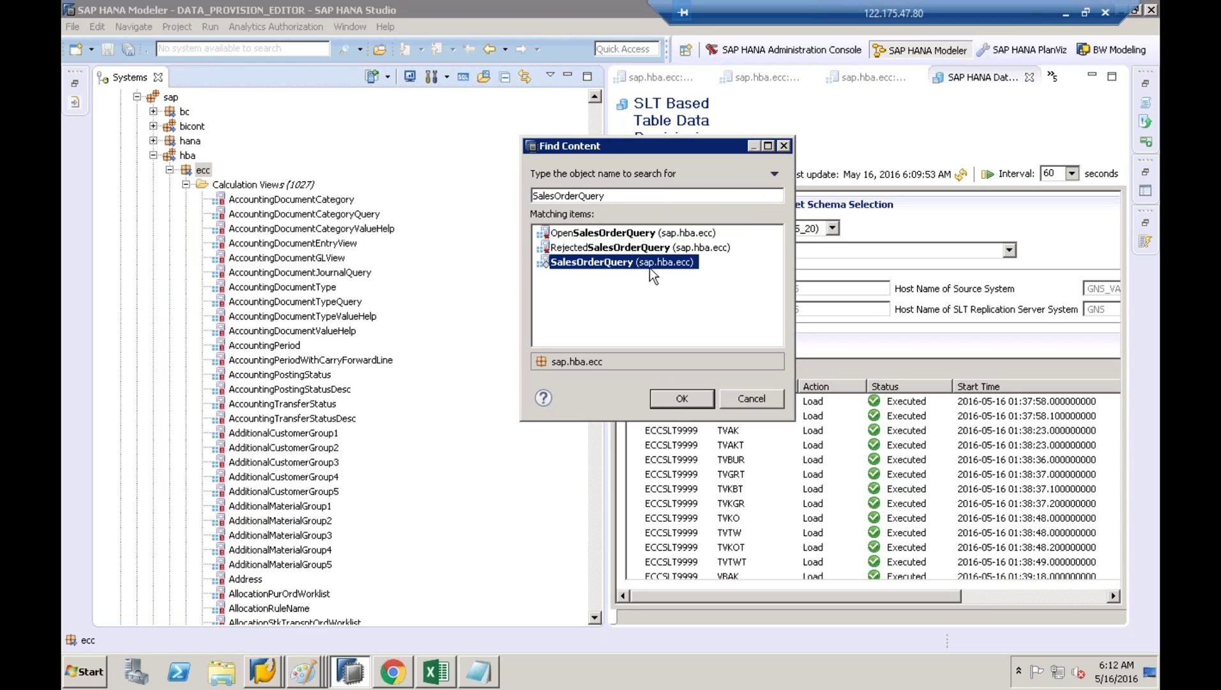
double_click(574, 261)
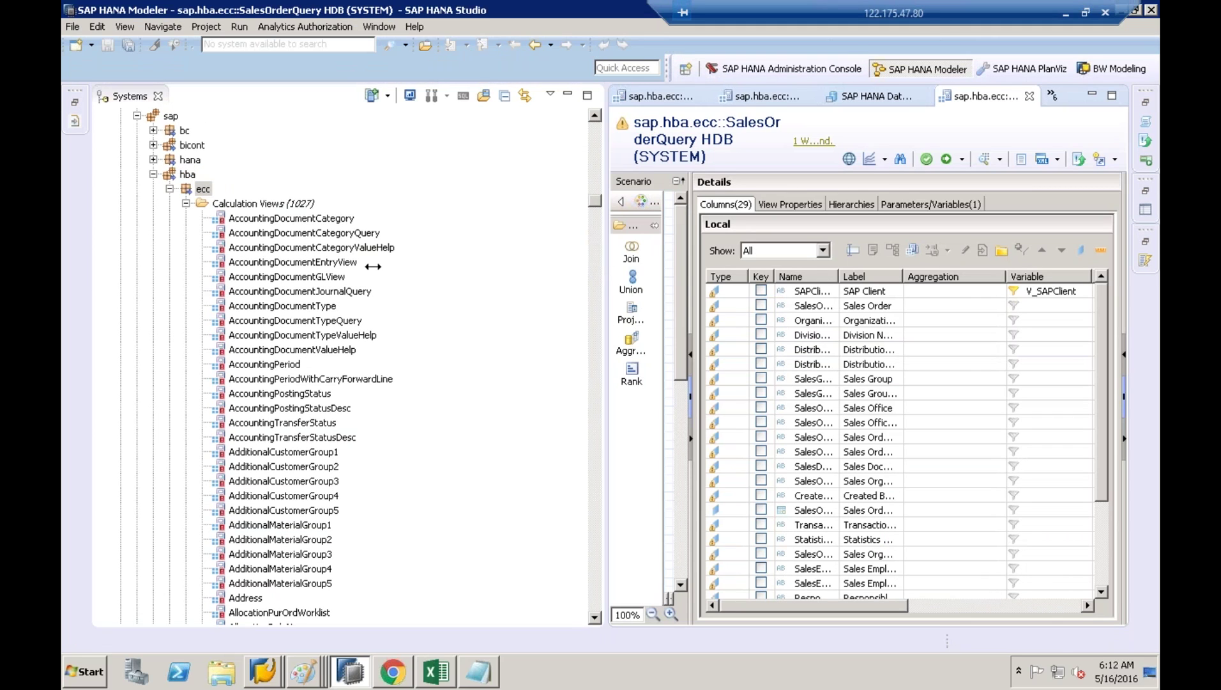
Step: Enlarge the SalesOrderQuery scenario area and the Name column, and examine the view's columns and the chain of joins and projections
drag(319, 266, 240, 266)
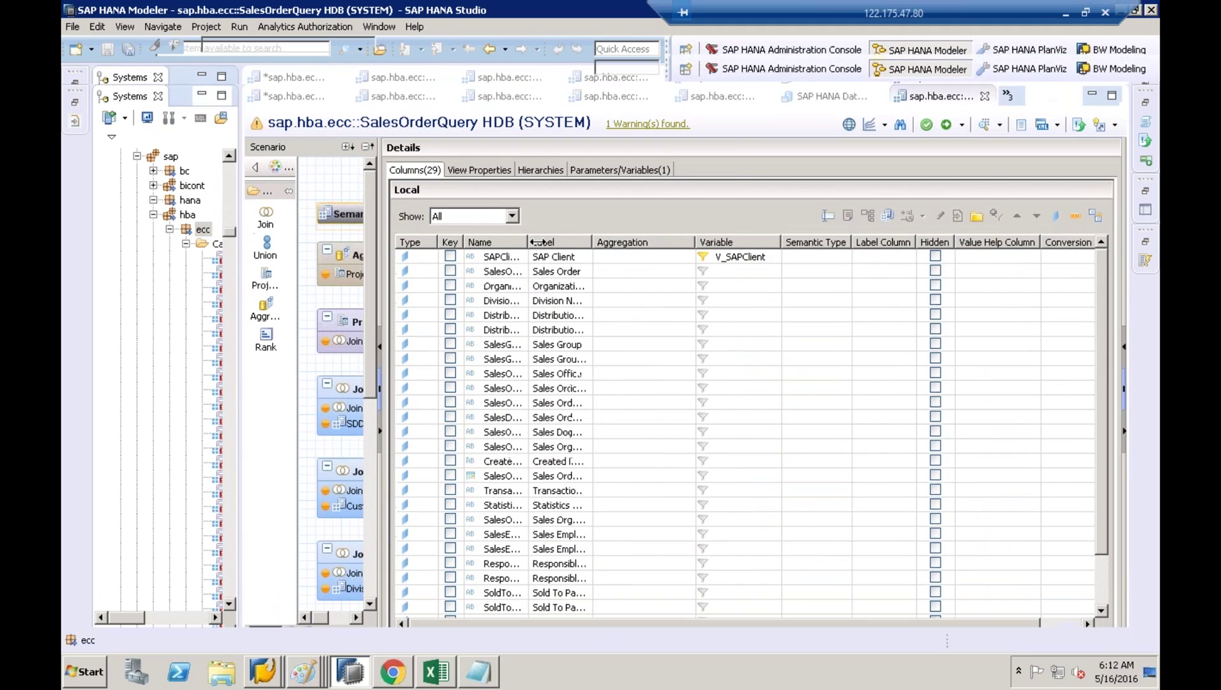
drag(536, 242, 709, 299)
scroll(704, 491, down, 10)
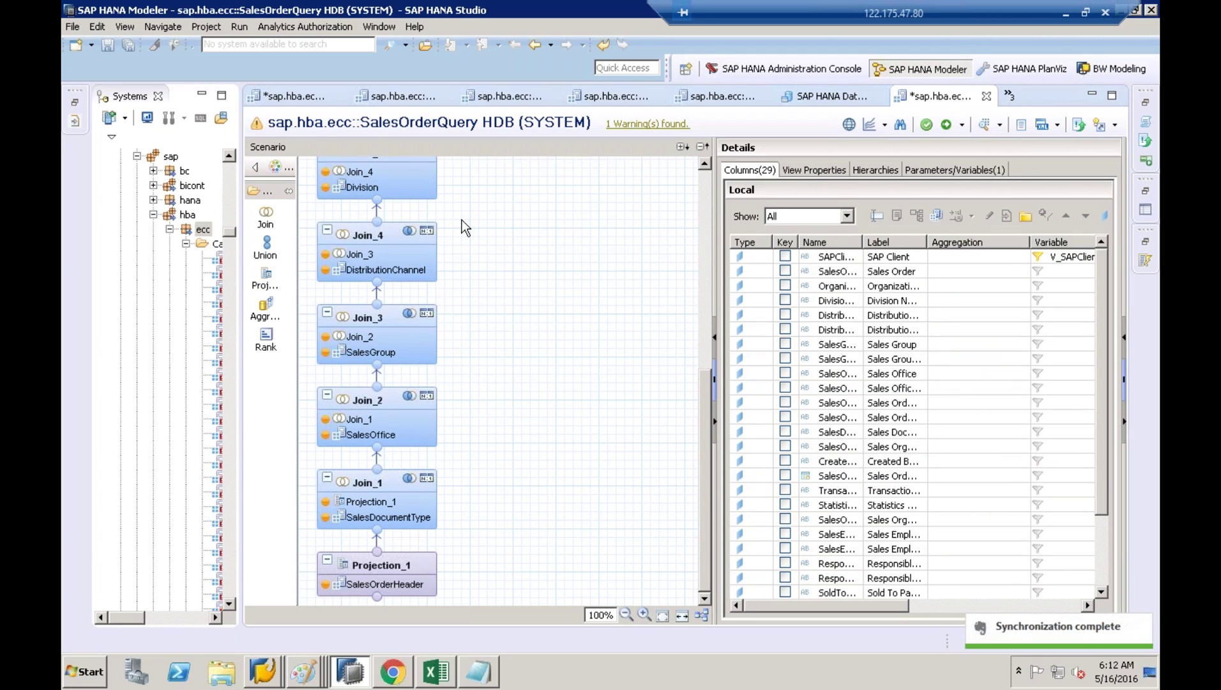
double_click(863, 246)
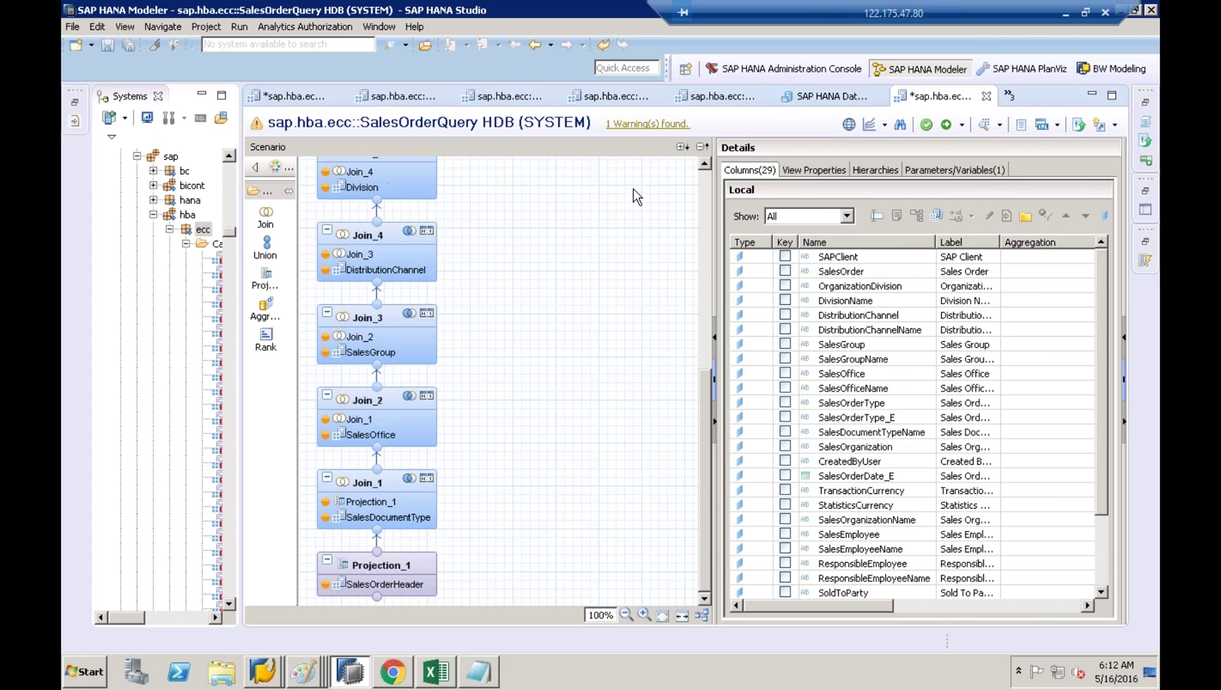
click(704, 165)
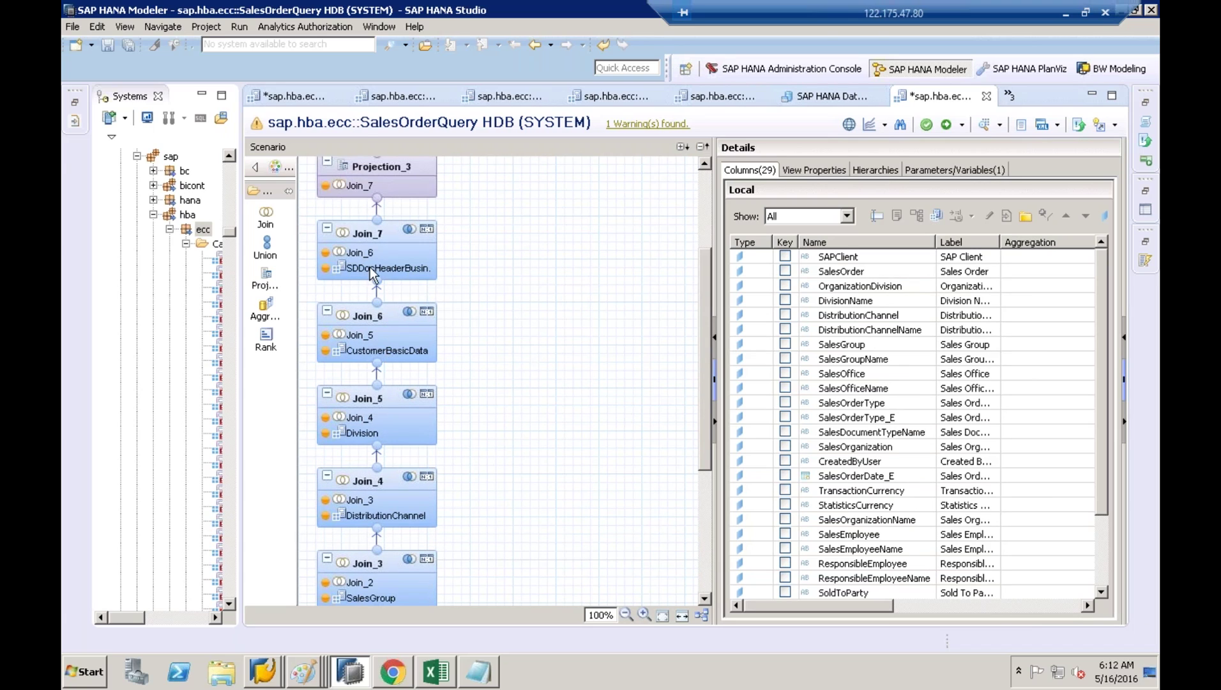
click(703, 161)
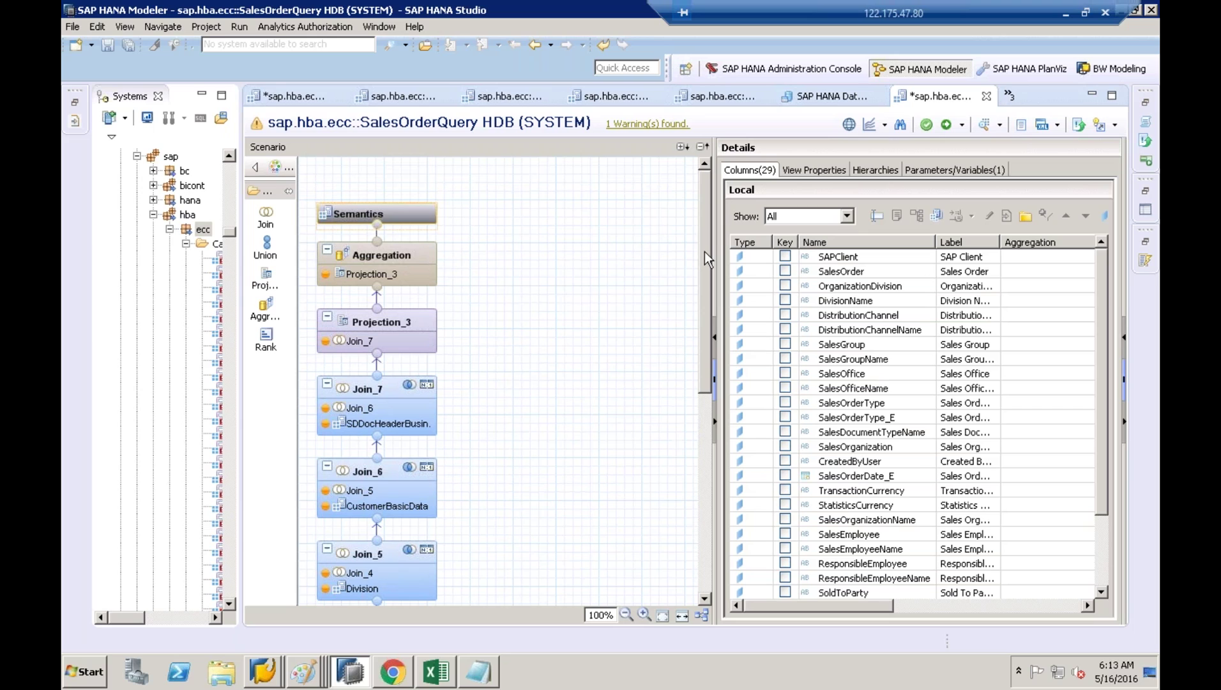
Step: Show the SalesOrderHeader source of Projection_1 with more room for its details and open that view
scroll(703, 251, down, 6)
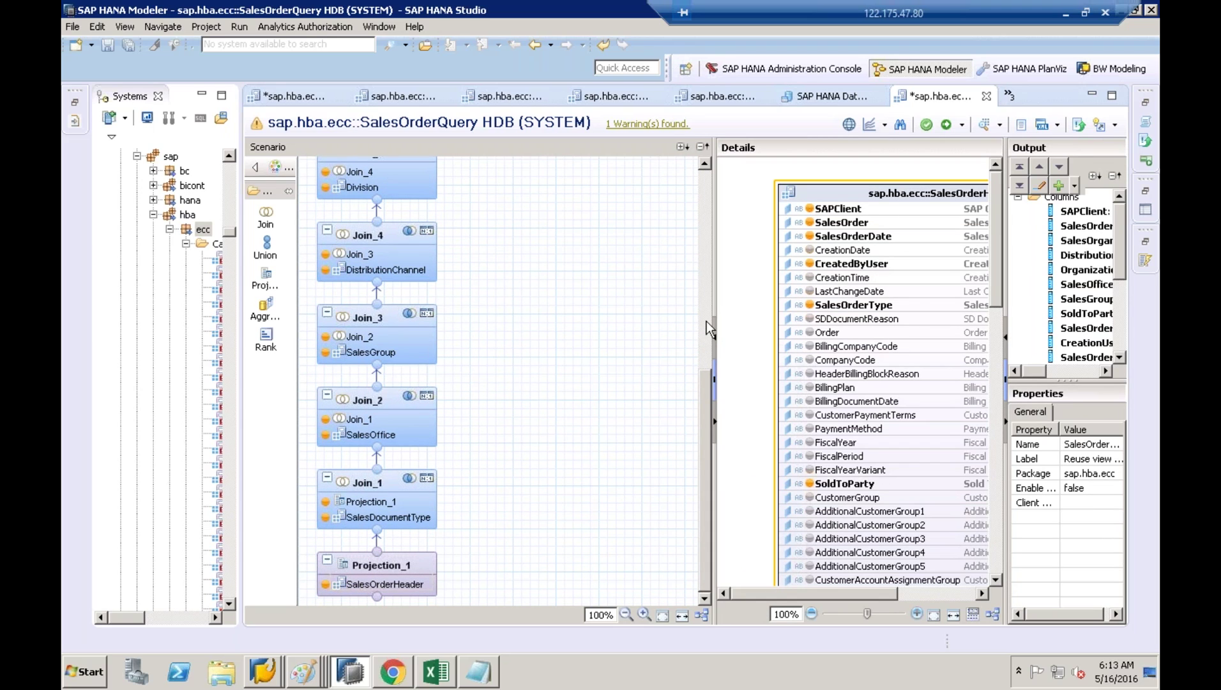
drag(709, 307, 493, 307)
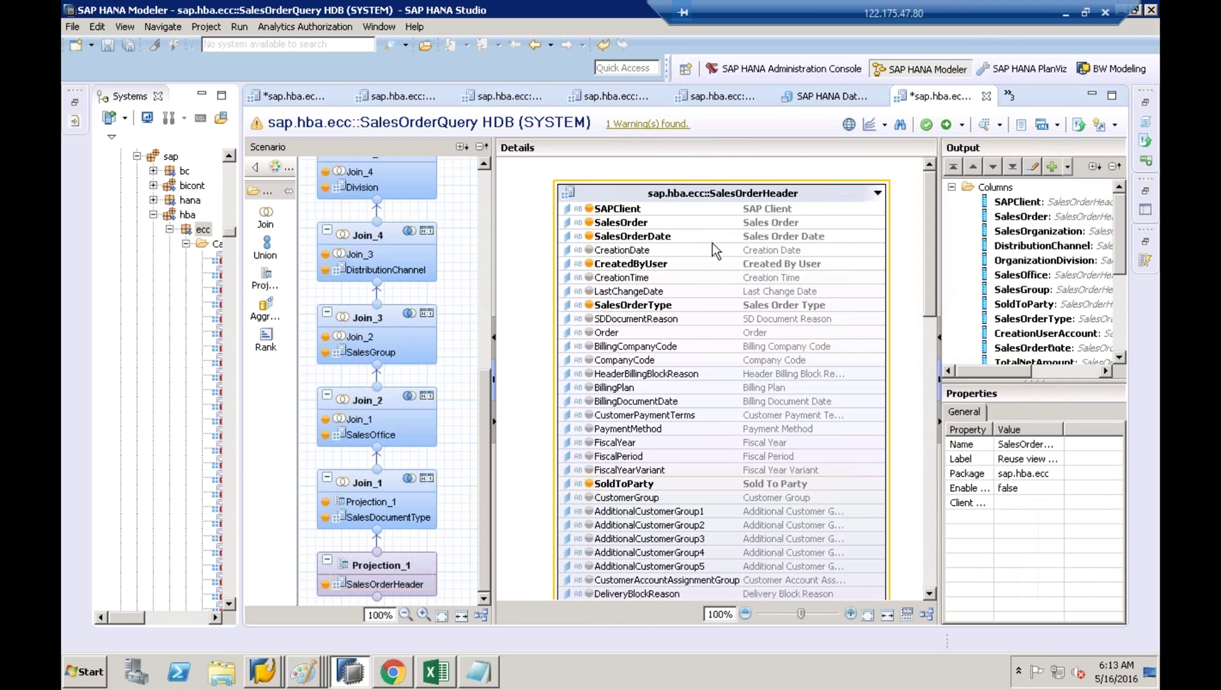
right_click(723, 191)
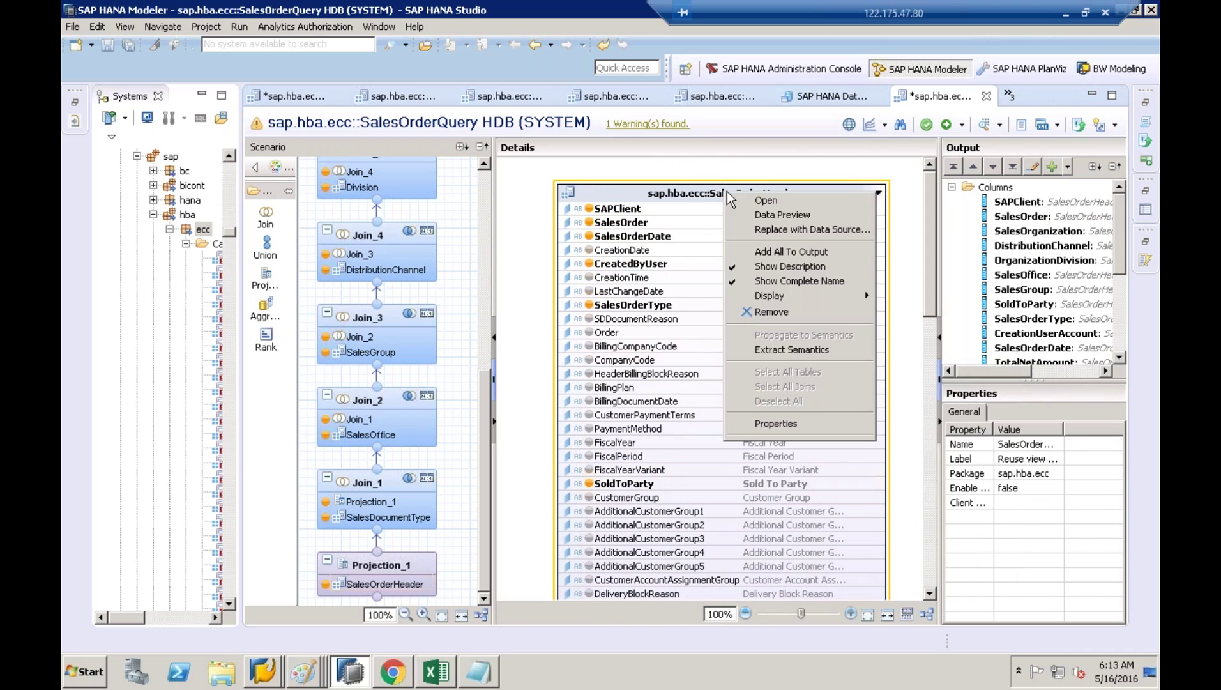
click(766, 201)
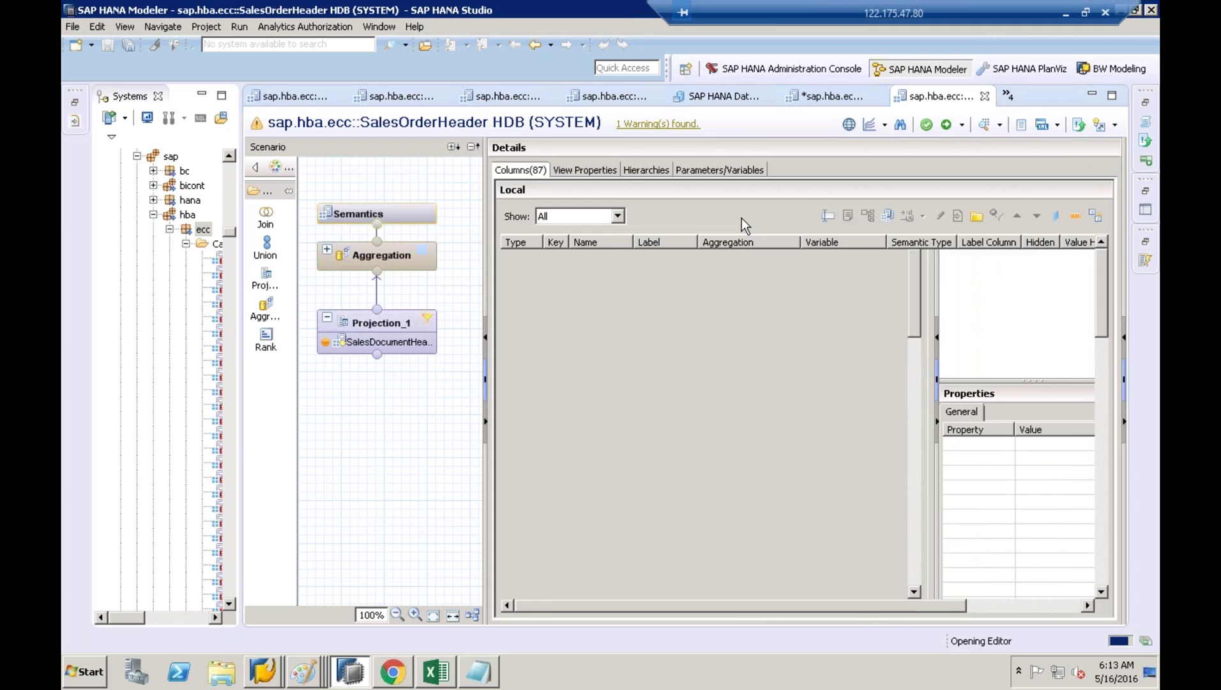
Step: Show the SalesDocumentHeader source of Projection_1, widen the details area, and open that view
click(389, 345)
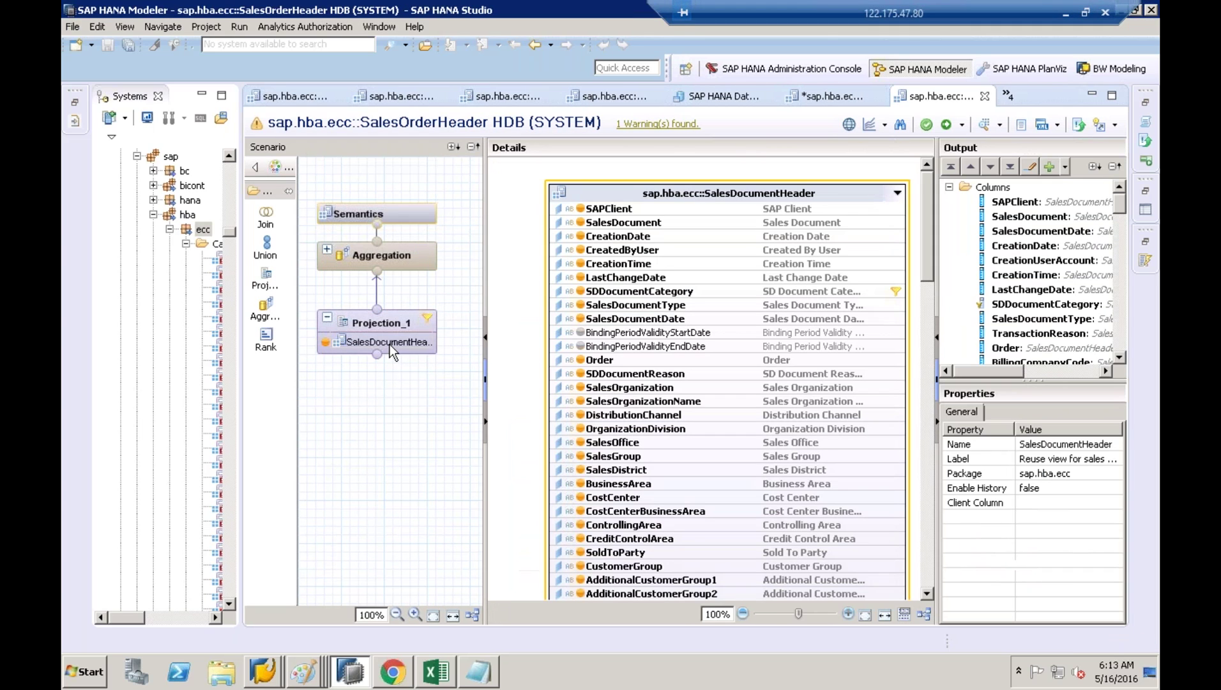
drag(482, 279, 415, 279)
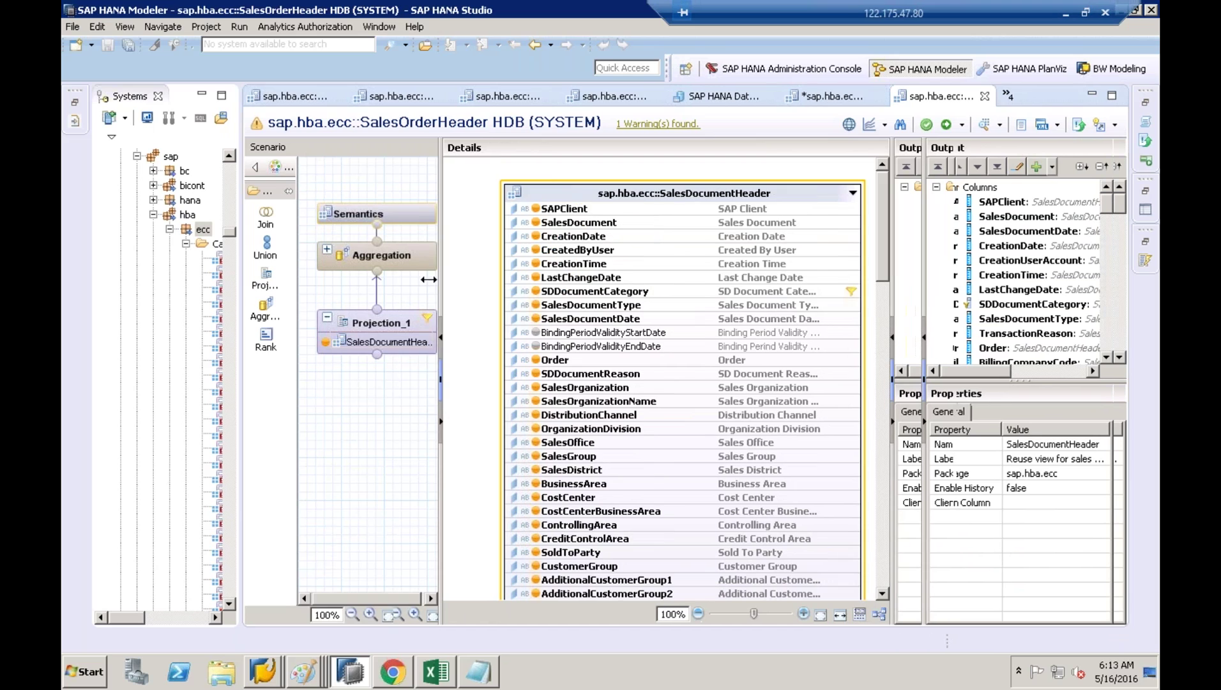
right_click(624, 188)
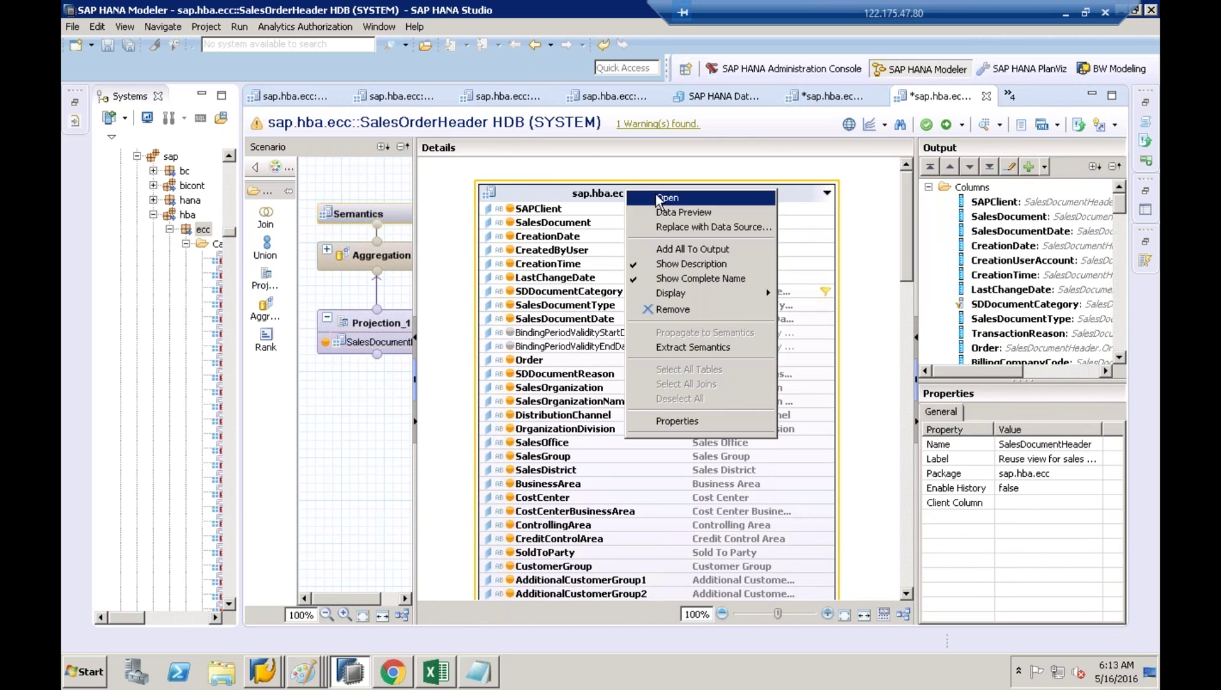
click(658, 195)
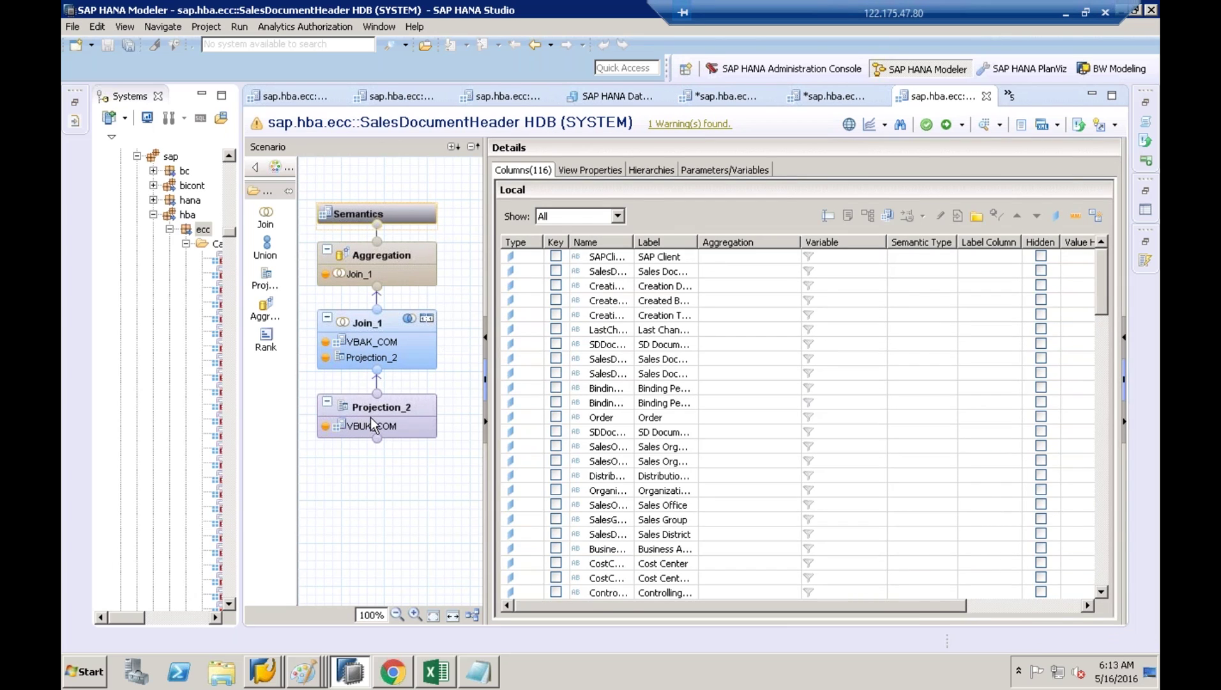
Step: Inspect Projection_2 and Join_1 of SalesDocumentHeader with a wider details area, and open the joined view VBAK_COM
click(370, 417)
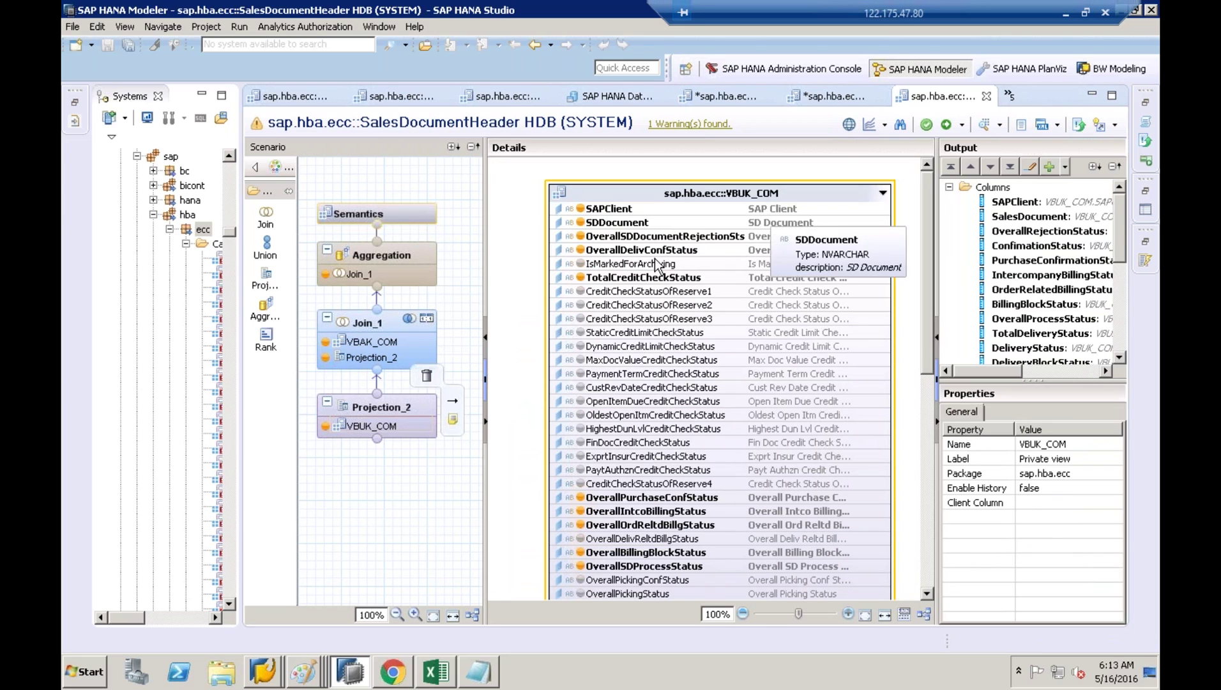
double_click(359, 325)
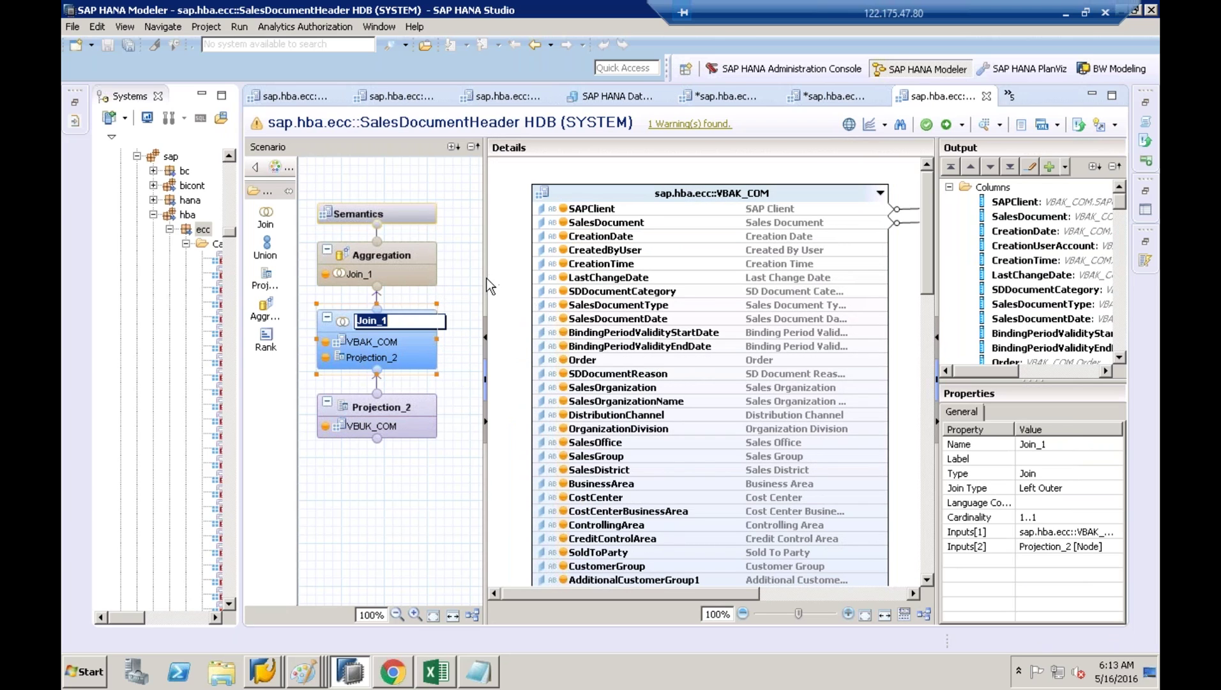
key(Return)
drag(477, 278, 397, 278)
drag(936, 276, 1057, 276)
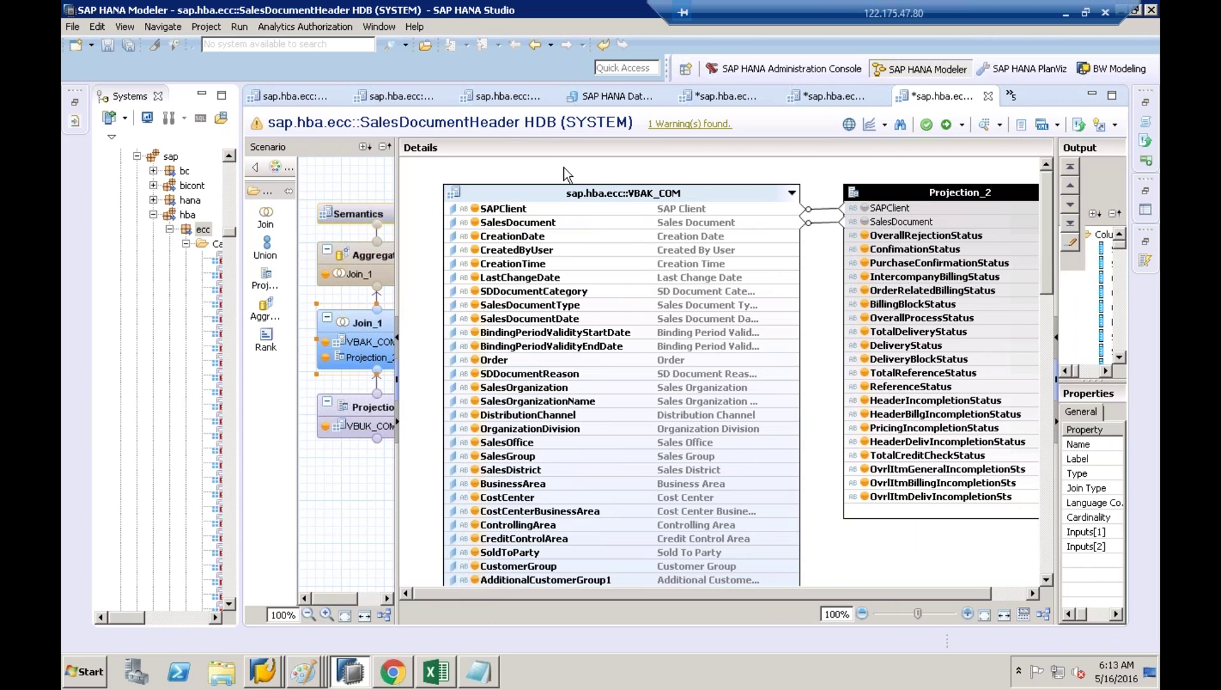
right_click(565, 189)
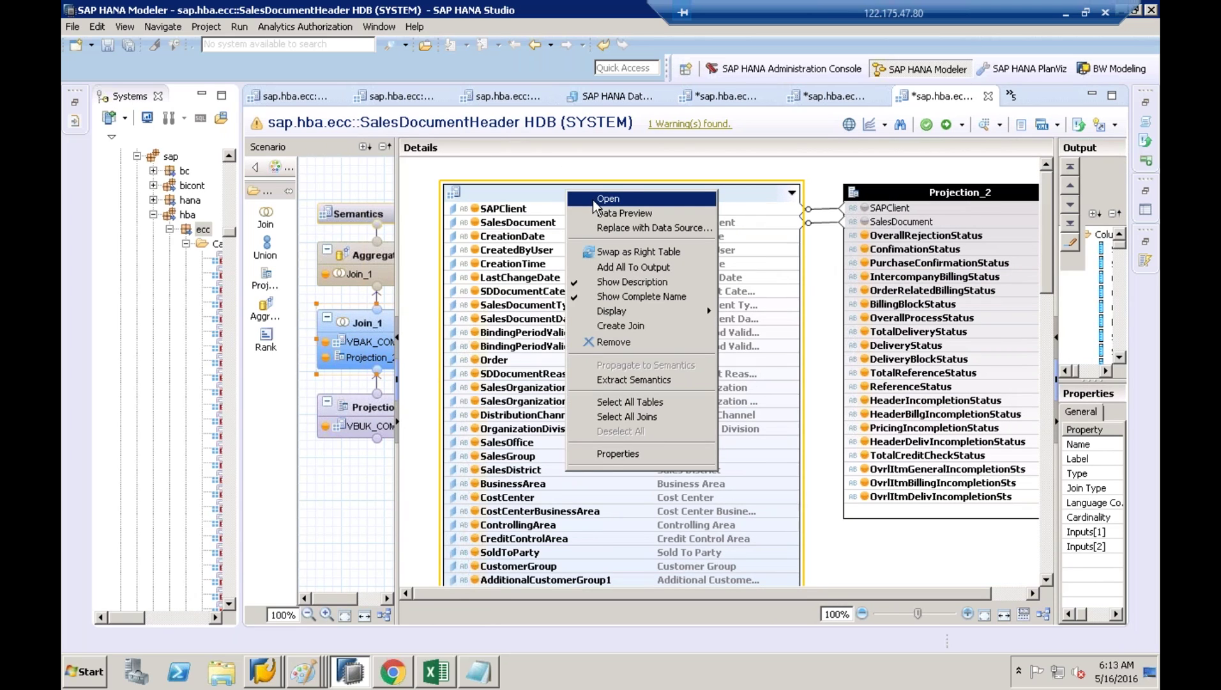
click(593, 200)
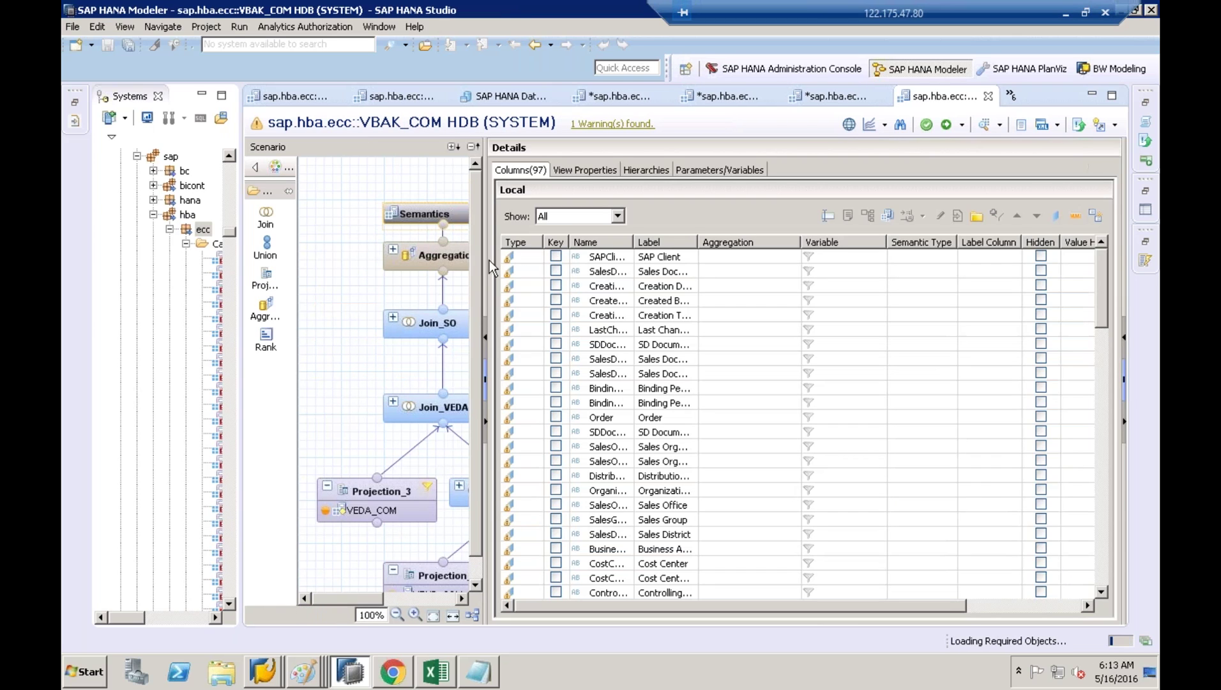
Step: Enlarge the VBAK_COM scenario and display the VBAK source table of Projection_1 in a widened details area
drag(485, 315, 705, 315)
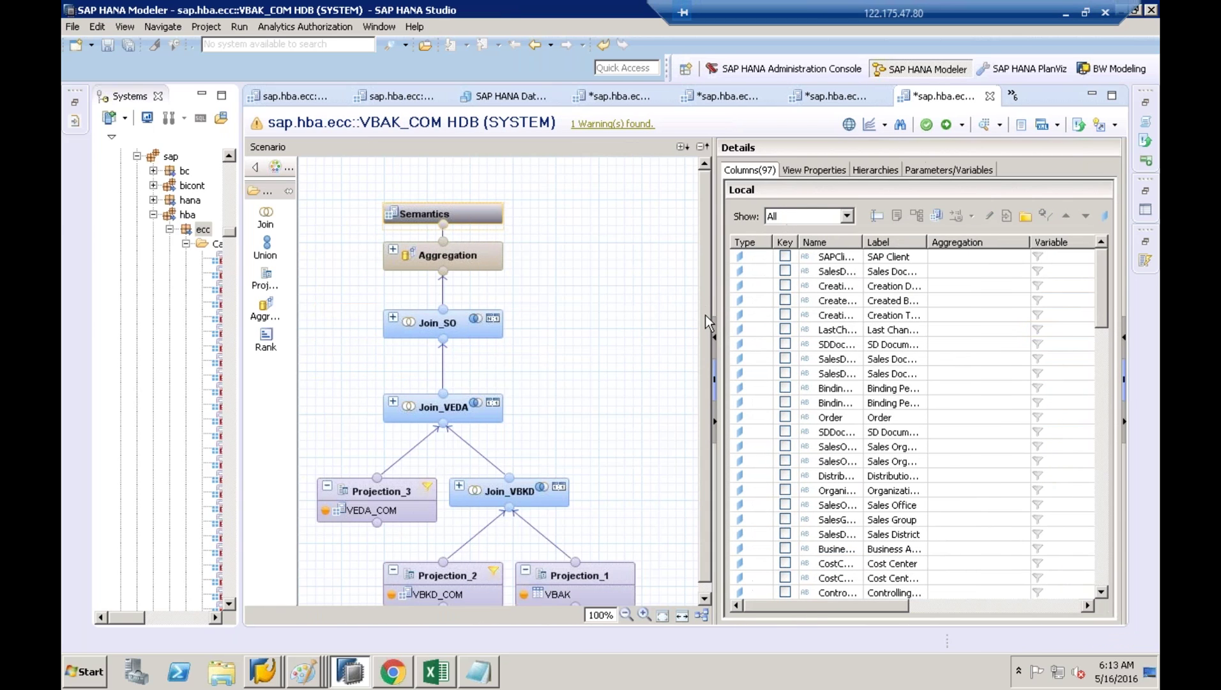
click(577, 567)
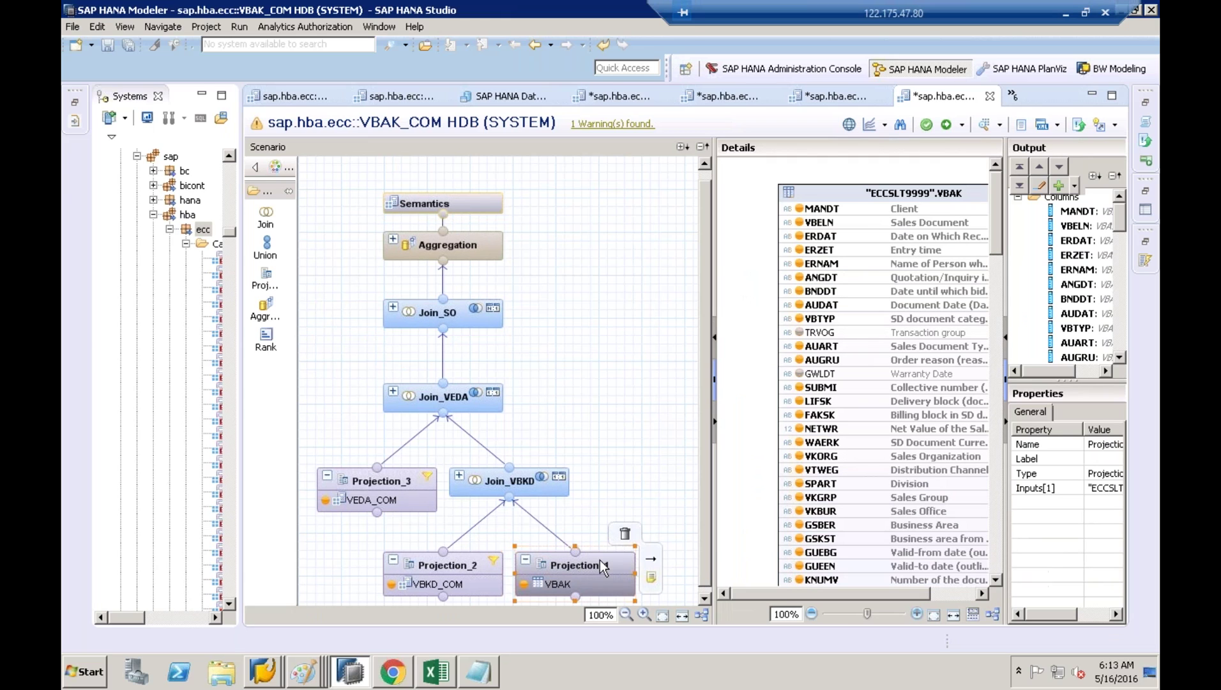
drag(694, 302, 537, 303)
click(712, 200)
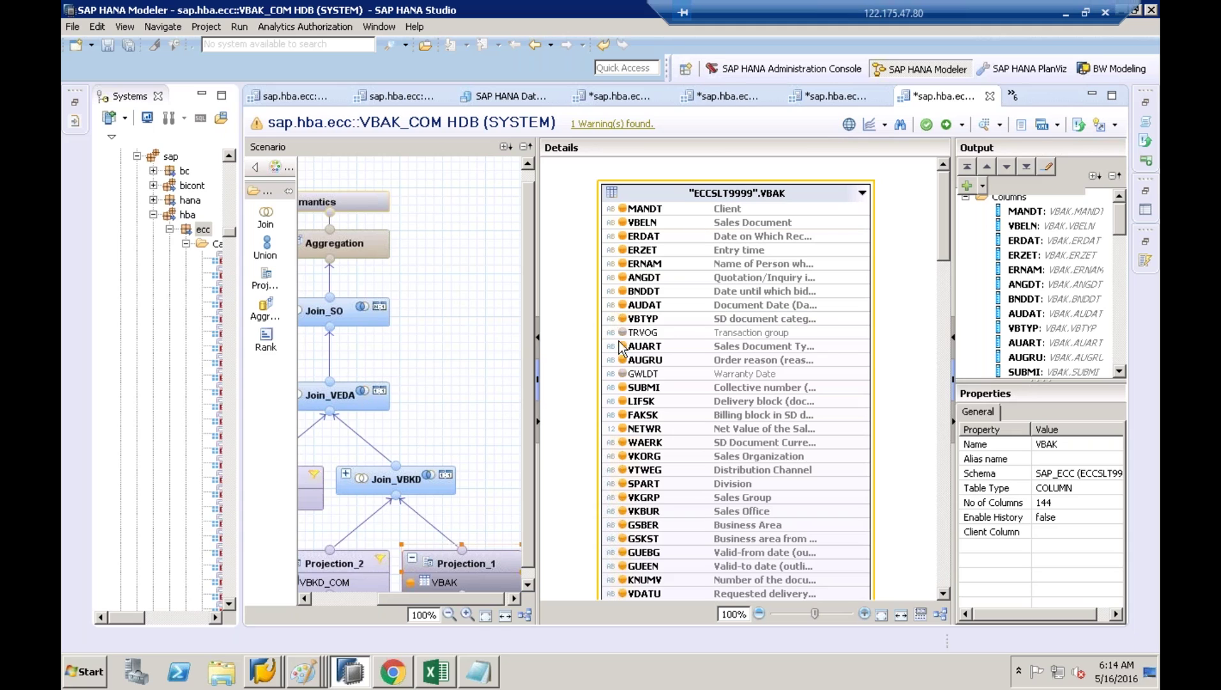
Step: Open the data preview of table VBAK in schema ECCSLT9999 and show its raw data
right_click(734, 193)
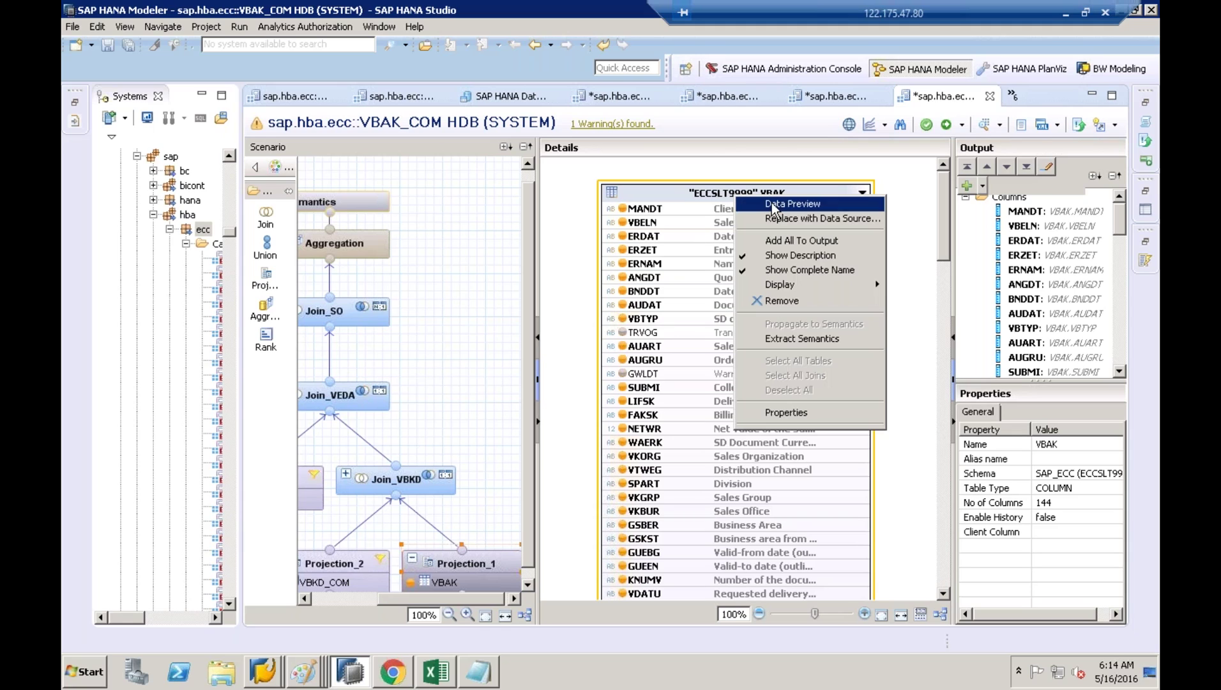
click(771, 204)
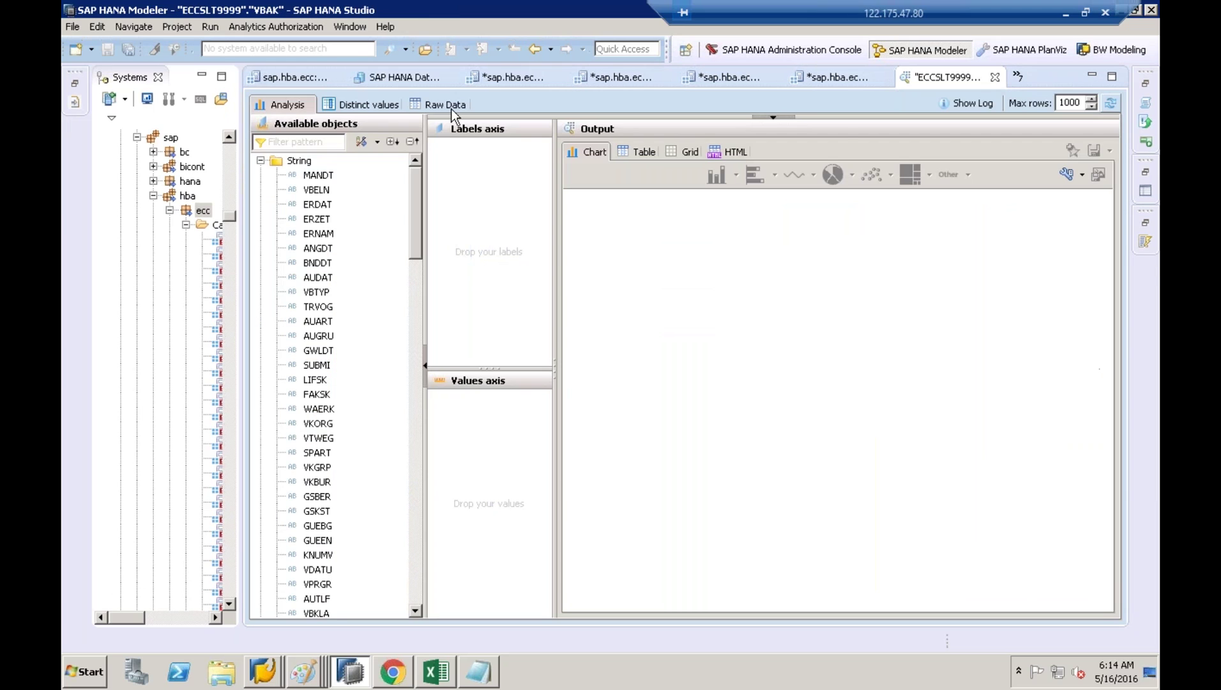
click(445, 105)
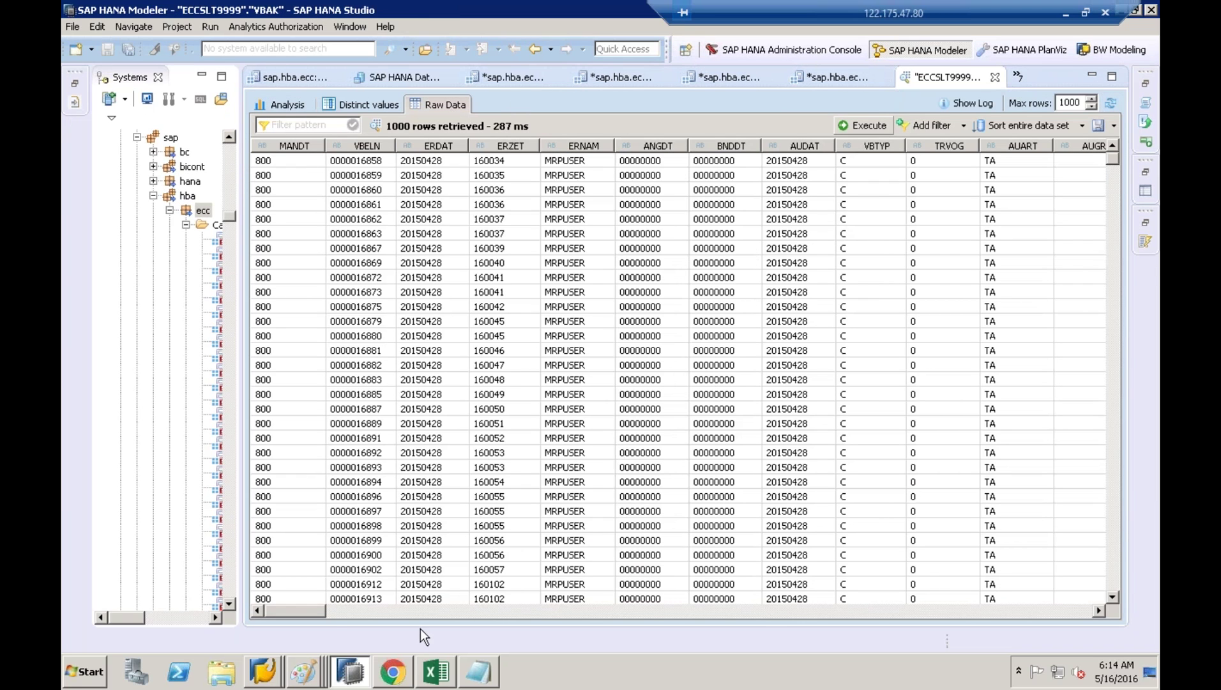
drag(310, 613, 250, 613)
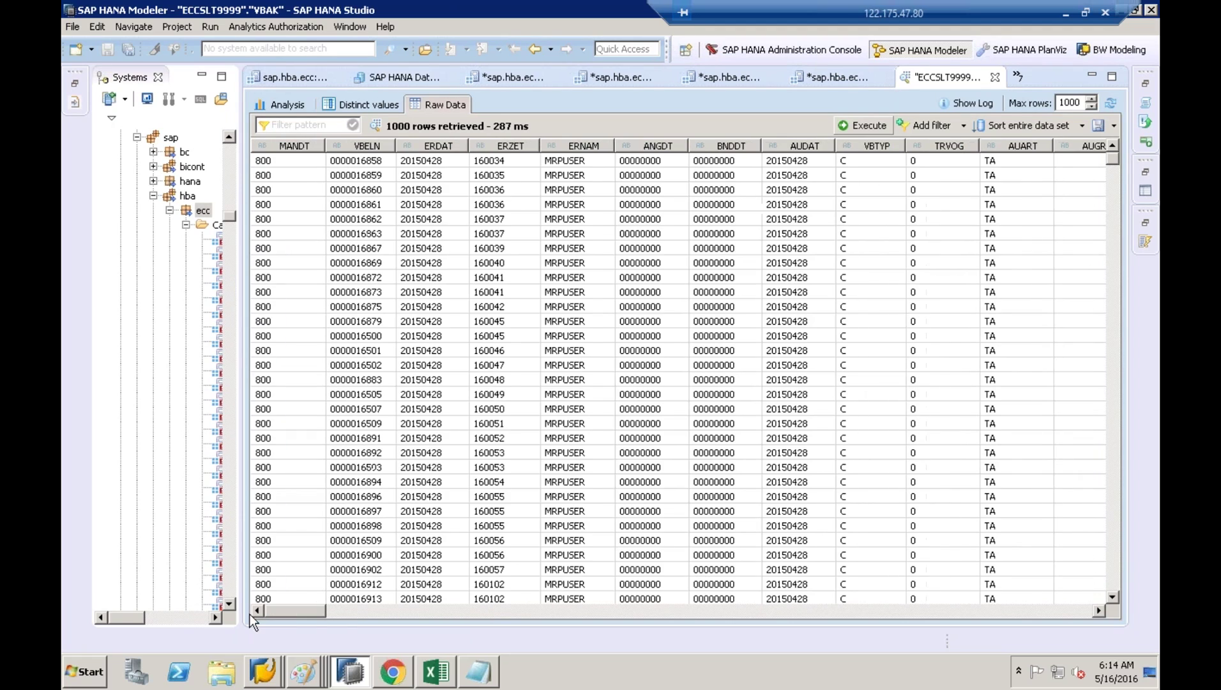
Step: Return to VBAK_COM, show the Semantics node's view properties, and highlight the "Private view" description
click(539, 56)
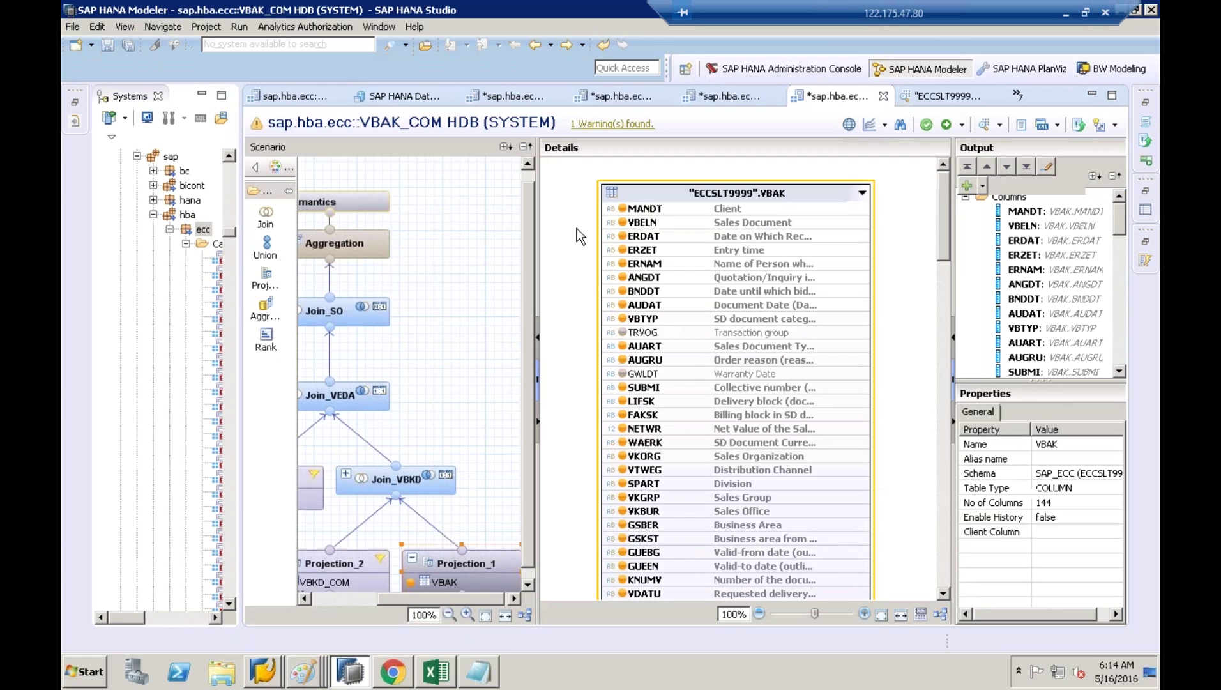
click(329, 208)
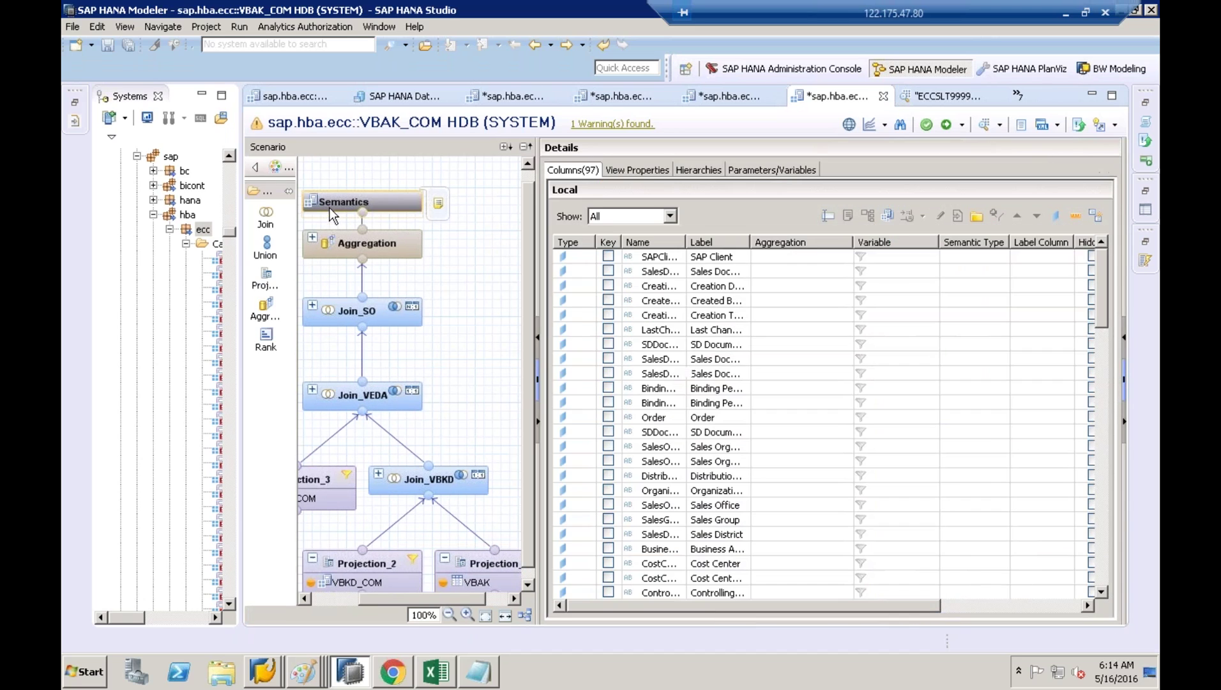
click(652, 171)
drag(1017, 221, 902, 222)
click(988, 221)
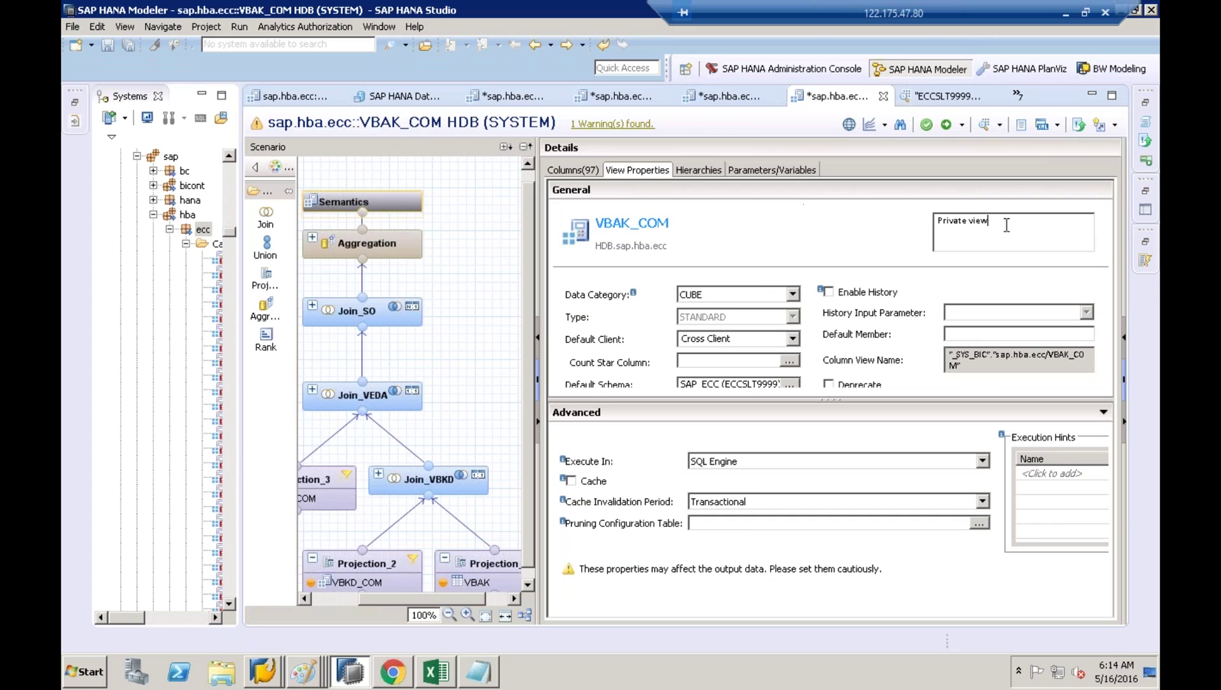
drag(915, 215, 907, 211)
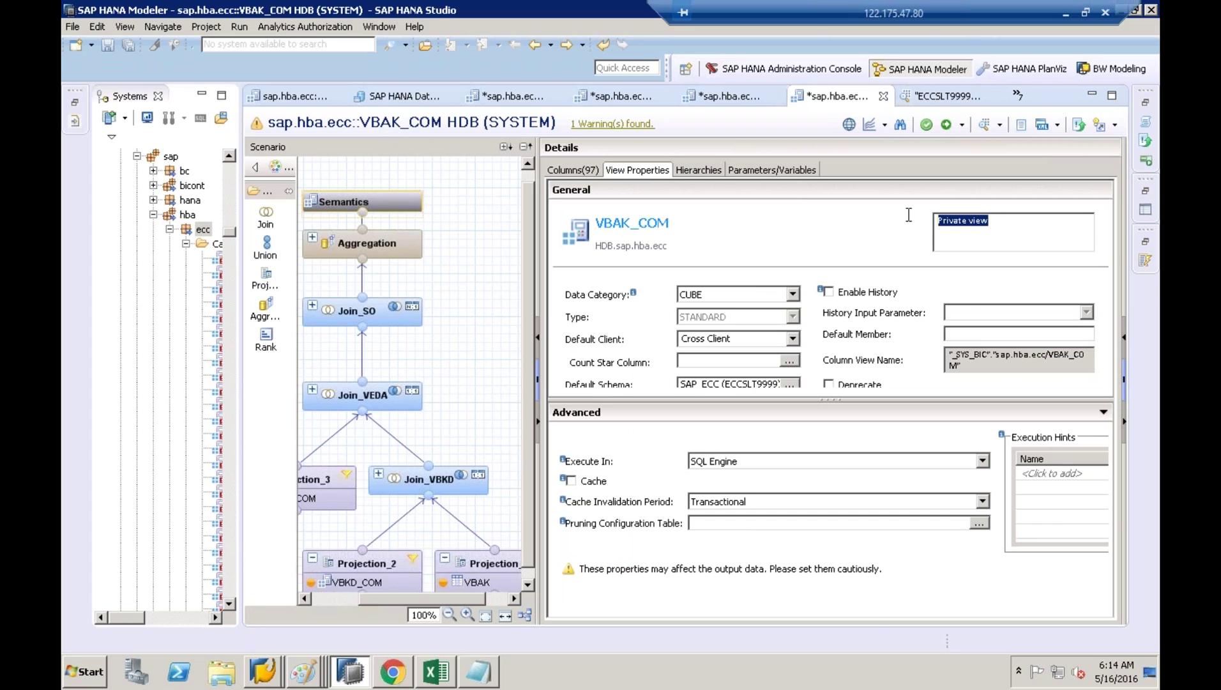